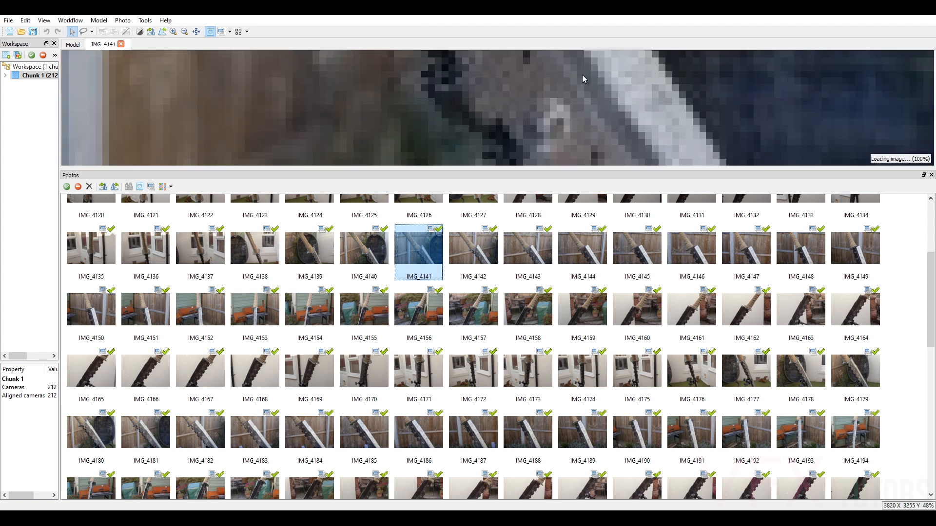
Enlarge the photo viewer, examine the sword's handle, guard and blade in photo IMG_4141, and close the photo.
{"action": "scroll", "coordinate": [591, 120], "scroll_direction": "up", "scroll_amount": 4}
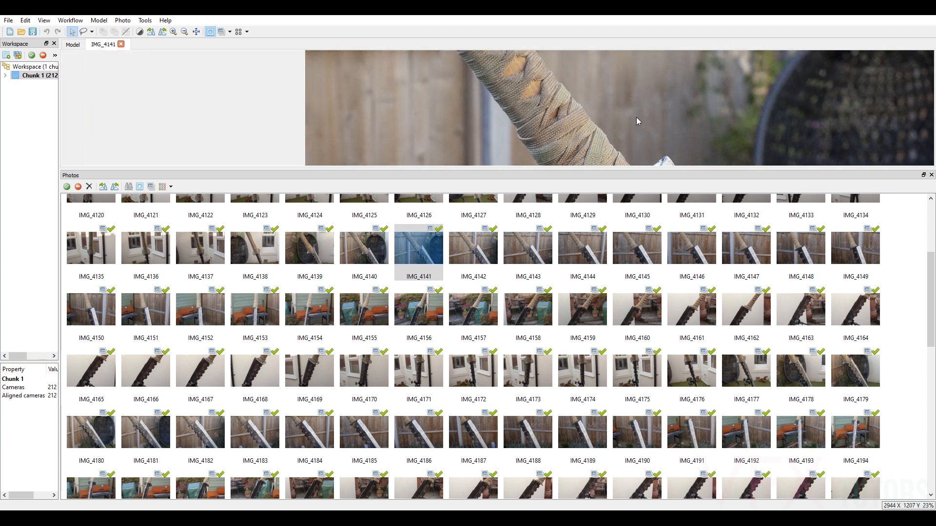
{"action": "left_click_drag", "start_coordinate": [627, 170], "coordinate": [691, 445]}
{"action": "scroll", "coordinate": [688, 297], "scroll_direction": "up", "scroll_amount": 4}
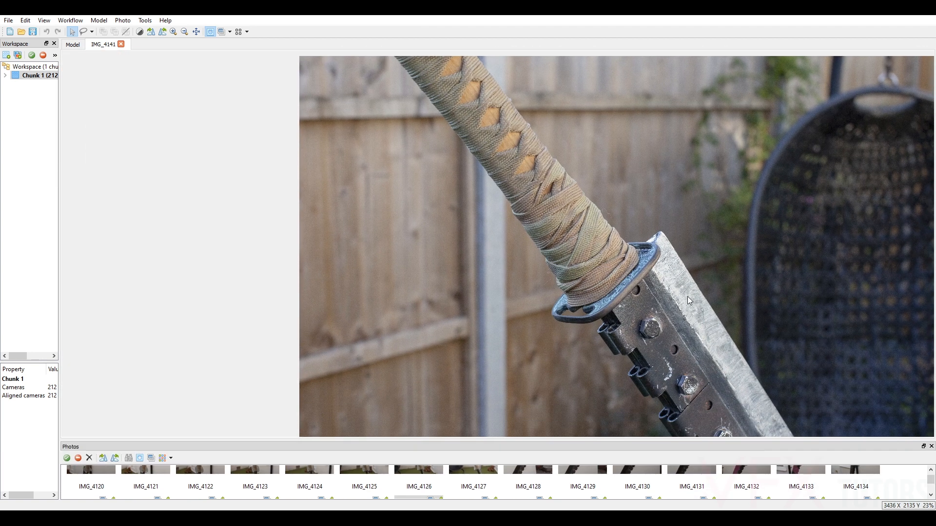
{"action": "scroll", "coordinate": [428, 108], "scroll_direction": "down", "scroll_amount": 4}
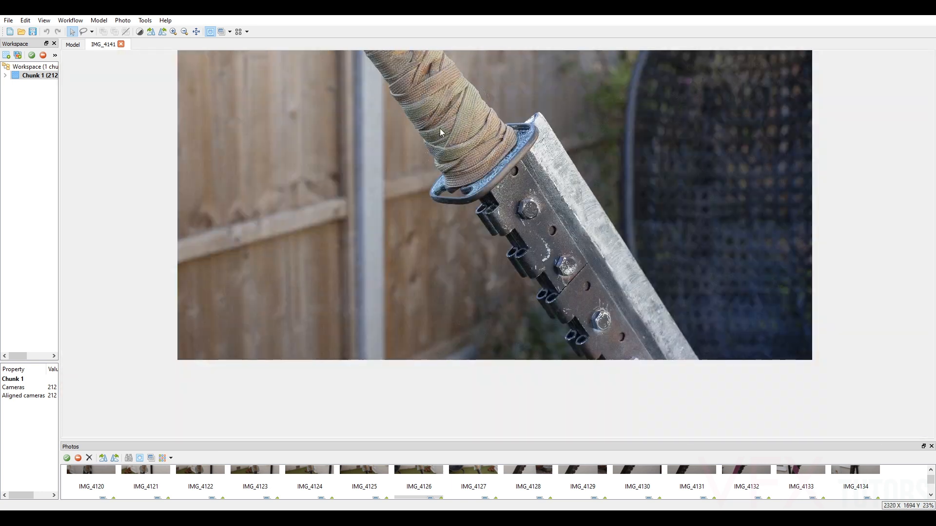
{"action": "left_click_drag", "start_coordinate": [575, 215], "coordinate": [561, 178]}
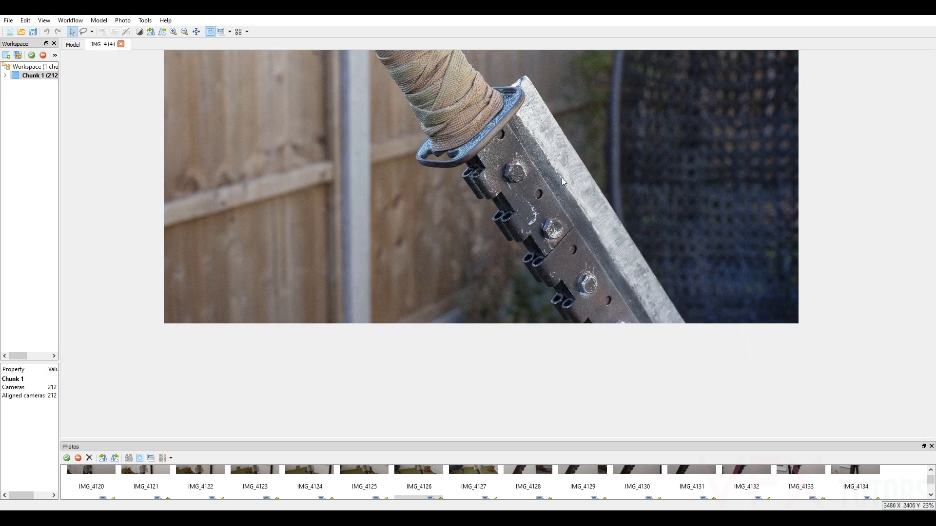
{"action": "left_click_drag", "start_coordinate": [609, 112], "coordinate": [627, 197]}
{"action": "scroll", "coordinate": [618, 190], "scroll_direction": "down", "scroll_amount": 1}
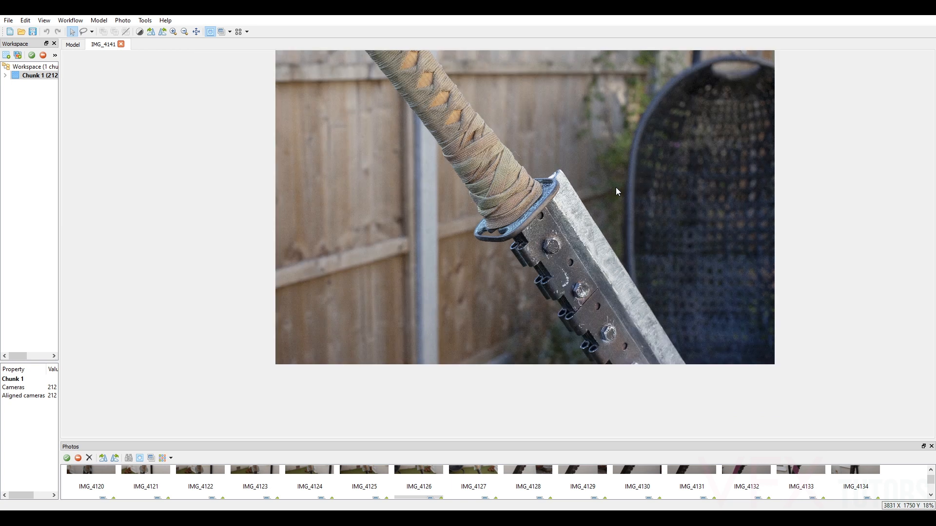
{"action": "left_click_drag", "start_coordinate": [613, 160], "coordinate": [619, 230]}
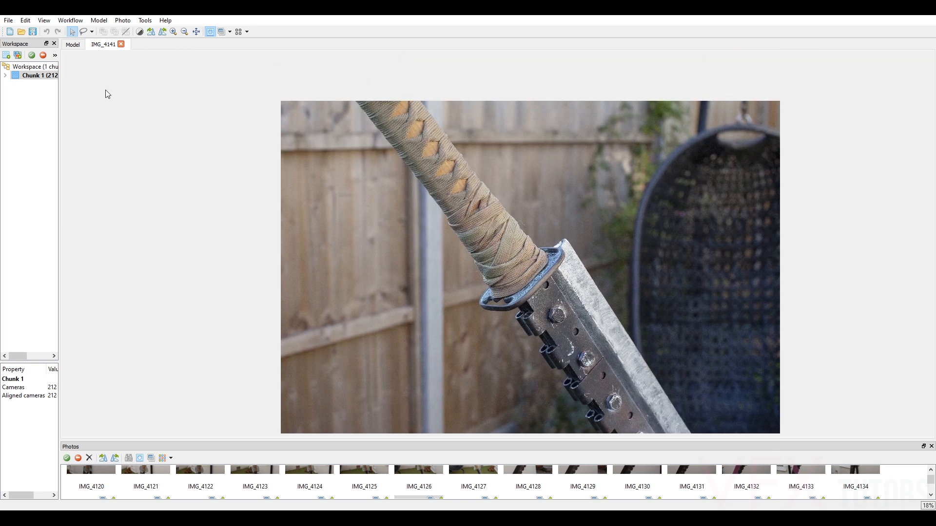
{"action": "left_click", "coordinate": [121, 44]}
Examine the arrangement of the aligned camera positions around the sword model from several angles.
{"action": "left_click_drag", "start_coordinate": [497, 213], "coordinate": [513, 225]}
{"action": "scroll", "coordinate": [518, 259], "scroll_direction": "up", "scroll_amount": 3}
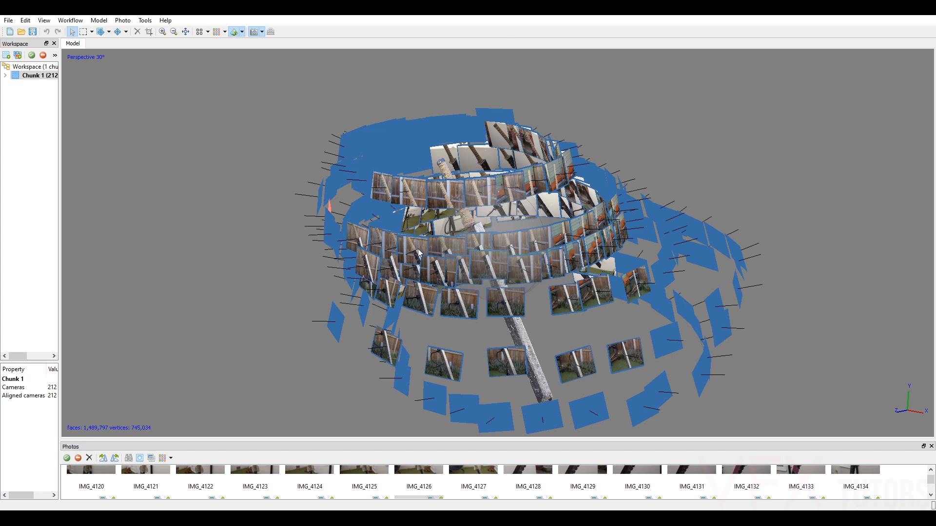
{"action": "left_click_drag", "start_coordinate": [520, 237], "coordinate": [528, 229]}
{"action": "left_click_drag", "start_coordinate": [498, 281], "coordinate": [527, 267]}
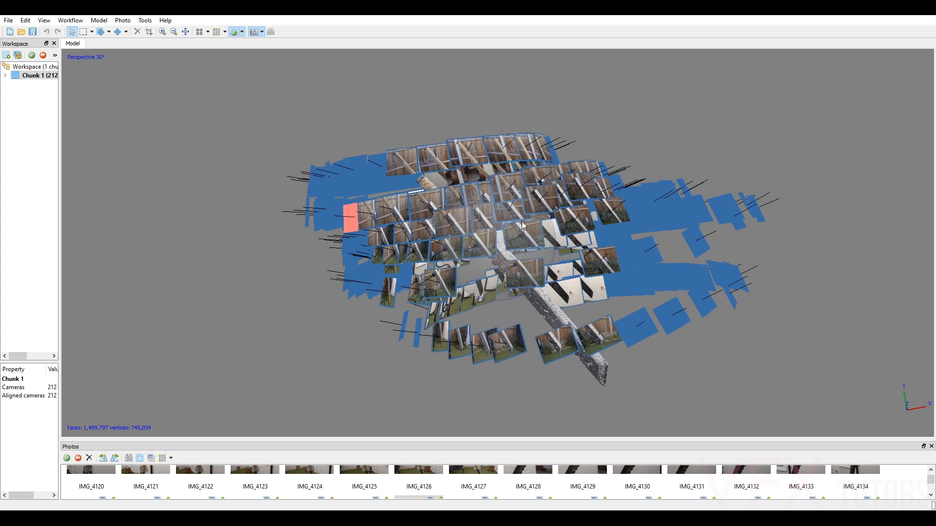
{"action": "left_click_drag", "start_coordinate": [490, 251], "coordinate": [410, 159]}
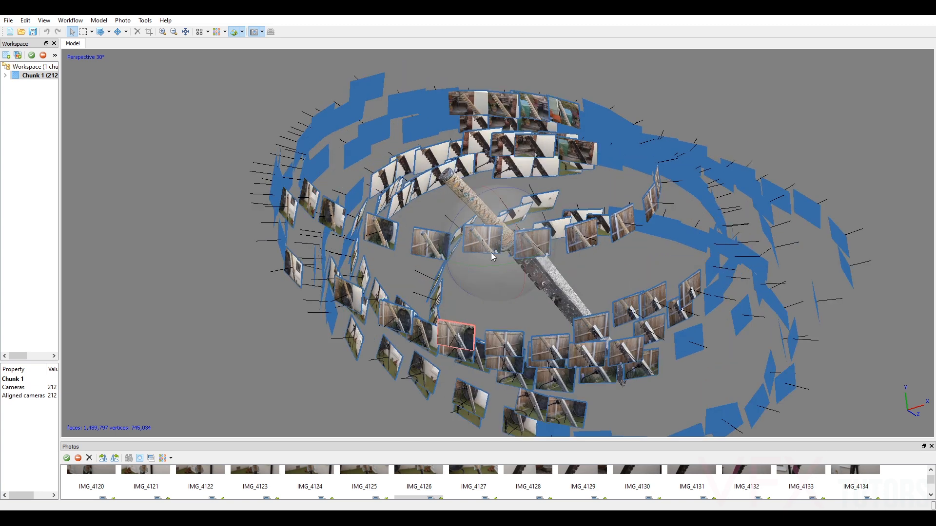
{"action": "scroll", "coordinate": [591, 223], "scroll_direction": "up", "scroll_amount": 5}
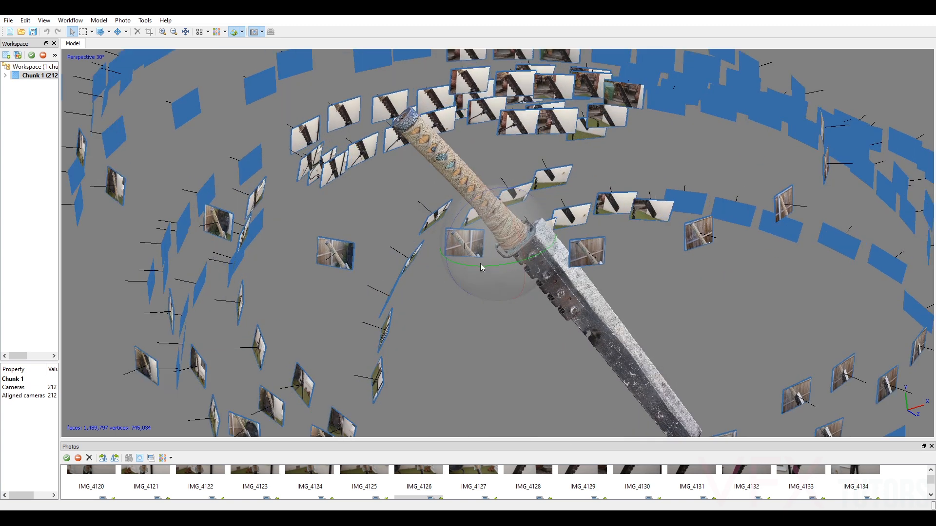
{"action": "scroll", "coordinate": [481, 268], "scroll_direction": "down", "scroll_amount": 6}
{"action": "left_click_drag", "start_coordinate": [530, 264], "coordinate": [507, 219]}
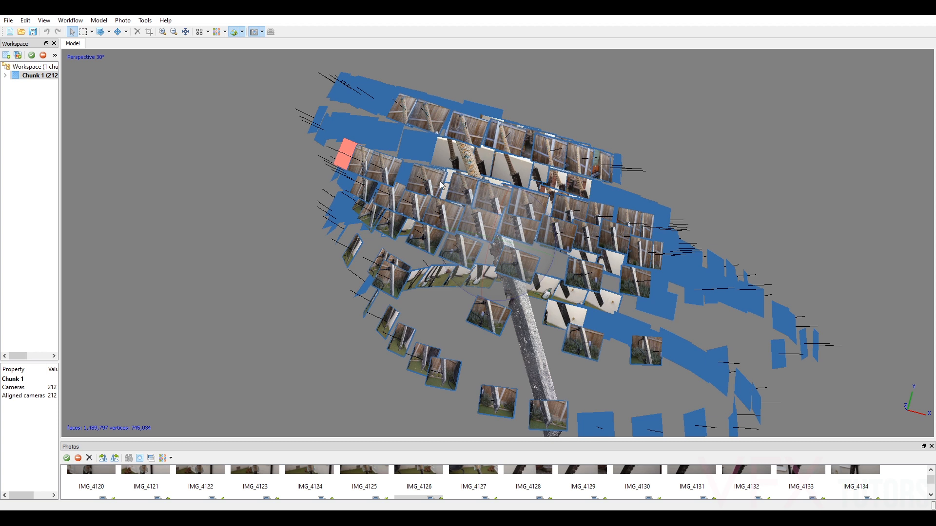
{"action": "mouse_move", "coordinate": [518, 250]}
{"action": "left_mouse_down"}
{"action": "mouse_move", "coordinate": [517, 261]}
{"action": "mouse_move", "coordinate": [520, 253]}
{"action": "left_mouse_up"}
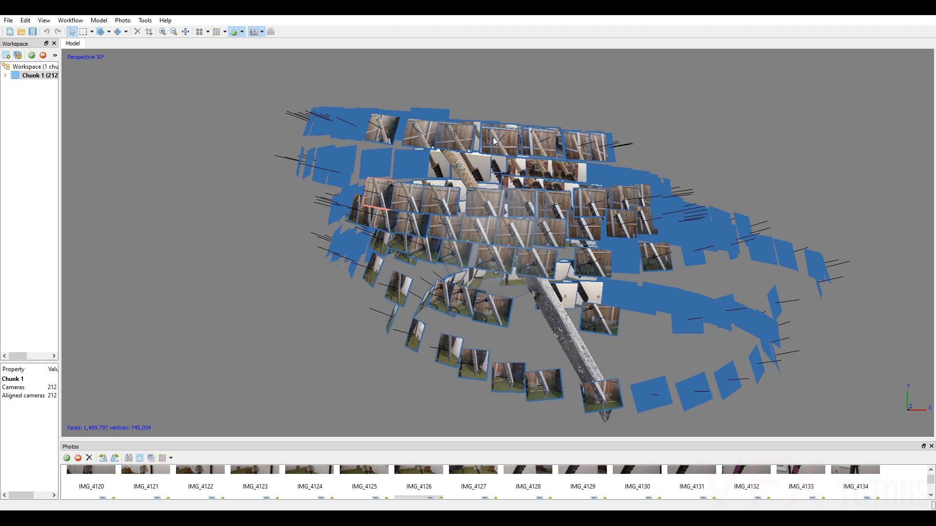
{"action": "scroll", "coordinate": [490, 140], "scroll_direction": "up", "scroll_amount": 2}
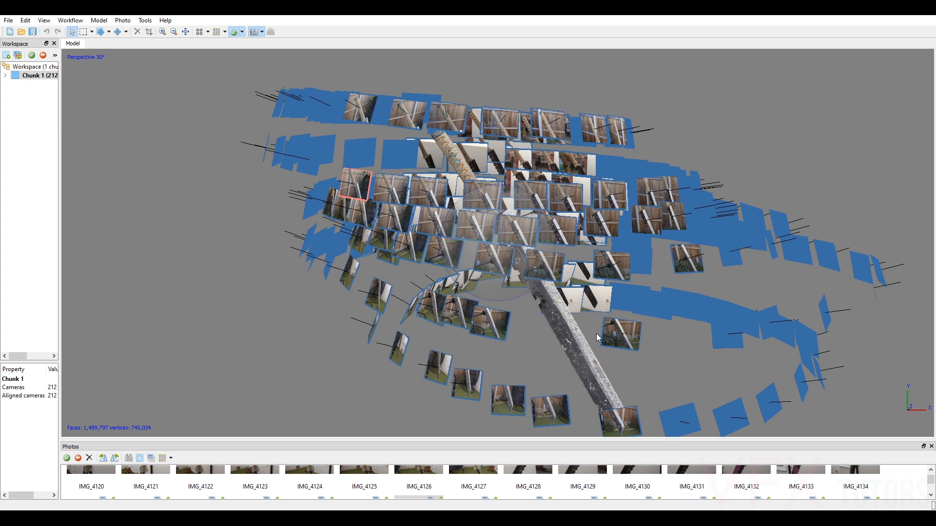
{"action": "mouse_move", "coordinate": [499, 283]}
{"action": "left_mouse_down"}
{"action": "mouse_move", "coordinate": [480, 280]}
{"action": "mouse_move", "coordinate": [512, 276]}
{"action": "left_mouse_up"}
{"action": "left_click_drag", "start_coordinate": [492, 229], "coordinate": [547, 178]}
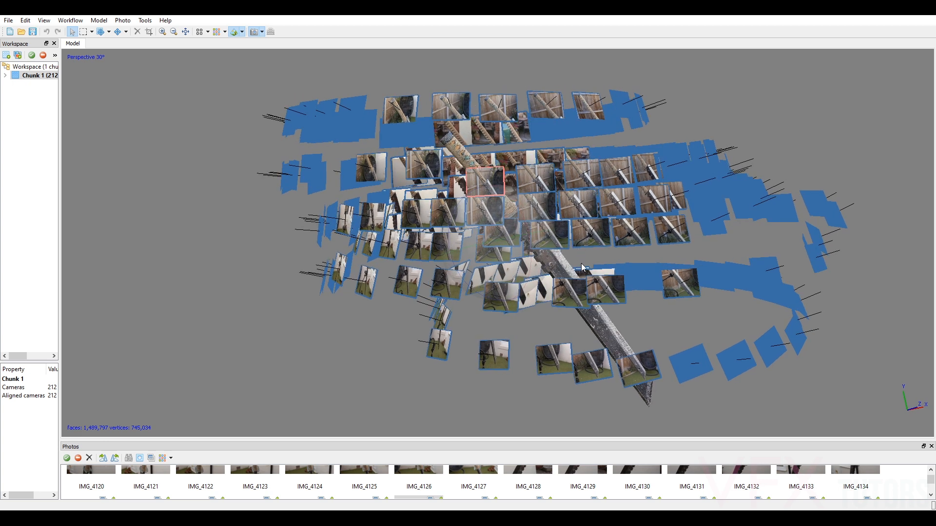
{"action": "left_click_drag", "start_coordinate": [507, 209], "coordinate": [435, 213]}
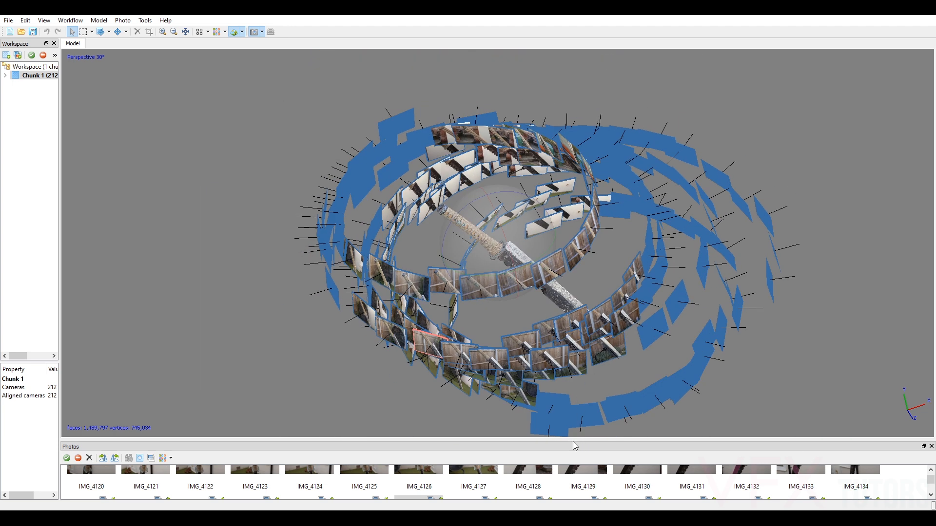
Open photo IMG_4143 from the photo list, inspect how the sword is framed, and close it.
{"action": "left_click_drag", "start_coordinate": [575, 443], "coordinate": [560, 227]}
{"action": "double_click", "coordinate": [530, 317]}
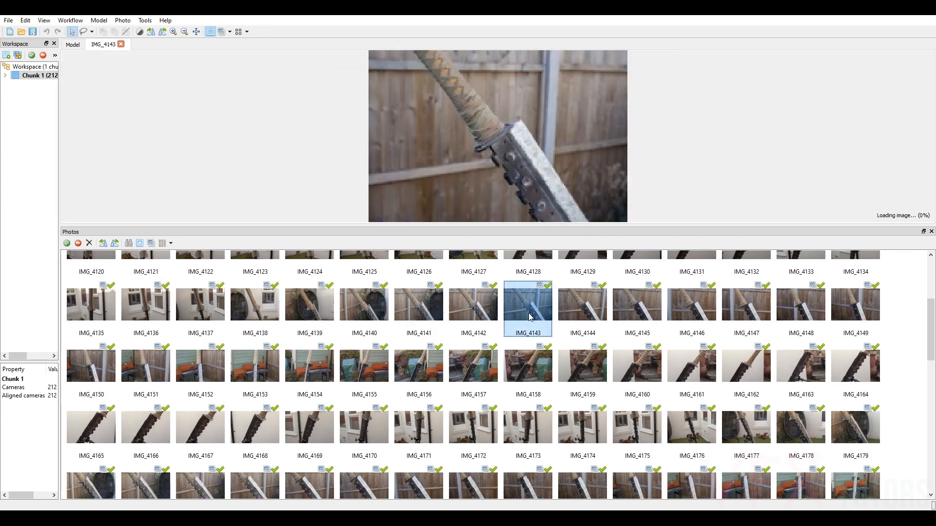
{"action": "scroll", "coordinate": [505, 122], "scroll_direction": "down", "scroll_amount": 3}
{"action": "scroll", "coordinate": [505, 123], "scroll_direction": "up", "scroll_amount": 6}
{"action": "scroll", "coordinate": [505, 125], "scroll_direction": "down", "scroll_amount": 4}
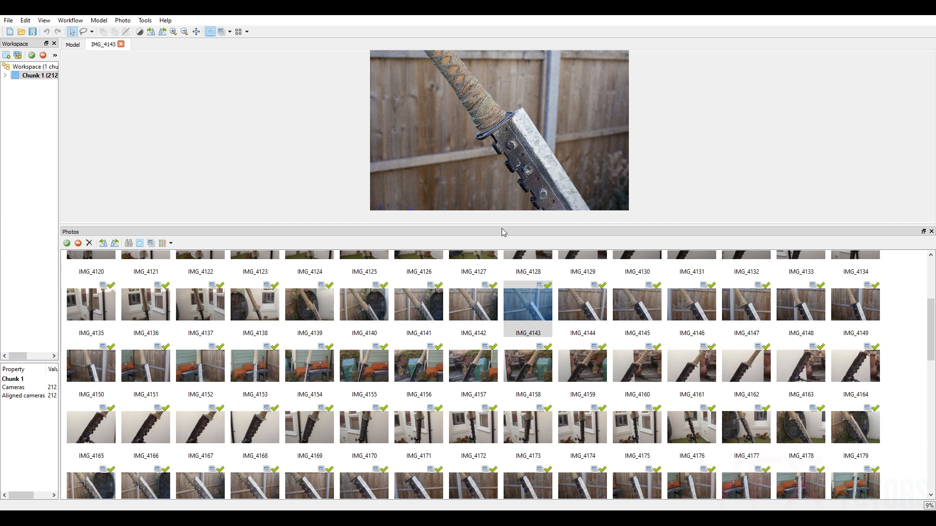
{"action": "left_click_drag", "start_coordinate": [501, 226], "coordinate": [524, 344]}
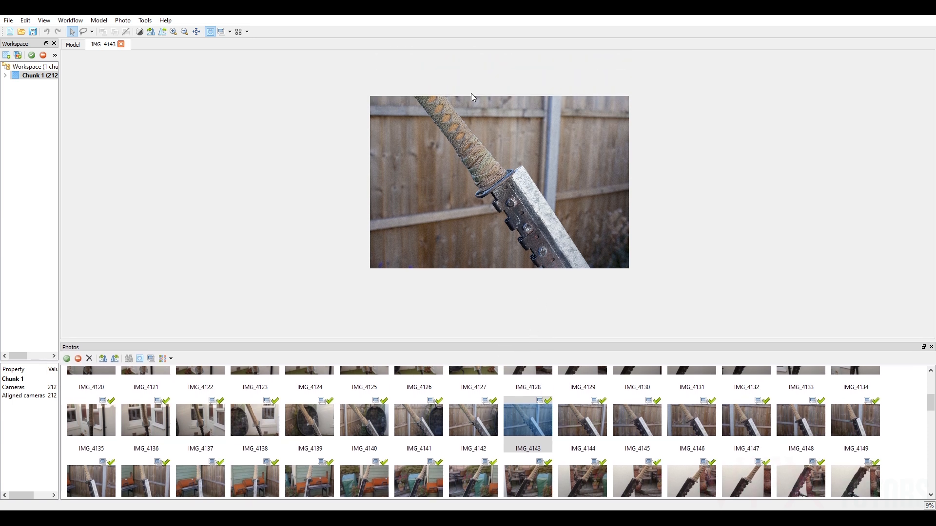
{"action": "left_click", "coordinate": [121, 46]}
Hide the camera positions around the sword in the model view.
{"action": "mouse_move", "coordinate": [497, 188]}
{"action": "left_mouse_down"}
{"action": "mouse_move", "coordinate": [515, 216]}
{"action": "mouse_move", "coordinate": [504, 208]}
{"action": "mouse_move", "coordinate": [521, 203]}
{"action": "mouse_move", "coordinate": [515, 215]}
{"action": "mouse_move", "coordinate": [487, 168]}
{"action": "mouse_move", "coordinate": [535, 188]}
{"action": "mouse_move", "coordinate": [509, 176]}
{"action": "mouse_move", "coordinate": [506, 195]}
{"action": "left_mouse_up"}
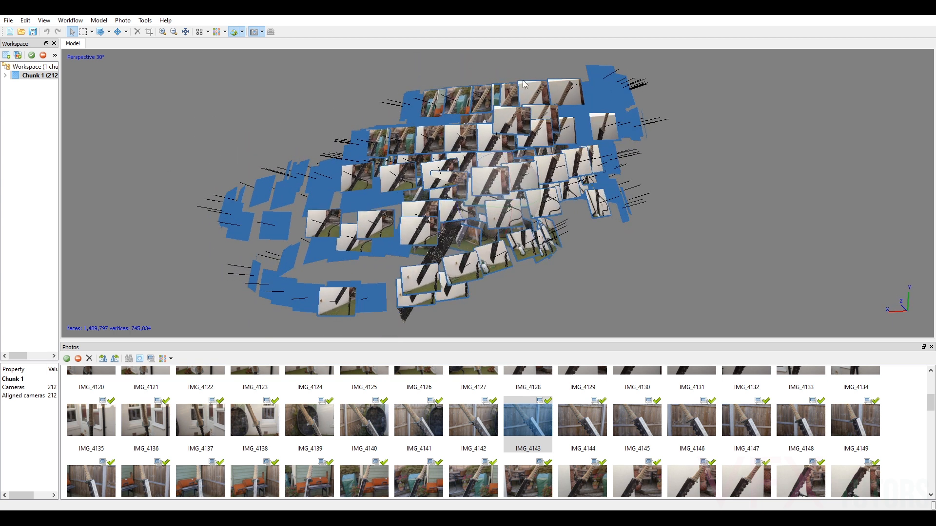
{"action": "mouse_move", "coordinate": [511, 200]}
{"action": "left_mouse_down"}
{"action": "mouse_move", "coordinate": [529, 184]}
{"action": "mouse_move", "coordinate": [497, 167]}
{"action": "mouse_move", "coordinate": [506, 196]}
{"action": "mouse_move", "coordinate": [481, 204]}
{"action": "mouse_move", "coordinate": [485, 187]}
{"action": "mouse_move", "coordinate": [497, 188]}
{"action": "left_mouse_up"}
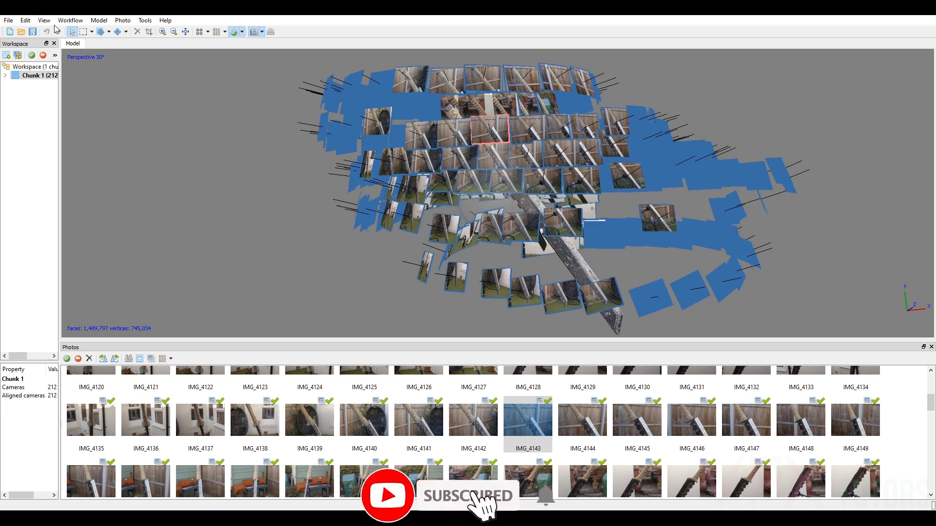
{"action": "left_click", "coordinate": [70, 20]}
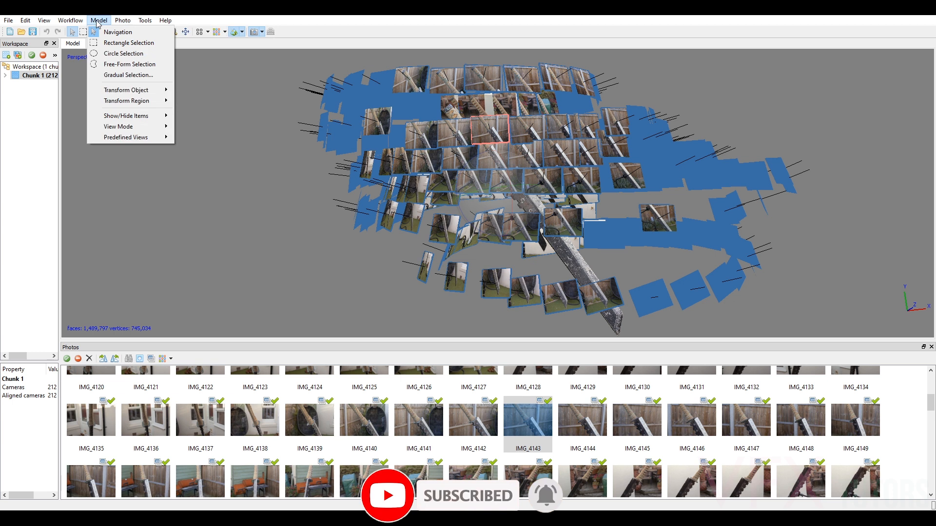
{"action": "mouse_move", "coordinate": [126, 115]}
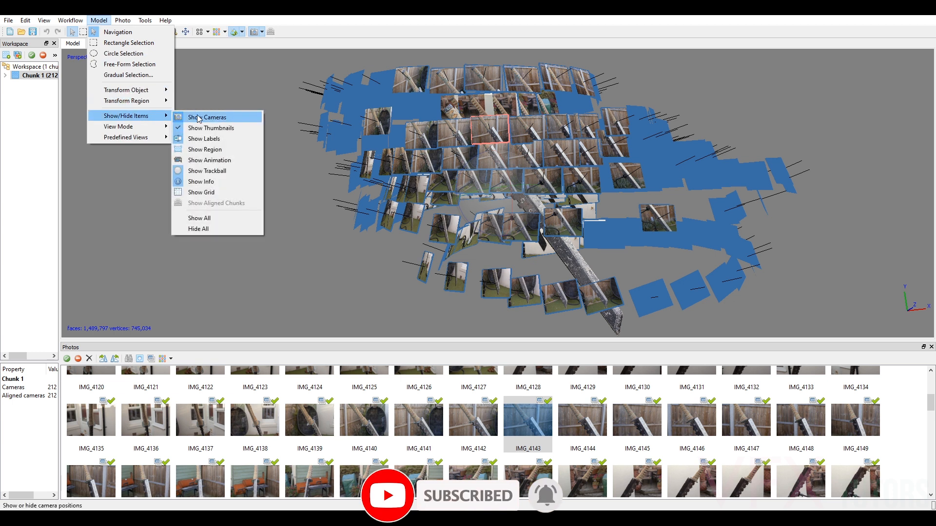
{"action": "left_click", "coordinate": [199, 117]}
Examine the textured sword model's blade and wrapped handle up close from several angles.
{"action": "left_click_drag", "start_coordinate": [487, 152], "coordinate": [503, 222]}
{"action": "left_click_drag", "start_coordinate": [560, 234], "coordinate": [591, 233]}
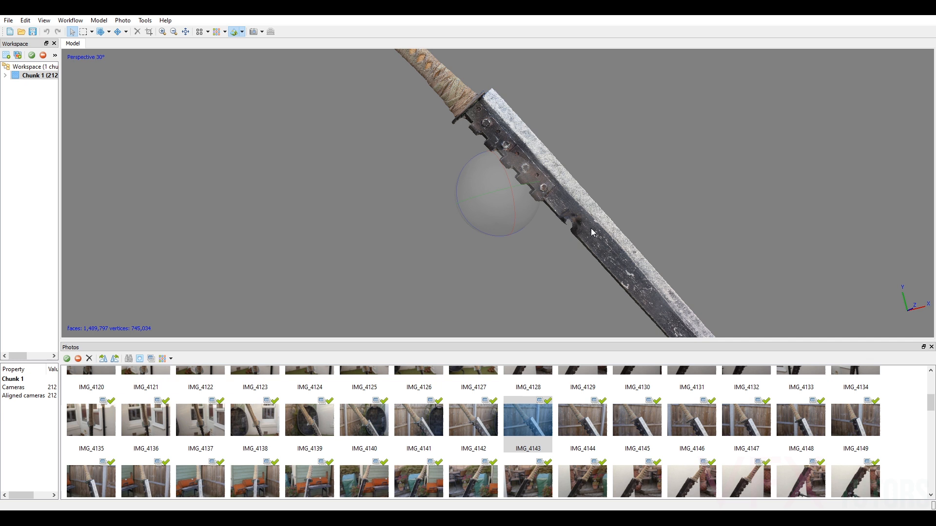
{"action": "left_click_drag", "start_coordinate": [552, 138], "coordinate": [624, 234]}
{"action": "scroll", "coordinate": [561, 231], "scroll_direction": "up", "scroll_amount": 5}
{"action": "scroll", "coordinate": [523, 216], "scroll_direction": "down", "scroll_amount": 3}
{"action": "left_click_drag", "start_coordinate": [516, 217], "coordinate": [472, 191]}
{"action": "scroll", "coordinate": [535, 205], "scroll_direction": "up", "scroll_amount": 4}
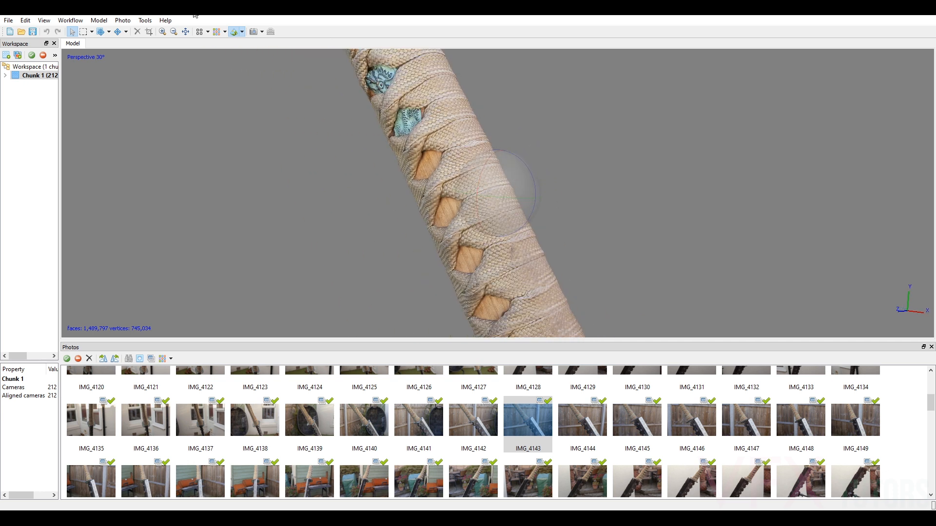
Display the sword as a solid model and inspect the geometry of its handle and blade.
{"action": "left_click", "coordinate": [241, 32]}
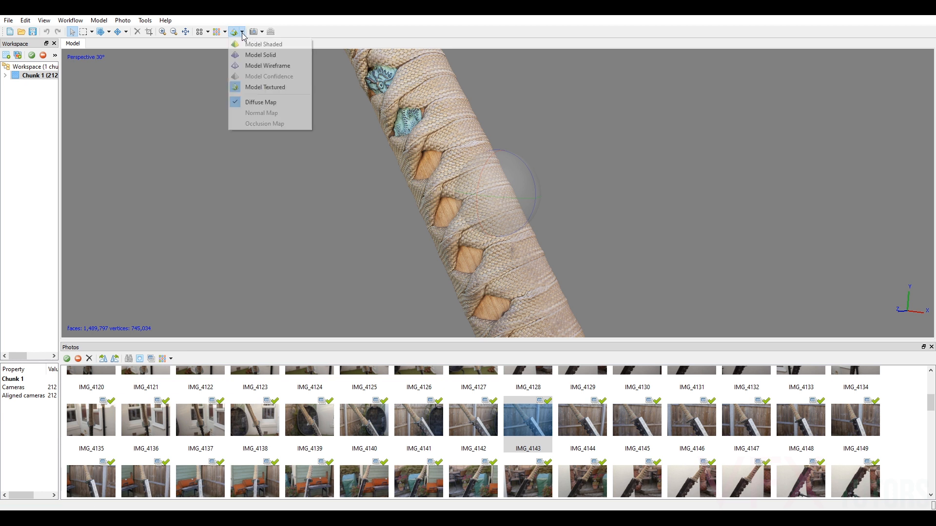
{"action": "left_click", "coordinate": [254, 55]}
{"action": "mouse_move", "coordinate": [549, 197]}
{"action": "left_mouse_down"}
{"action": "mouse_move", "coordinate": [501, 195]}
{"action": "mouse_move", "coordinate": [570, 189]}
{"action": "mouse_move", "coordinate": [531, 83]}
{"action": "mouse_move", "coordinate": [609, 204]}
{"action": "mouse_move", "coordinate": [548, 173]}
{"action": "mouse_move", "coordinate": [513, 103]}
{"action": "left_mouse_up"}
{"action": "left_click_drag", "start_coordinate": [519, 189], "coordinate": [507, 166]}
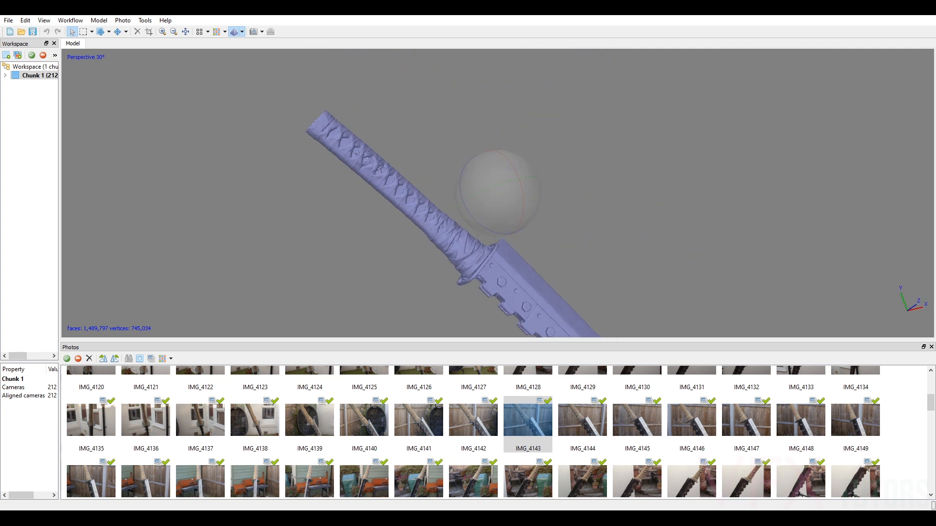
Switch the sword back to the textured model display and inspect the detail of its handle.
{"action": "left_click", "coordinate": [242, 32]}
{"action": "left_click", "coordinate": [273, 88]}
{"action": "scroll", "coordinate": [511, 203], "scroll_direction": "up", "scroll_amount": 5}
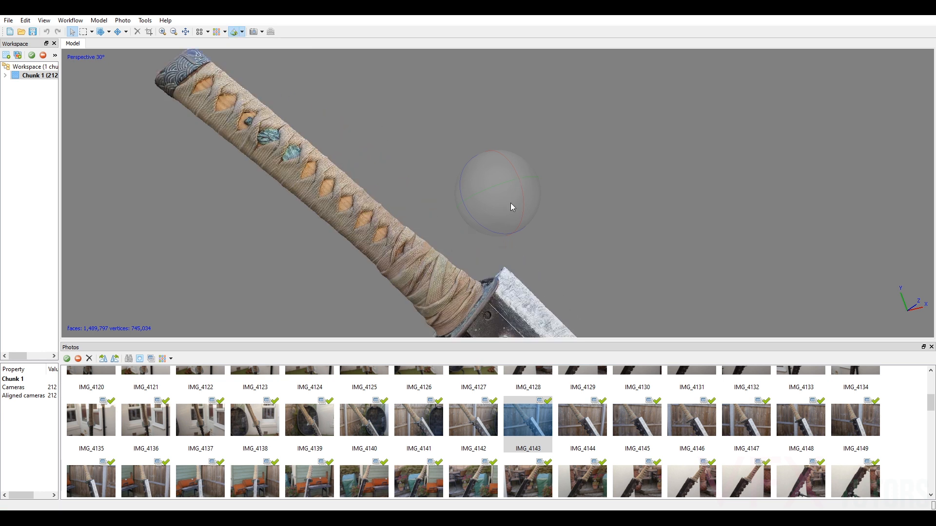
{"action": "scroll", "coordinate": [534, 186], "scroll_direction": "down", "scroll_amount": 3}
{"action": "scroll", "coordinate": [535, 186], "scroll_direction": "up", "scroll_amount": 2}
{"action": "left_click_drag", "start_coordinate": [535, 186], "coordinate": [506, 189]}
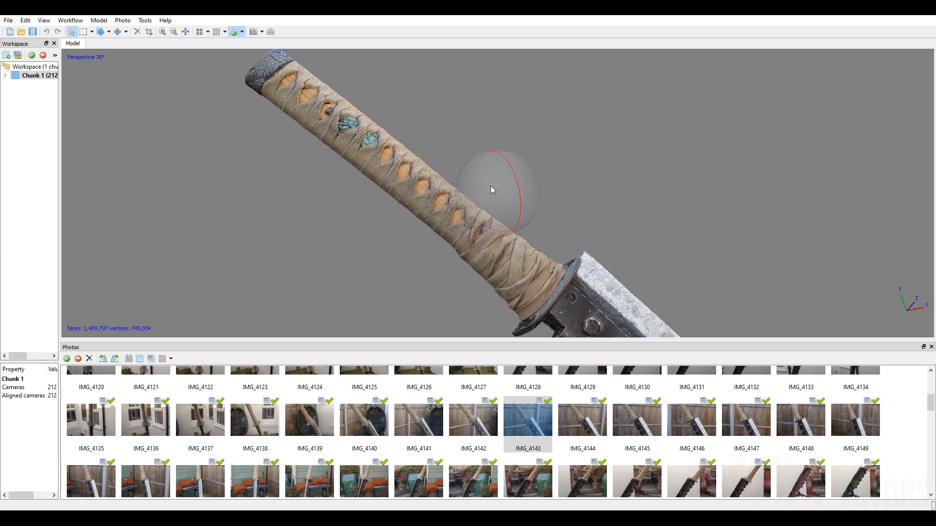
{"action": "left_click_drag", "start_coordinate": [504, 180], "coordinate": [521, 194]}
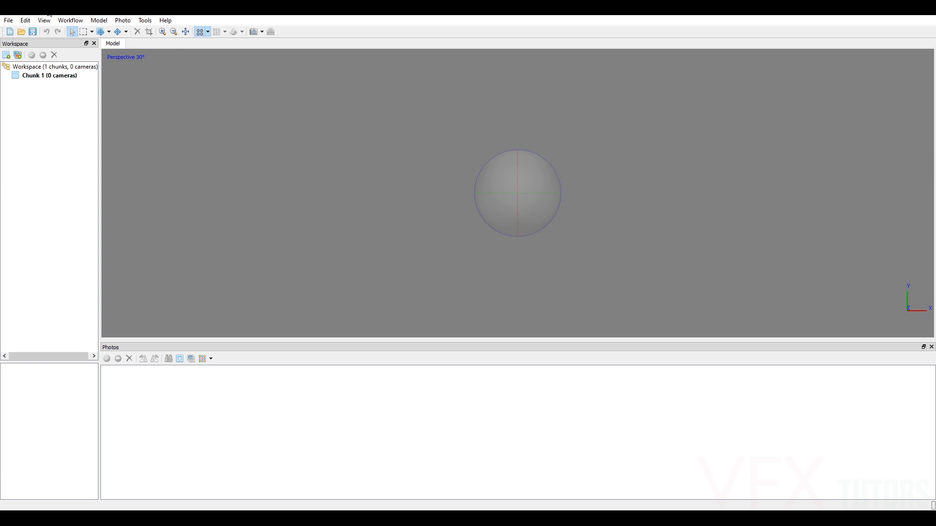
Import all sword photos, IMG_4090 to IMG_4301, from the JPEG folder in 03_Props into Chunk 1.
{"action": "left_click", "coordinate": [70, 20]}
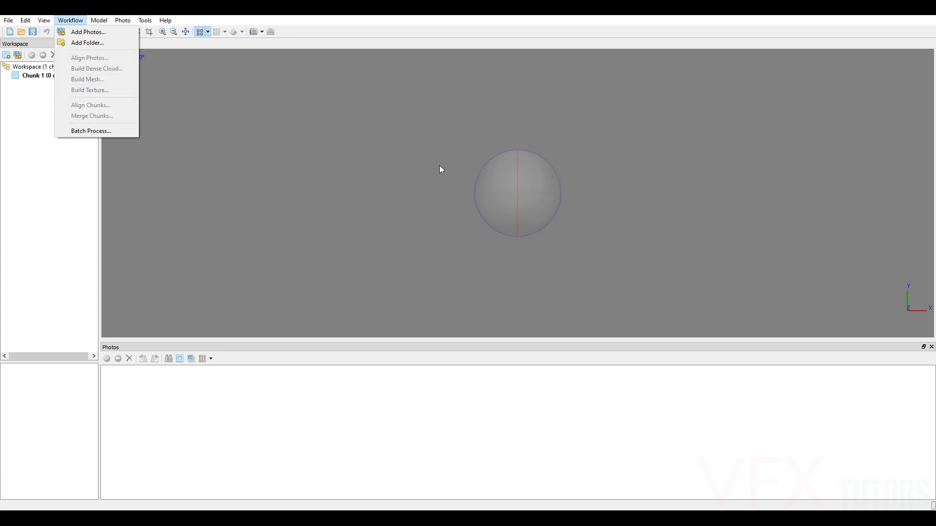
{"action": "left_click", "coordinate": [420, 165]}
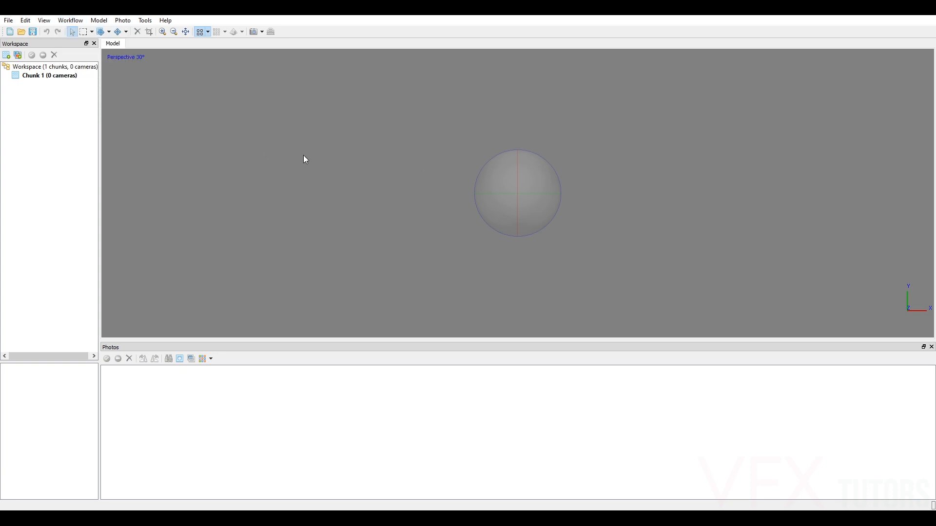
{"action": "left_click", "coordinate": [19, 56]}
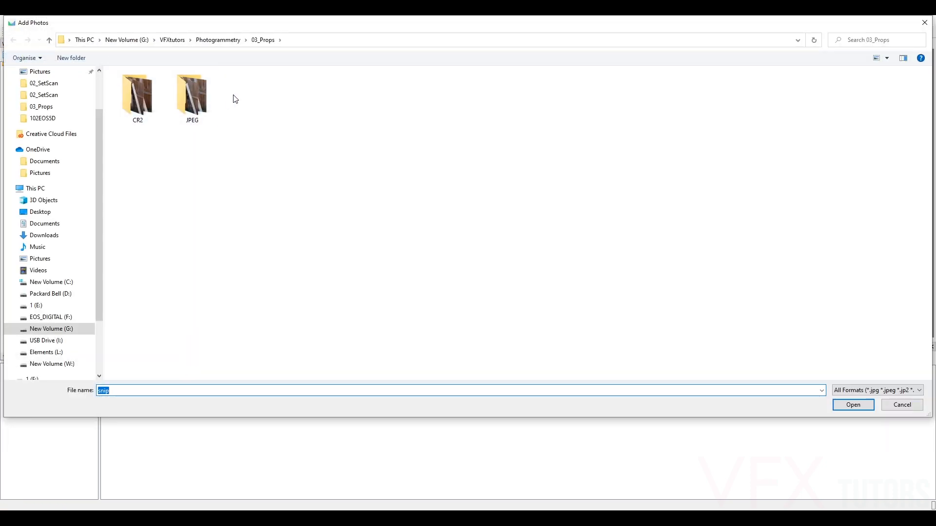
{"action": "double_click", "coordinate": [197, 104]}
{"action": "left_click", "coordinate": [144, 102]}
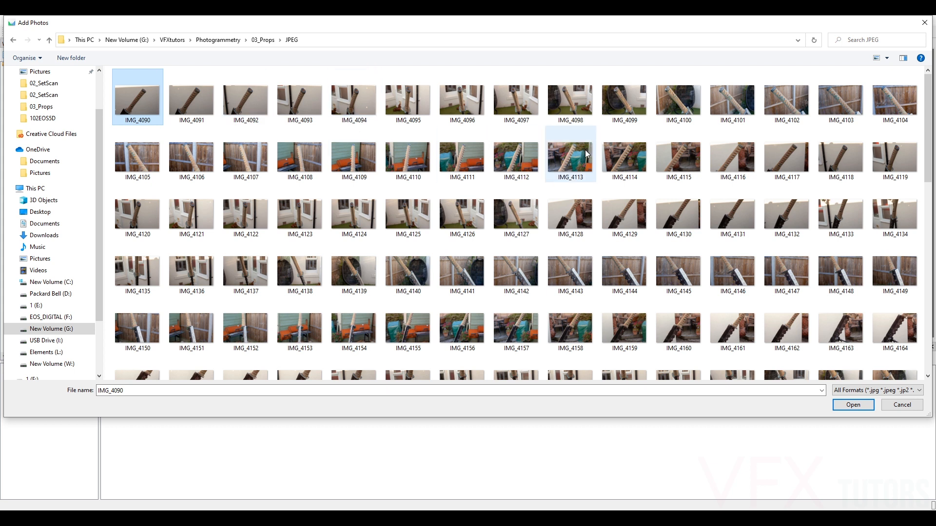
{"action": "scroll", "coordinate": [683, 215], "scroll_direction": "down", "scroll_amount": 10}
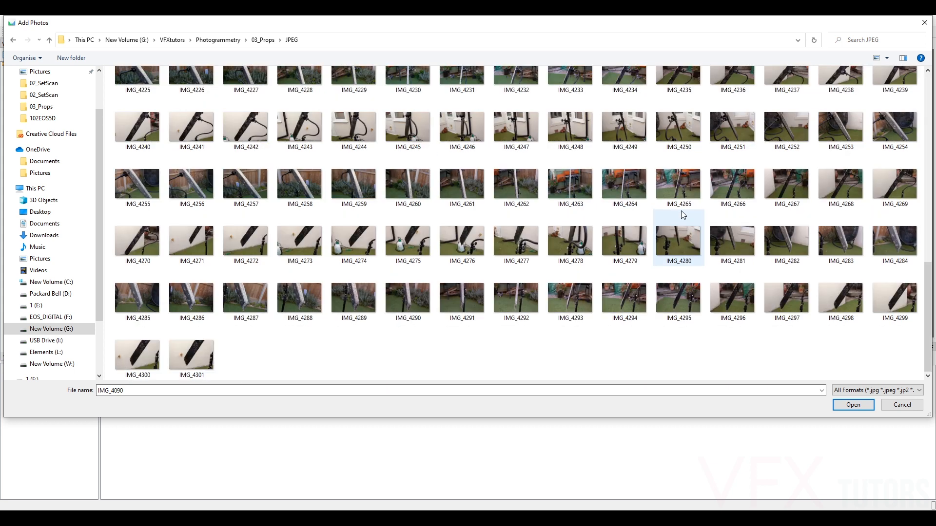
{"action": "left_click", "coordinate": [203, 353], "text": "shift"}
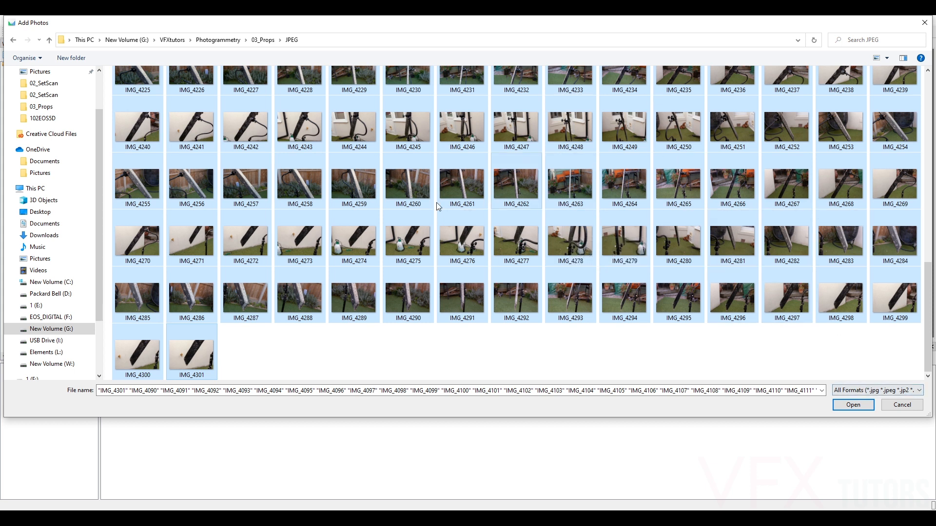
{"action": "left_click", "coordinate": [849, 408]}
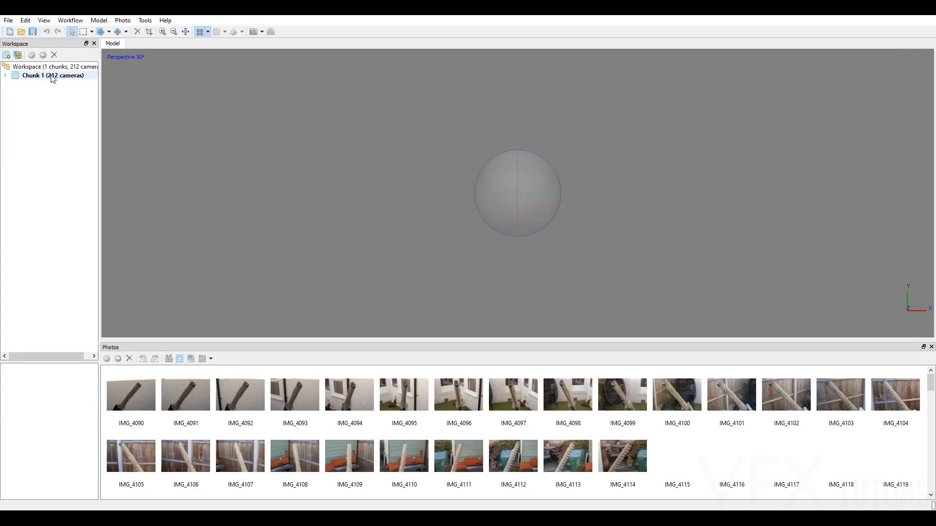
Expand the camera list of Chunk 1, widen the workspace pane and examine the handle in IMG_4090 up close.
{"action": "left_click", "coordinate": [5, 76]}
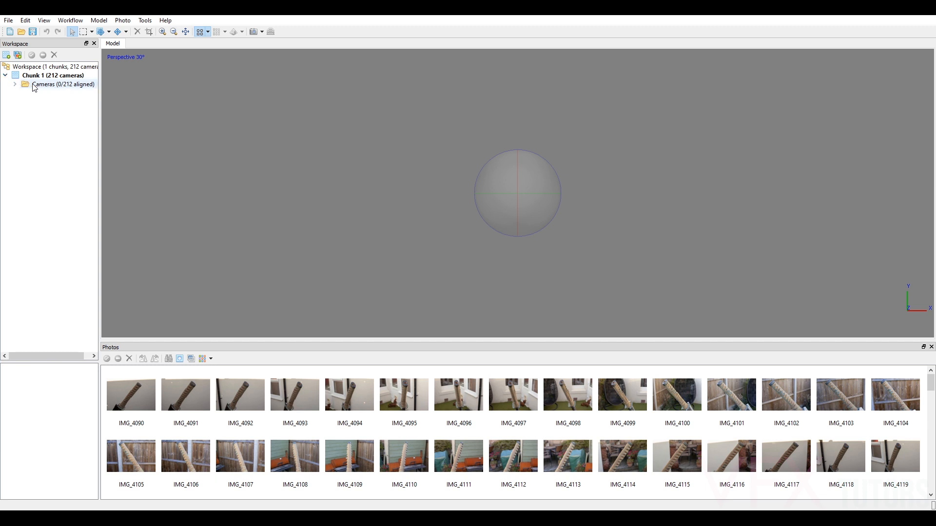
{"action": "left_click", "coordinate": [15, 85]}
{"action": "double_click", "coordinate": [43, 92]}
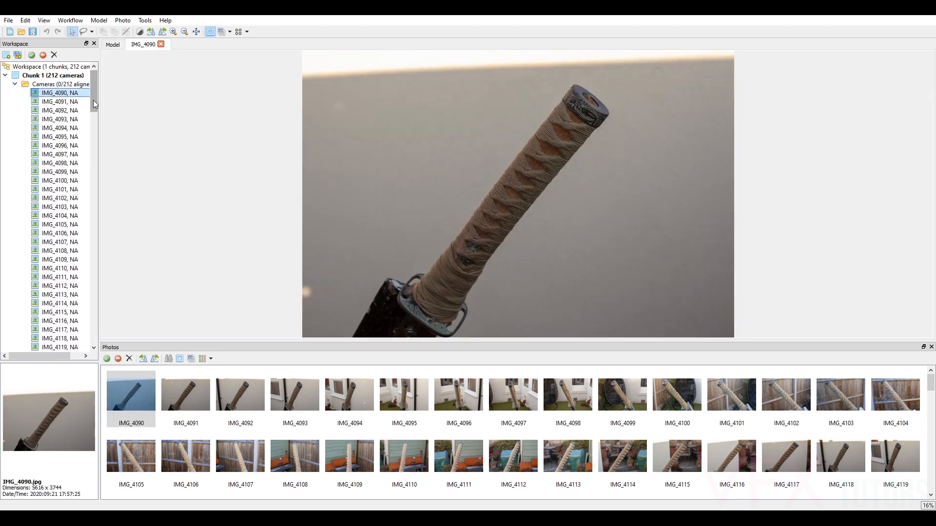
{"action": "left_click_drag", "start_coordinate": [99, 108], "coordinate": [132, 109]}
{"action": "scroll", "coordinate": [544, 183], "scroll_direction": "up", "scroll_amount": 5}
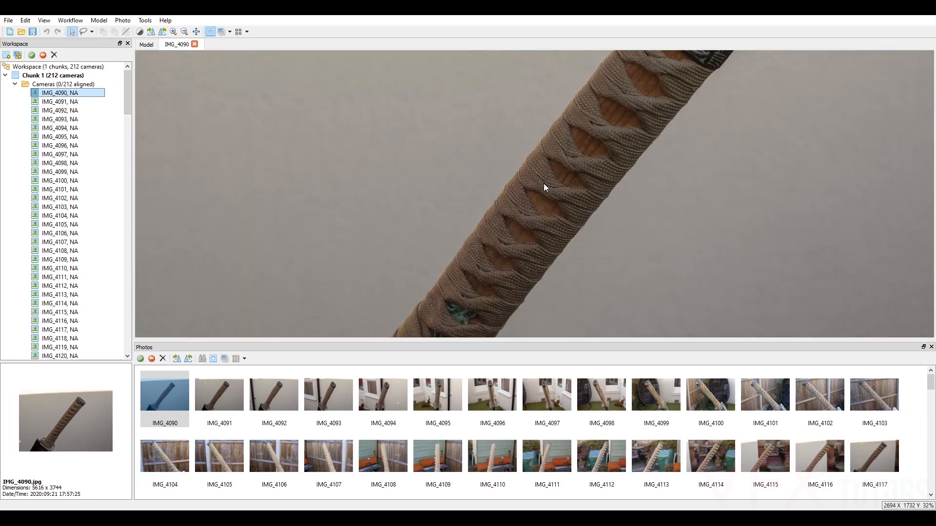
{"action": "scroll", "coordinate": [569, 169], "scroll_direction": "up", "scroll_amount": 3}
{"action": "scroll", "coordinate": [654, 194], "scroll_direction": "down", "scroll_amount": 8}
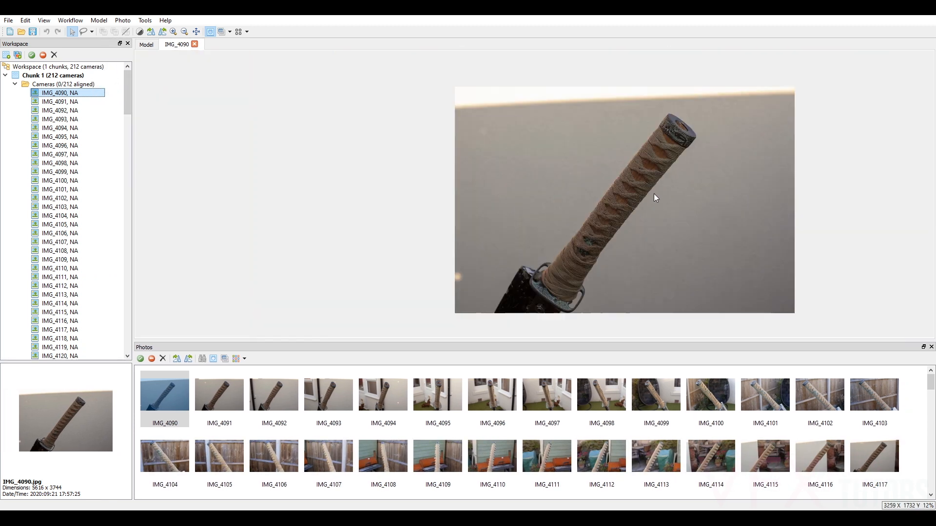
{"action": "scroll", "coordinate": [478, 141], "scroll_direction": "up", "scroll_amount": 4}
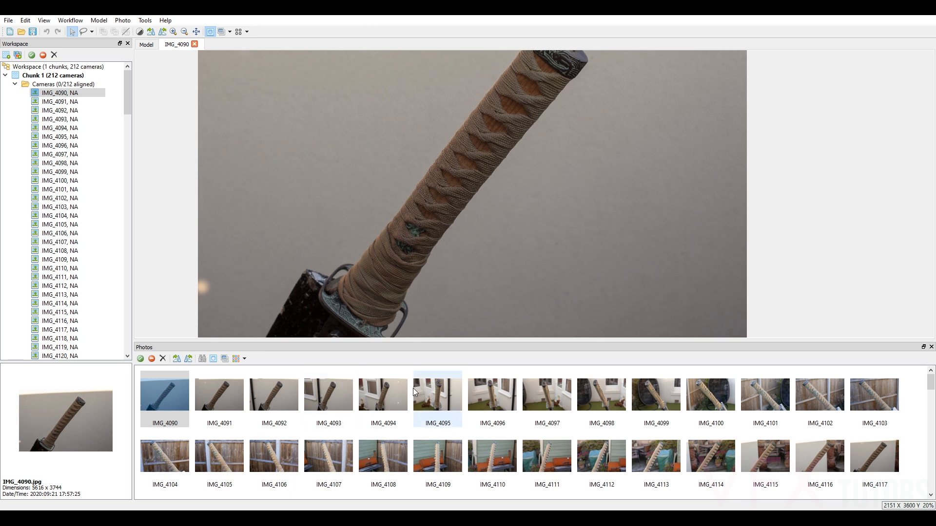
Check the handle wrapping detail in IMG_4094, view IMG_4096 and collapse the camera list.
{"action": "double_click", "coordinate": [390, 394]}
{"action": "scroll", "coordinate": [510, 185], "scroll_direction": "up", "scroll_amount": 2}
{"action": "scroll", "coordinate": [478, 190], "scroll_direction": "up", "scroll_amount": 2}
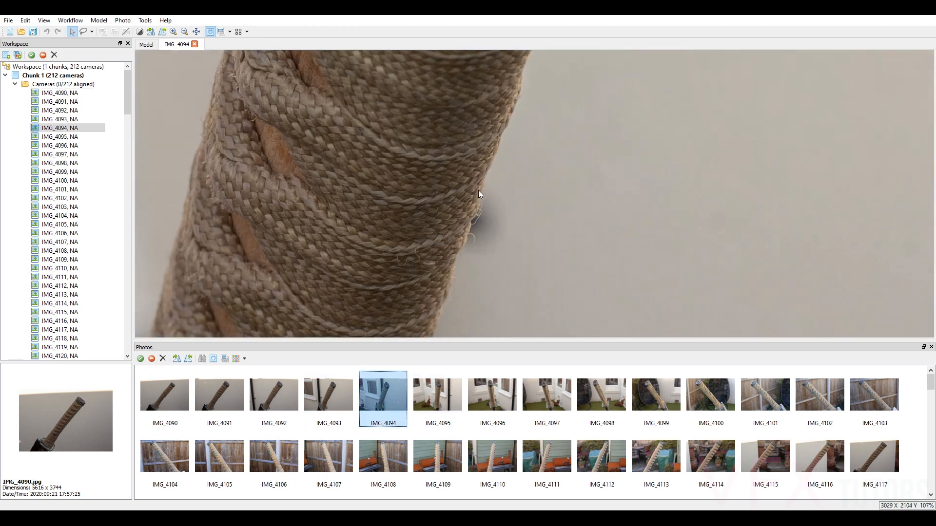
{"action": "scroll", "coordinate": [474, 190], "scroll_direction": "down", "scroll_amount": 5}
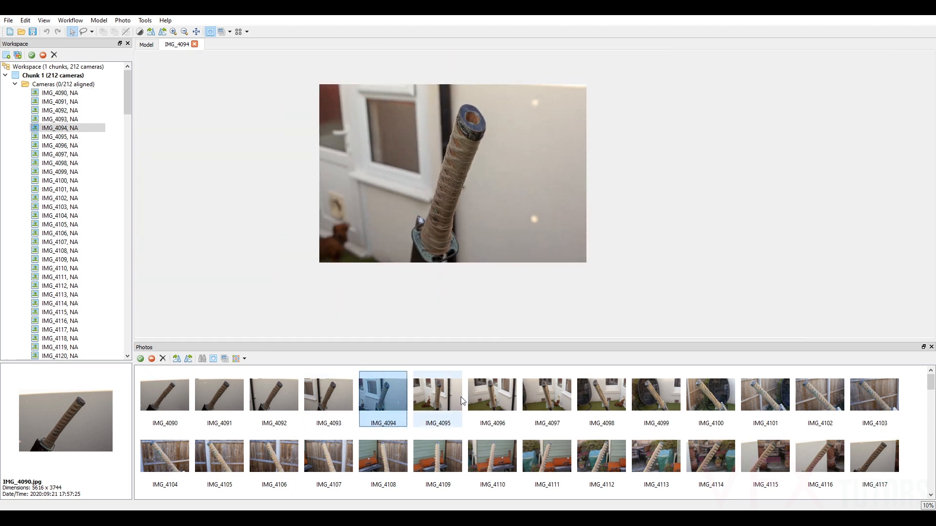
{"action": "double_click", "coordinate": [490, 396]}
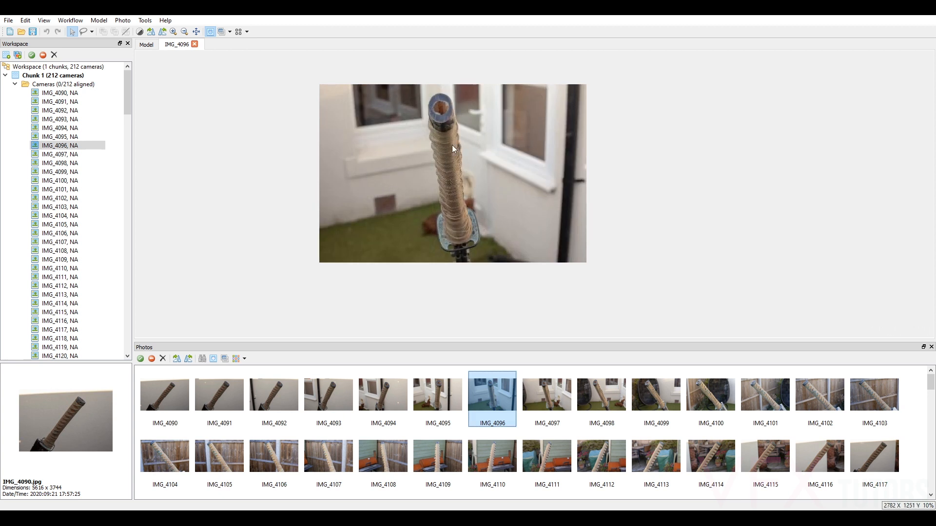
{"action": "left_click", "coordinate": [15, 84]}
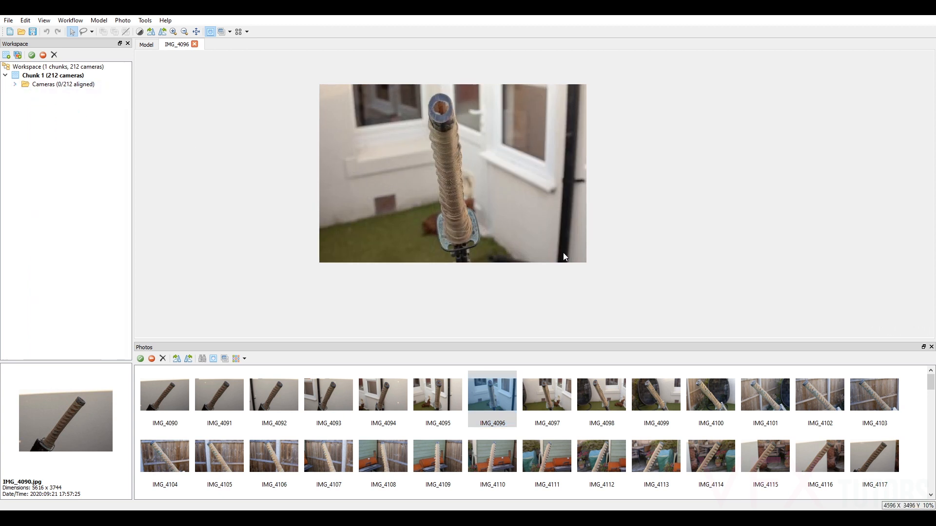
Review photos IMG_4097, IMG_4098 and IMG_4099, comparing handle sharpness with the blurred background, and close the photo view.
{"action": "double_click", "coordinate": [555, 399]}
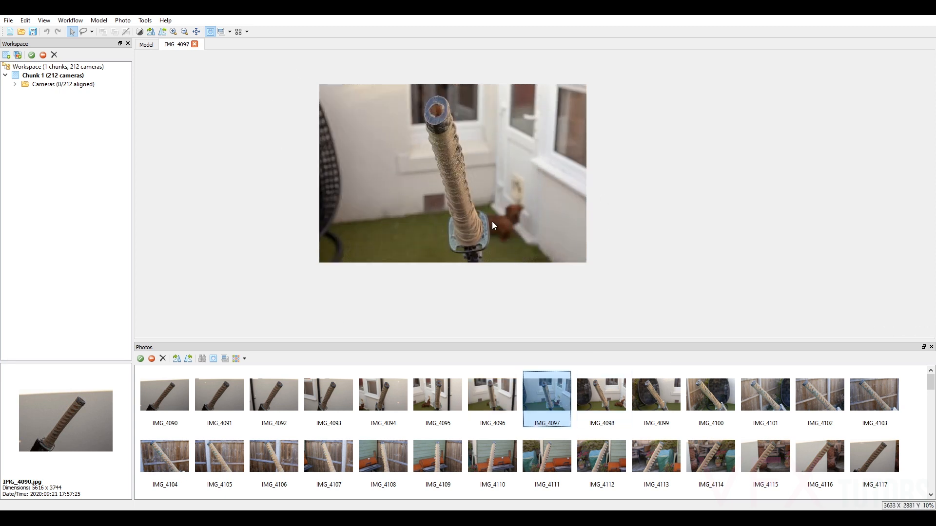
{"action": "double_click", "coordinate": [604, 394]}
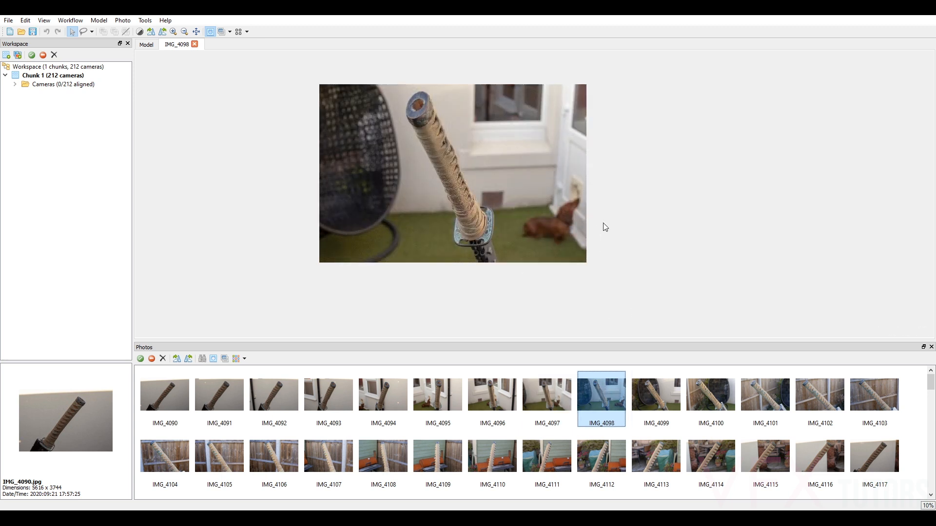
{"action": "scroll", "coordinate": [603, 224], "scroll_direction": "up", "scroll_amount": 9}
{"action": "scroll", "coordinate": [467, 227], "scroll_direction": "down", "scroll_amount": 3}
{"action": "left_click_drag", "start_coordinate": [489, 223], "coordinate": [525, 219]}
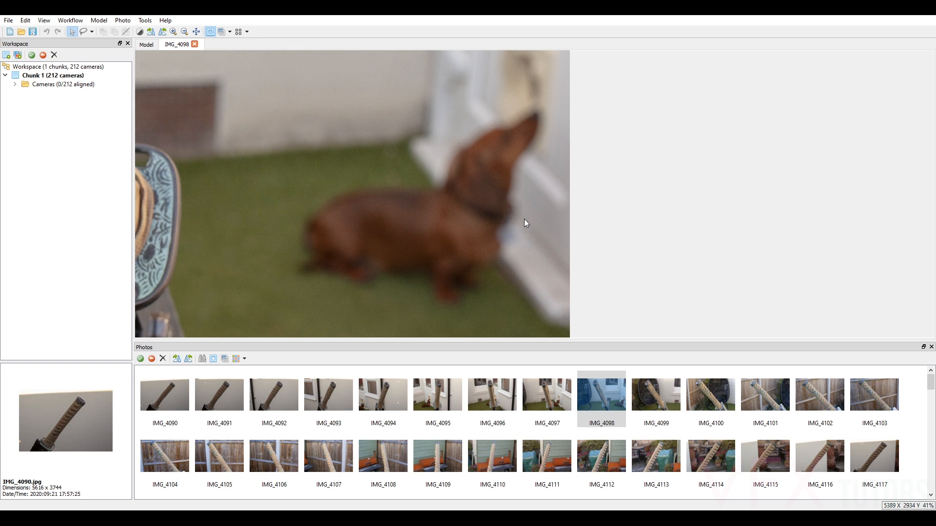
{"action": "scroll", "coordinate": [493, 258], "scroll_direction": "down", "scroll_amount": 1}
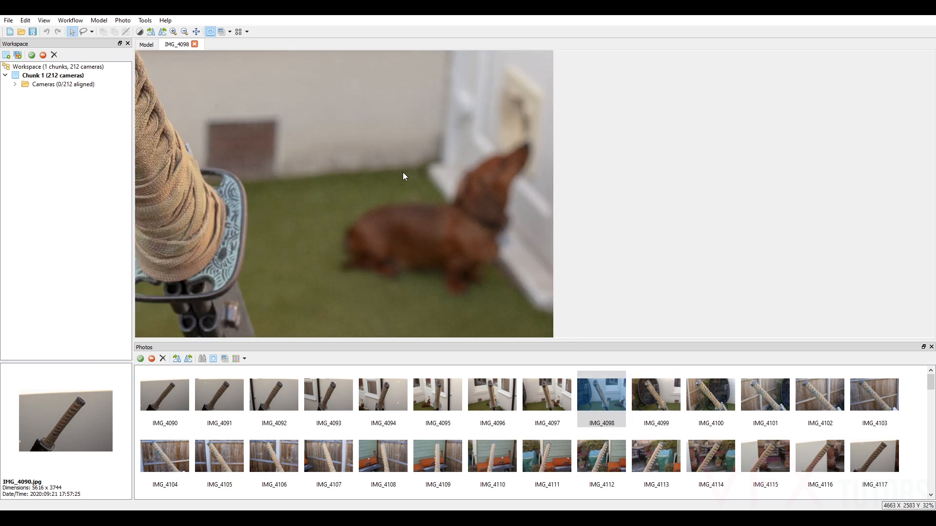
{"action": "scroll", "coordinate": [402, 171], "scroll_direction": "down", "scroll_amount": 5}
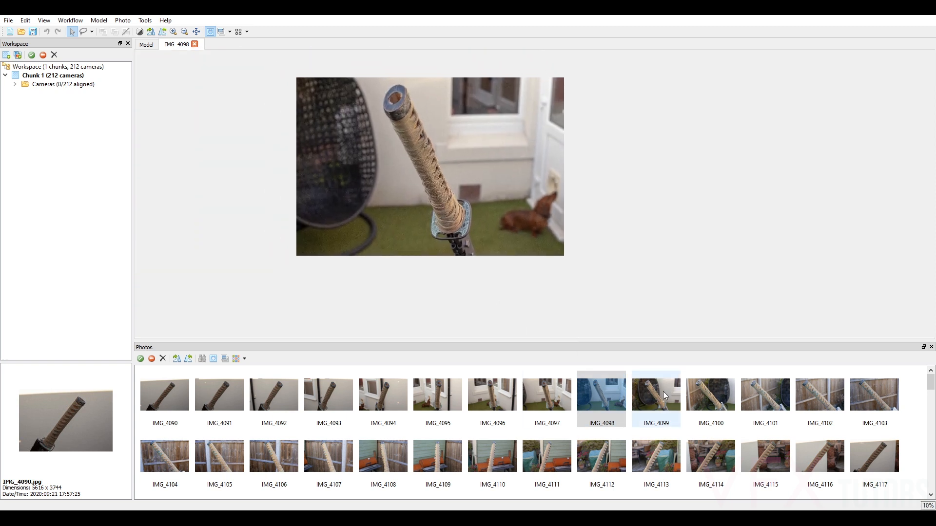
{"action": "double_click", "coordinate": [663, 391]}
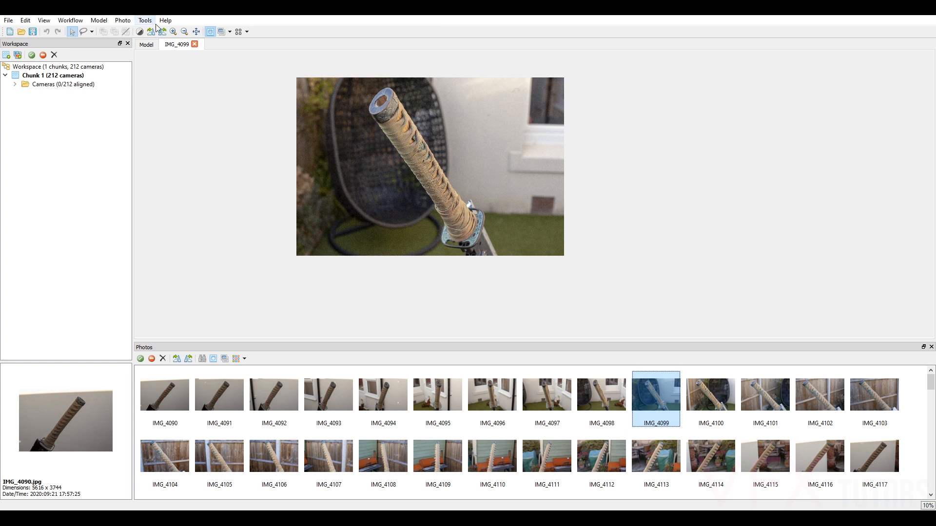
{"action": "left_click", "coordinate": [195, 44]}
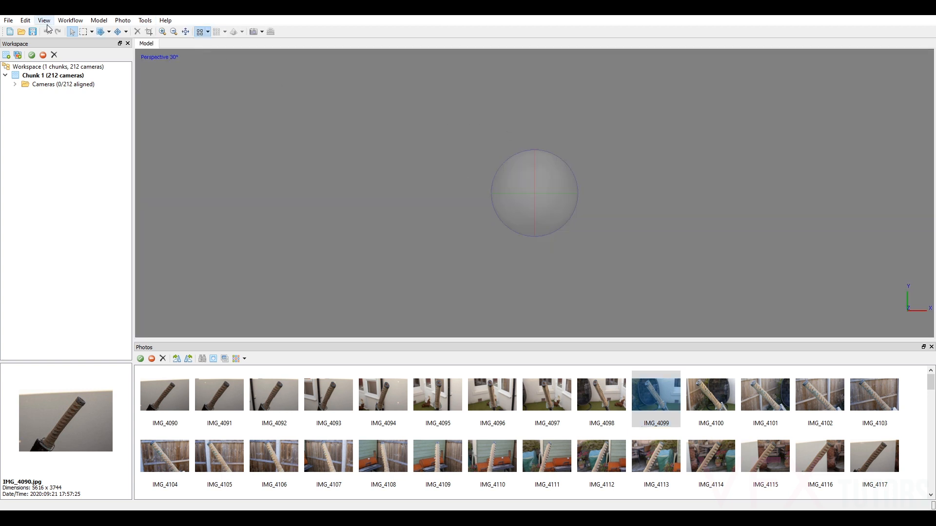
Align the photos at Highest accuracy with generic preselection, a 260,000 key point limit and a 120,000 tie point limit.
{"action": "left_click", "coordinate": [71, 20]}
{"action": "left_click", "coordinate": [103, 57]}
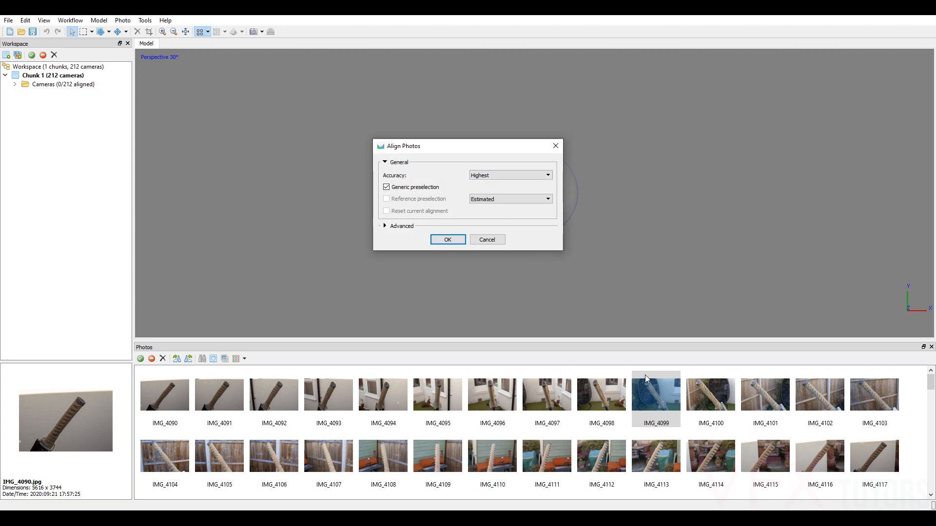
{"action": "left_click", "coordinate": [385, 226]}
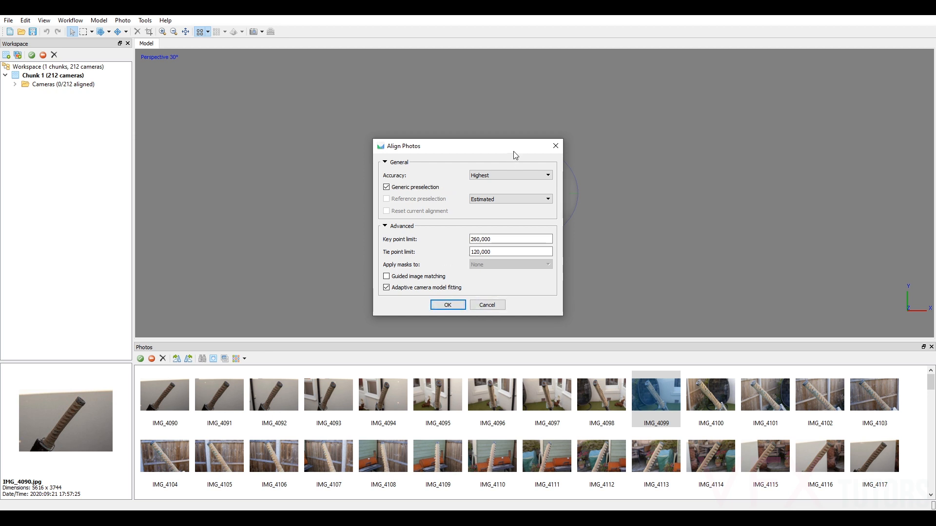
{"action": "left_click", "coordinate": [448, 308]}
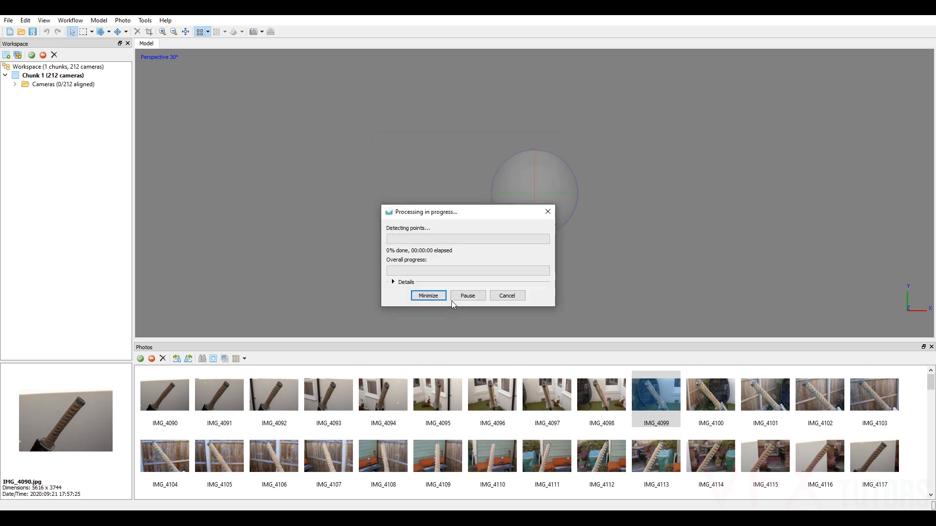
{"action": "left_click", "coordinate": [393, 282]}
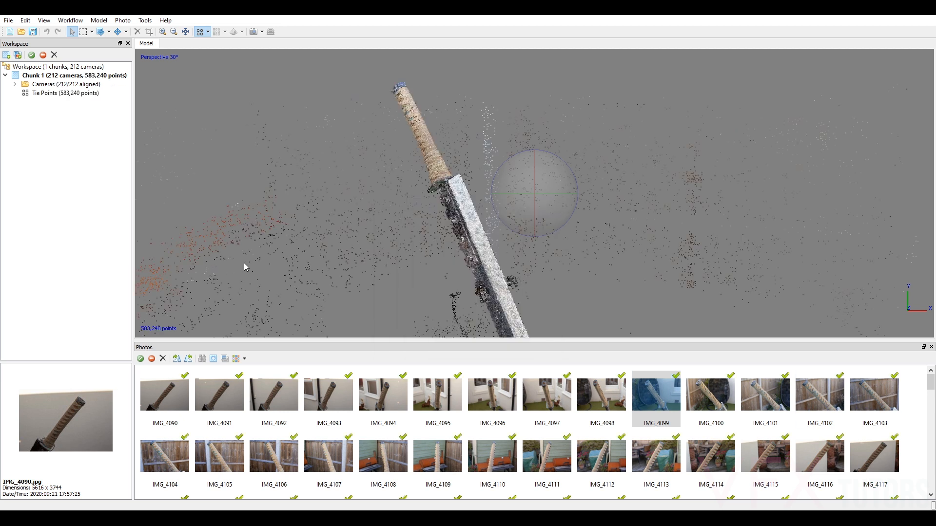
Toggle the display of the region selector around the sword's tie points in the model view.
{"action": "left_click_drag", "start_coordinate": [517, 189], "coordinate": [505, 168]}
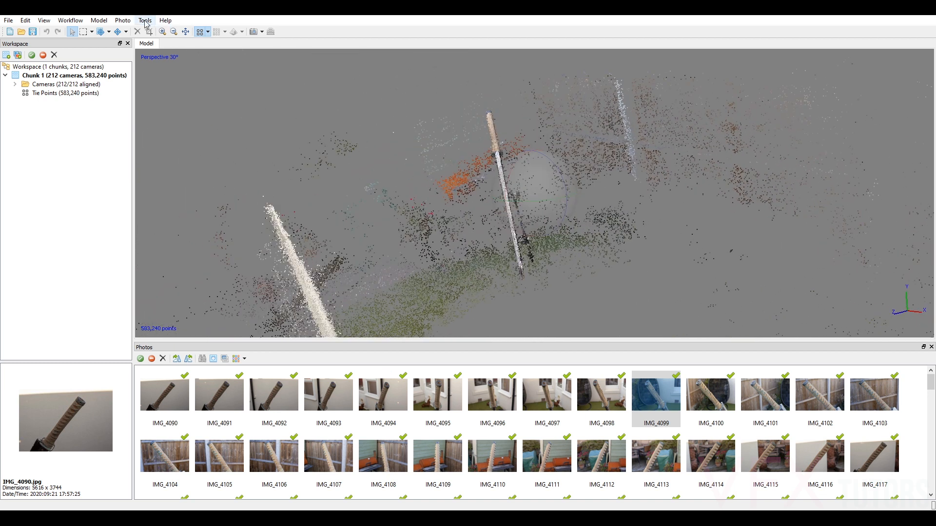
{"action": "left_click", "coordinate": [44, 20]}
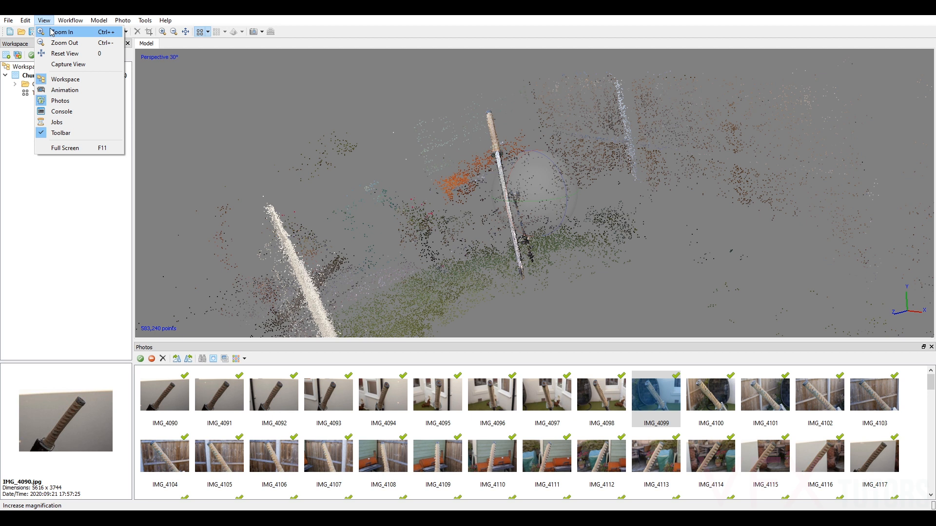
{"action": "mouse_move", "coordinate": [97, 22]}
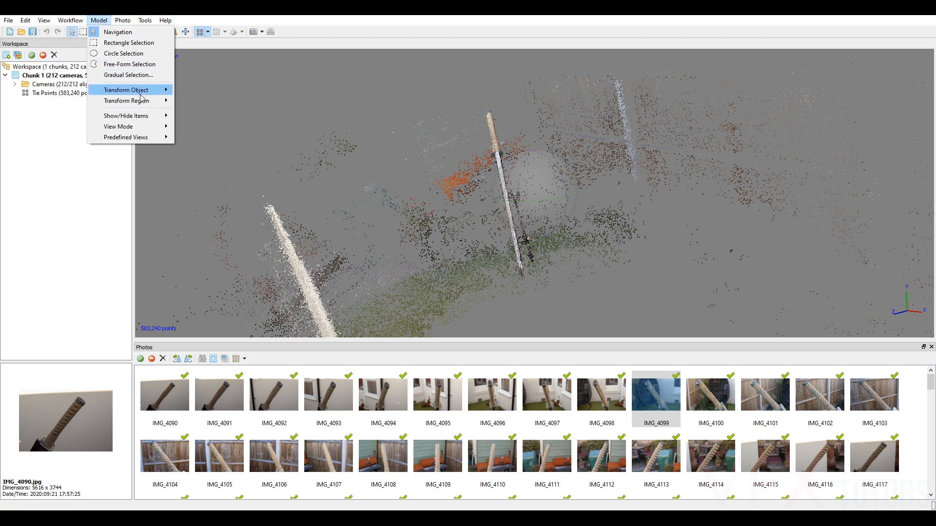
{"action": "mouse_move", "coordinate": [151, 116]}
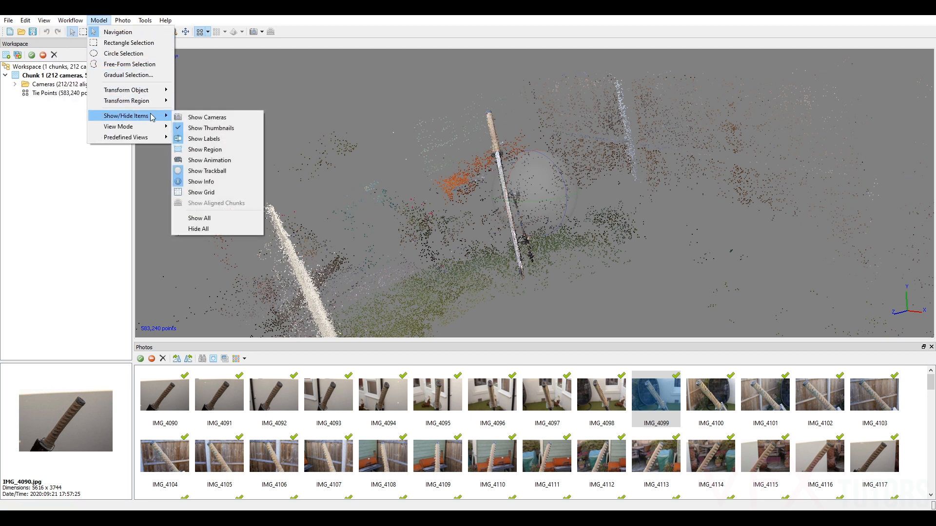
{"action": "left_click", "coordinate": [222, 150]}
Examine the sword's tie points and the surrounding background points from several angles and up close.
{"action": "left_click_drag", "start_coordinate": [585, 174], "coordinate": [549, 182]}
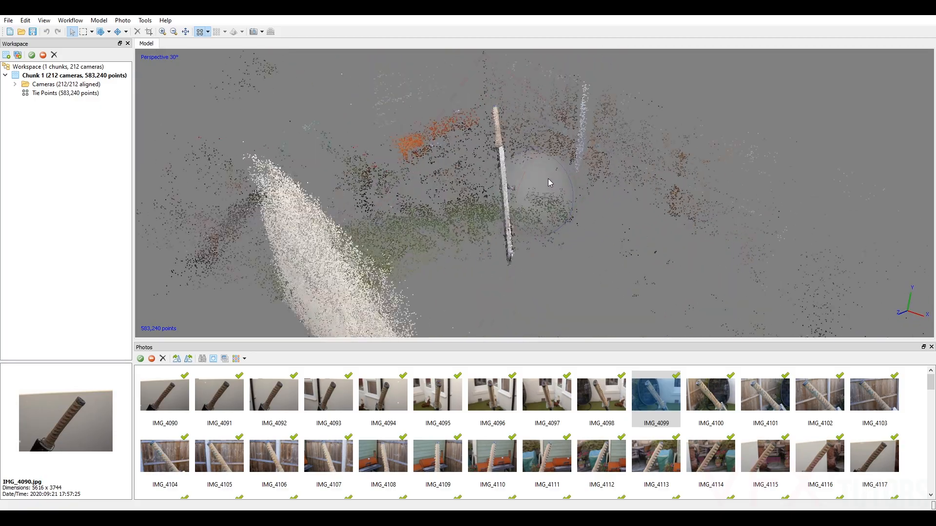
{"action": "left_click_drag", "start_coordinate": [554, 221], "coordinate": [586, 153]}
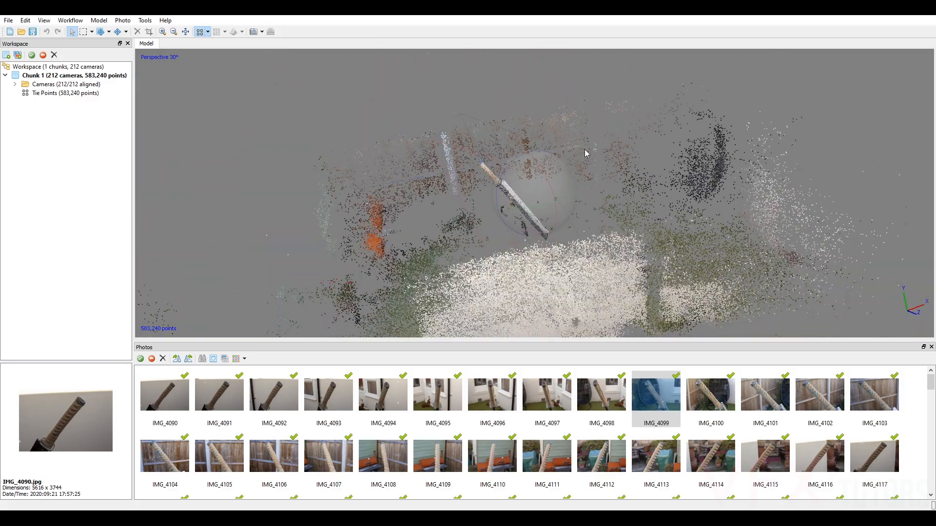
{"action": "left_click_drag", "start_coordinate": [509, 160], "coordinate": [513, 208]}
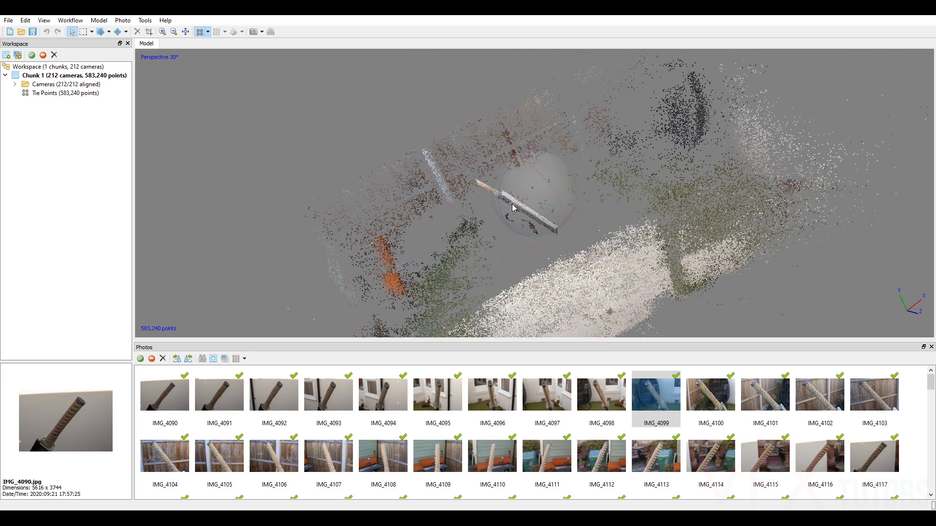
{"action": "scroll", "coordinate": [487, 197], "scroll_direction": "up", "scroll_amount": 10}
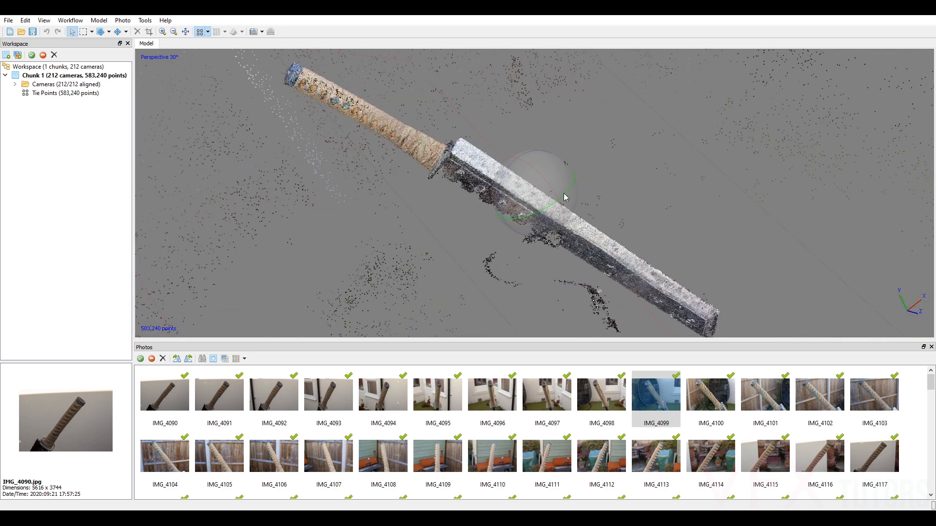
Inspect the sword's handle, blade and the stray point clusters beside the blade from different sides and distances.
{"action": "left_click_drag", "start_coordinate": [508, 195], "coordinate": [579, 267]}
{"action": "left_click_drag", "start_coordinate": [547, 202], "coordinate": [541, 176]}
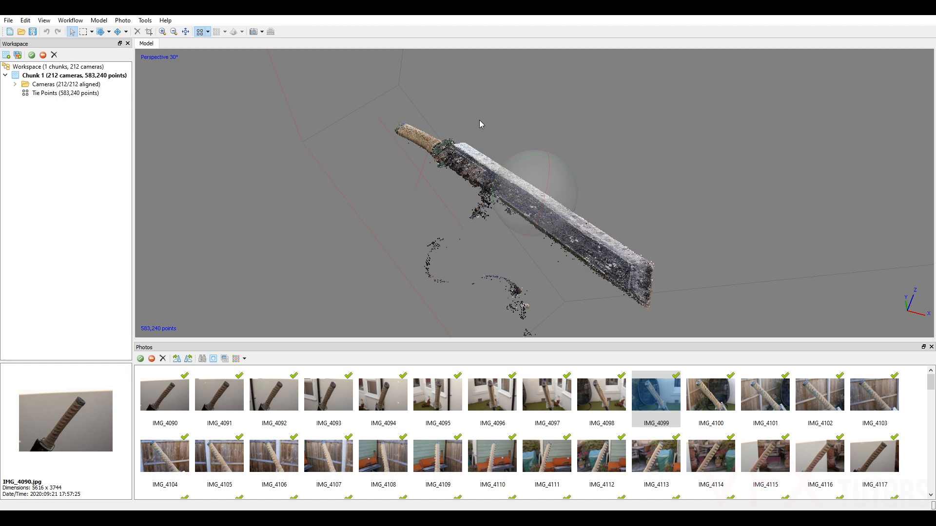
{"action": "left_click_drag", "start_coordinate": [517, 172], "coordinate": [612, 204]}
{"action": "left_click_drag", "start_coordinate": [514, 216], "coordinate": [594, 197]}
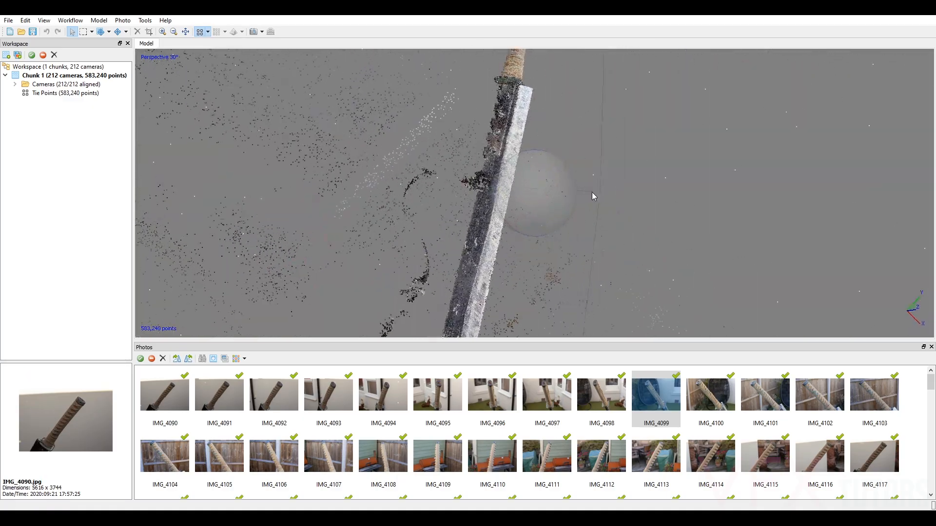
{"action": "left_click_drag", "start_coordinate": [540, 229], "coordinate": [601, 222]}
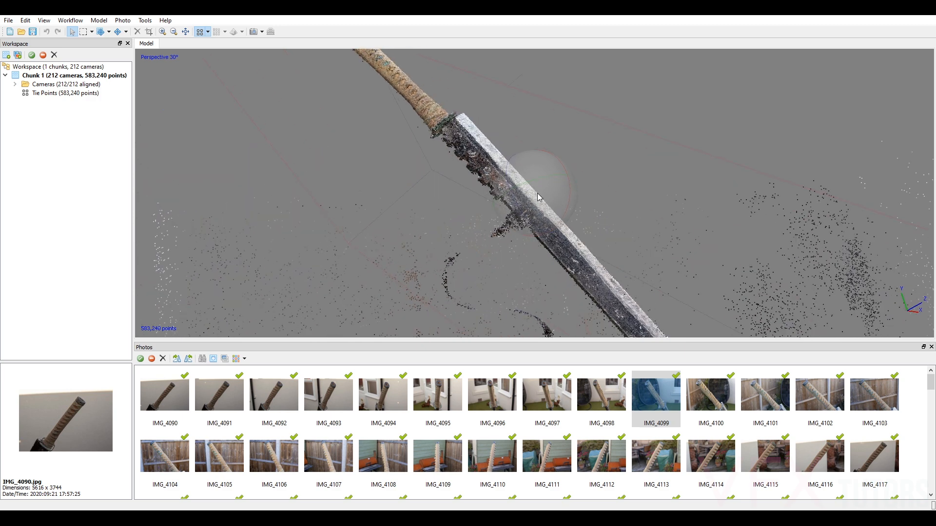
{"action": "left_click_drag", "start_coordinate": [539, 197], "coordinate": [595, 188]}
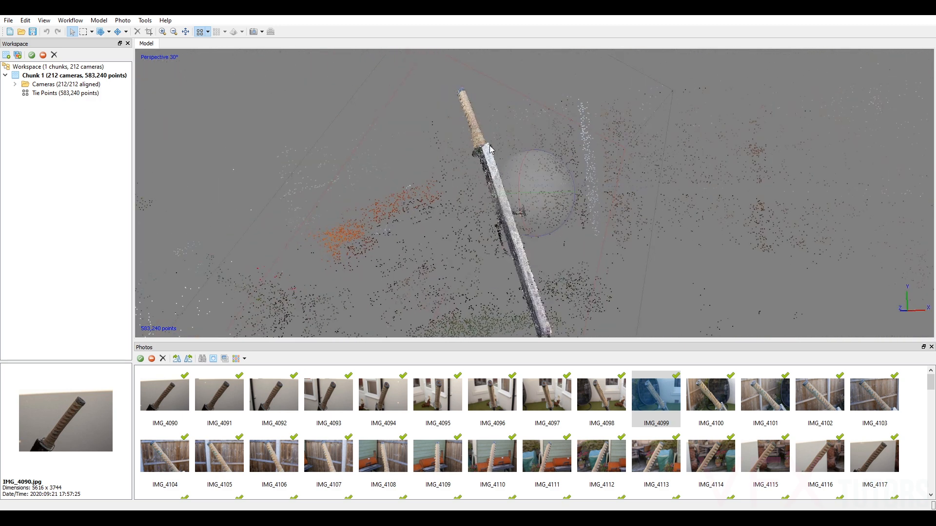
{"action": "left_click_drag", "start_coordinate": [539, 223], "coordinate": [562, 179]}
{"action": "scroll", "coordinate": [542, 217], "scroll_direction": "up", "scroll_amount": 3}
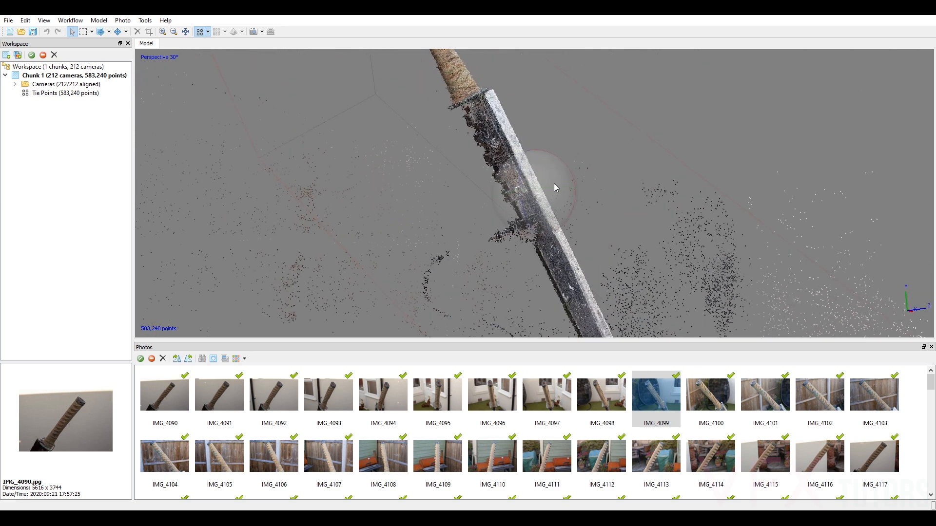
{"action": "left_click_drag", "start_coordinate": [539, 179], "coordinate": [519, 165]}
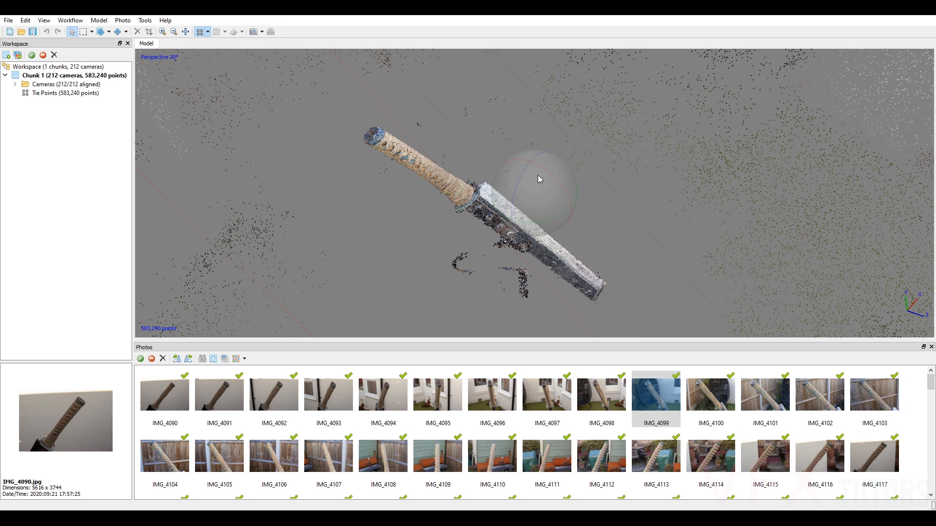
Save the project as PropSword_v001 in a new folder named Scan inside 03_Props.
{"action": "left_click", "coordinate": [9, 20]}
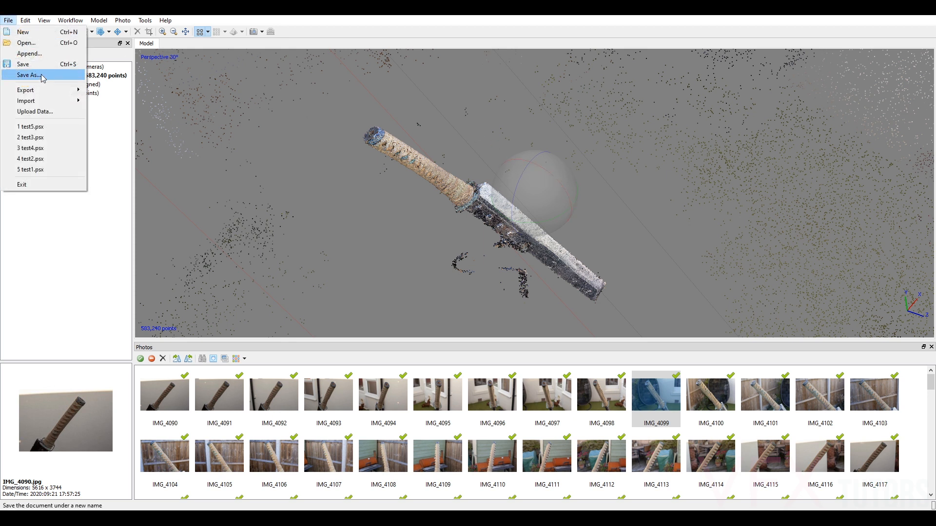
{"action": "left_click", "coordinate": [44, 77]}
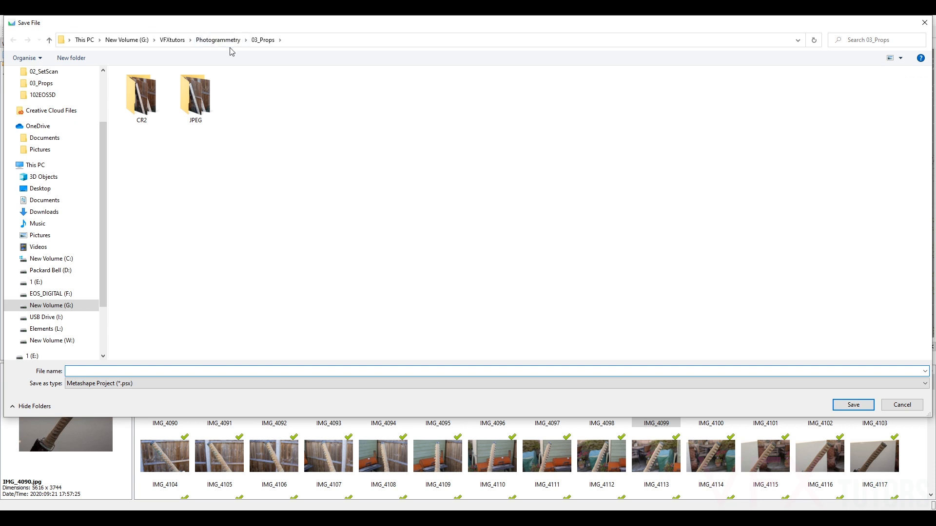
{"action": "right_click", "coordinate": [282, 101]}
{"action": "mouse_move", "coordinate": [246, 201]}
{"action": "left_click", "coordinate": [307, 200]}
{"action": "type", "text": "Scan"}
{"action": "key", "text": "Return"}
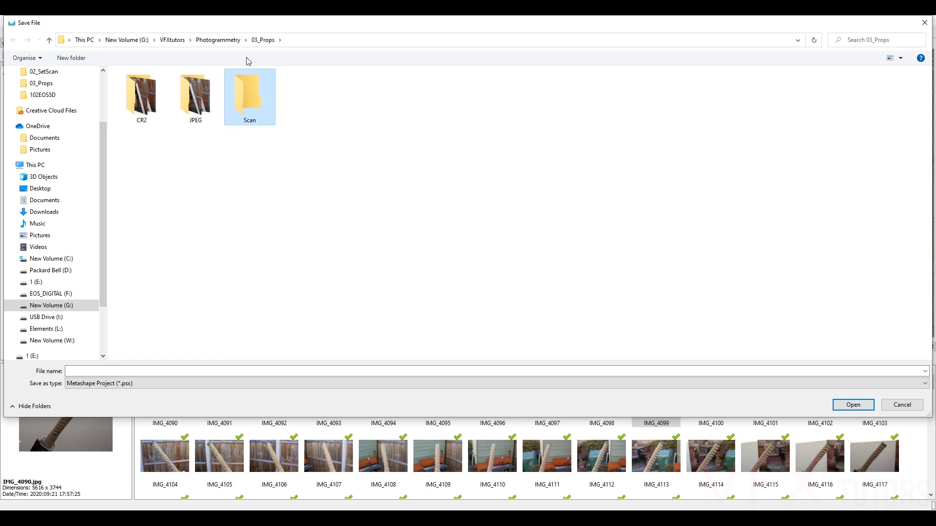
{"action": "double_click", "coordinate": [239, 99]}
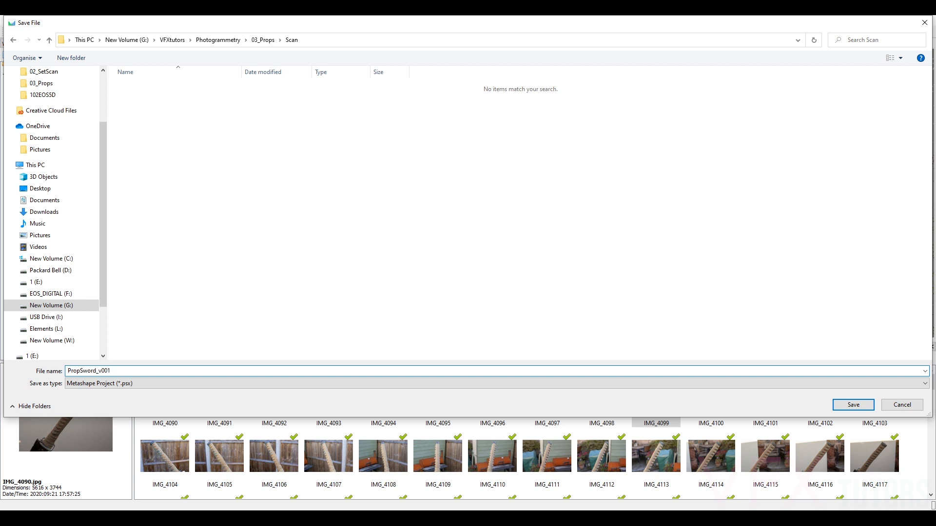
{"action": "left_click", "coordinate": [853, 405]}
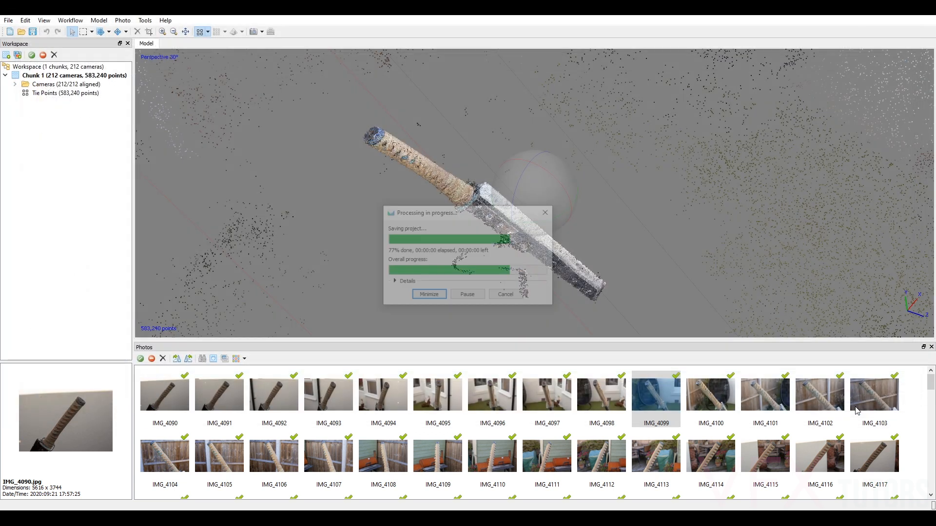
{"action": "mouse_move", "coordinate": [541, 195]}
{"action": "left_mouse_down"}
{"action": "mouse_move", "coordinate": [533, 217]}
{"action": "mouse_move", "coordinate": [548, 197]}
{"action": "mouse_move", "coordinate": [554, 226]}
{"action": "mouse_move", "coordinate": [539, 207]}
{"action": "mouse_move", "coordinate": [547, 186]}
{"action": "left_mouse_up"}
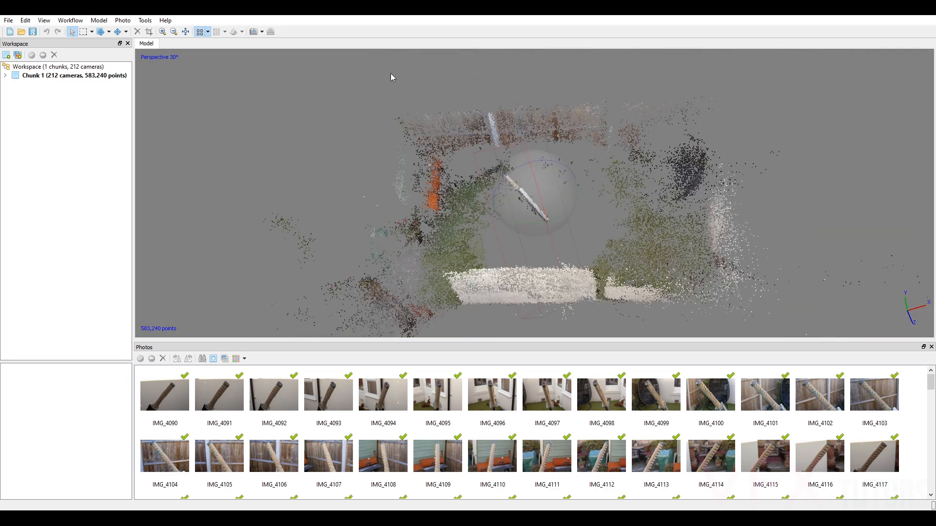
{"action": "left_click", "coordinate": [70, 20]}
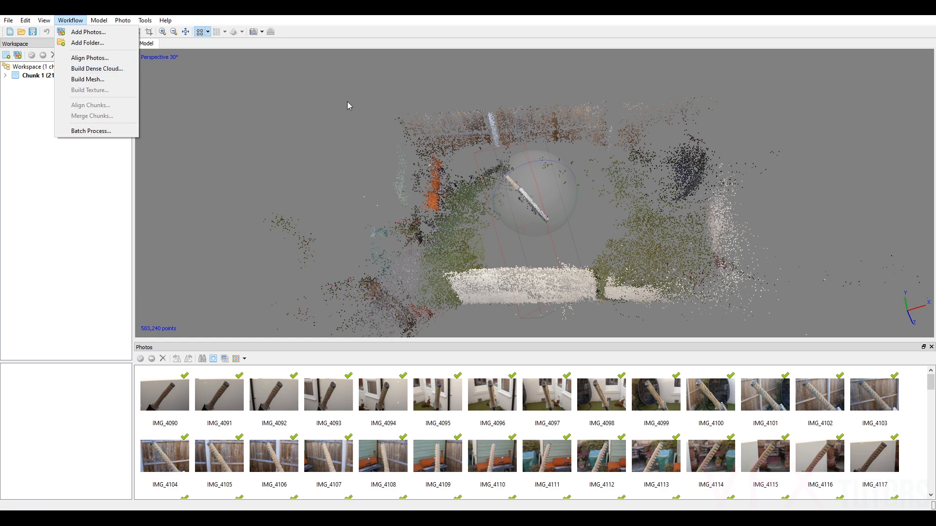
{"action": "left_click", "coordinate": [391, 116]}
{"action": "scroll", "coordinate": [528, 183], "scroll_direction": "up", "scroll_amount": 4}
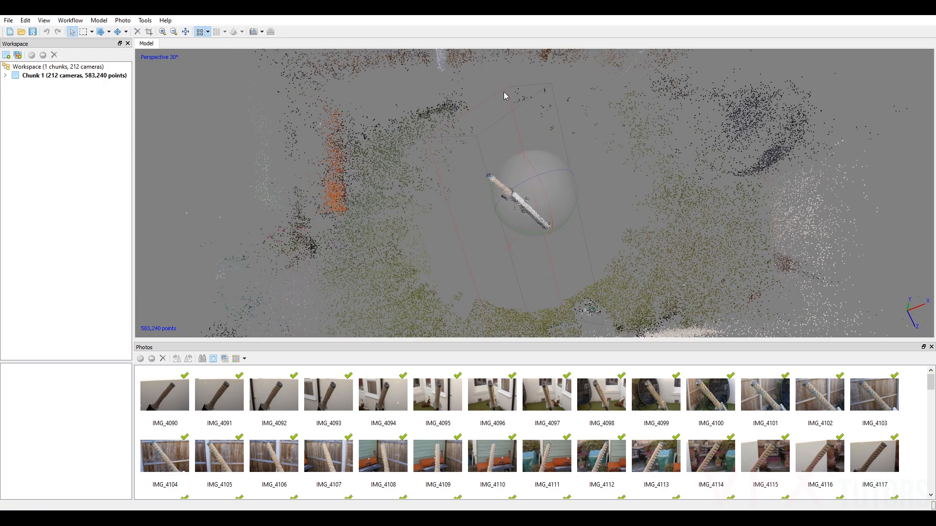
Rotate the reconstruction region to line up with the sword's length, viewed end-on along the handle.
{"action": "left_click_drag", "start_coordinate": [540, 191], "coordinate": [482, 163]}
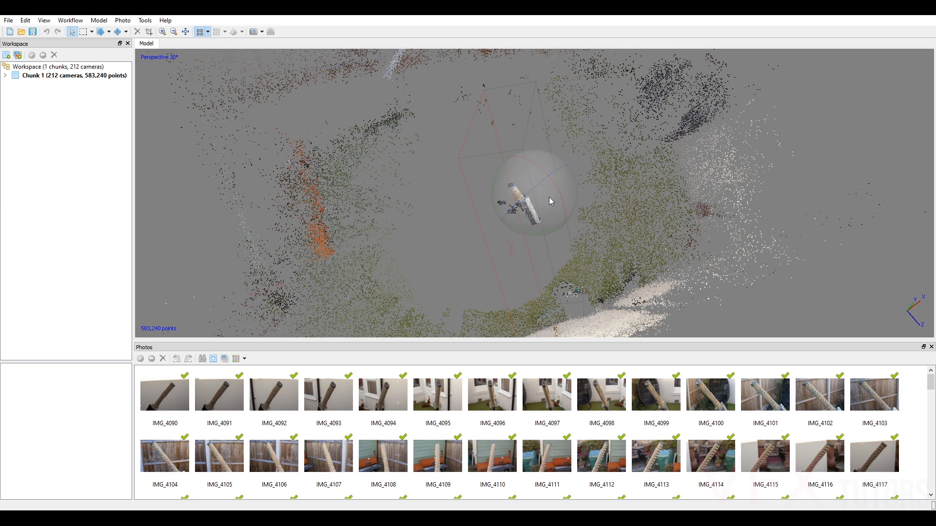
{"action": "left_click_drag", "start_coordinate": [540, 203], "coordinate": [504, 182]}
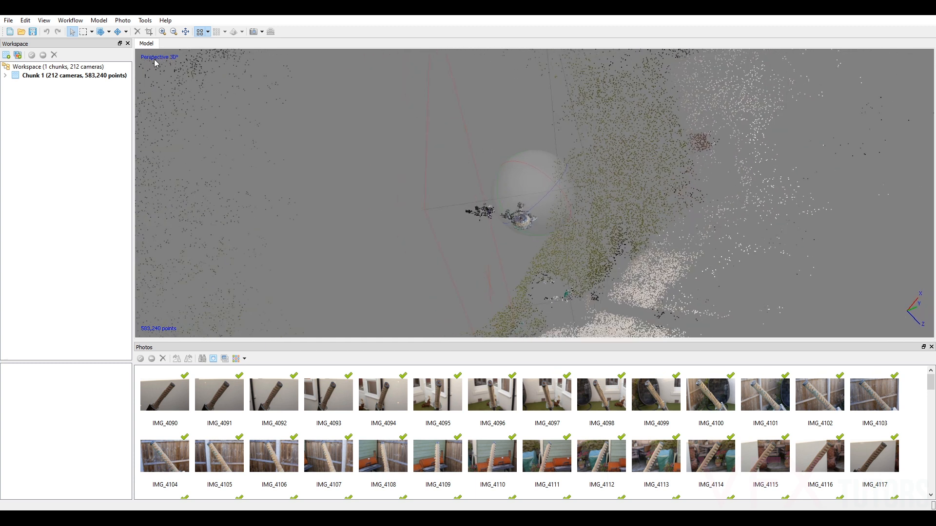
{"action": "left_click", "coordinate": [92, 32]}
{"action": "left_click", "coordinate": [109, 33]}
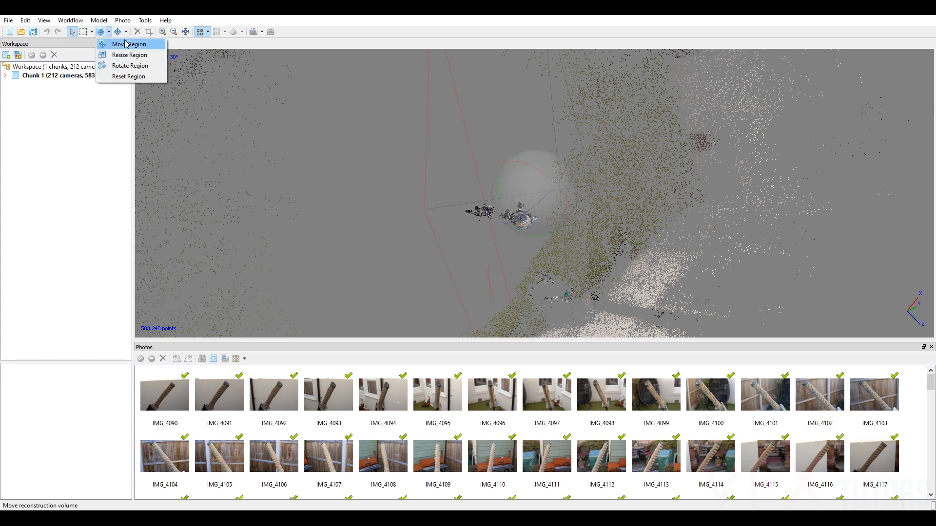
{"action": "left_click", "coordinate": [133, 66]}
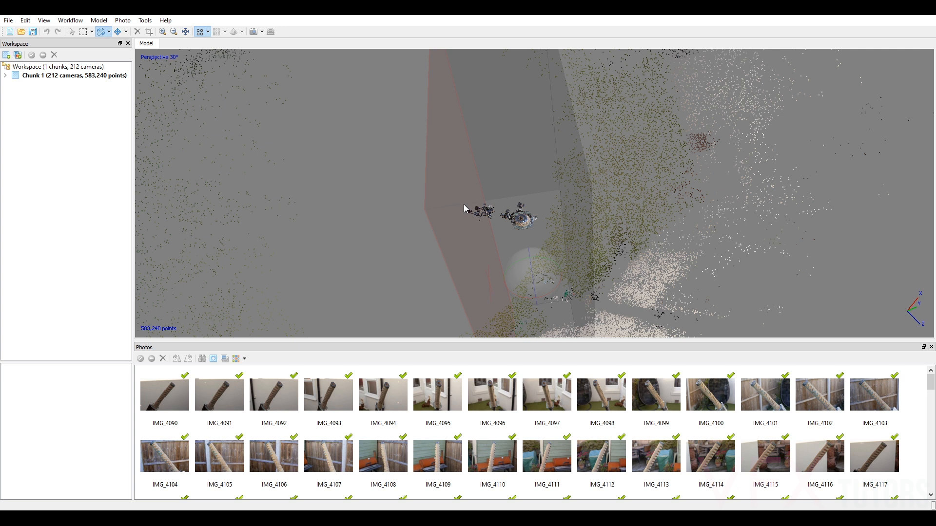
{"action": "left_click_drag", "start_coordinate": [533, 265], "coordinate": [540, 286]}
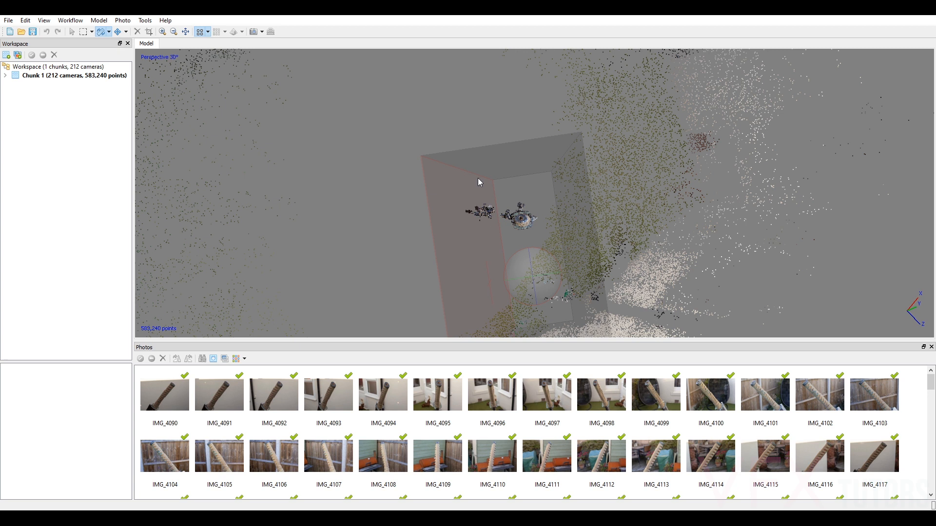
{"action": "left_click", "coordinate": [126, 32]}
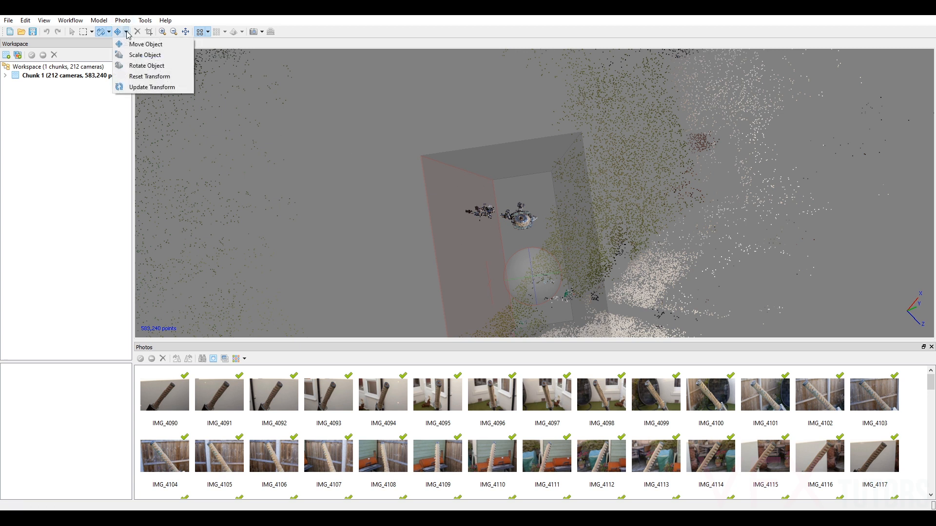
Move the reconstruction region so that it is centred more closely around the sword's points.
{"action": "left_click", "coordinate": [108, 32]}
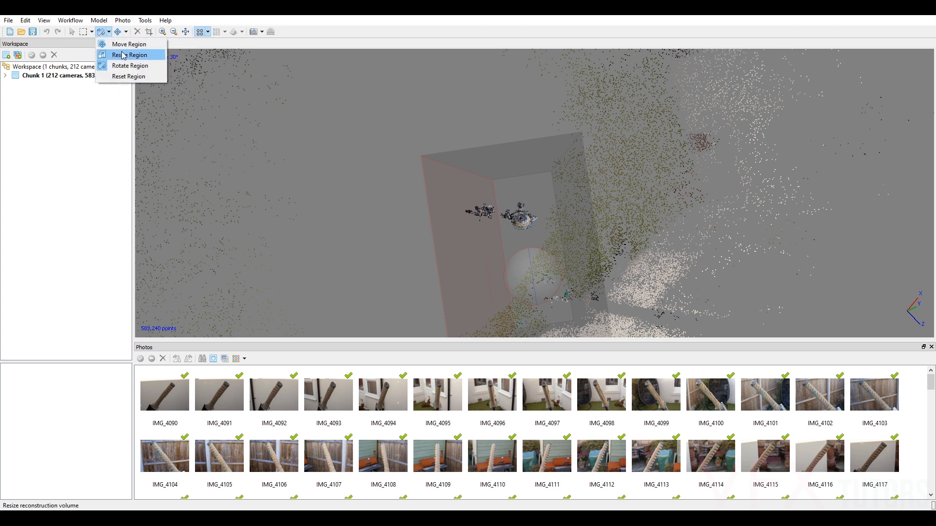
{"action": "left_click", "coordinate": [133, 44]}
{"action": "left_click_drag", "start_coordinate": [536, 279], "coordinate": [528, 244]}
Resize the reconstruction region's cross-section to fit closely around the sword and the stray points beside it.
{"action": "left_click", "coordinate": [108, 32]}
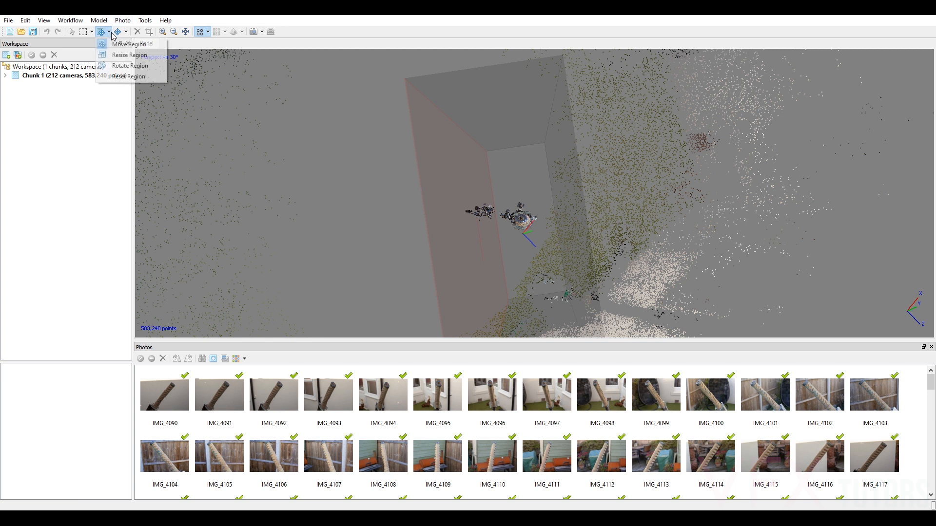
{"action": "left_click", "coordinate": [127, 55]}
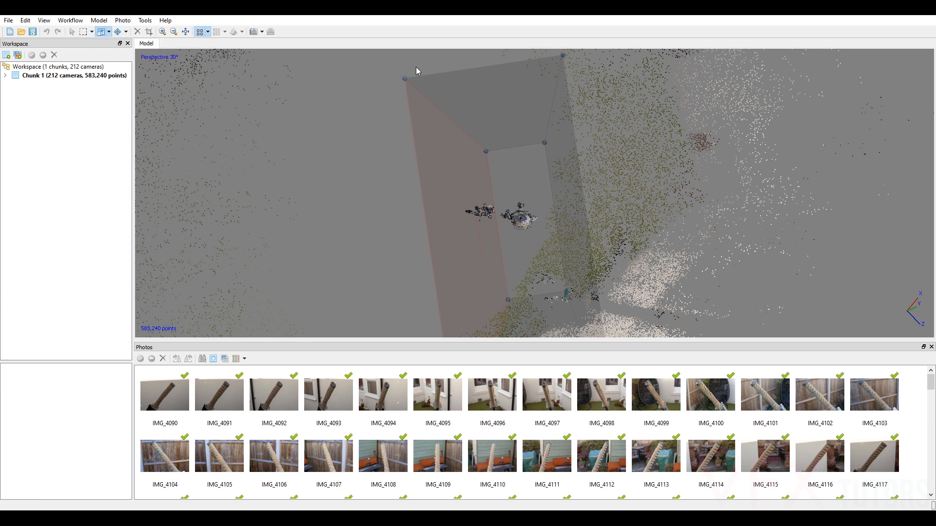
{"action": "left_click_drag", "start_coordinate": [564, 58], "coordinate": [576, 168]}
{"action": "scroll", "coordinate": [581, 244], "scroll_direction": "down", "scroll_amount": 2}
{"action": "left_click_drag", "start_coordinate": [570, 322], "coordinate": [554, 238]}
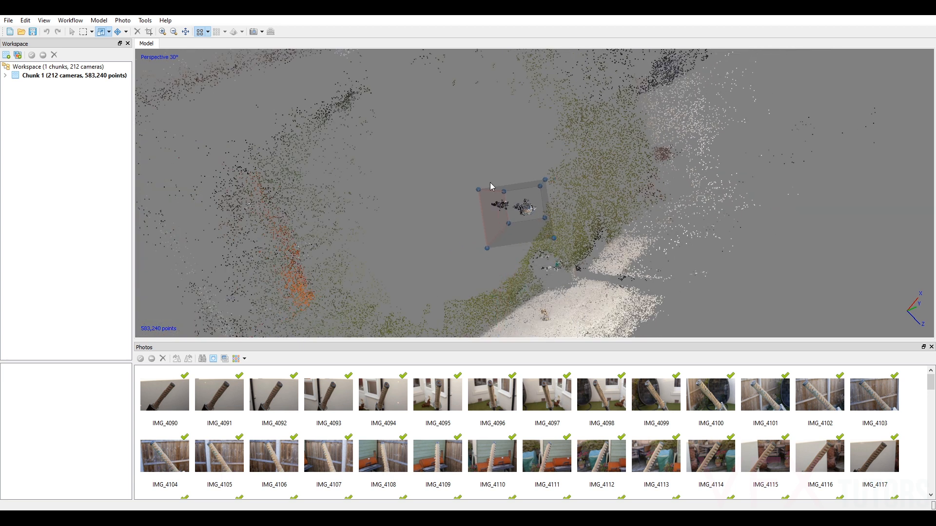
{"action": "left_click_drag", "start_coordinate": [475, 191], "coordinate": [493, 198]}
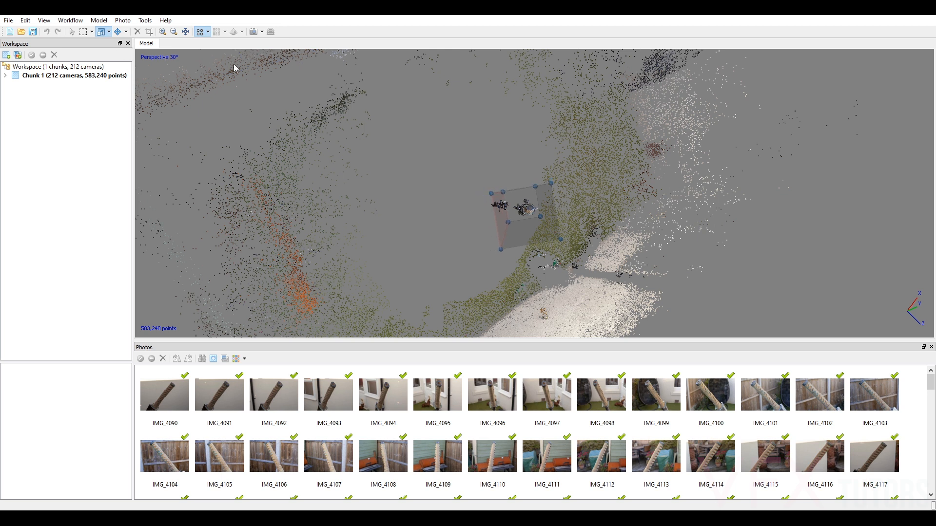
Shorten the reconstruction region at both ends in the side view, leaving a margin beyond the handle and blade tip.
{"action": "left_click", "coordinate": [72, 33]}
{"action": "left_click_drag", "start_coordinate": [545, 213], "coordinate": [673, 197]}
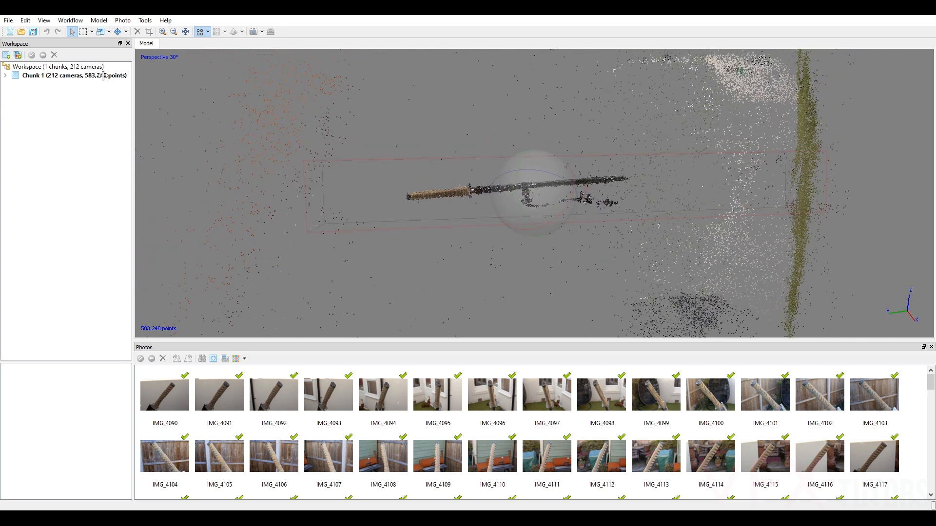
{"action": "left_click", "coordinate": [102, 31]}
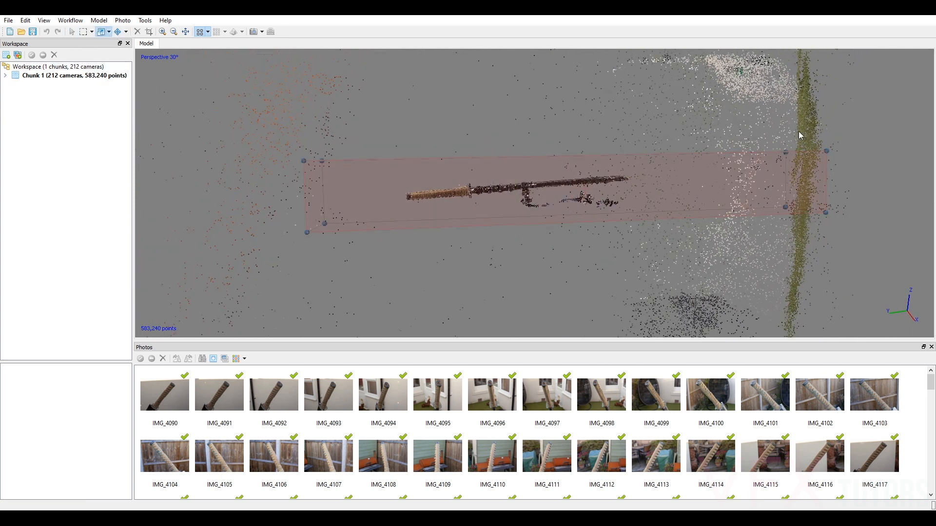
{"action": "left_click_drag", "start_coordinate": [832, 152], "coordinate": [677, 157]}
{"action": "left_click_drag", "start_coordinate": [310, 158], "coordinate": [361, 160]}
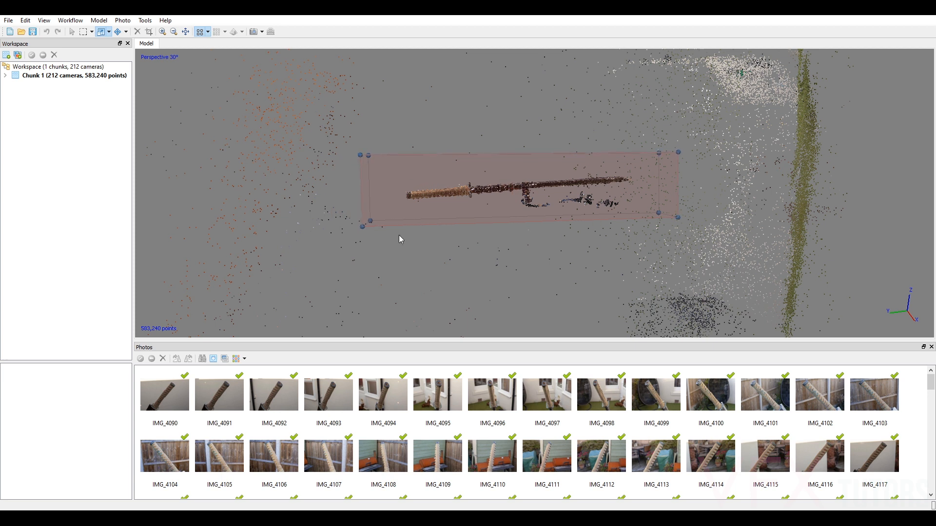
Widen the reconstruction region on both sides in the handle-end view to enclose the stray point cluster beside the sword.
{"action": "left_click", "coordinate": [72, 31]}
{"action": "left_click_drag", "start_coordinate": [522, 157], "coordinate": [458, 154]}
{"action": "left_click", "coordinate": [101, 31]}
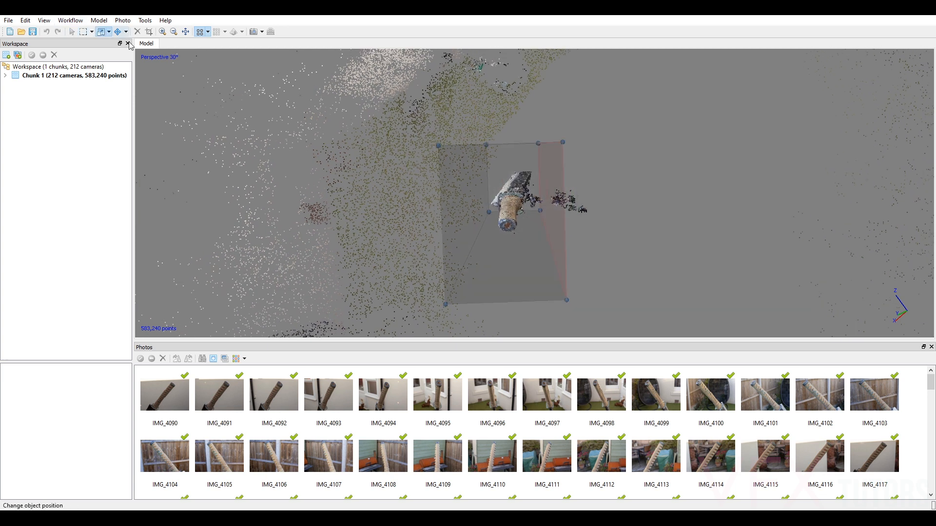
{"action": "left_click_drag", "start_coordinate": [566, 145], "coordinate": [596, 145]}
{"action": "left_click_drag", "start_coordinate": [439, 150], "coordinate": [432, 148]}
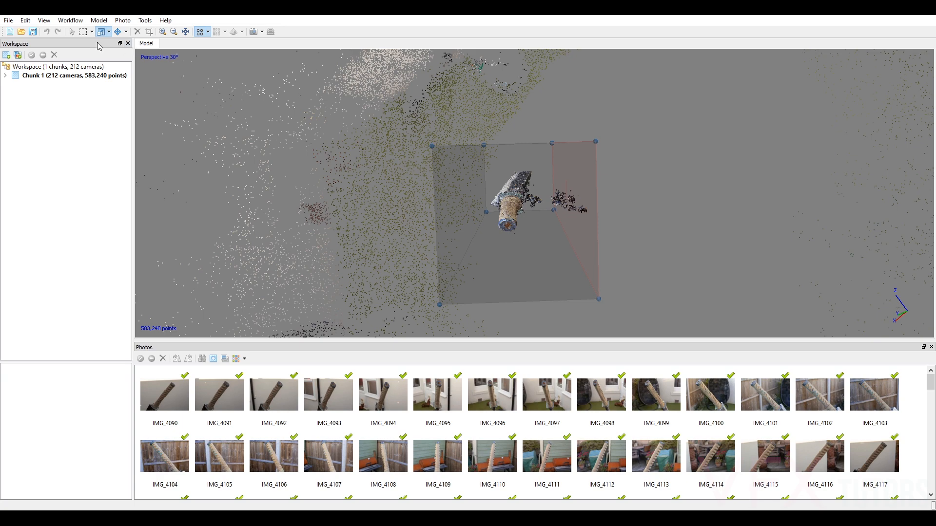
Check the resized region around the sword against the surrounding background points from several angles.
{"action": "left_click", "coordinate": [71, 31]}
{"action": "left_click_drag", "start_coordinate": [263, 96], "coordinate": [550, 111]}
{"action": "left_click_drag", "start_coordinate": [540, 199], "coordinate": [535, 218]}
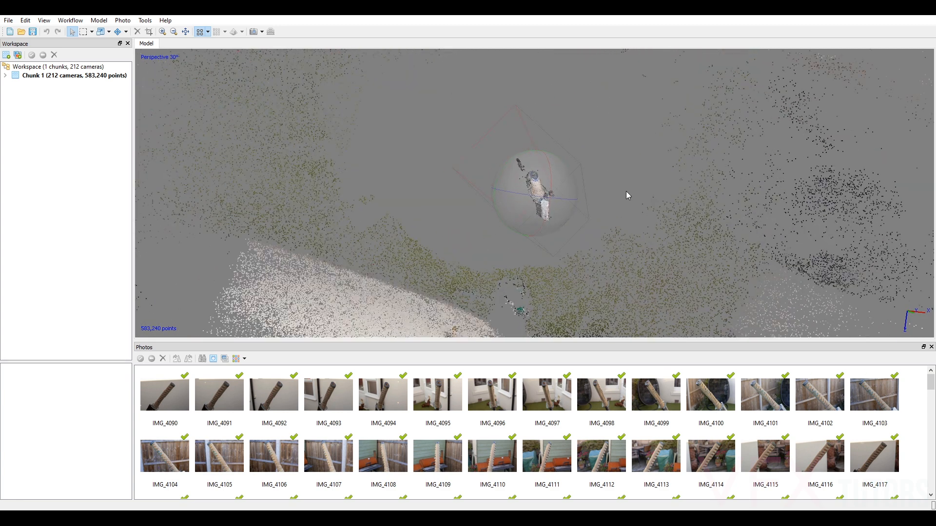
{"action": "left_click_drag", "start_coordinate": [591, 156], "coordinate": [398, 255]}
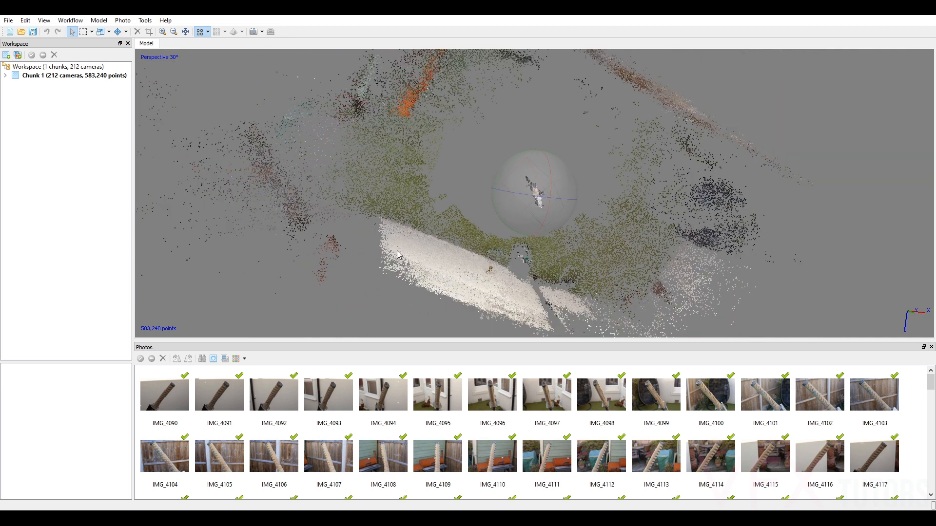
{"action": "left_click_drag", "start_coordinate": [469, 133], "coordinate": [628, 187]}
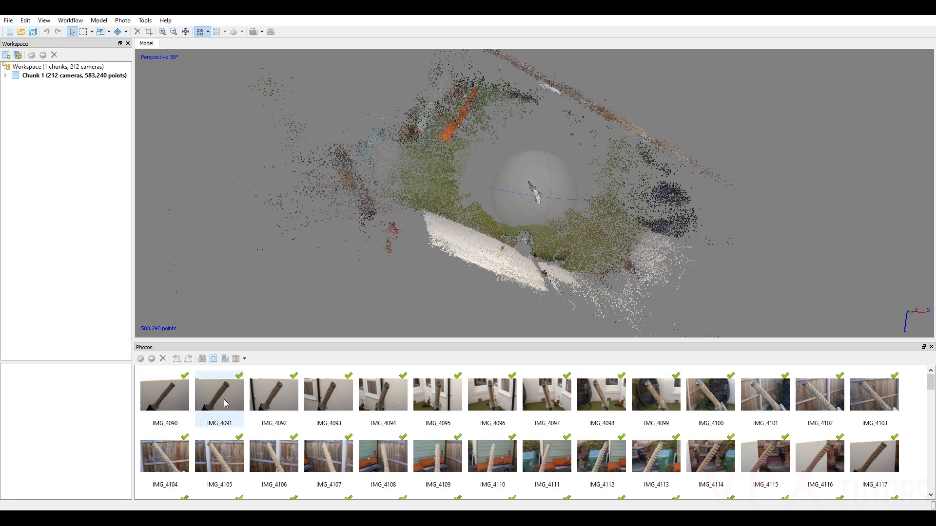
{"action": "scroll", "coordinate": [641, 170], "scroll_direction": "up", "scroll_amount": 3}
{"action": "left_click_drag", "start_coordinate": [550, 215], "coordinate": [518, 174]}
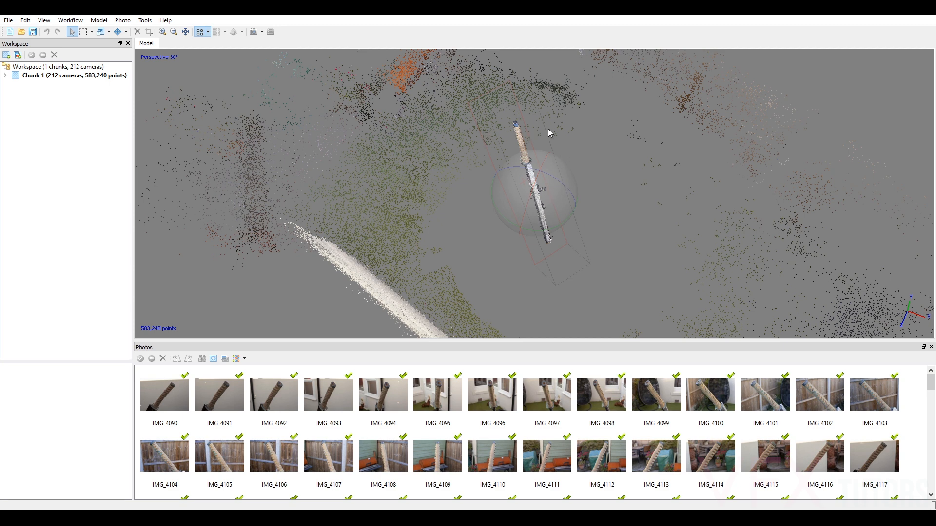
{"action": "left_click_drag", "start_coordinate": [726, 183], "coordinate": [702, 122]}
{"action": "left_click_drag", "start_coordinate": [555, 197], "coordinate": [555, 223]}
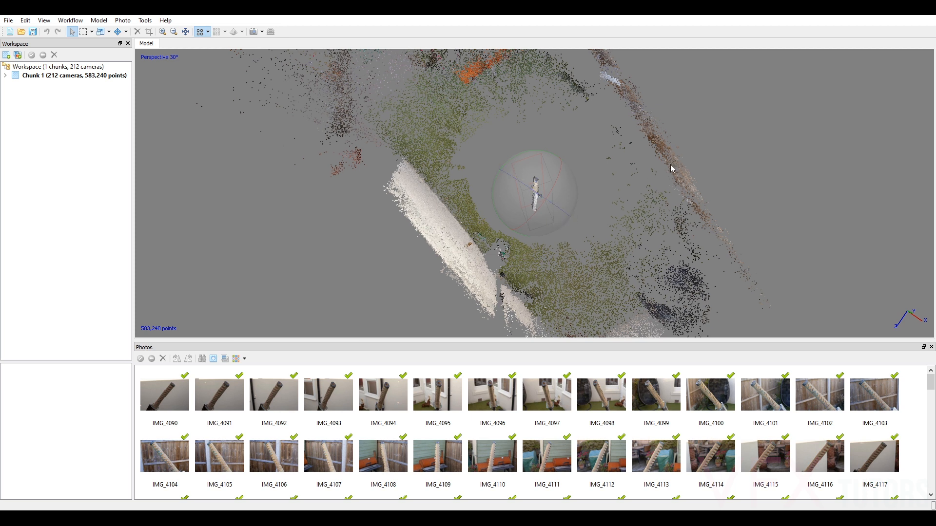
Start Build Dense Cloud and set its quality to High, keeping the sword visible beside the dialog.
{"action": "left_click", "coordinate": [70, 20]}
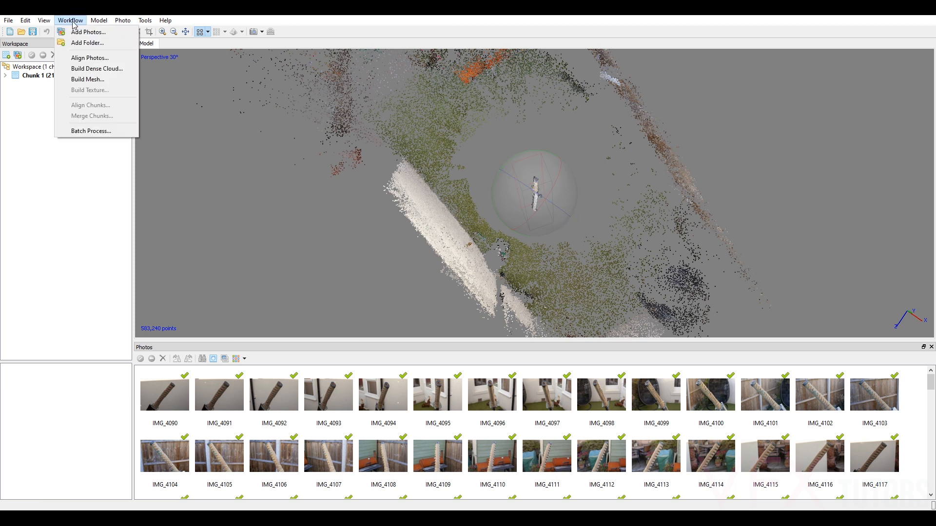
{"action": "left_click", "coordinate": [104, 71]}
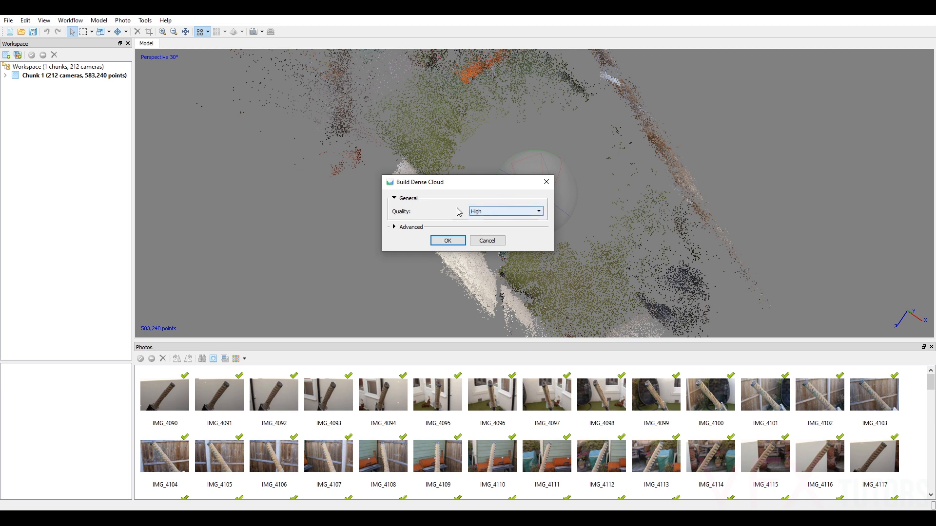
{"action": "left_click", "coordinate": [485, 213]}
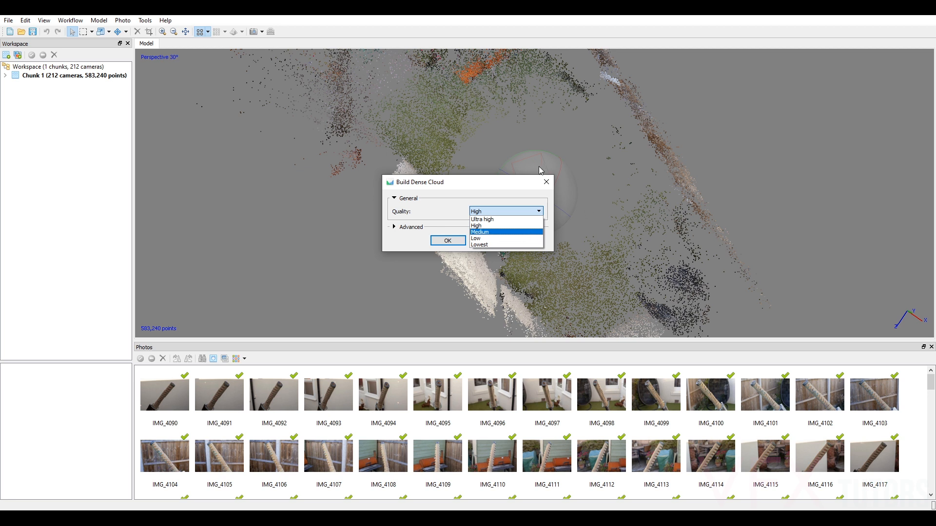
{"action": "left_click", "coordinate": [510, 187]}
{"action": "left_click_drag", "start_coordinate": [503, 188], "coordinate": [432, 208]}
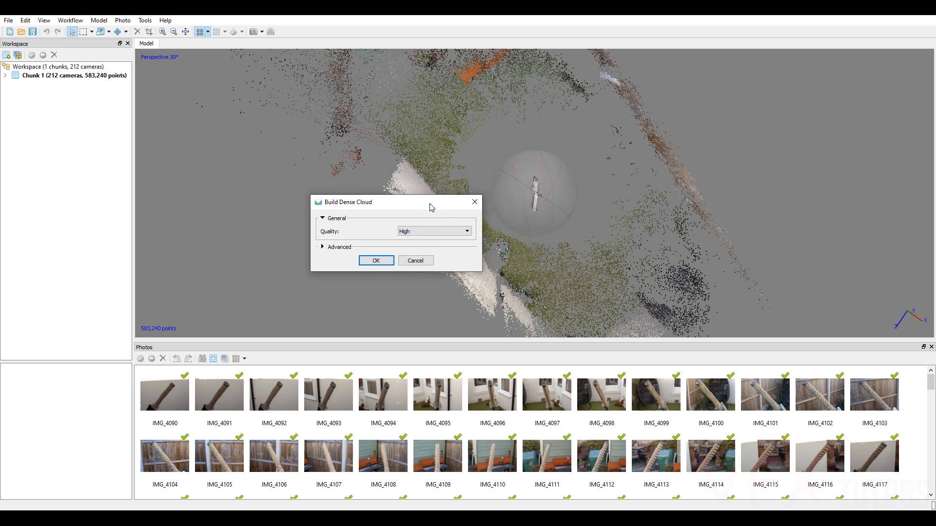
{"action": "left_click", "coordinate": [414, 232]}
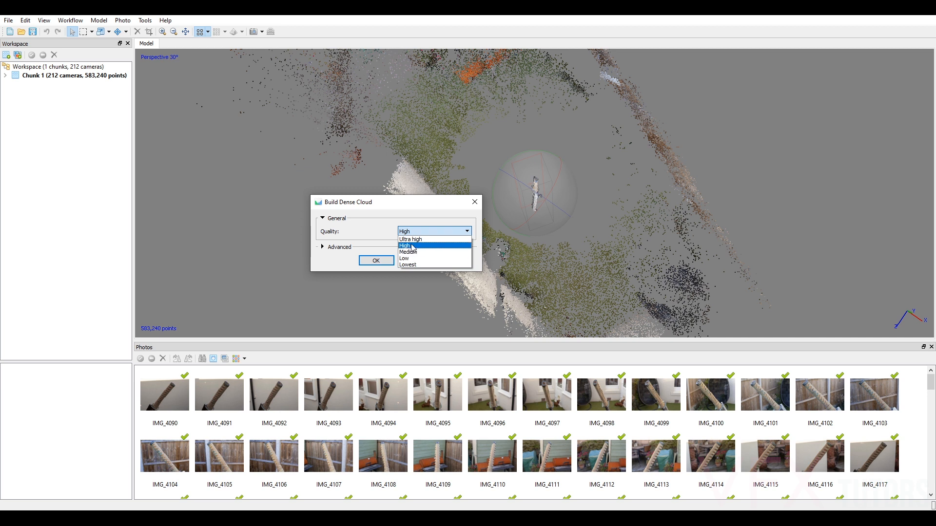
{"action": "left_click", "coordinate": [417, 246]}
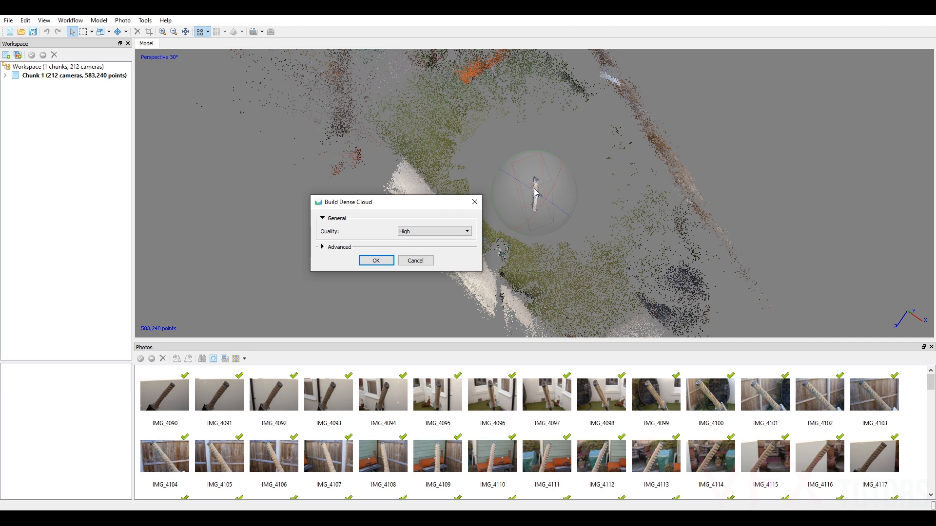
{"action": "left_click", "coordinate": [439, 231]}
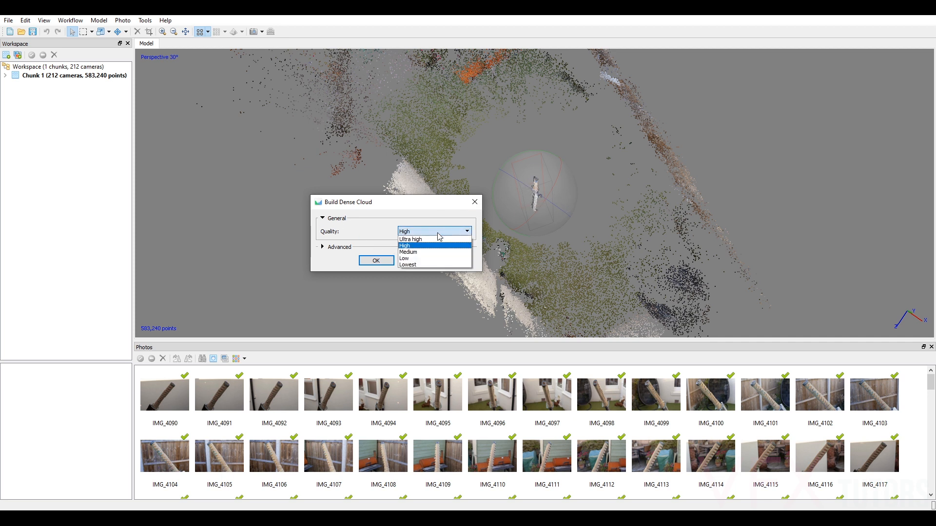
{"action": "left_click", "coordinate": [408, 246]}
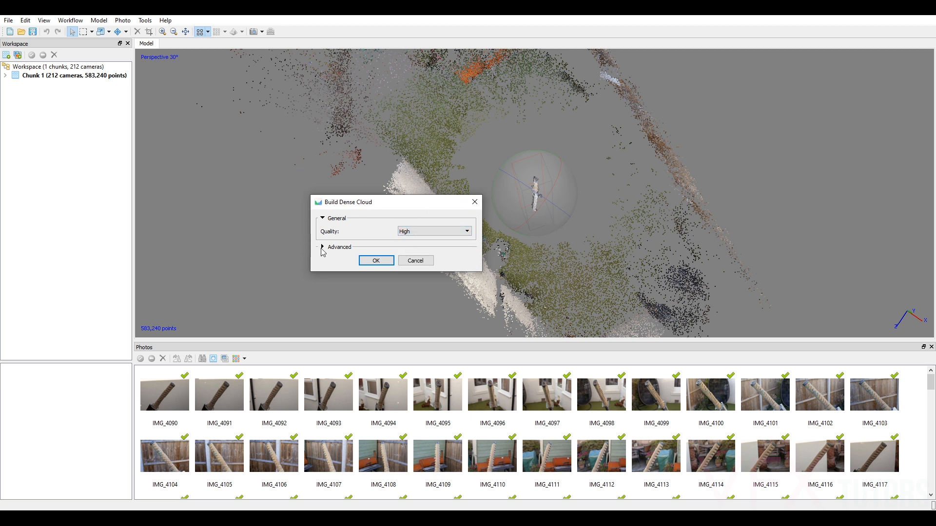
Set depth filtering to Moderate with point colors and point confidence calculated, and build the dense cloud.
{"action": "left_click", "coordinate": [323, 247]}
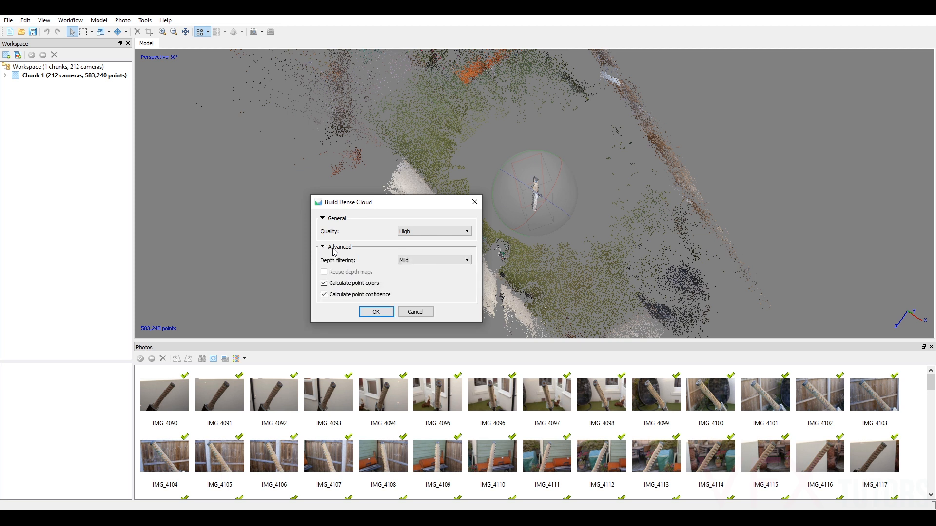
{"action": "left_click", "coordinate": [324, 295]}
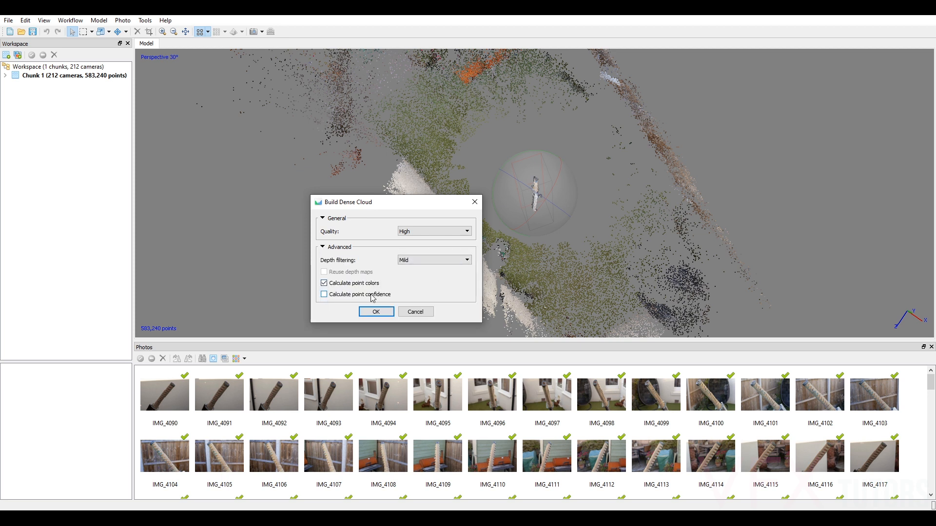
{"action": "left_click", "coordinate": [440, 261]}
{"action": "left_click", "coordinate": [428, 273]}
{"action": "left_click", "coordinate": [324, 294]}
{"action": "left_click", "coordinate": [419, 262]}
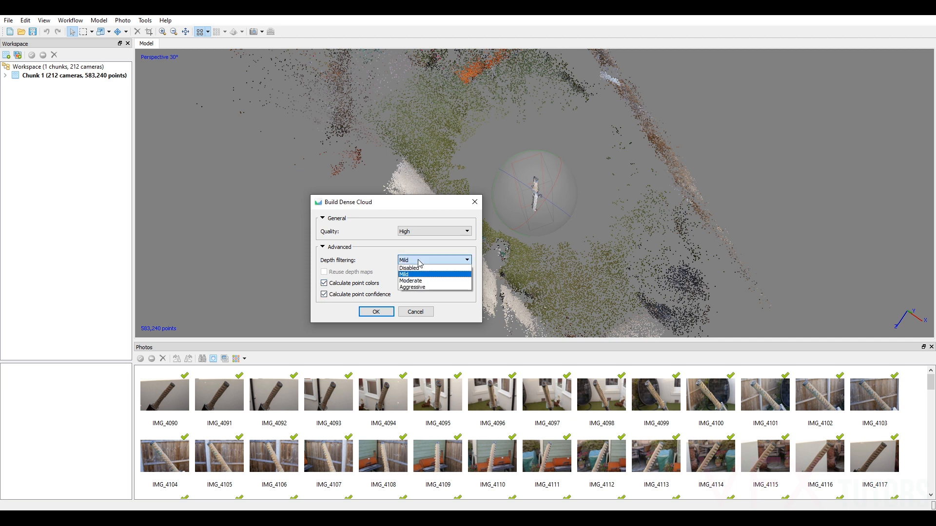
{"action": "left_click", "coordinate": [410, 281]}
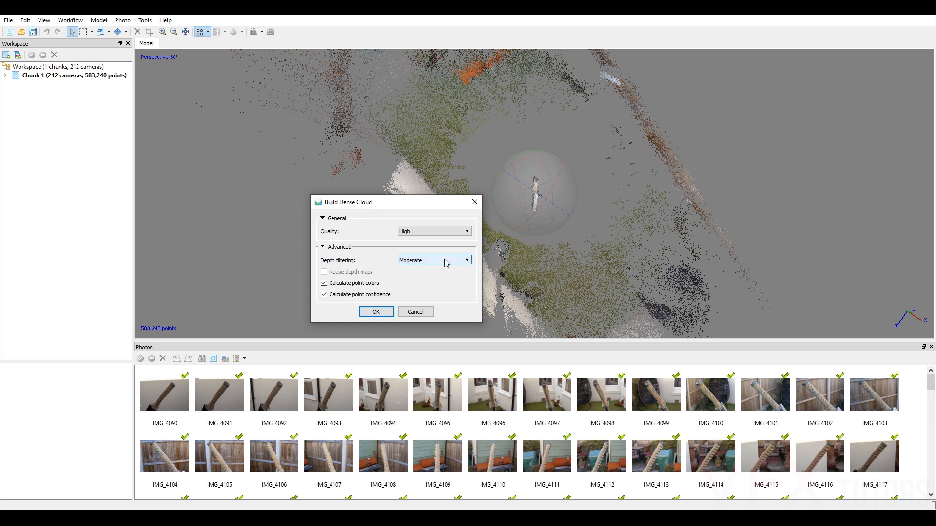
{"action": "left_click", "coordinate": [374, 312]}
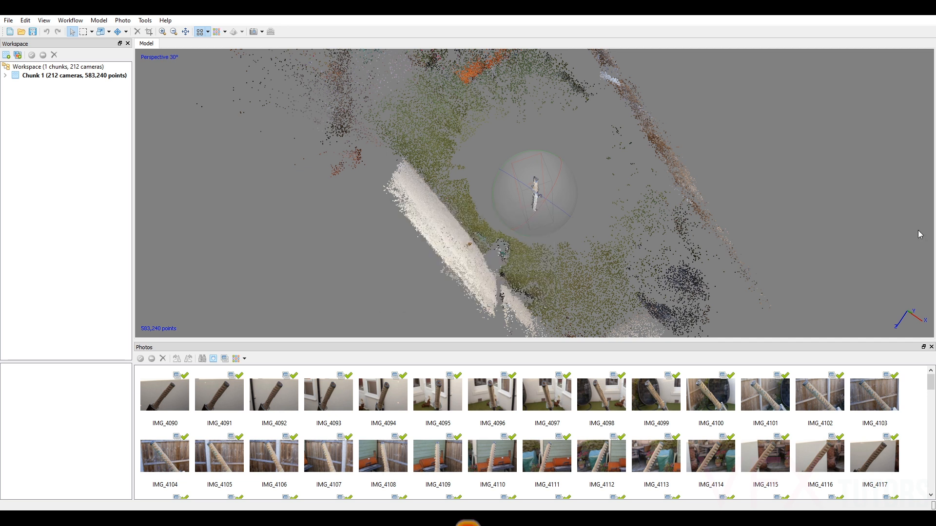
Switch the model view from the sparse points to the dense point cloud.
{"action": "scroll", "coordinate": [540, 175], "scroll_direction": "up", "scroll_amount": 5}
{"action": "left_click_drag", "start_coordinate": [541, 176], "coordinate": [222, 62]}
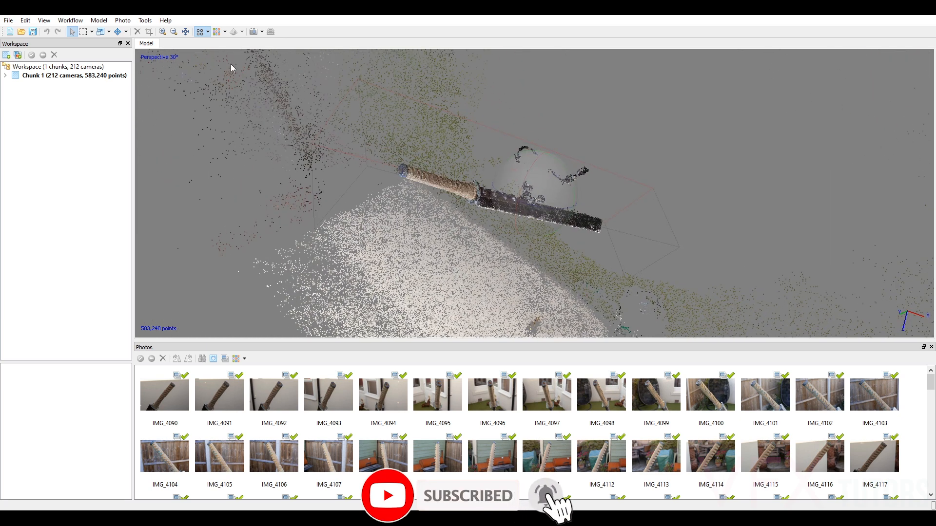
{"action": "left_click", "coordinate": [217, 32]}
Examine the dense cloud's bolts, blade, guard and handle wrapping, and the stray points around the sword, from several angles.
{"action": "left_click_drag", "start_coordinate": [565, 204], "coordinate": [535, 115]}
{"action": "scroll", "coordinate": [535, 115], "scroll_direction": "up", "scroll_amount": 6}
{"action": "left_click_drag", "start_coordinate": [546, 169], "coordinate": [542, 205]}
{"action": "scroll", "coordinate": [551, 213], "scroll_direction": "up", "scroll_amount": 5}
{"action": "scroll", "coordinate": [539, 190], "scroll_direction": "up", "scroll_amount": 8}
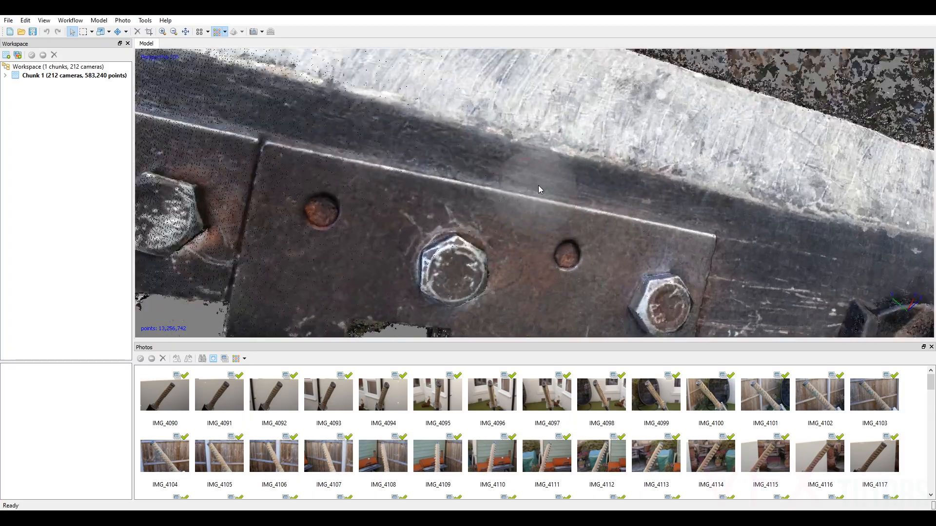
{"action": "scroll", "coordinate": [537, 168], "scroll_direction": "up", "scroll_amount": 3}
{"action": "scroll", "coordinate": [544, 174], "scroll_direction": "down", "scroll_amount": 5}
{"action": "scroll", "coordinate": [545, 176], "scroll_direction": "down", "scroll_amount": 8}
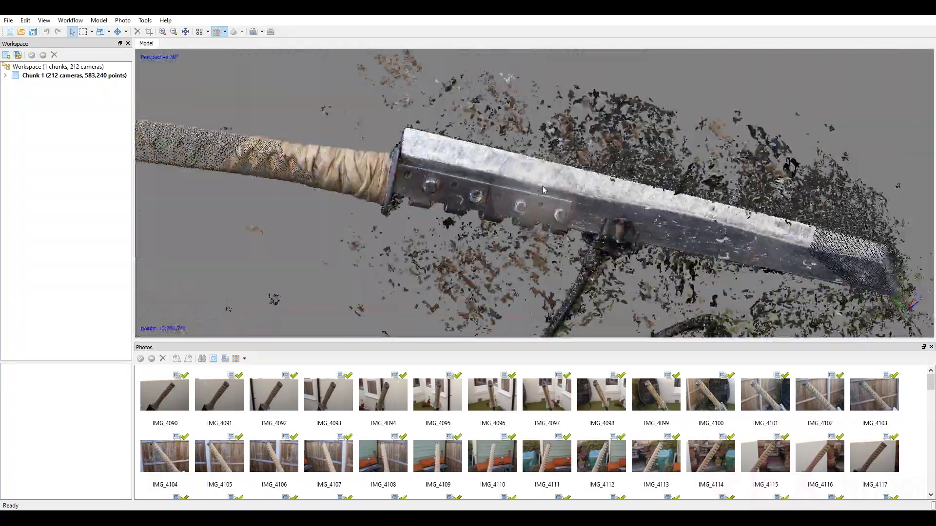
{"action": "left_click_drag", "start_coordinate": [560, 211], "coordinate": [630, 119]}
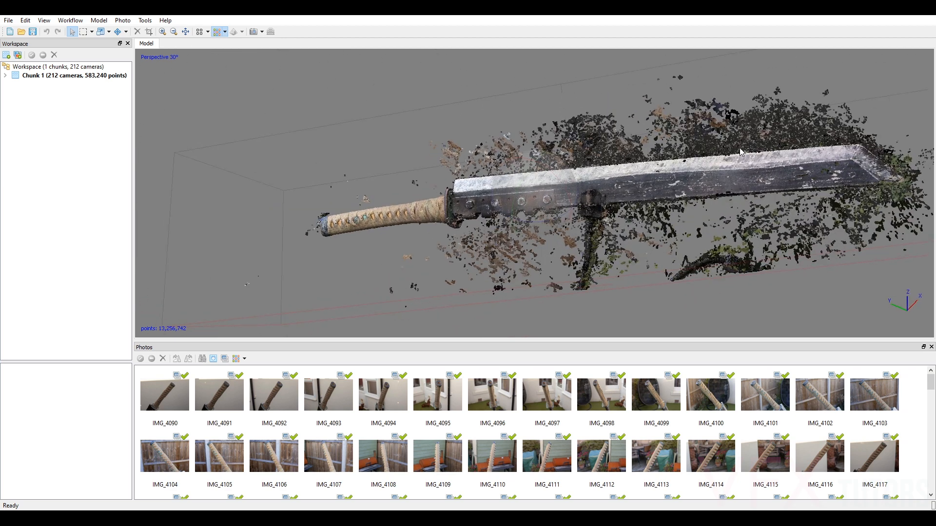
{"action": "left_click_drag", "start_coordinate": [542, 207], "coordinate": [489, 172]}
{"action": "scroll", "coordinate": [543, 178], "scroll_direction": "up", "scroll_amount": 3}
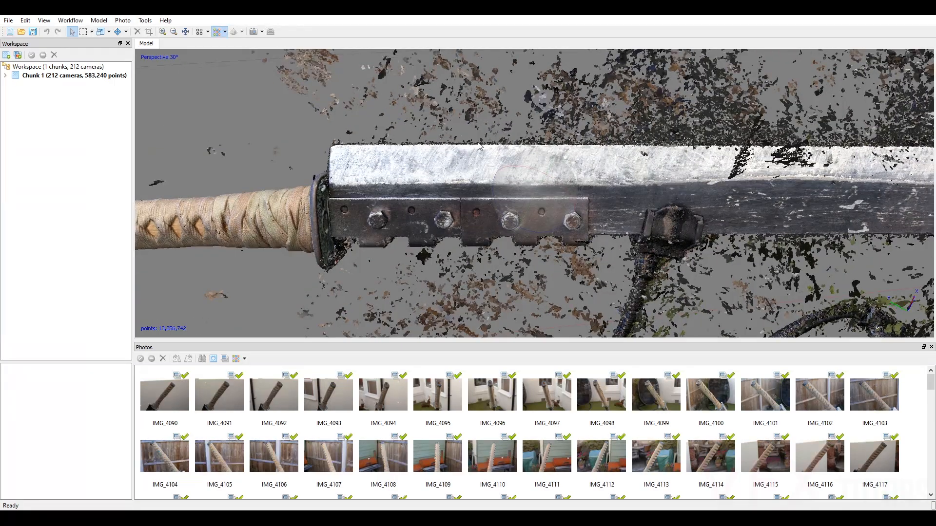
{"action": "scroll", "coordinate": [742, 128], "scroll_direction": "down", "scroll_amount": 4}
{"action": "left_click_drag", "start_coordinate": [629, 202], "coordinate": [578, 152]}
{"action": "scroll", "coordinate": [577, 152], "scroll_direction": "up", "scroll_amount": 5}
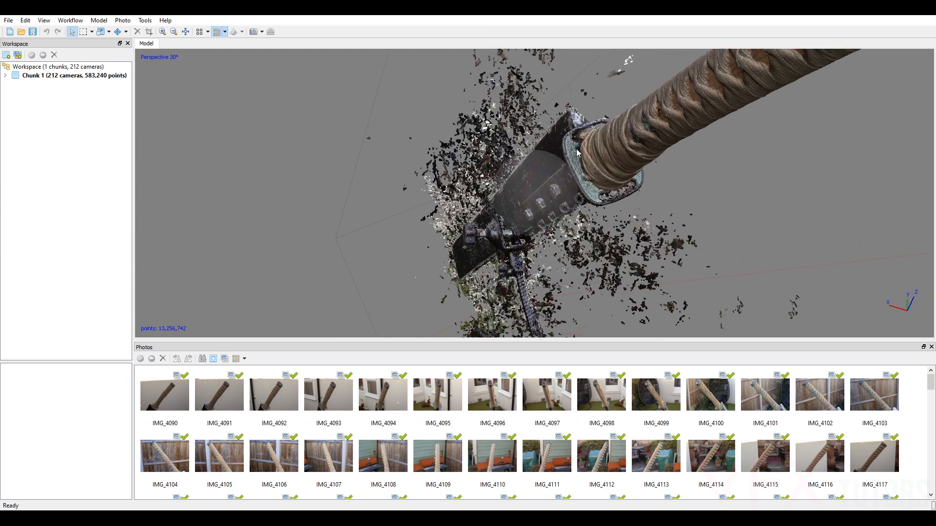
{"action": "left_click_drag", "start_coordinate": [551, 193], "coordinate": [515, 193]}
Review the advanced Build Dense Cloud options, including point confidence, and leave without rebuilding.
{"action": "left_click", "coordinate": [71, 20]}
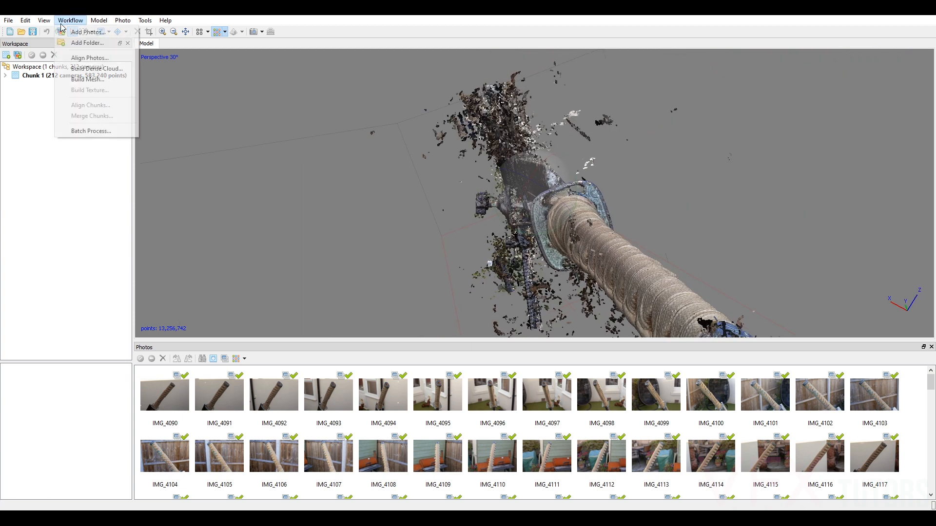
{"action": "left_click", "coordinate": [98, 69]}
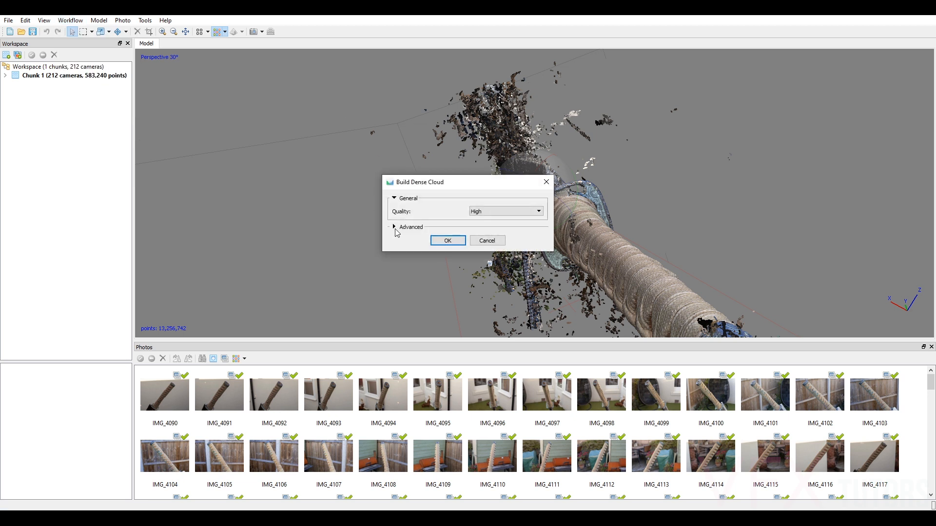
{"action": "left_click", "coordinate": [394, 227]}
{"action": "left_click", "coordinate": [399, 276]}
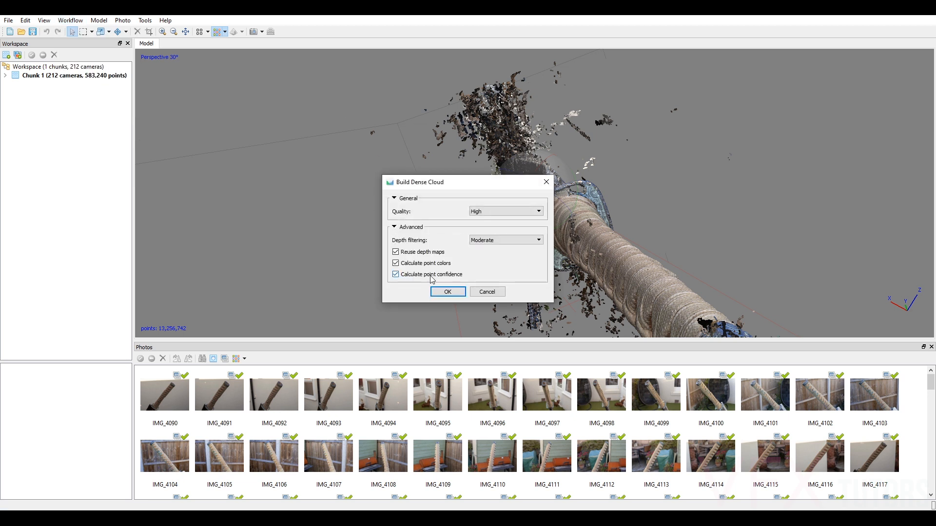
{"action": "left_click", "coordinate": [487, 292]}
Delete the small brown cluster of stray points above the sword's guard using a rectangular selection.
{"action": "left_click_drag", "start_coordinate": [568, 193], "coordinate": [526, 137]}
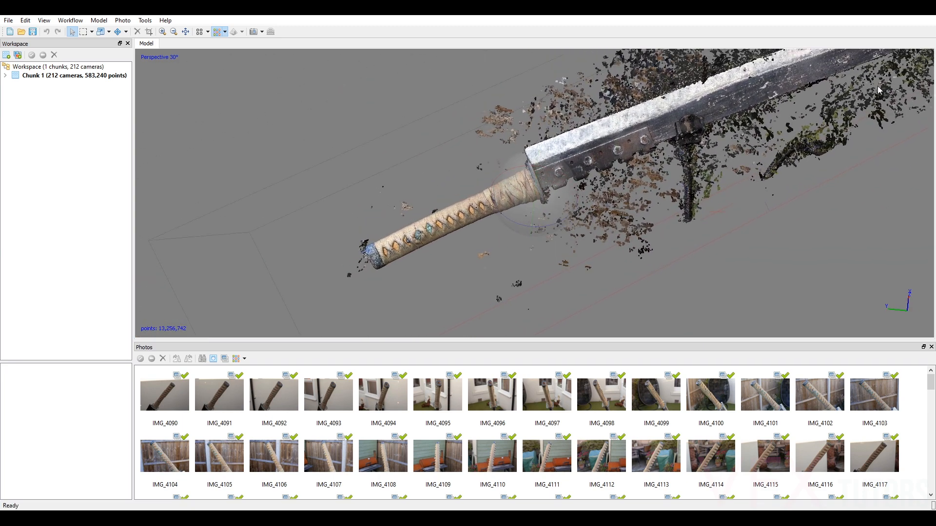
{"action": "left_click", "coordinate": [88, 32]}
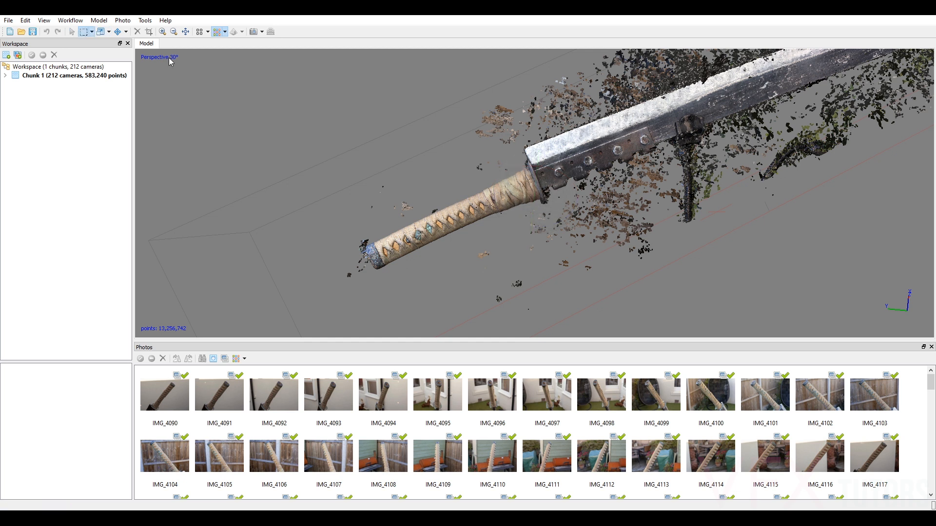
{"action": "left_click_drag", "start_coordinate": [501, 127], "coordinate": [521, 142]}
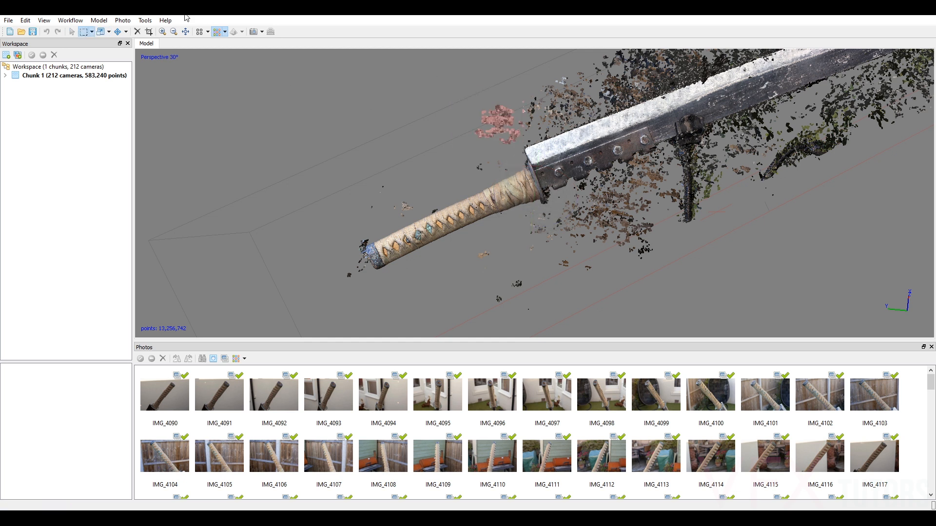
{"action": "left_click", "coordinate": [138, 34]}
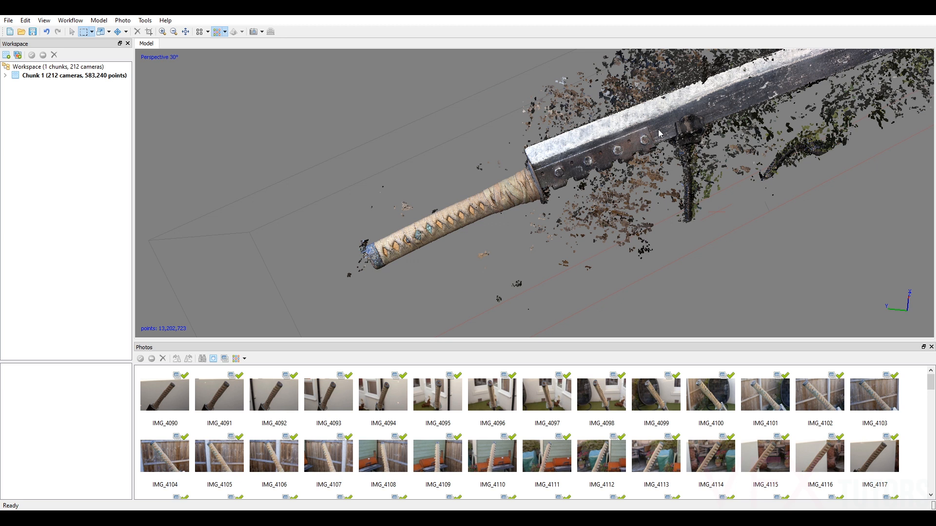
Delete the outer stray points along the upper side of the blade using a free-form selection.
{"action": "middle_click_drag", "start_coordinate": [665, 127], "coordinate": [569, 209]}
{"action": "scroll", "coordinate": [568, 208], "scroll_direction": "down", "scroll_amount": 2}
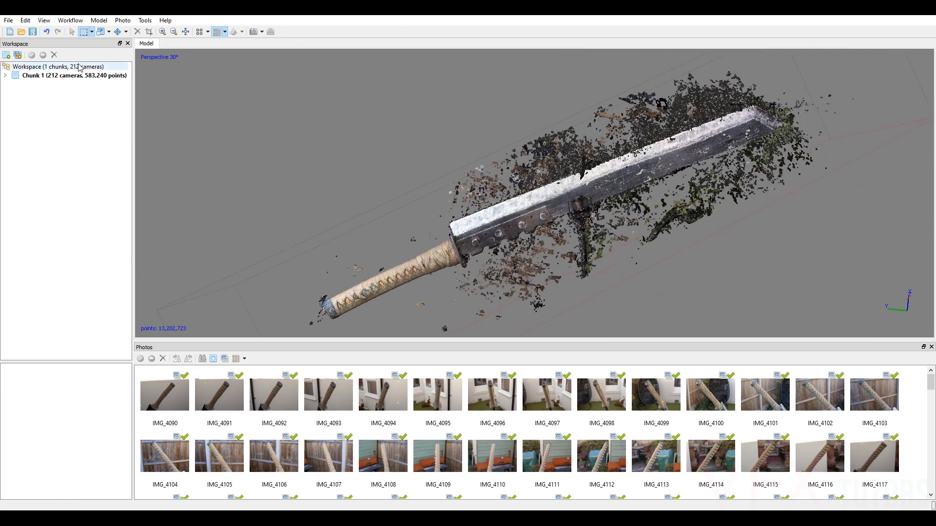
{"action": "left_click", "coordinate": [91, 32]}
{"action": "left_click", "coordinate": [100, 55]}
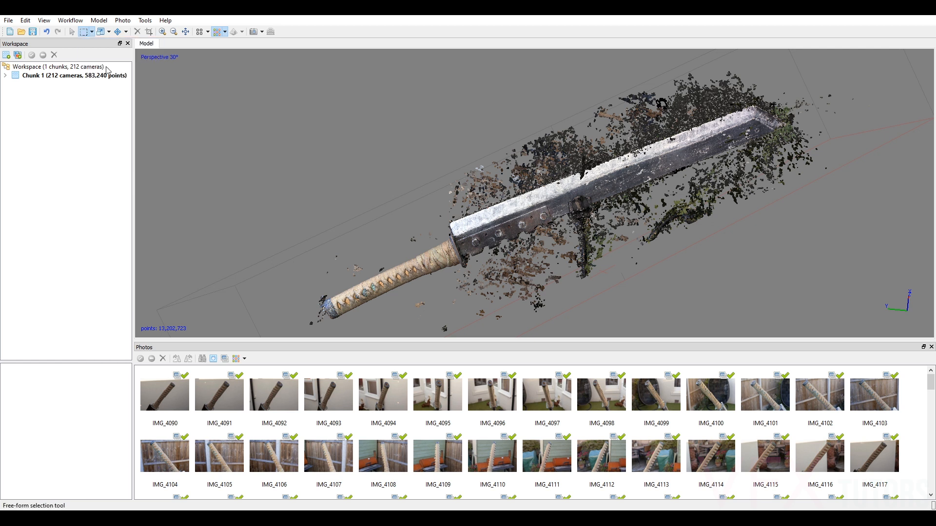
{"action": "mouse_move", "coordinate": [499, 183]}
{"action": "left_mouse_down"}
{"action": "mouse_move", "coordinate": [700, 78]}
{"action": "mouse_move", "coordinate": [422, 134]}
{"action": "mouse_move", "coordinate": [435, 130]}
{"action": "left_mouse_up"}
{"action": "left_click", "coordinate": [137, 31]}
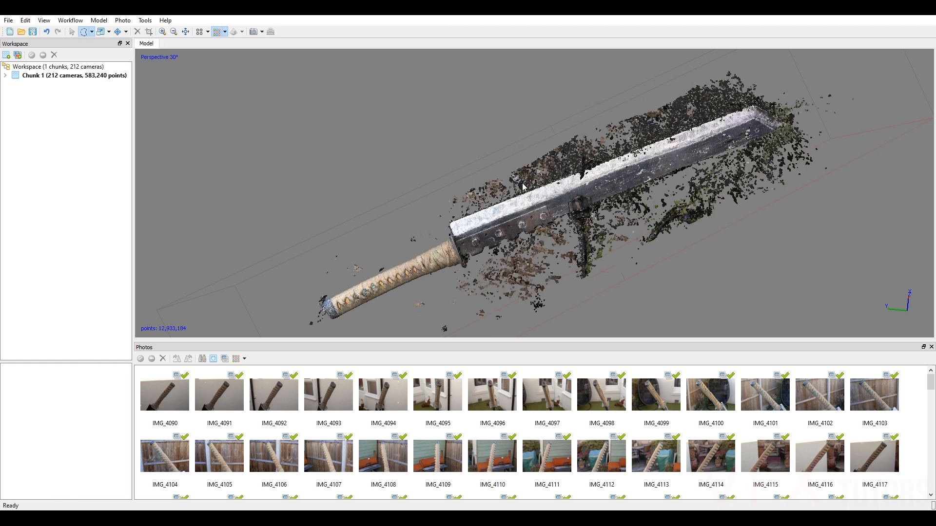
Enlarge the photo thumbnail area and open photo IMG_4300 near the end of the list.
{"action": "scroll", "coordinate": [454, 216], "scroll_direction": "up", "scroll_amount": 3}
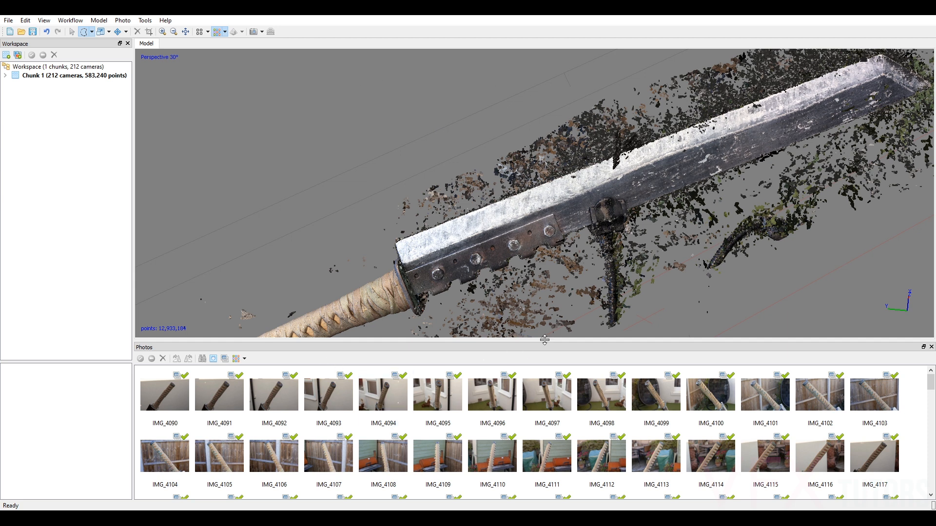
{"action": "left_click_drag", "start_coordinate": [561, 340], "coordinate": [560, 288]}
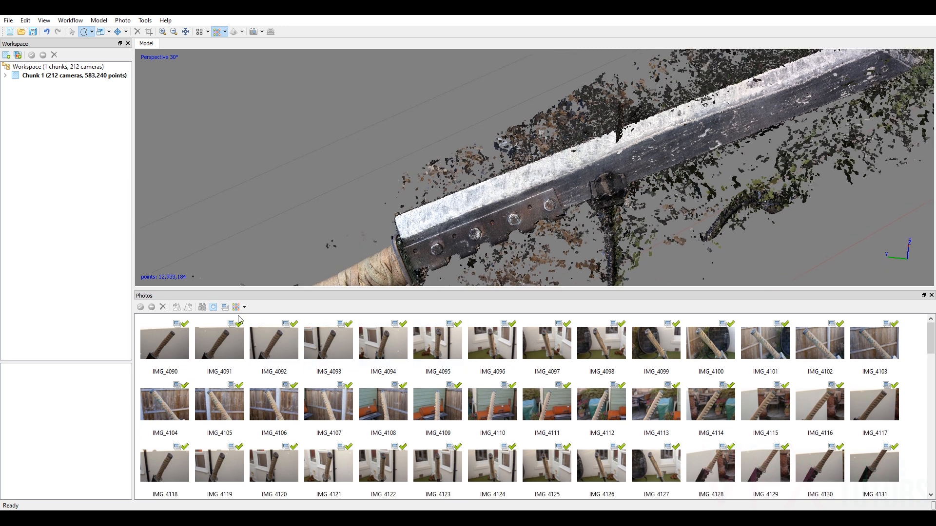
{"action": "scroll", "coordinate": [604, 189], "scroll_direction": "down", "scroll_amount": 3}
{"action": "middle_click_drag", "start_coordinate": [480, 249], "coordinate": [461, 207]}
{"action": "middle_click_drag", "start_coordinate": [744, 125], "coordinate": [698, 184]}
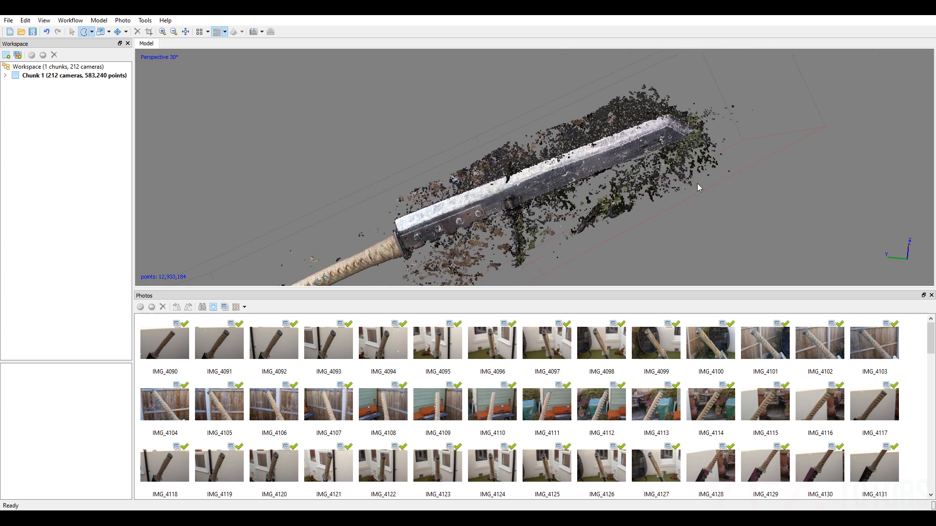
{"action": "scroll", "coordinate": [699, 188], "scroll_direction": "up", "scroll_amount": 1}
{"action": "scroll", "coordinate": [546, 341], "scroll_direction": "down", "scroll_amount": 5}
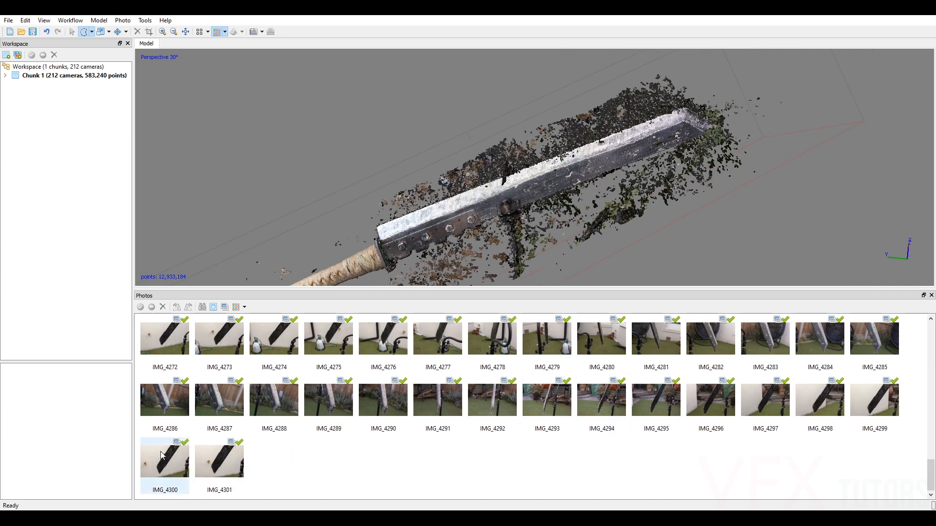
{"action": "double_click", "coordinate": [176, 464]}
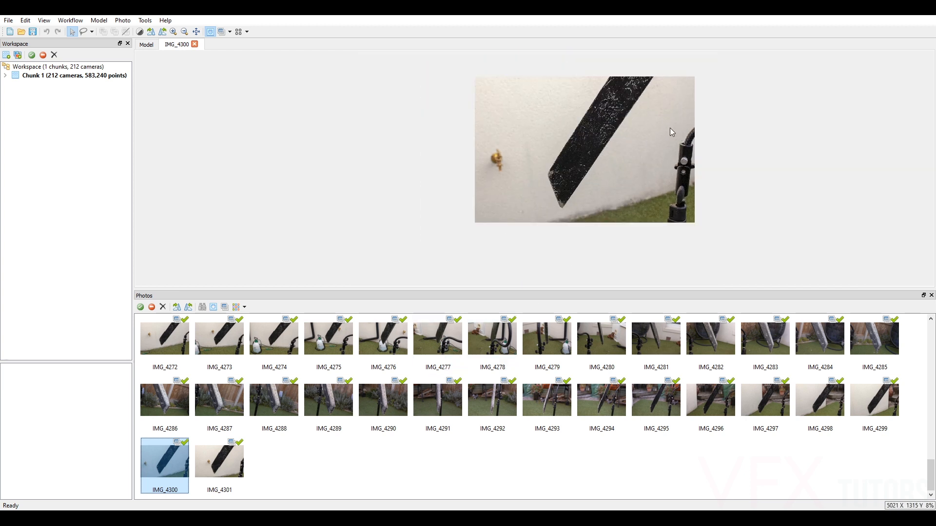
Mask the wall around the blade's lower end in photo IMG_4300 using the Magic Wand.
{"action": "scroll", "coordinate": [651, 138], "scroll_direction": "up", "scroll_amount": 1}
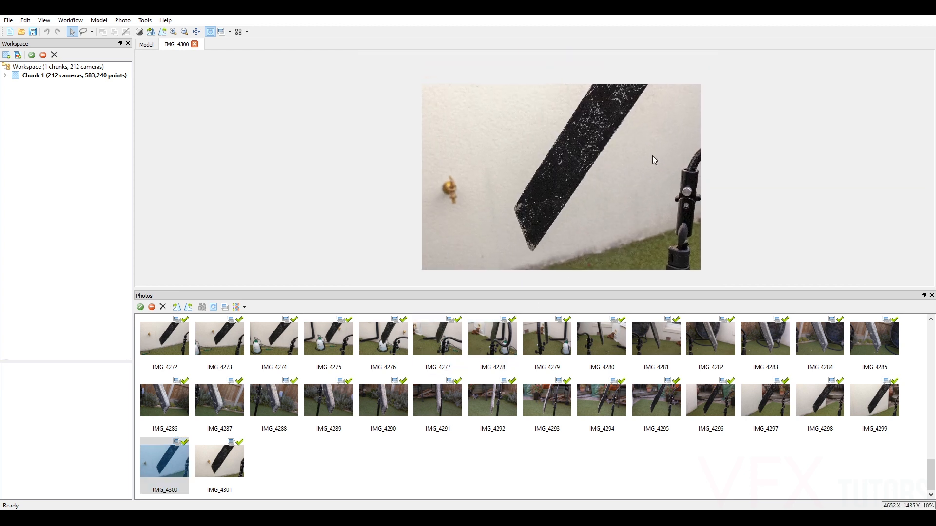
{"action": "right_click", "coordinate": [601, 179]}
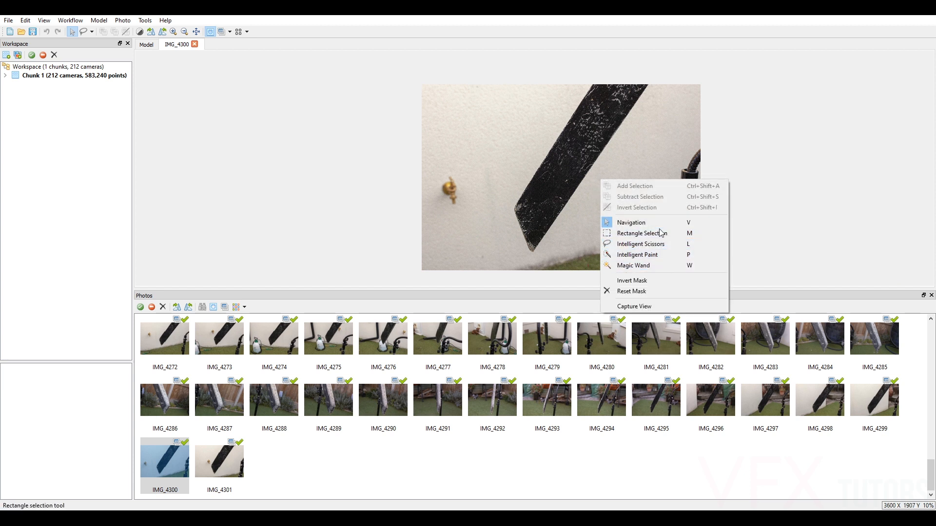
{"action": "right_click", "coordinate": [634, 151]}
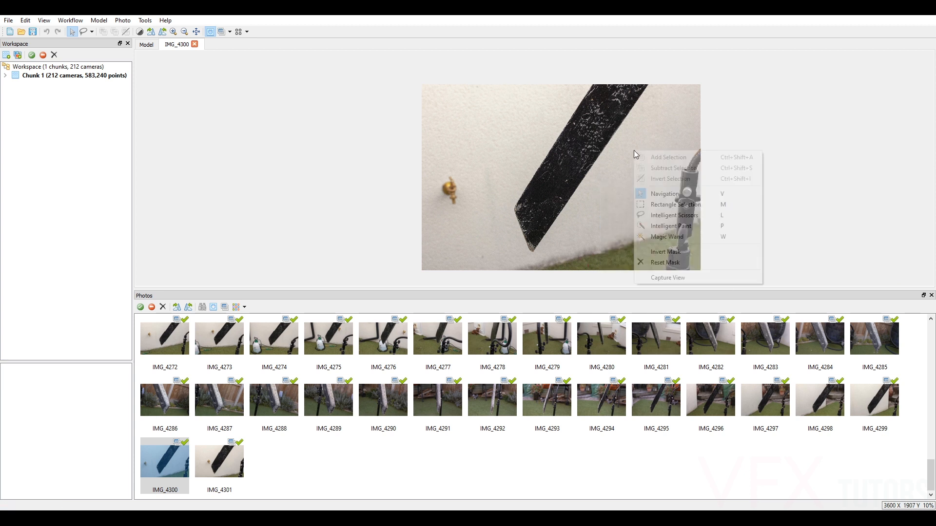
{"action": "left_click", "coordinate": [661, 237]}
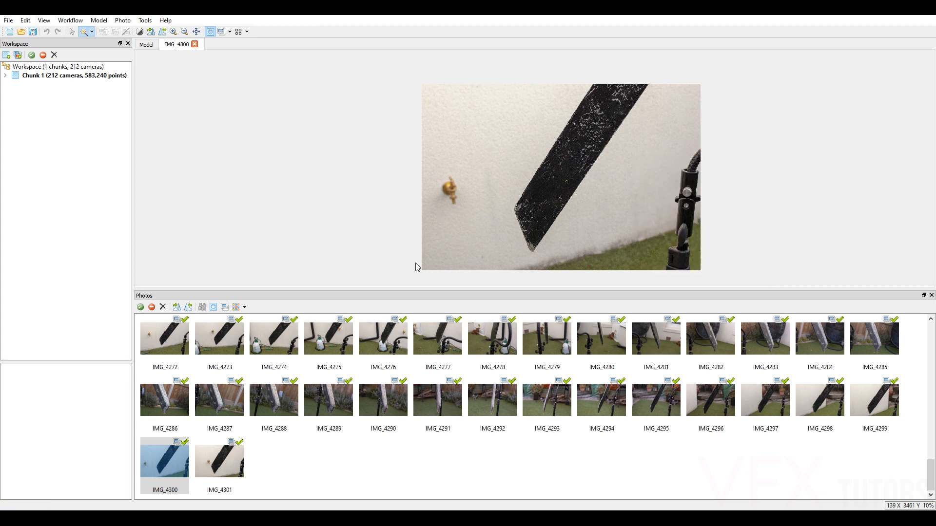
{"action": "left_click", "coordinate": [600, 183]}
{"action": "right_click", "coordinate": [629, 165]}
{"action": "left_click", "coordinate": [656, 171]}
Add the remaining wall areas on both sides of the blade's upper part to IMG_4300's mask with the Magic Wand.
{"action": "right_click", "coordinate": [651, 105]}
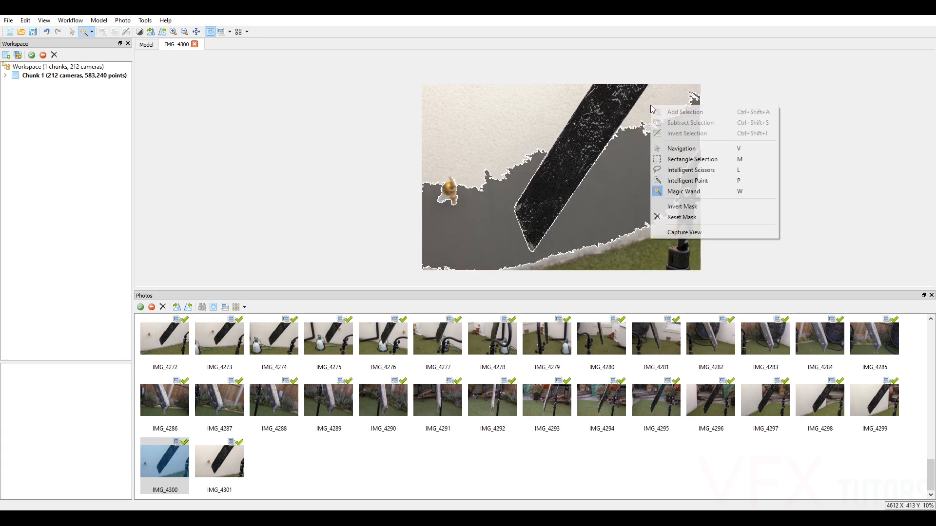
{"action": "left_click", "coordinate": [550, 106]}
{"action": "right_click", "coordinate": [552, 110]}
{"action": "left_click", "coordinate": [602, 112]}
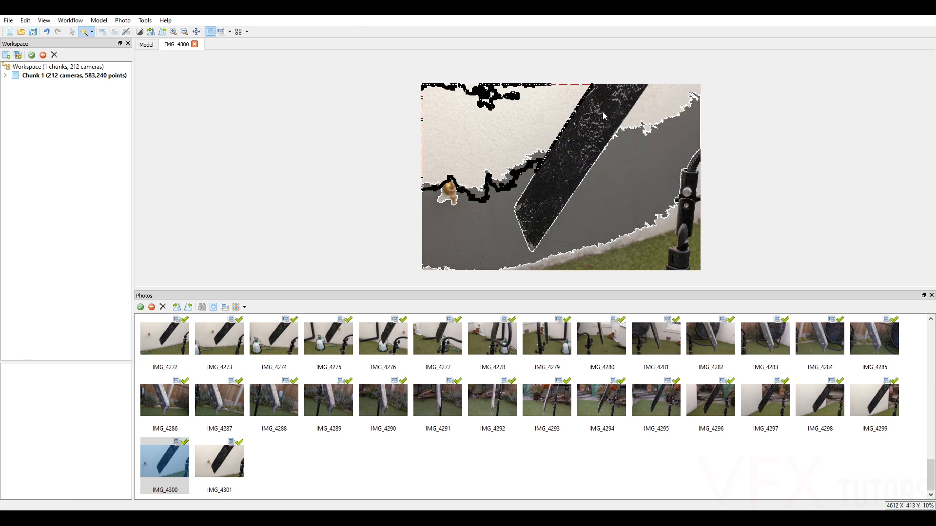
{"action": "left_click", "coordinate": [661, 106]}
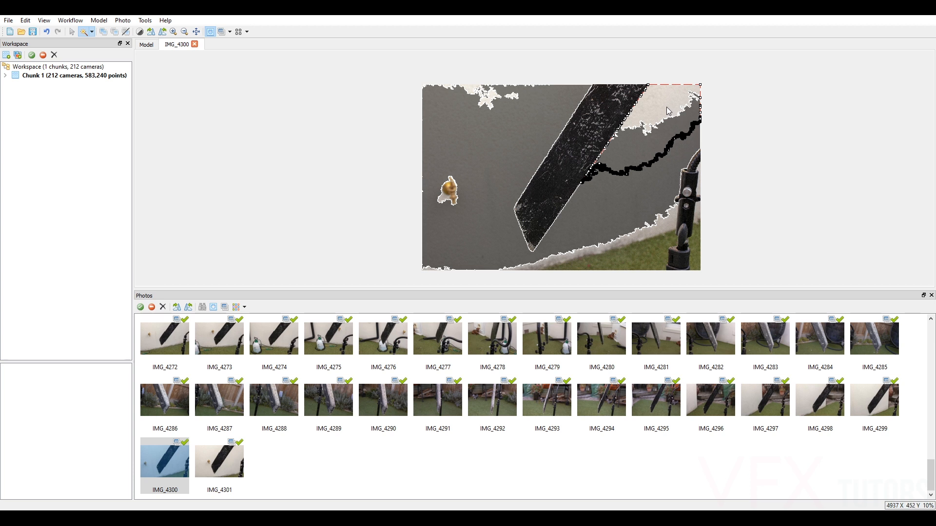
{"action": "right_click", "coordinate": [668, 108]}
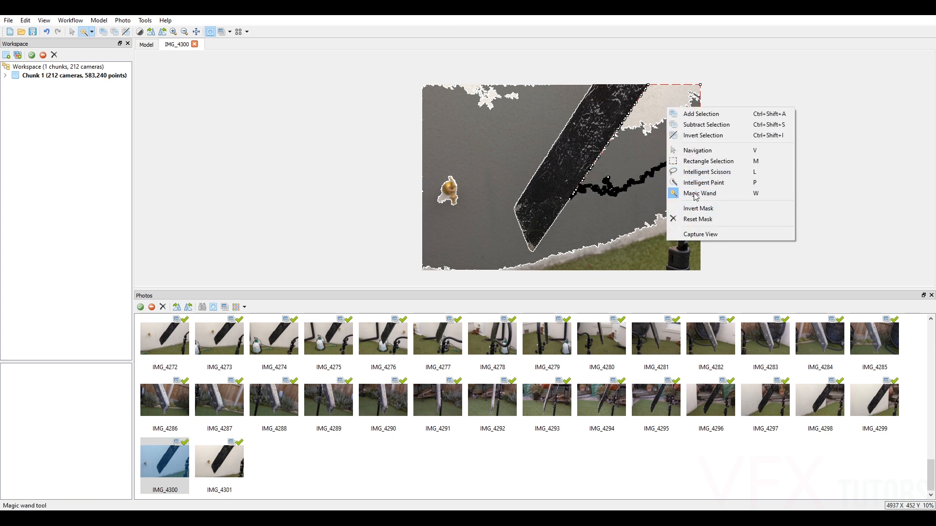
{"action": "left_click", "coordinate": [699, 116]}
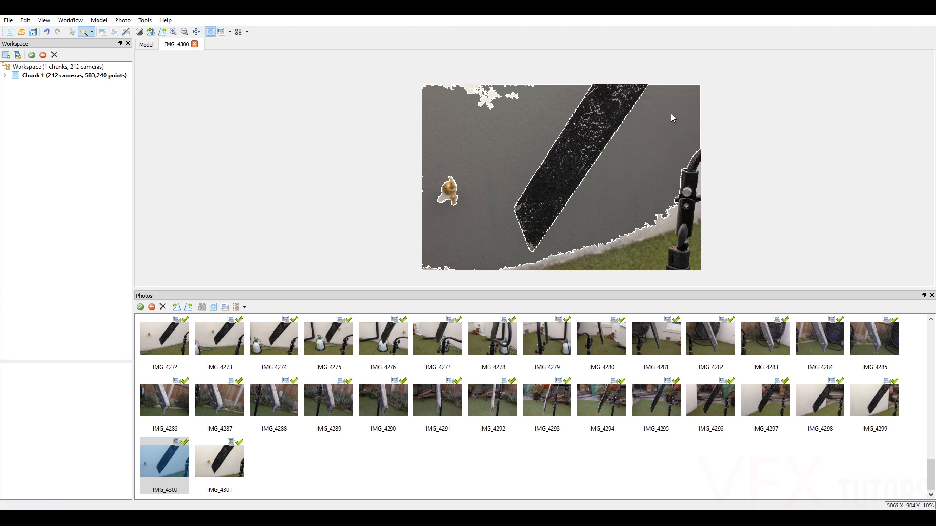
Switch the photo thumbnails to show masks and review the masked area of IMG_4300.
{"action": "scroll", "coordinate": [588, 149], "scroll_direction": "up", "scroll_amount": 3}
{"action": "scroll", "coordinate": [593, 119], "scroll_direction": "down", "scroll_amount": 3}
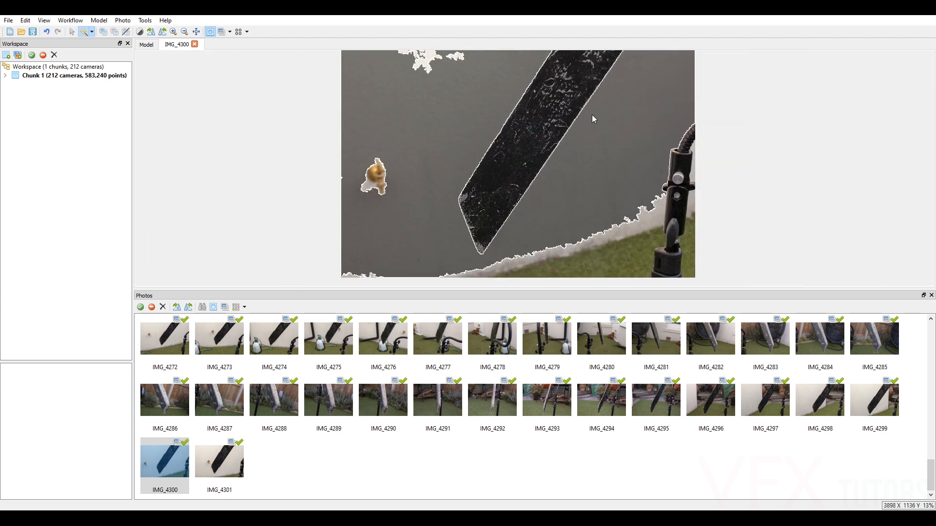
{"action": "left_click", "coordinate": [213, 306]}
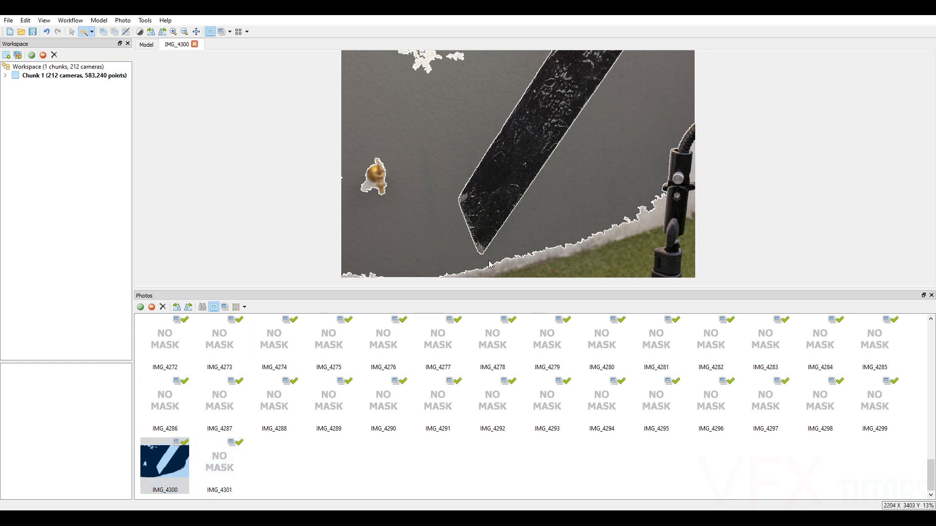
{"action": "scroll", "coordinate": [619, 110], "scroll_direction": "up", "scroll_amount": 1}
{"action": "scroll", "coordinate": [607, 105], "scroll_direction": "down", "scroll_amount": 2}
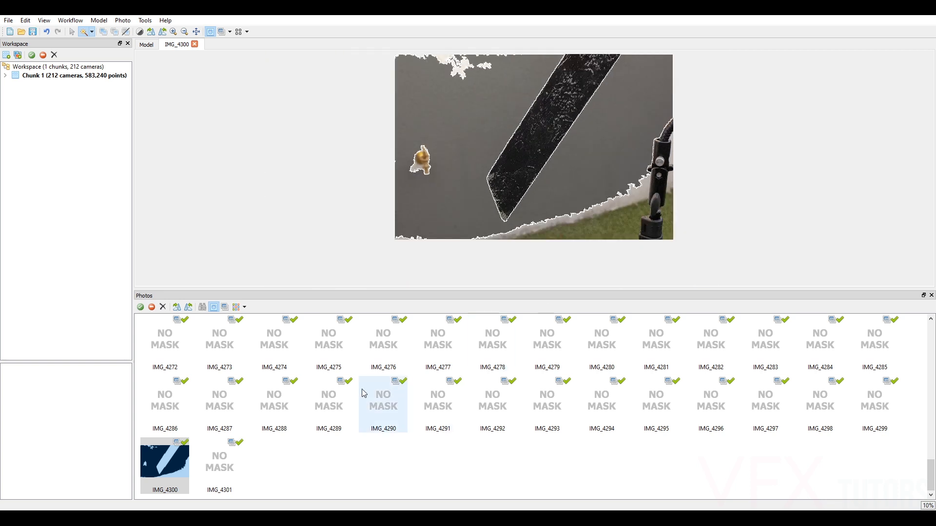
{"action": "scroll", "coordinate": [427, 381], "scroll_direction": "up", "scroll_amount": 5}
{"action": "scroll", "coordinate": [656, 336], "scroll_direction": "down", "scroll_amount": 5}
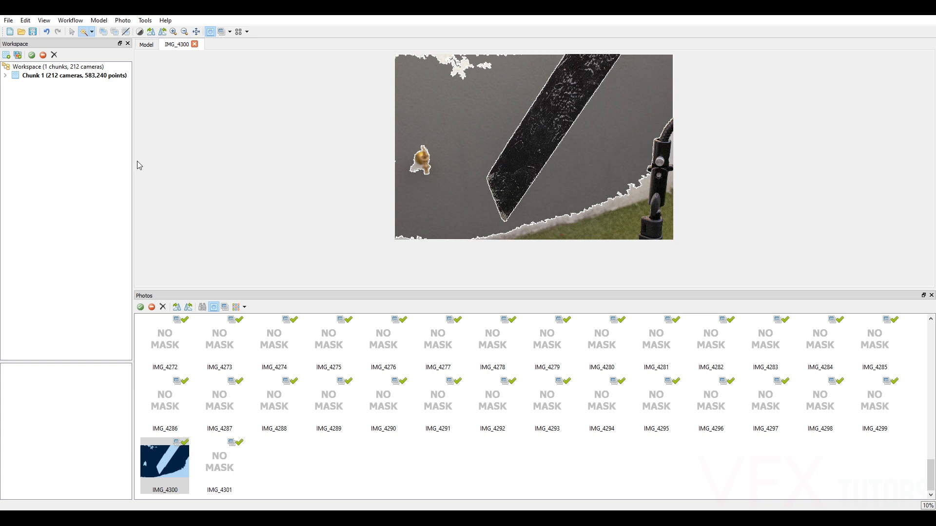
Close the photo, select the dense cloud points covered by IMG_4300's mask and delete them.
{"action": "left_click", "coordinate": [195, 44]}
{"action": "right_click_drag", "start_coordinate": [617, 91], "coordinate": [512, 104]}
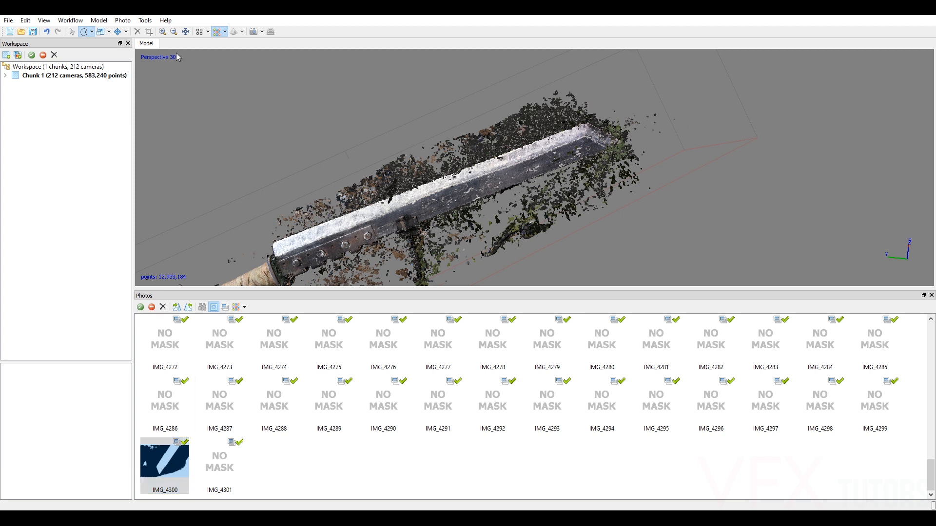
{"action": "left_click", "coordinate": [145, 20]}
{"action": "mouse_move", "coordinate": [161, 44]}
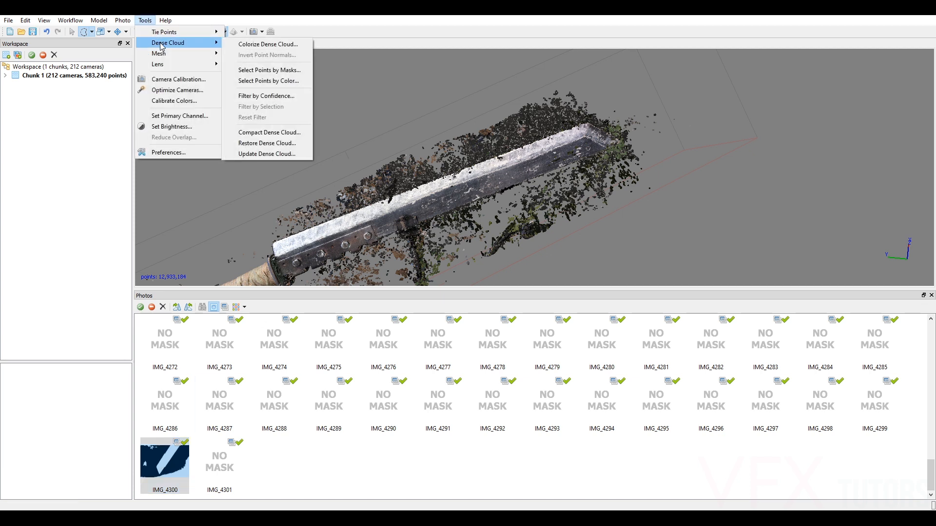
{"action": "left_click", "coordinate": [272, 73]}
{"action": "left_click_drag", "start_coordinate": [538, 259], "coordinate": [511, 299]}
{"action": "left_click", "coordinate": [398, 290]}
{"action": "left_click", "coordinate": [453, 319]}
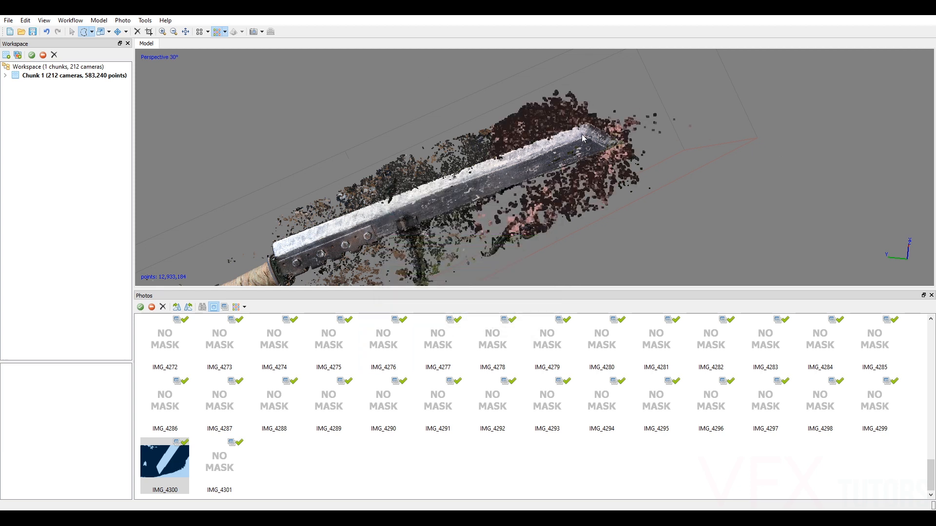
{"action": "left_click", "coordinate": [138, 31]}
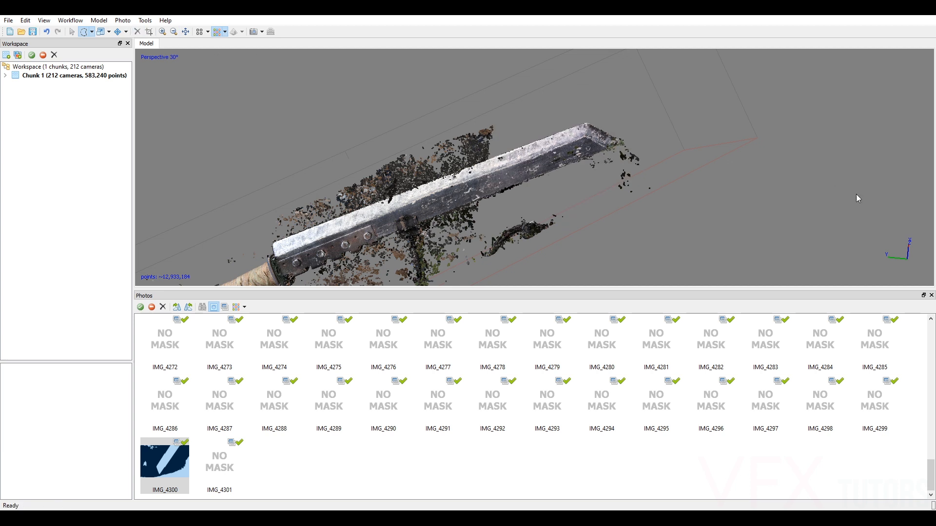
Inspect the cleaned blade tip and apply Filter by Confidence to the dense cloud with a range of 0 to 255.
{"action": "scroll", "coordinate": [568, 116], "scroll_direction": "up", "scroll_amount": 4}
{"action": "left_click_drag", "start_coordinate": [615, 95], "coordinate": [473, 150]}
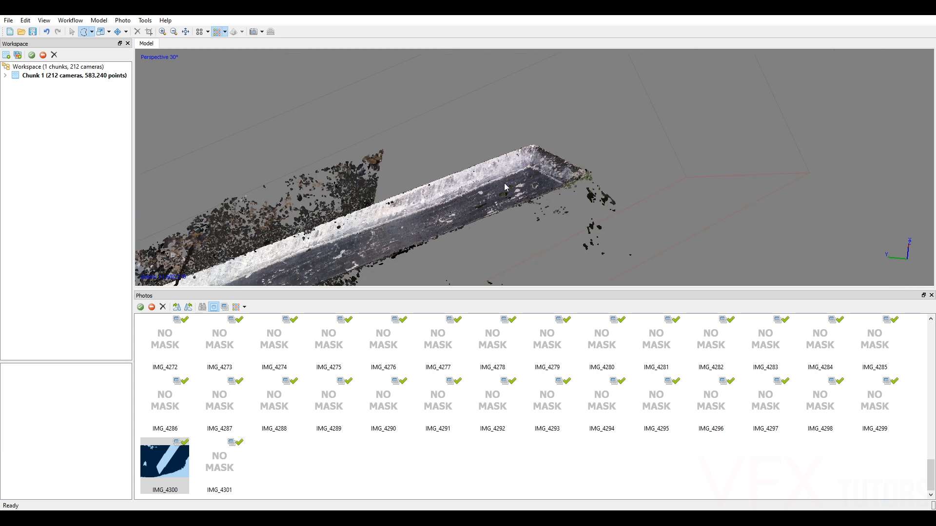
{"action": "left_click_drag", "start_coordinate": [505, 186], "coordinate": [440, 125]}
{"action": "scroll", "coordinate": [505, 219], "scroll_direction": "down", "scroll_amount": 3}
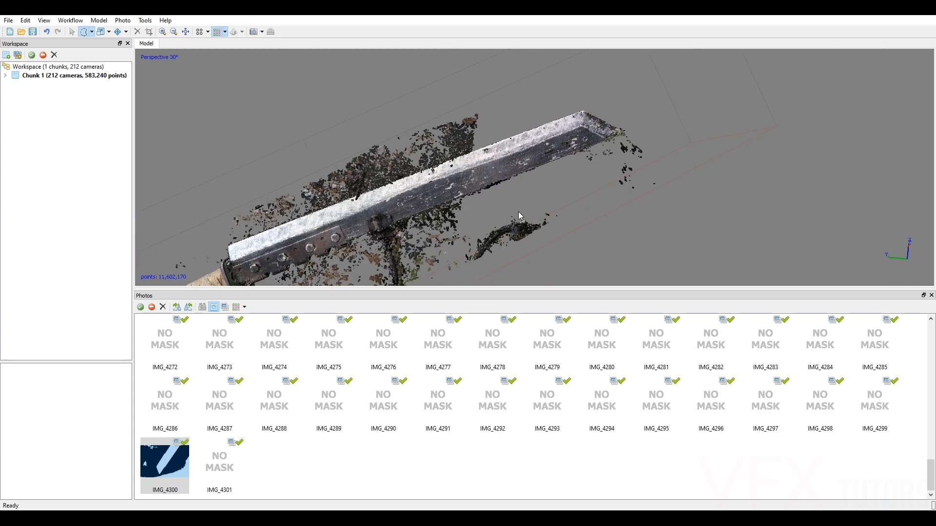
{"action": "middle_click_drag", "start_coordinate": [519, 211], "coordinate": [572, 181]}
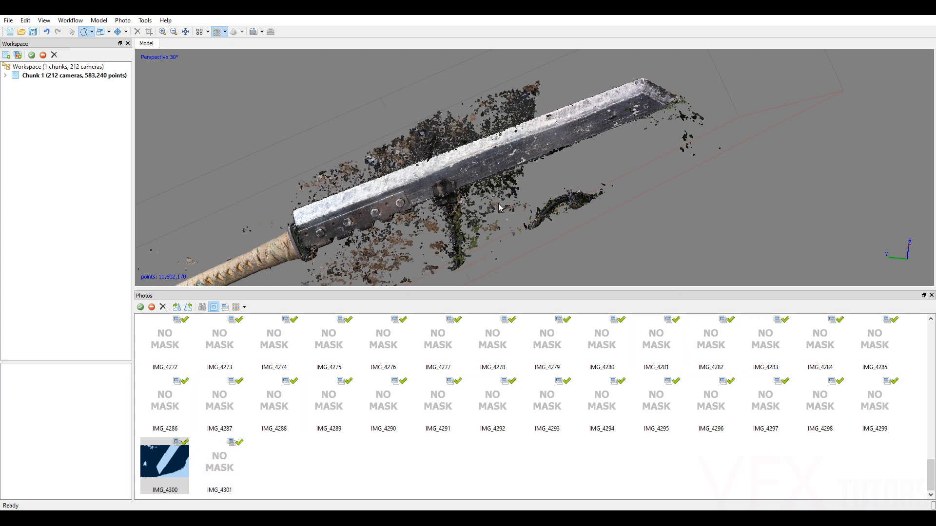
{"action": "left_click", "coordinate": [146, 20]}
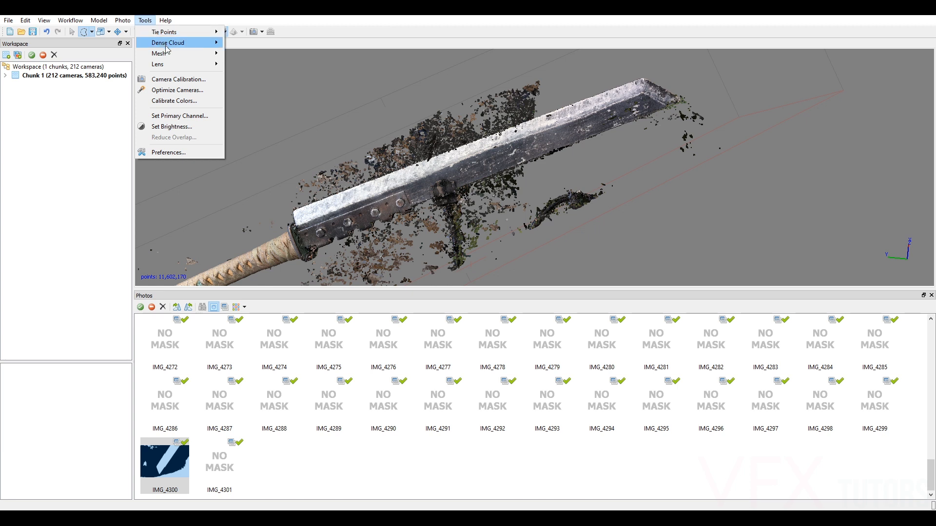
{"action": "mouse_move", "coordinate": [172, 47]}
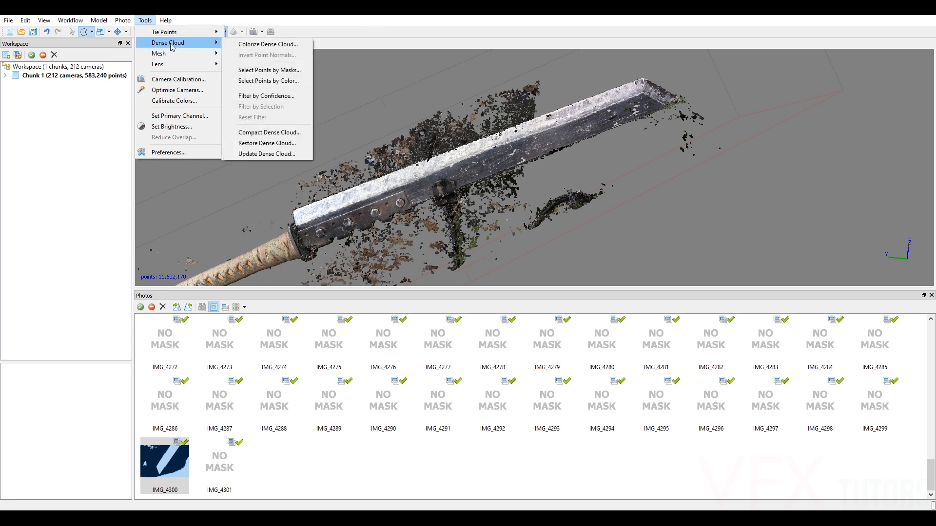
{"action": "left_click", "coordinate": [277, 96]}
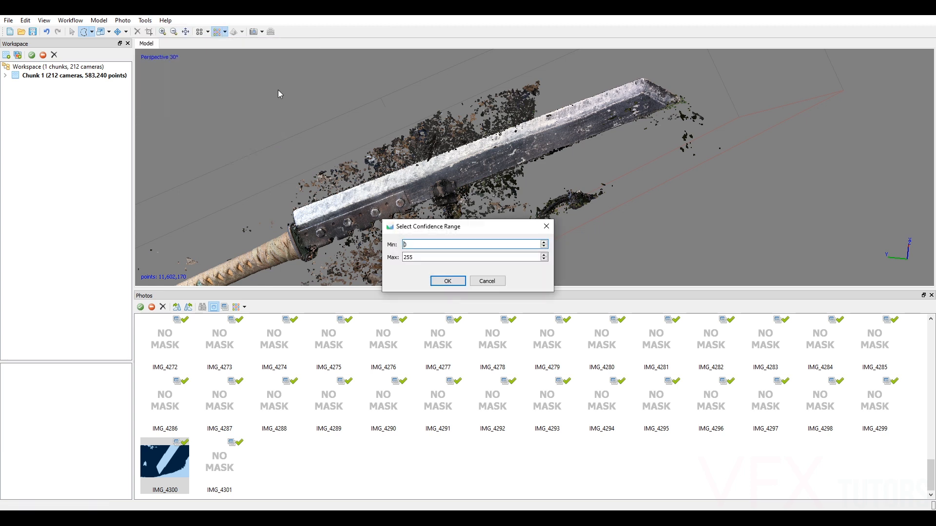
{"action": "left_click_drag", "start_coordinate": [454, 229], "coordinate": [678, 198]}
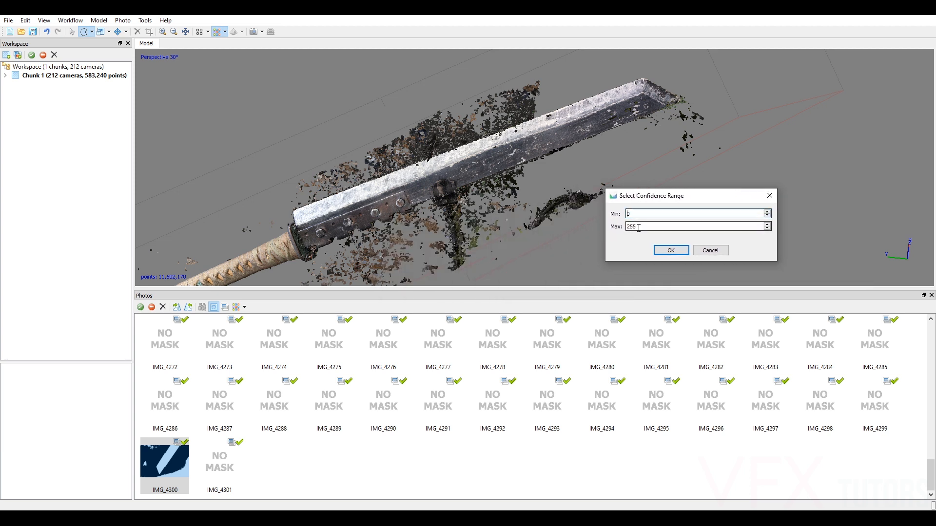
{"action": "left_click", "coordinate": [673, 251]}
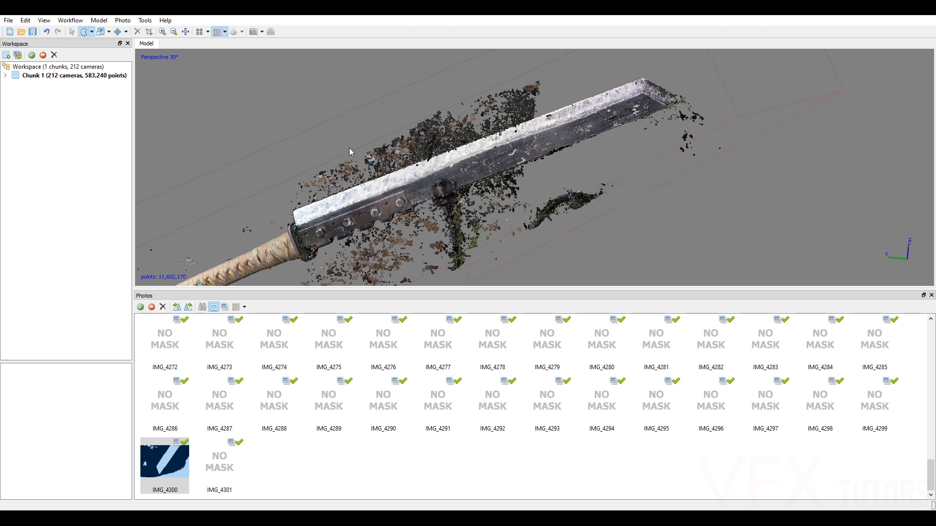
Save the project as a new version named PropSword_v002 in the Scan folder.
{"action": "left_click", "coordinate": [8, 20]}
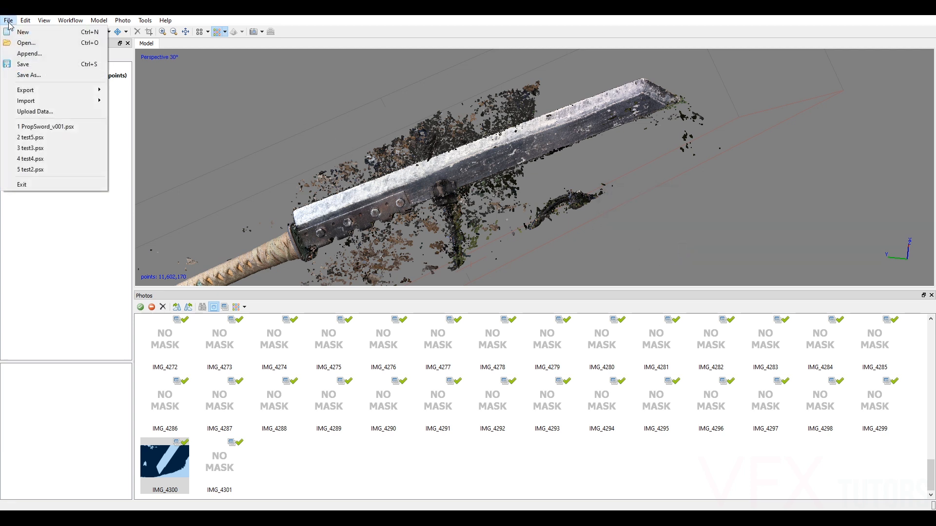
{"action": "left_click", "coordinate": [50, 74]}
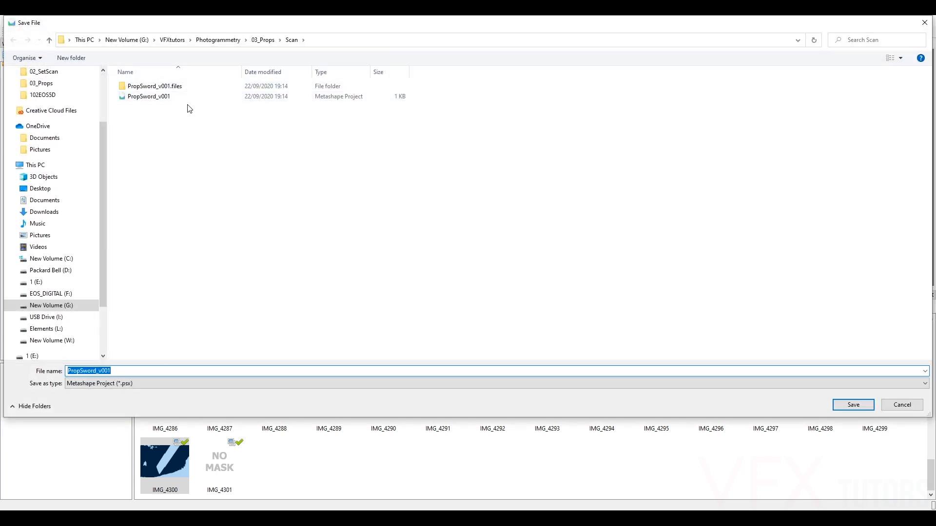
{"action": "left_click", "coordinate": [186, 96]}
{"action": "left_click", "coordinate": [114, 371]}
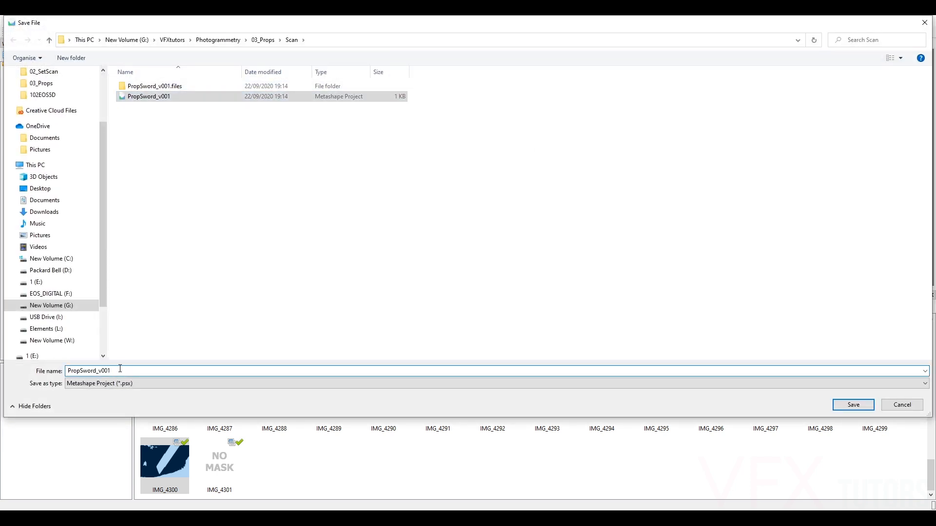
{"action": "key", "text": "BackSpace"}
{"action": "type", "text": "2"}
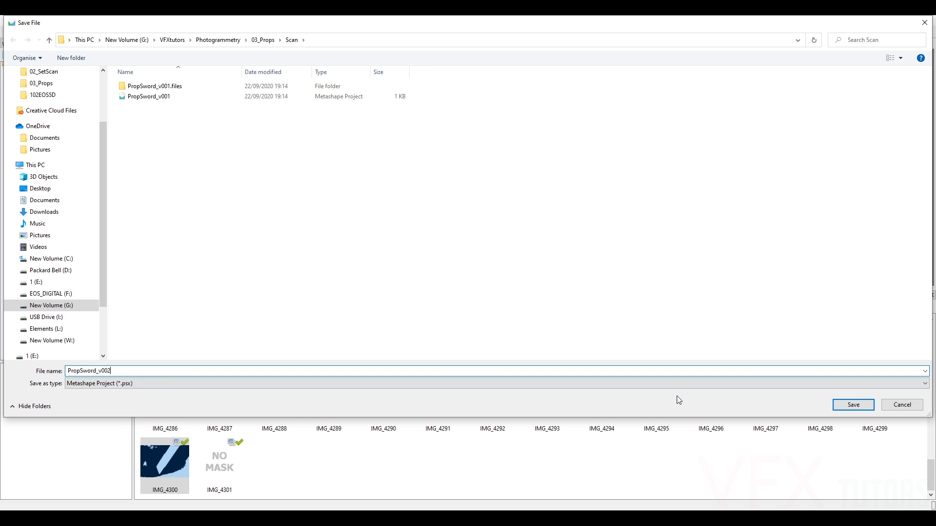
{"action": "left_click", "coordinate": [853, 405]}
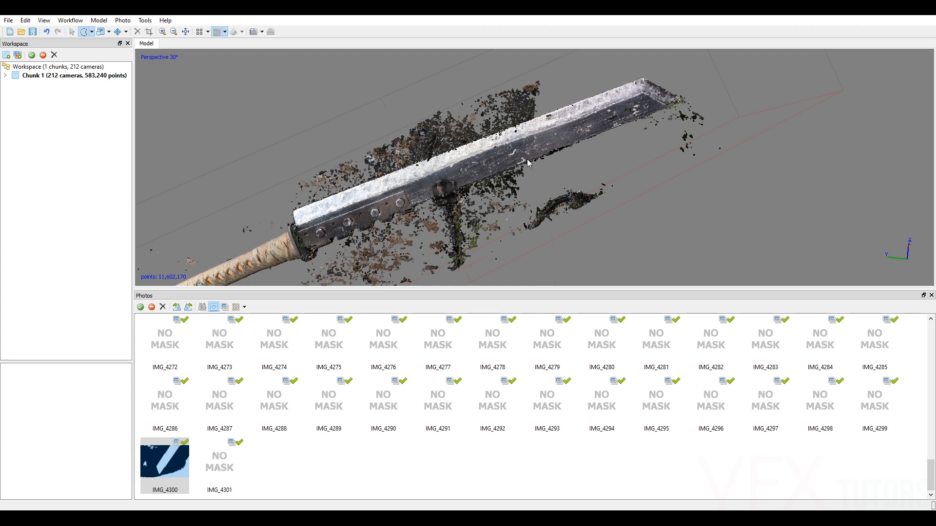
Apply Filter by Confidence to the sword's dense cloud with a range of 10 to 255.
{"action": "left_click", "coordinate": [72, 31]}
{"action": "left_click_drag", "start_coordinate": [524, 158], "coordinate": [608, 164]}
{"action": "scroll", "coordinate": [554, 149], "scroll_direction": "up", "scroll_amount": 3}
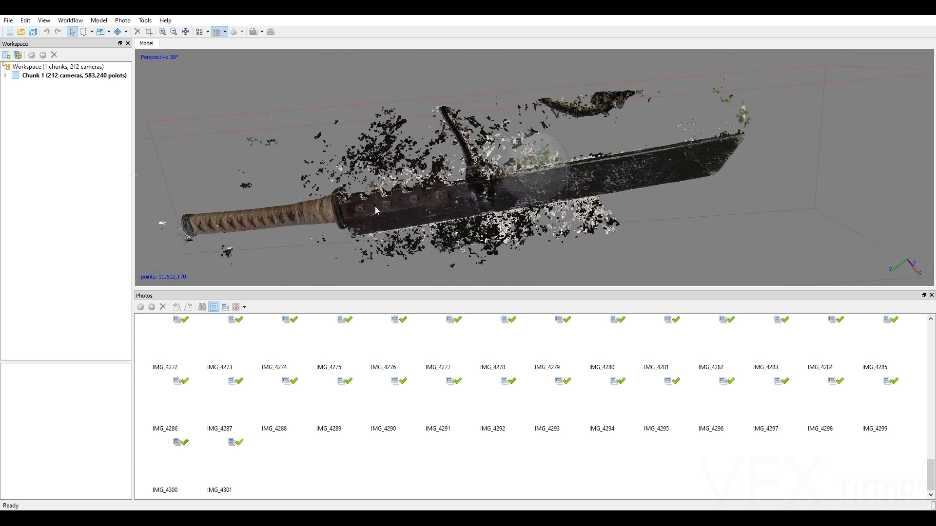
{"action": "left_click_drag", "start_coordinate": [511, 184], "coordinate": [511, 166]}
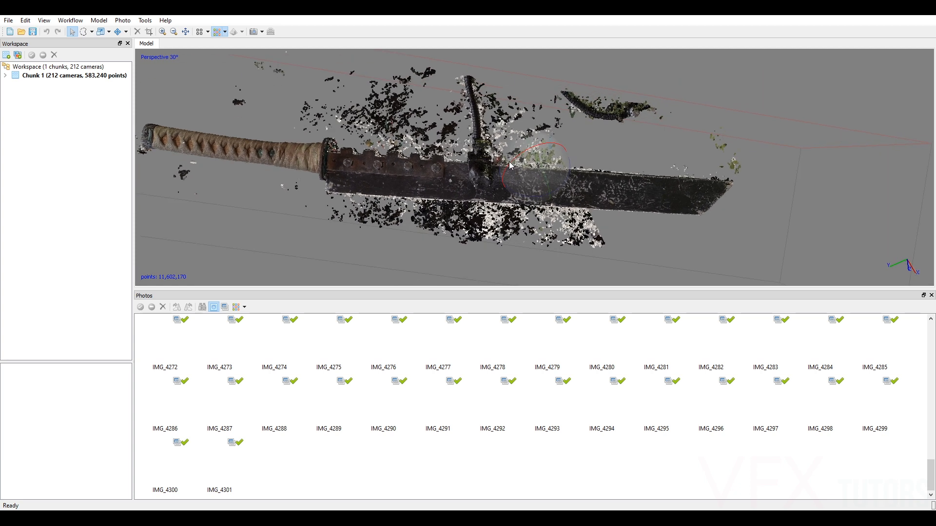
{"action": "left_click", "coordinate": [146, 21]}
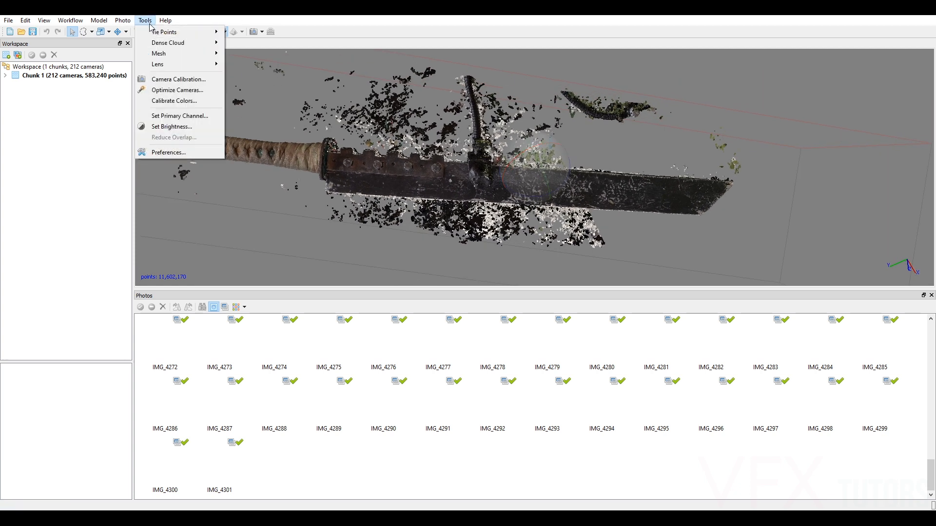
{"action": "mouse_move", "coordinate": [166, 44]}
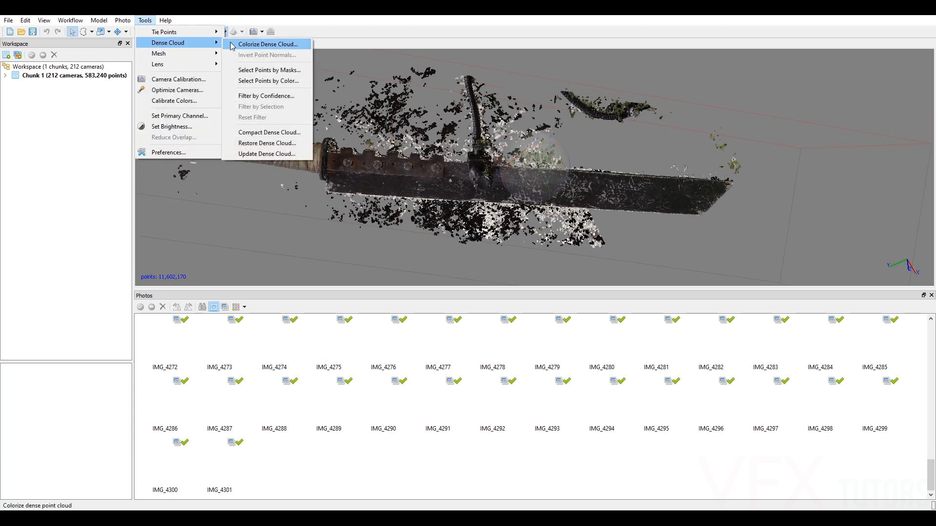
{"action": "left_click", "coordinate": [274, 96]}
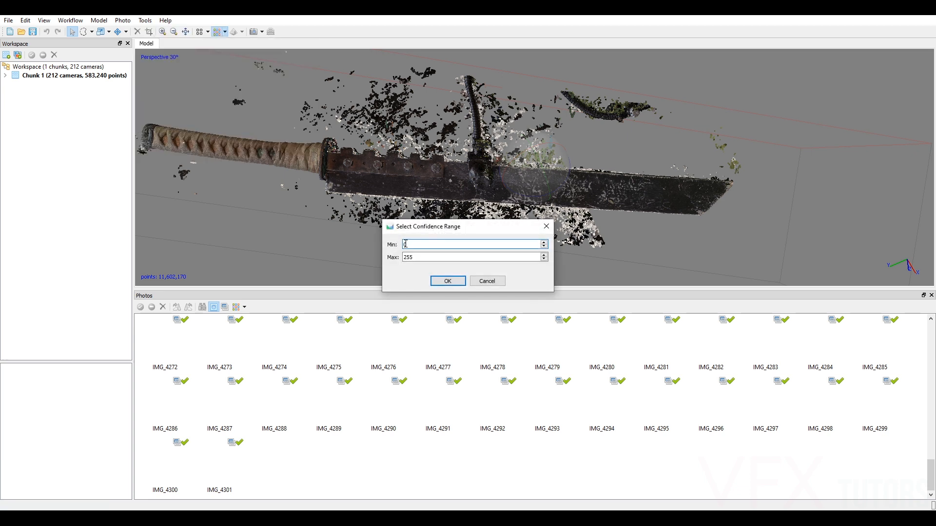
{"action": "double_click", "coordinate": [410, 245]}
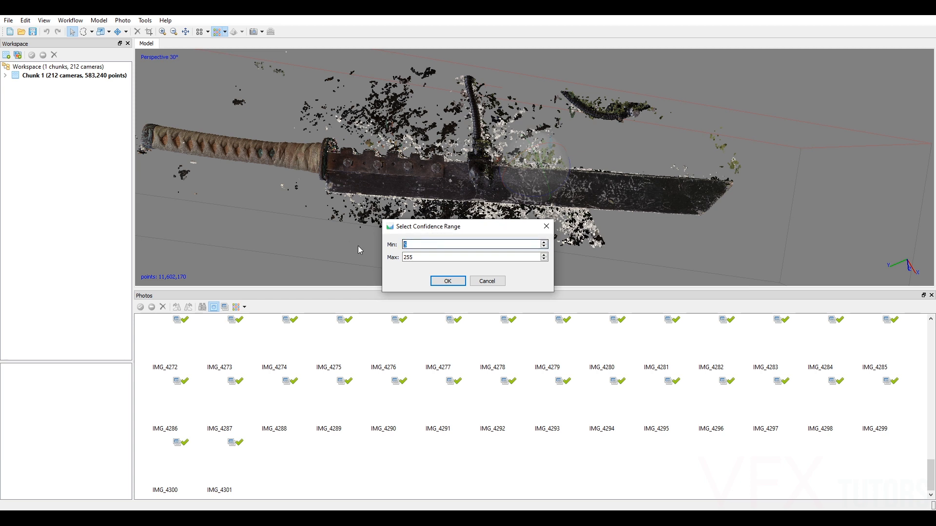
{"action": "left_click", "coordinate": [451, 282]}
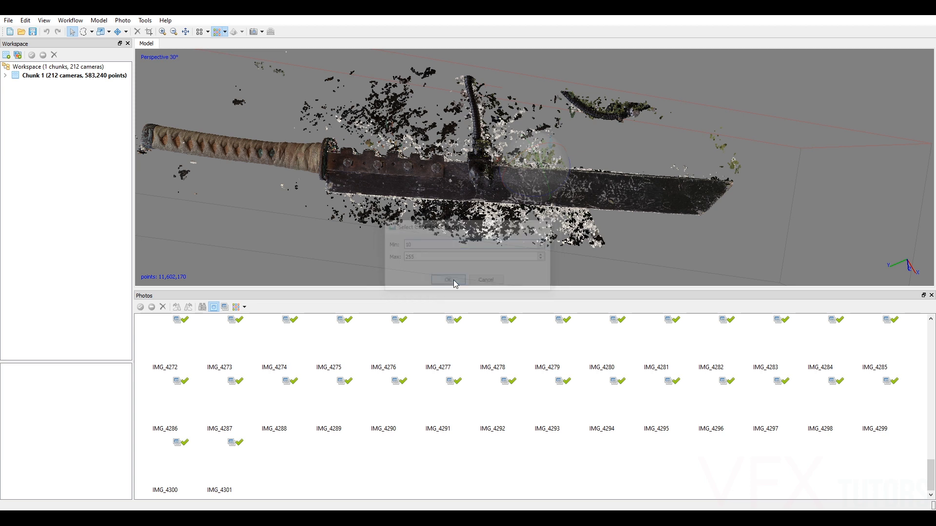
Examine the filtered dense cloud around the handle, guard and bolted blade section for stray points and holes.
{"action": "left_click_drag", "start_coordinate": [522, 177], "coordinate": [631, 179]}
{"action": "scroll", "coordinate": [551, 174], "scroll_direction": "up", "scroll_amount": 5}
{"action": "scroll", "coordinate": [551, 174], "scroll_direction": "down", "scroll_amount": 3}
{"action": "scroll", "coordinate": [531, 155], "scroll_direction": "up", "scroll_amount": 2}
{"action": "middle_click_drag", "start_coordinate": [390, 107], "coordinate": [514, 186]}
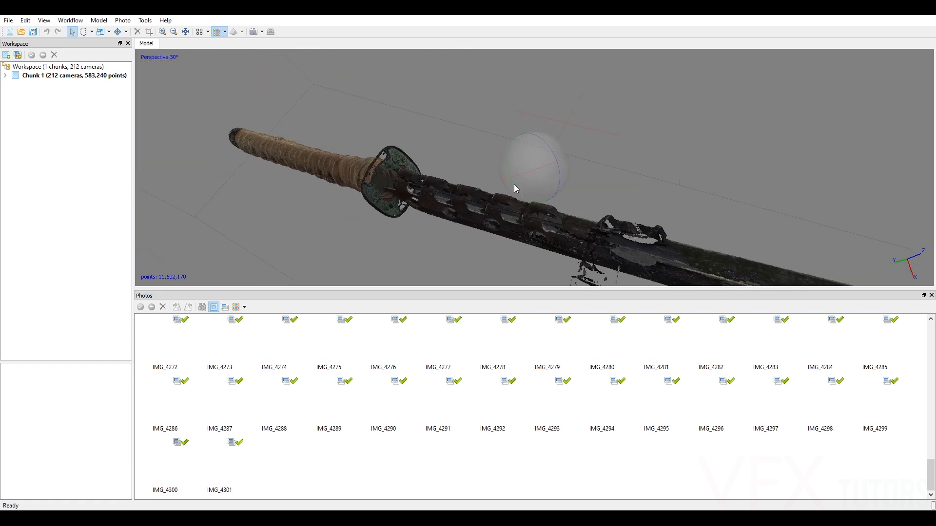
{"action": "left_click_drag", "start_coordinate": [536, 168], "coordinate": [580, 169]}
{"action": "middle_click_drag", "start_coordinate": [505, 169], "coordinate": [792, 169]}
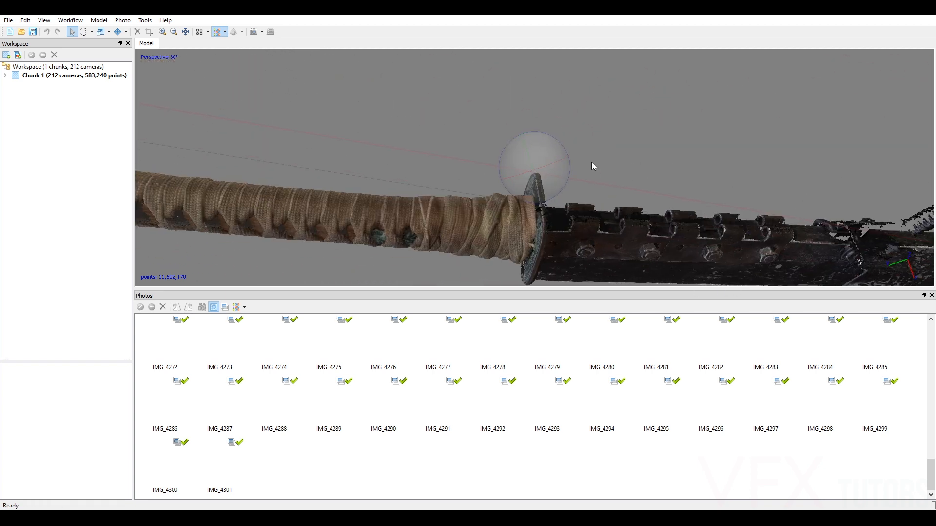
{"action": "middle_click_drag", "start_coordinate": [407, 162], "coordinate": [623, 160]}
{"action": "left_click_drag", "start_coordinate": [542, 175], "coordinate": [549, 193]}
{"action": "left_click_drag", "start_coordinate": [539, 150], "coordinate": [515, 222]}
{"action": "middle_click_drag", "start_coordinate": [530, 167], "coordinate": [499, 161]}
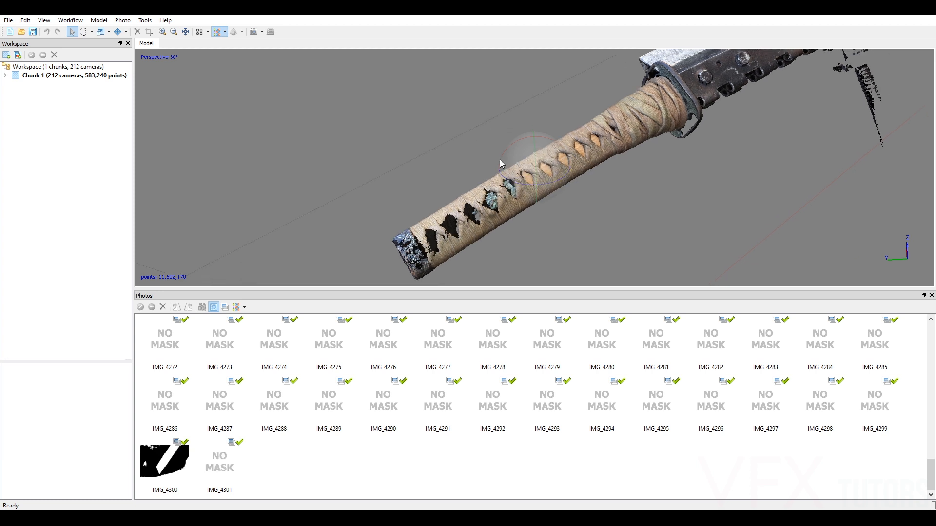
Reapply Filter by Confidence to the dense cloud with a minimum of 6 and a maximum of 255.
{"action": "left_click", "coordinate": [145, 22]}
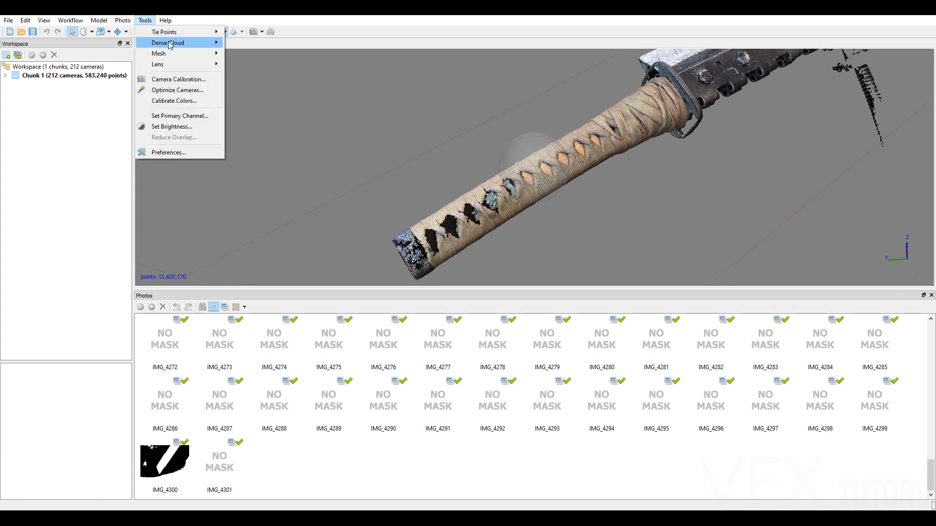
{"action": "mouse_move", "coordinate": [171, 43]}
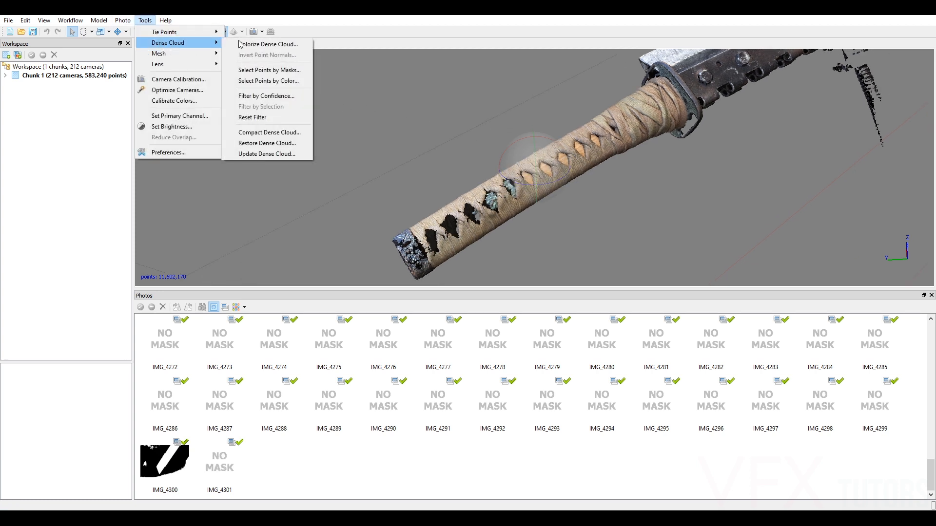
{"action": "left_click", "coordinate": [267, 96]}
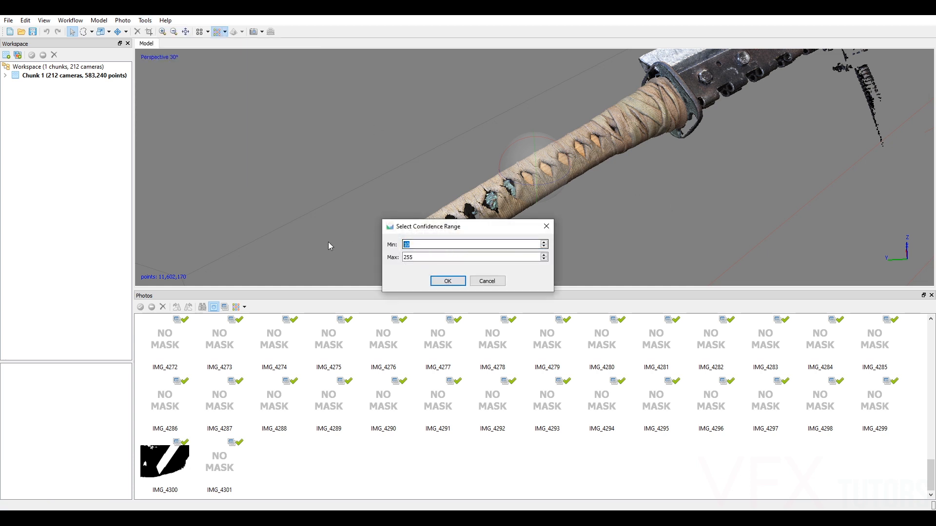
{"action": "type", "text": "6"}
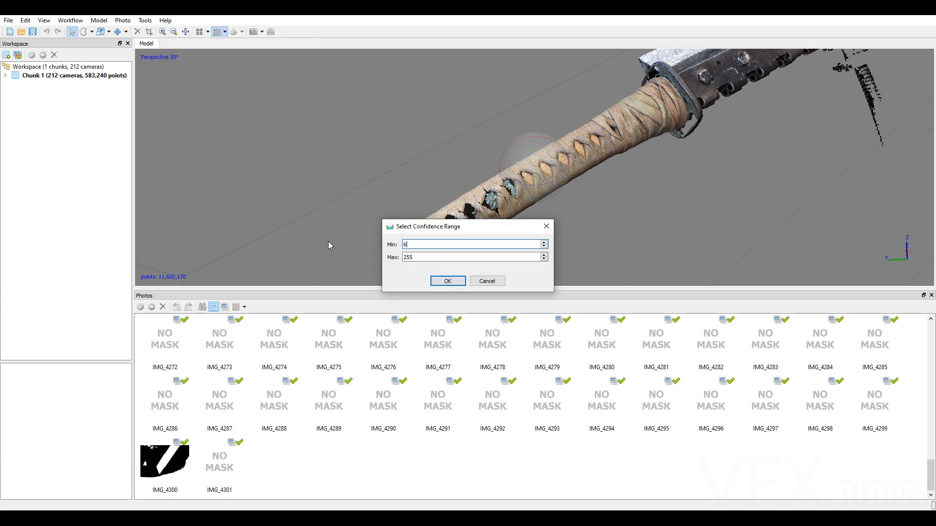
{"action": "left_click", "coordinate": [447, 282]}
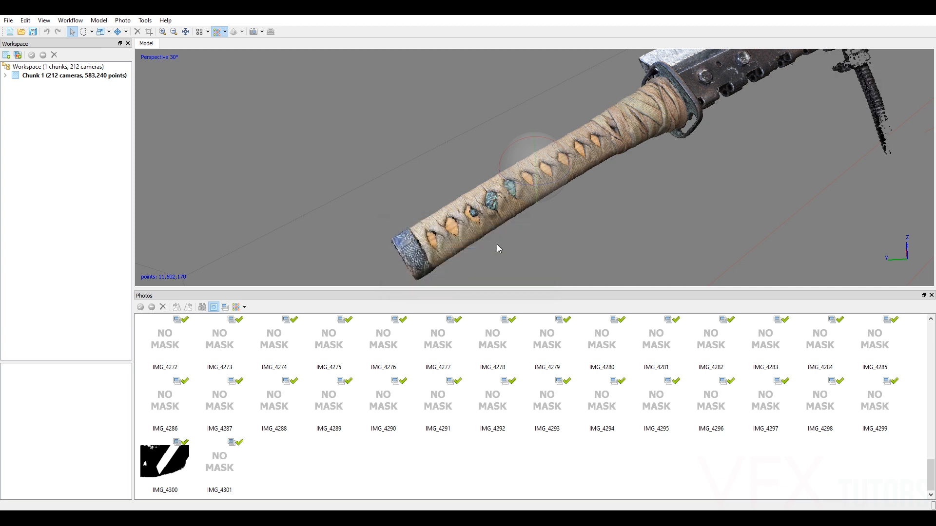
Lasso the dense cloud points of the clamp's lower part and flexible arm below the blade and delete them.
{"action": "left_click_drag", "start_coordinate": [458, 229], "coordinate": [571, 185]}
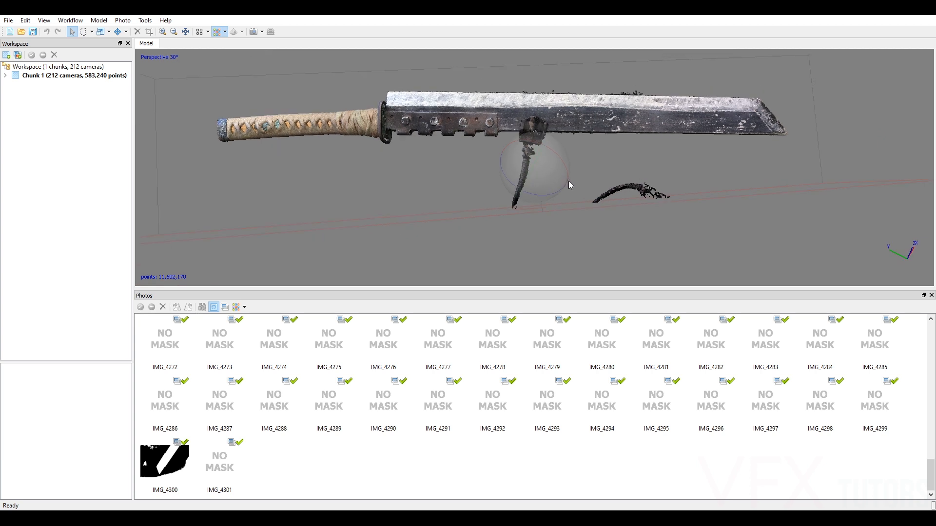
{"action": "scroll", "coordinate": [556, 136], "scroll_direction": "up", "scroll_amount": 5}
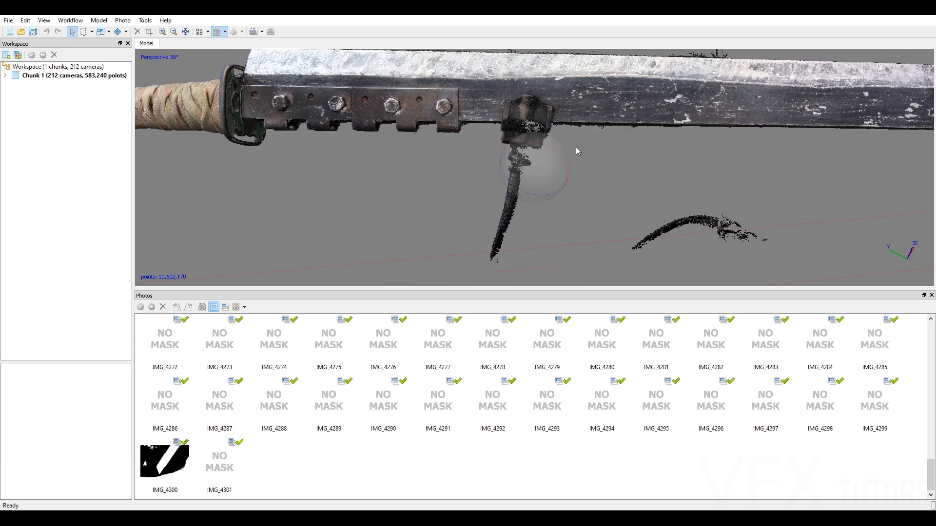
{"action": "left_click", "coordinate": [83, 33]}
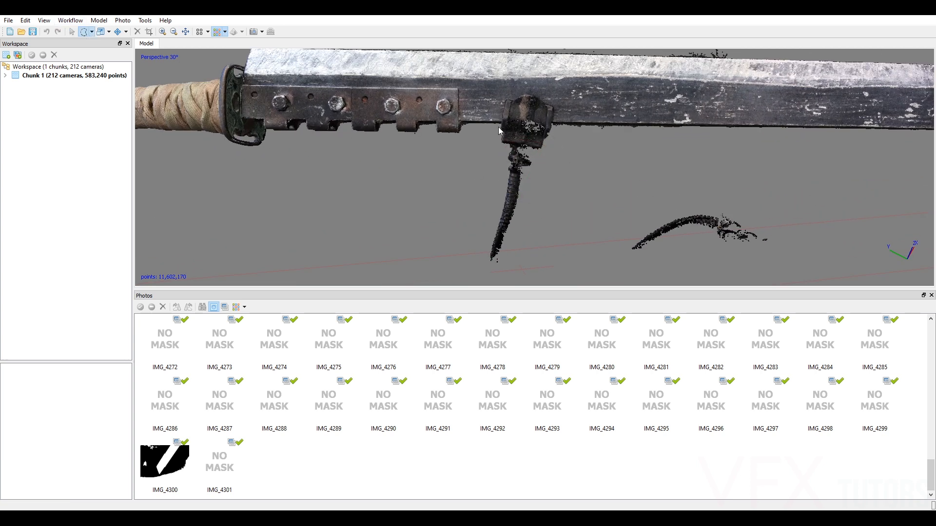
{"action": "mouse_move", "coordinate": [659, 142]}
{"action": "left_mouse_down"}
{"action": "mouse_move", "coordinate": [698, 273]}
{"action": "mouse_move", "coordinate": [382, 292]}
{"action": "mouse_move", "coordinate": [448, 209]}
{"action": "left_mouse_up"}
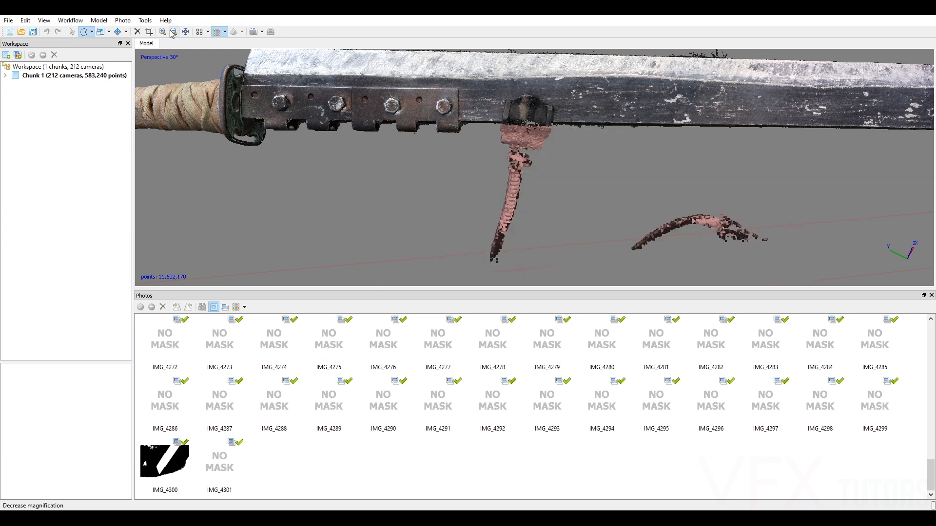
{"action": "left_click", "coordinate": [137, 31]}
Inspect the stray points along the blade's edge, switch the thumbnails back to images and open photo IMG_4241.
{"action": "right_click_drag", "start_coordinate": [578, 125], "coordinate": [396, 202]}
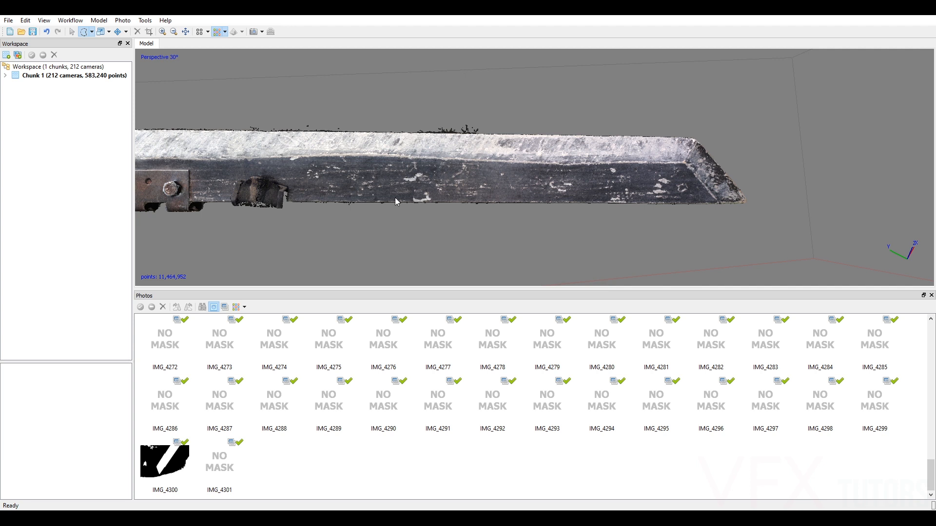
{"action": "scroll", "coordinate": [467, 180], "scroll_direction": "up", "scroll_amount": 5}
{"action": "middle_click_drag", "start_coordinate": [627, 176], "coordinate": [662, 173]}
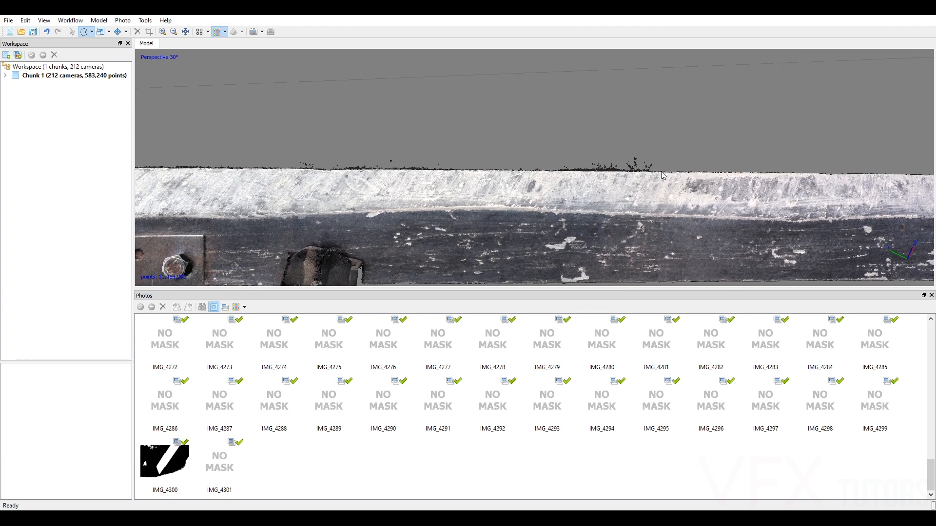
{"action": "scroll", "coordinate": [663, 172], "scroll_direction": "up", "scroll_amount": 1}
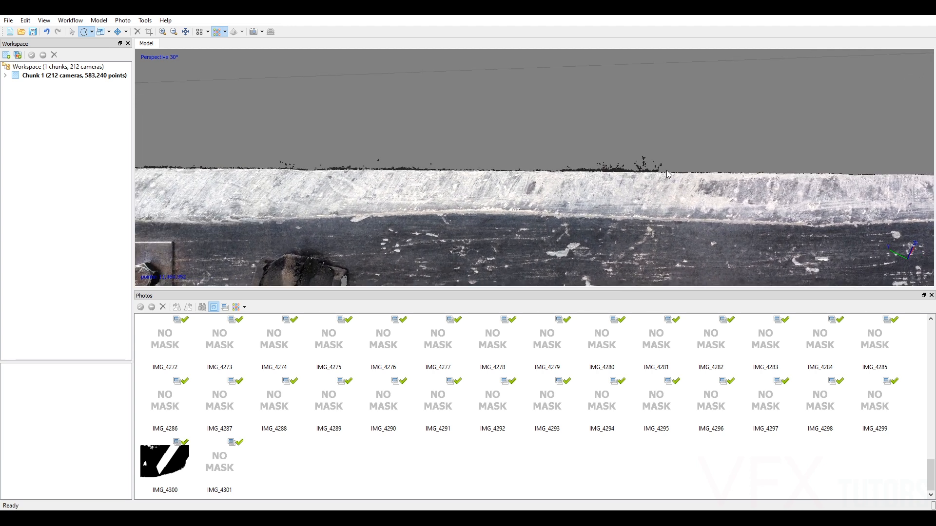
{"action": "left_click", "coordinate": [224, 306]}
{"action": "scroll", "coordinate": [492, 414], "scroll_direction": "up", "scroll_amount": 3}
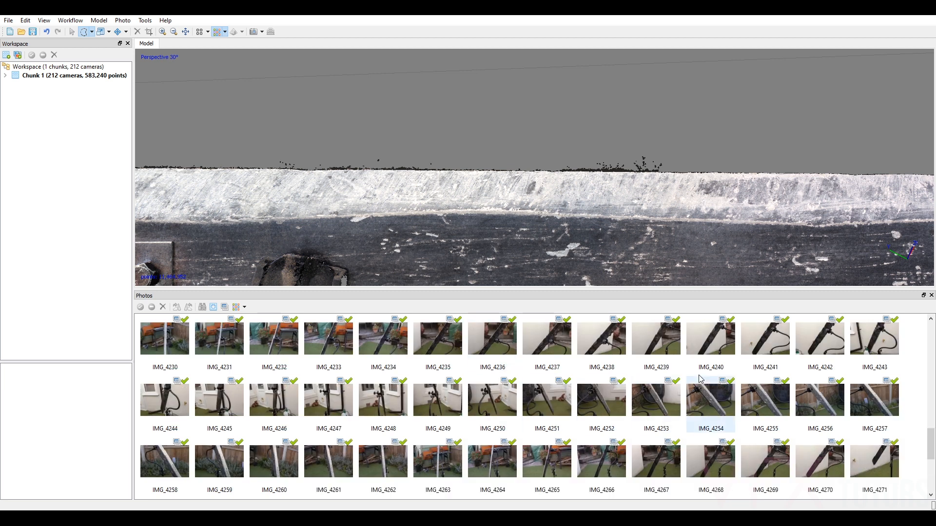
{"action": "double_click", "coordinate": [777, 348]}
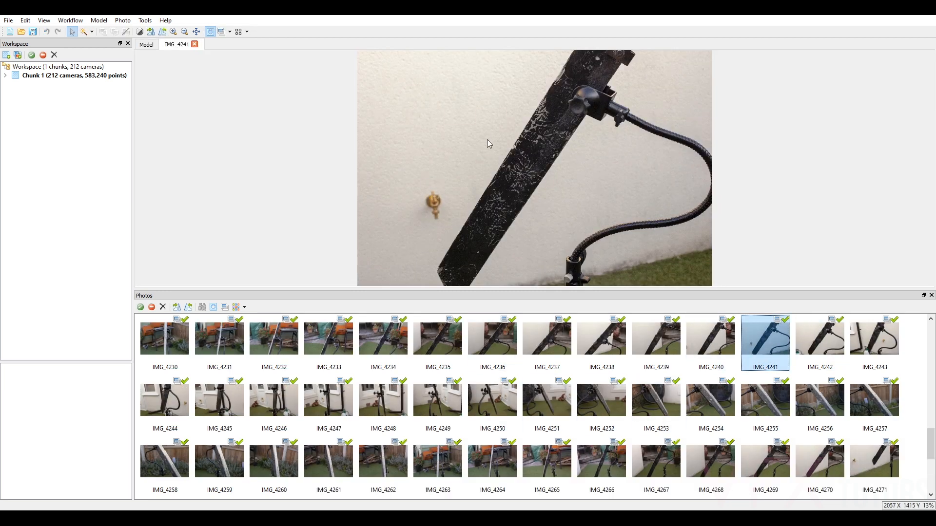
Mask the middle and upper wall areas to the left of the blade in IMG_4241 with the Magic Wand.
{"action": "right_click", "coordinate": [507, 127]}
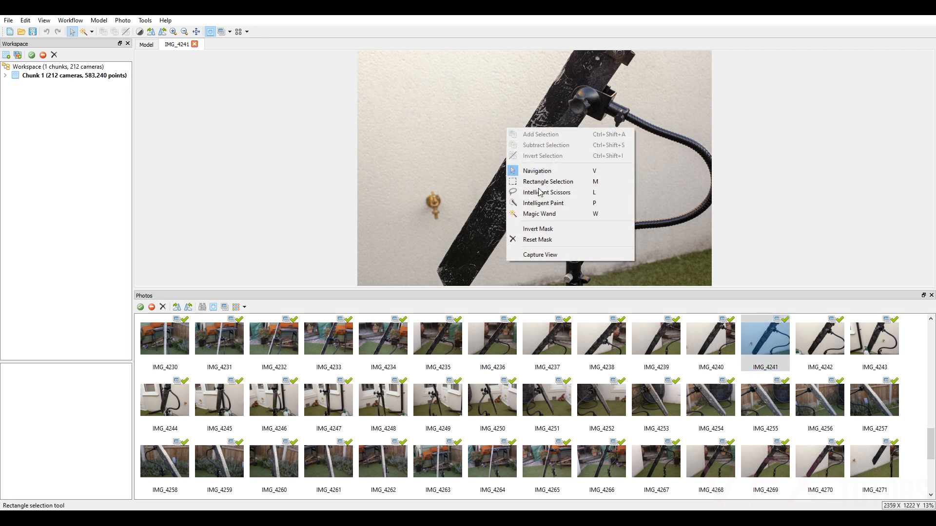
{"action": "left_click", "coordinate": [543, 213]}
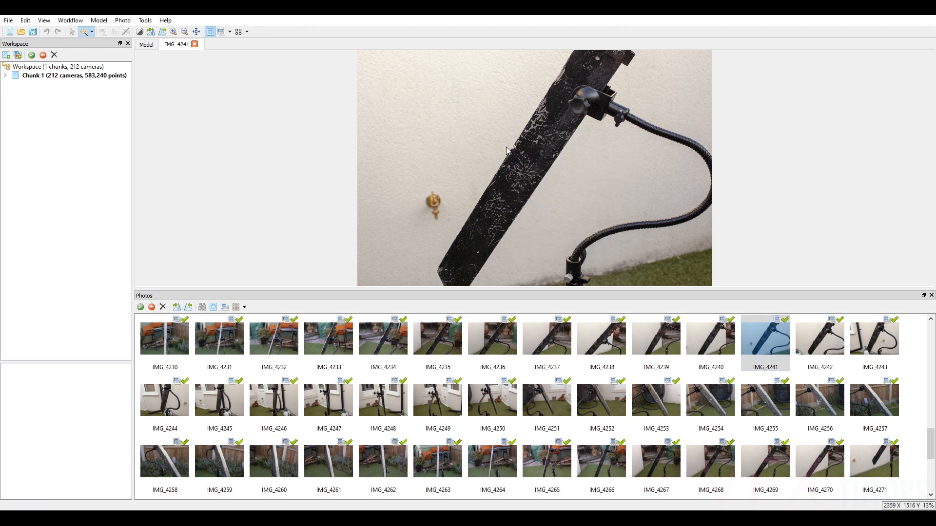
{"action": "left_click", "coordinate": [507, 151]}
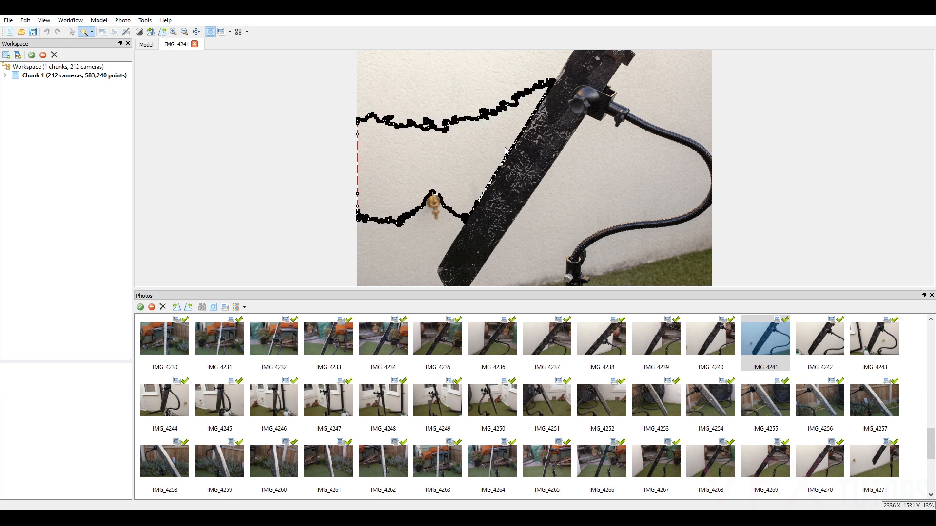
{"action": "scroll", "coordinate": [507, 151], "scroll_direction": "up", "scroll_amount": 3}
{"action": "scroll", "coordinate": [507, 152], "scroll_direction": "down", "scroll_amount": 2}
{"action": "right_click", "coordinate": [473, 162]}
{"action": "left_click", "coordinate": [495, 169]}
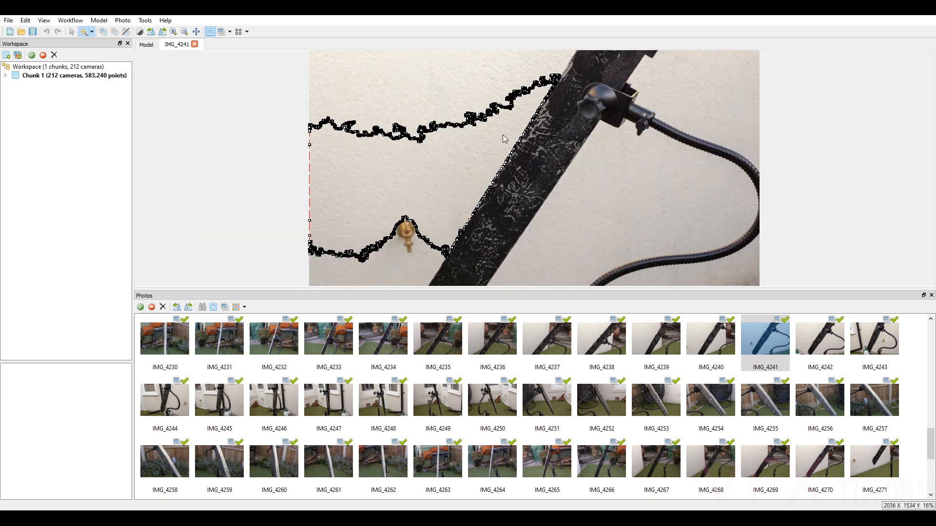
{"action": "right_click", "coordinate": [511, 81]}
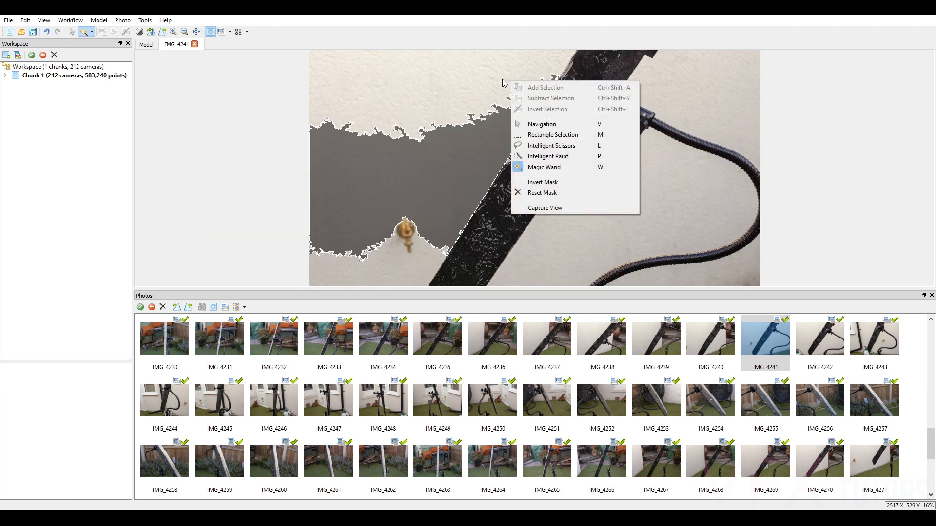
{"action": "left_click", "coordinate": [504, 83]}
{"action": "right_click", "coordinate": [516, 80]}
{"action": "left_click", "coordinate": [546, 90]}
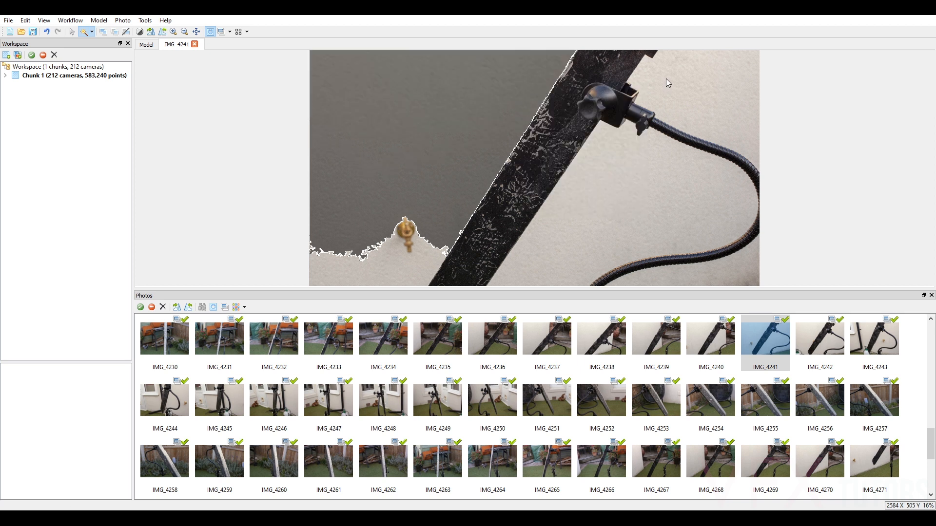
Add the wall areas between the blade and the flexible arm to IMG_4241's mask with the Magic Wand.
{"action": "left_click", "coordinate": [660, 77]}
{"action": "right_click", "coordinate": [661, 78]}
{"action": "left_click", "coordinate": [677, 84]}
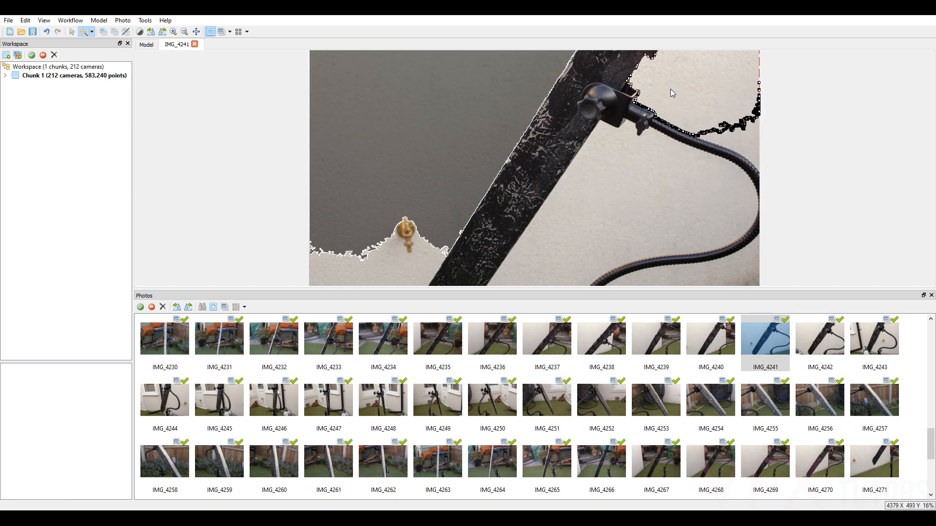
{"action": "left_click", "coordinate": [603, 152]}
{"action": "right_click", "coordinate": [604, 151]}
{"action": "left_click", "coordinate": [620, 156]}
{"action": "left_click", "coordinate": [568, 249]}
{"action": "middle_click_drag", "start_coordinate": [568, 246], "coordinate": [578, 151]}
{"action": "right_click", "coordinate": [529, 195]}
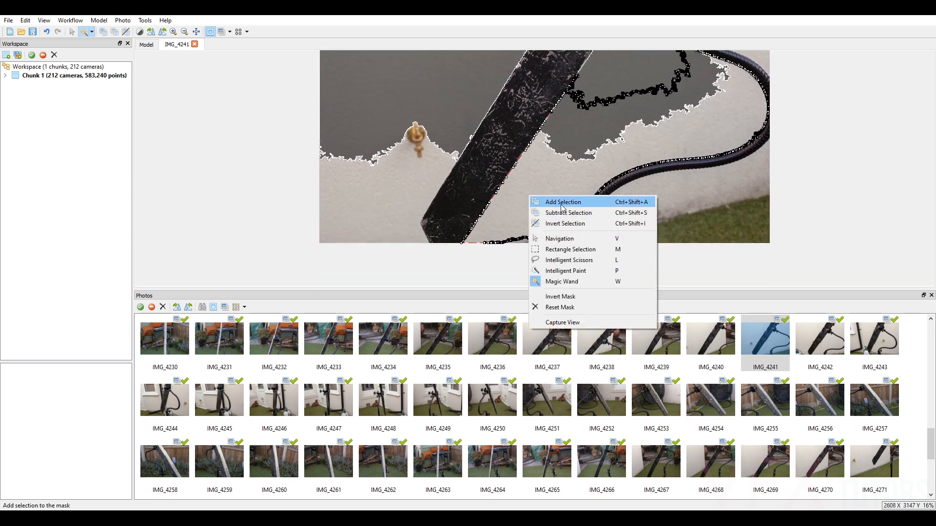
{"action": "left_click", "coordinate": [561, 202]}
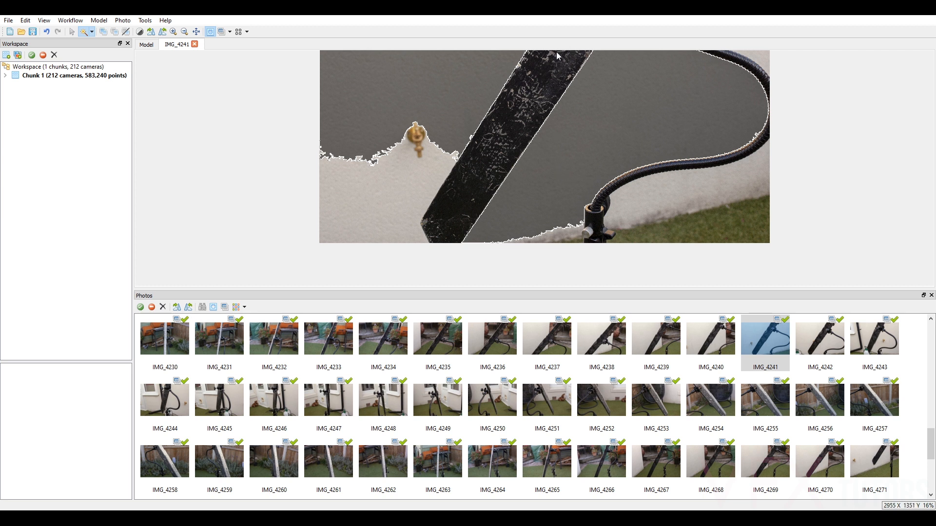
Add the lower wall area around the brass tap, left of the blade, to IMG_4241's mask.
{"action": "left_click", "coordinate": [414, 176]}
{"action": "right_click", "coordinate": [414, 176]}
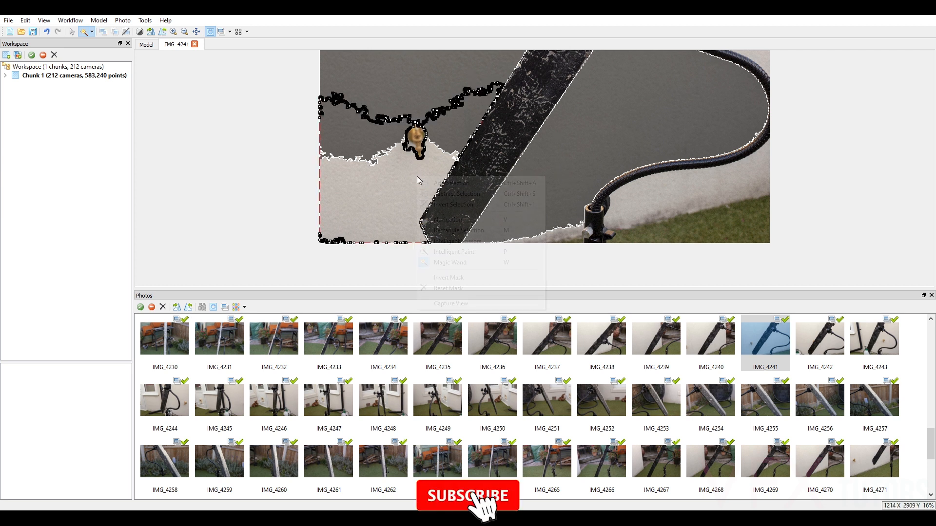
{"action": "left_click", "coordinate": [495, 184]}
{"action": "middle_click_drag", "start_coordinate": [678, 152], "coordinate": [686, 258]}
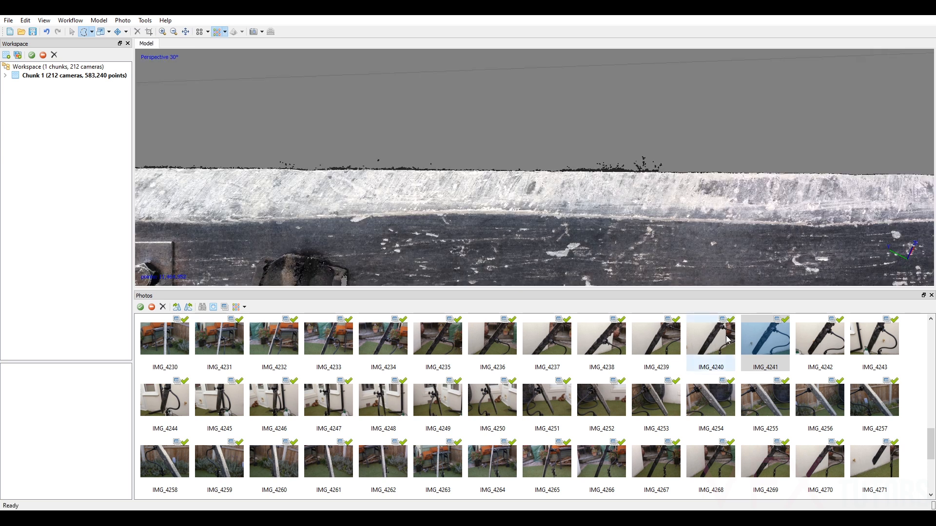
Select the dense cloud points covered by IMG_4241's mask, with edge softness 4, and delete them.
{"action": "left_click", "coordinate": [145, 21]}
{"action": "mouse_move", "coordinate": [185, 43]}
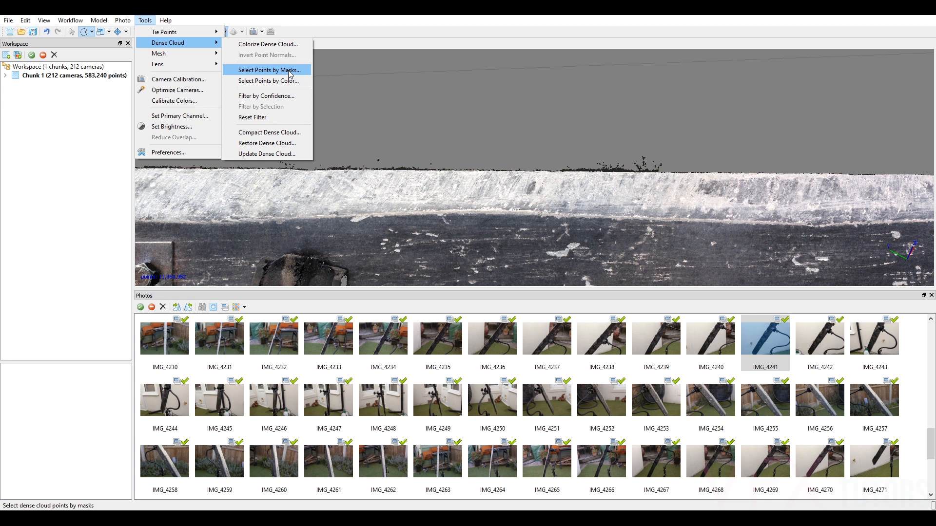
{"action": "left_click", "coordinate": [290, 71]}
{"action": "scroll", "coordinate": [468, 276], "scroll_direction": "down", "scroll_amount": 13}
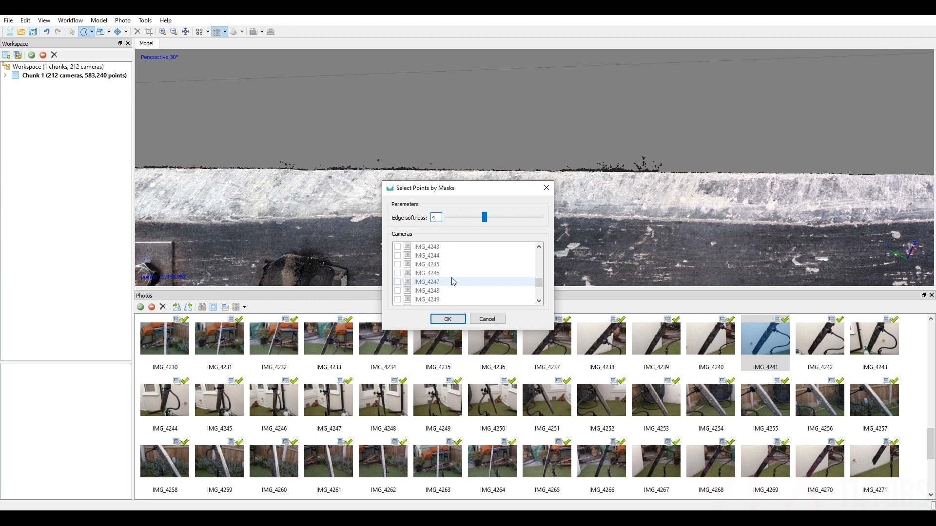
{"action": "scroll", "coordinate": [452, 282], "scroll_direction": "up", "scroll_amount": 1}
{"action": "left_click", "coordinate": [437, 257]}
{"action": "left_click", "coordinate": [448, 319]}
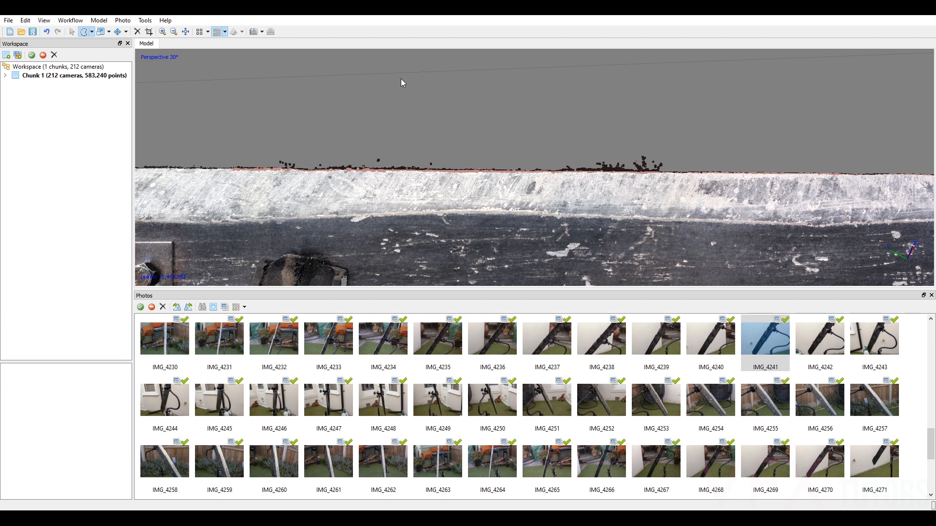
{"action": "left_click", "coordinate": [137, 32]}
{"action": "scroll", "coordinate": [627, 172], "scroll_direction": "up", "scroll_amount": 3}
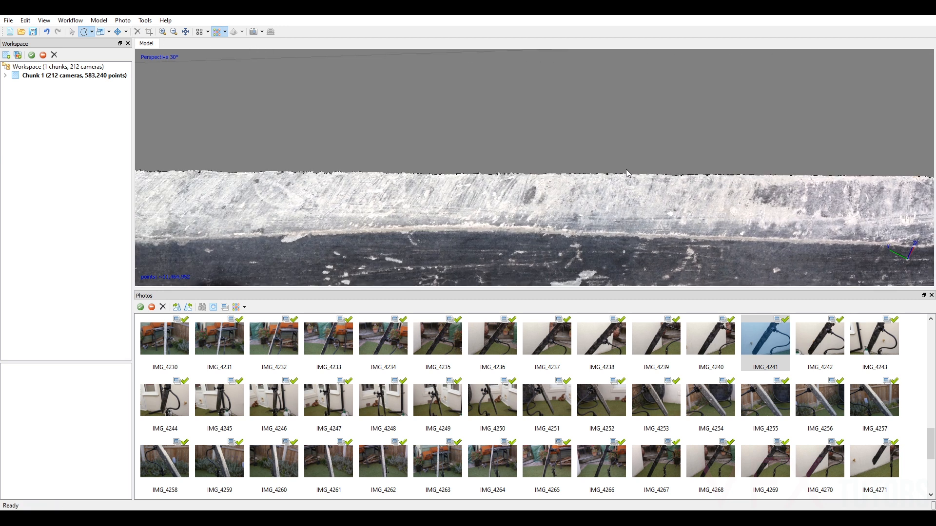
Examine the blade's edges and back around the bolted plates for remaining stray points.
{"action": "left_click", "coordinate": [75, 32]}
{"action": "scroll", "coordinate": [370, 88], "scroll_direction": "down", "scroll_amount": 2}
{"action": "left_click_drag", "start_coordinate": [547, 171], "coordinate": [569, 164]}
{"action": "scroll", "coordinate": [568, 160], "scroll_direction": "down", "scroll_amount": 2}
{"action": "middle_click_drag", "start_coordinate": [389, 133], "coordinate": [703, 182]}
{"action": "middle_click_drag", "start_coordinate": [515, 143], "coordinate": [564, 218]}
{"action": "scroll", "coordinate": [564, 218], "scroll_direction": "up", "scroll_amount": 5}
{"action": "mouse_move", "coordinate": [543, 175]}
{"action": "left_mouse_down"}
{"action": "mouse_move", "coordinate": [512, 188]}
{"action": "mouse_move", "coordinate": [575, 165]}
{"action": "mouse_move", "coordinate": [591, 180]}
{"action": "mouse_move", "coordinate": [636, 157]}
{"action": "mouse_move", "coordinate": [558, 172]}
{"action": "mouse_move", "coordinate": [572, 181]}
{"action": "mouse_move", "coordinate": [649, 165]}
{"action": "mouse_move", "coordinate": [530, 169]}
{"action": "left_mouse_up"}
{"action": "scroll", "coordinate": [573, 161], "scroll_direction": "down", "scroll_amount": 6}
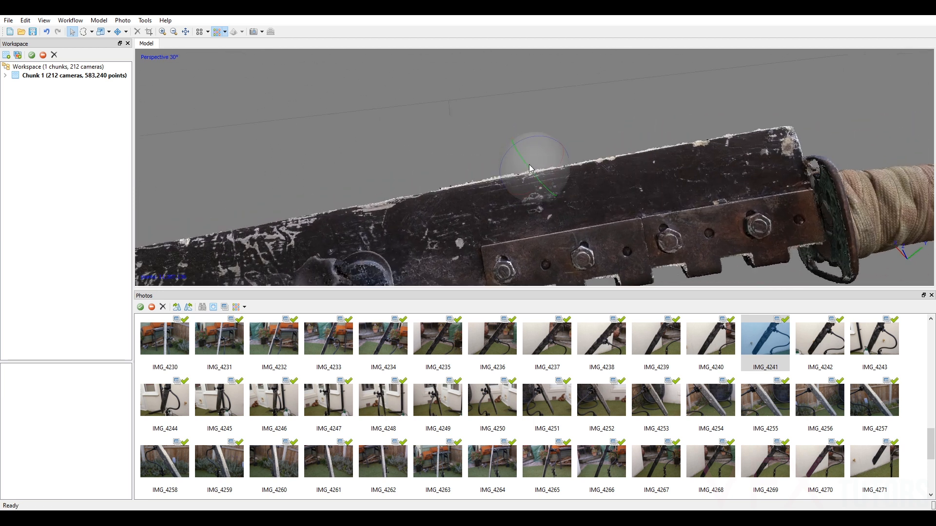
{"action": "scroll", "coordinate": [514, 170], "scroll_direction": "up", "scroll_amount": 5}
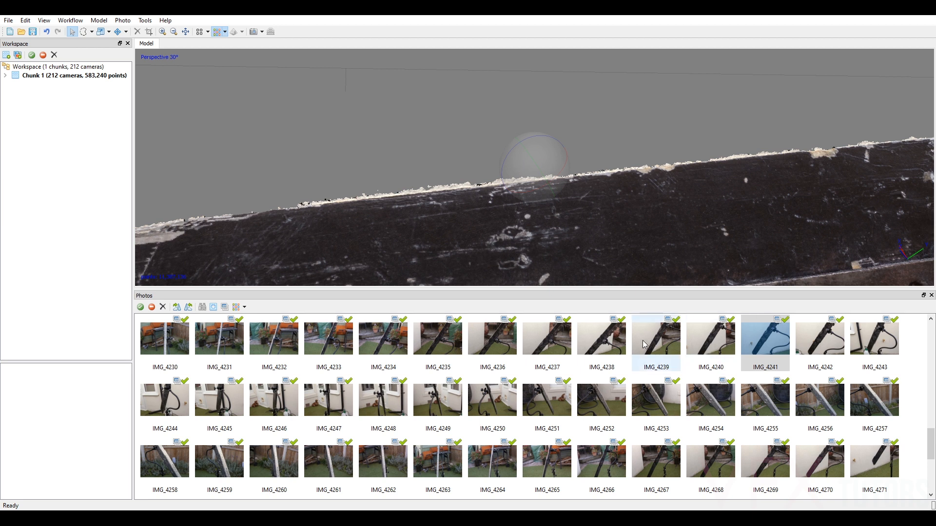
Open photo IMG_4165 and mask the middle wall area to the left of the blade with the Magic Wand.
{"action": "scroll", "coordinate": [544, 357], "scroll_direction": "up", "scroll_amount": 3}
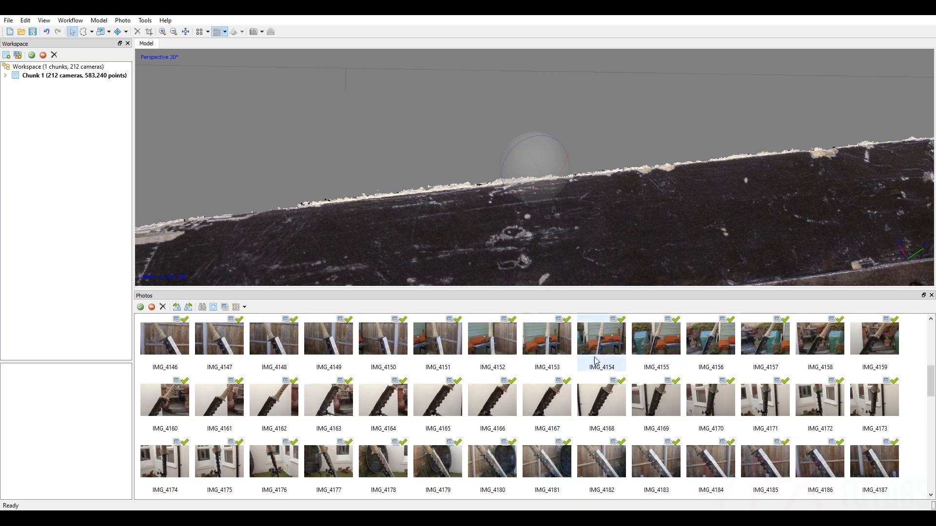
{"action": "scroll", "coordinate": [712, 226], "scroll_direction": "down", "scroll_amount": 5}
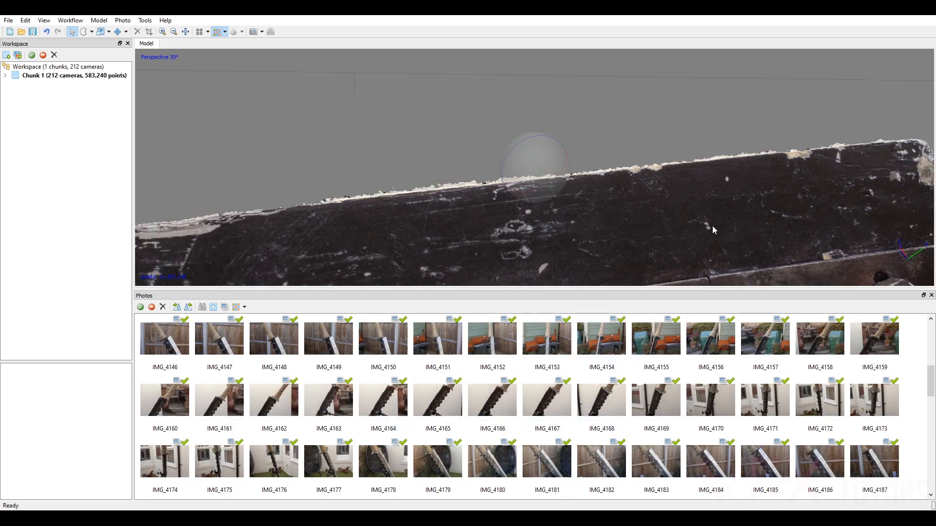
{"action": "double_click", "coordinate": [446, 402]}
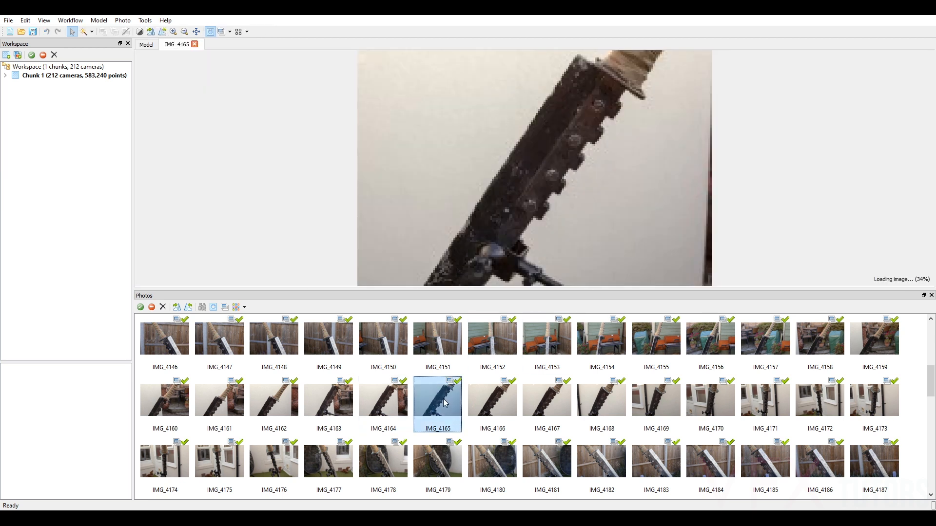
{"action": "left_click", "coordinate": [505, 148]}
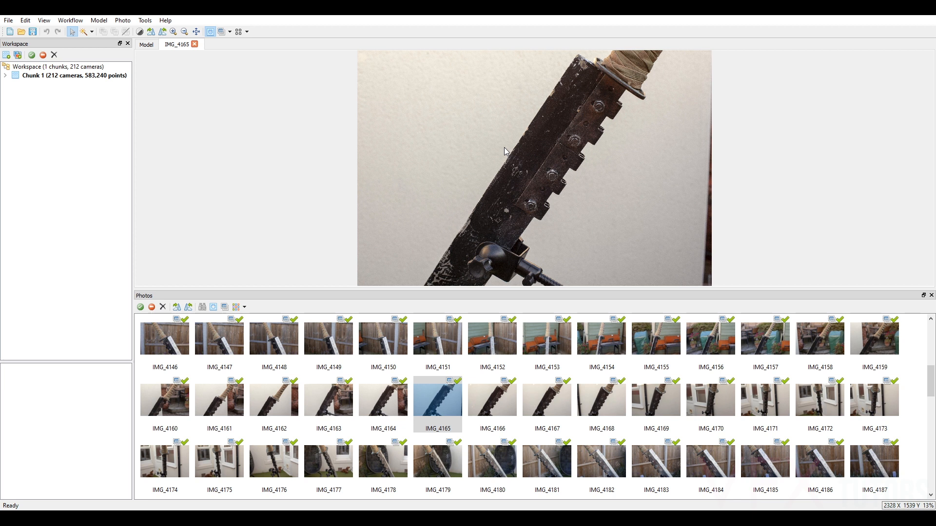
{"action": "right_click", "coordinate": [489, 148]}
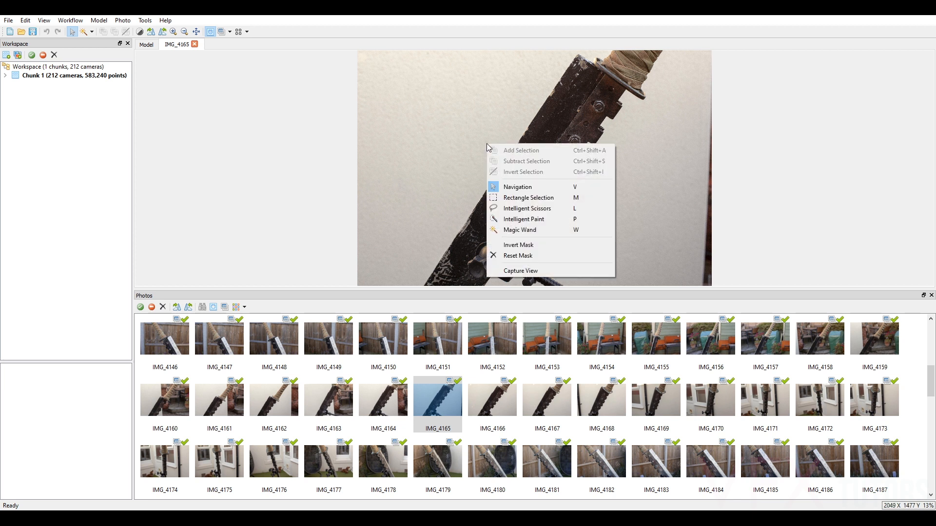
{"action": "left_click", "coordinate": [531, 228]}
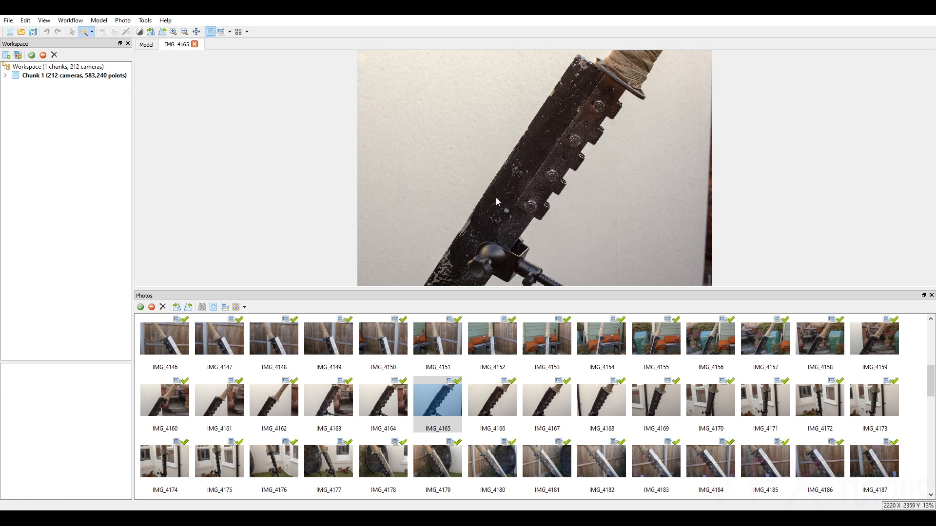
{"action": "left_click", "coordinate": [505, 161]}
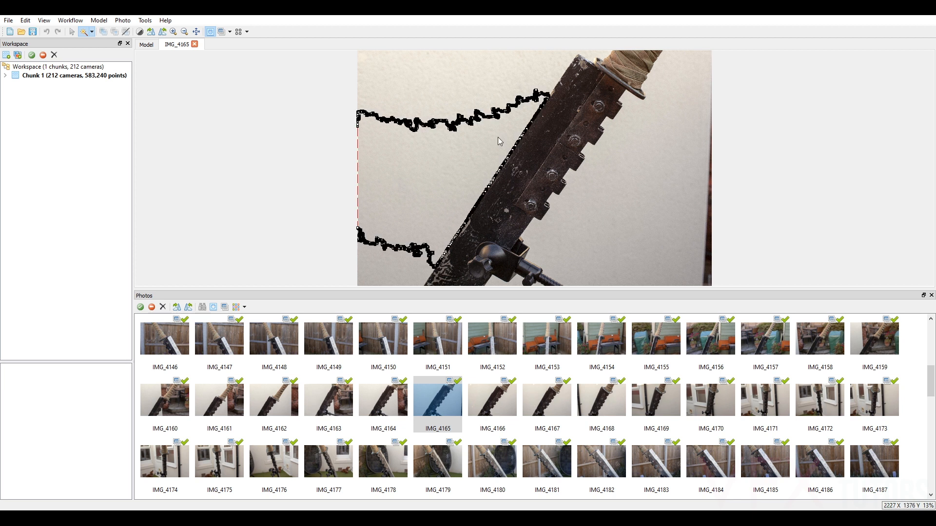
{"action": "scroll", "coordinate": [518, 130], "scroll_direction": "up", "scroll_amount": 6}
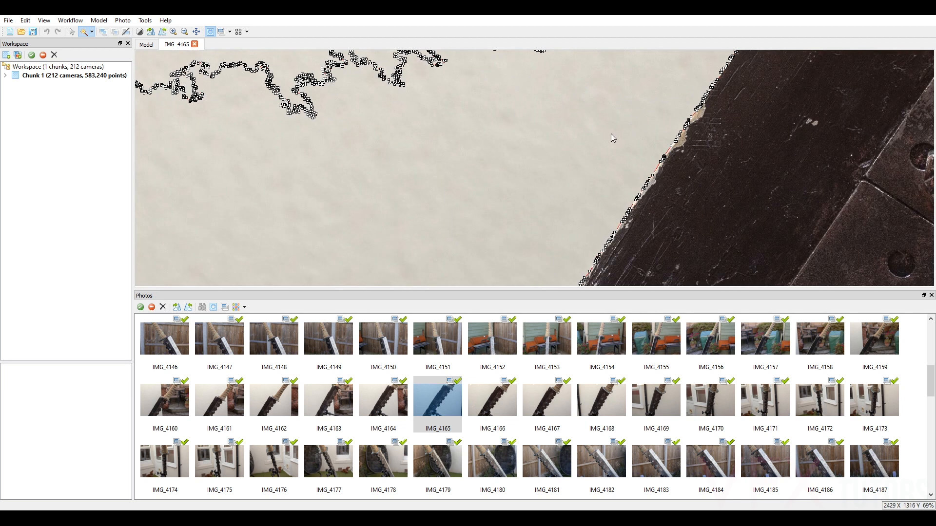
{"action": "scroll", "coordinate": [613, 138], "scroll_direction": "down", "scroll_amount": 5}
{"action": "right_click", "coordinate": [592, 130]}
{"action": "left_click", "coordinate": [622, 133]}
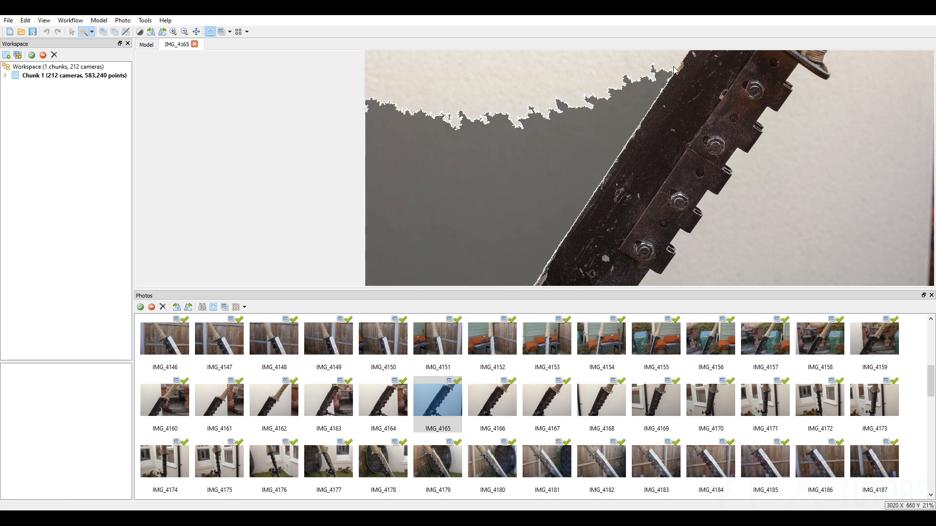
Add the upper wall left of the blade and the wall beside the serrated plate to IMG_4165's mask.
{"action": "left_click", "coordinate": [675, 63]}
{"action": "right_click", "coordinate": [676, 63]}
{"action": "left_click", "coordinate": [698, 64]}
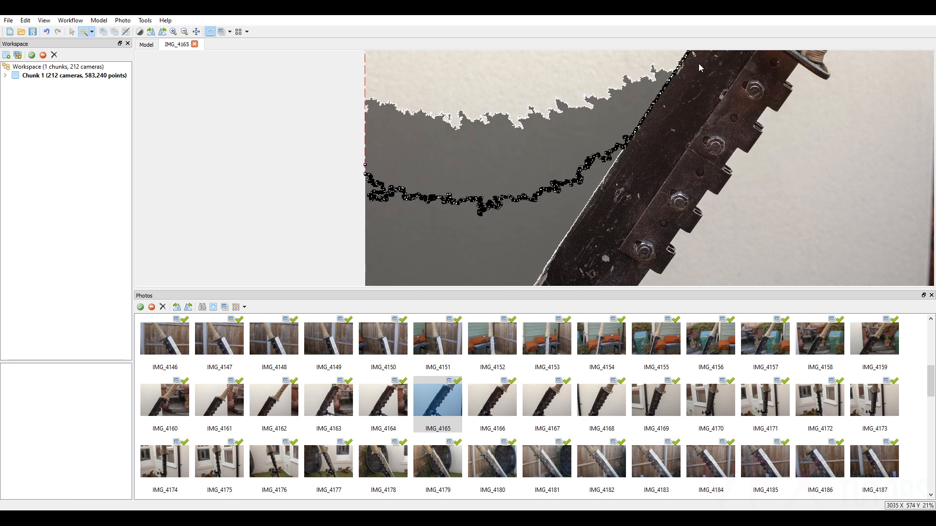
{"action": "left_click", "coordinate": [780, 140]}
{"action": "right_click", "coordinate": [780, 139]}
{"action": "left_click", "coordinate": [788, 154]}
Add the lower wall areas beside the clamp arm and left of the blade to IMG_4165's mask.
{"action": "scroll", "coordinate": [789, 154], "scroll_direction": "down", "scroll_amount": 3}
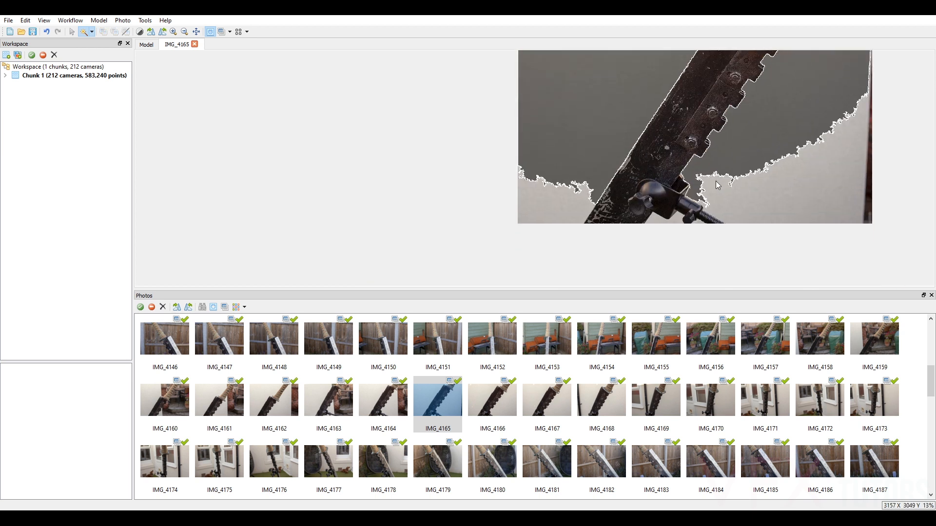
{"action": "right_click", "coordinate": [716, 190]}
{"action": "left_click", "coordinate": [751, 191]}
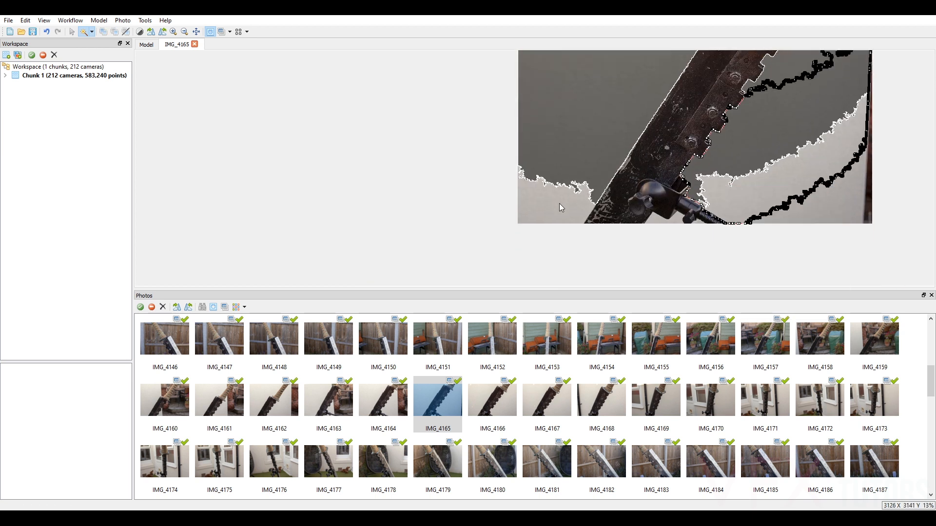
{"action": "left_click", "coordinate": [564, 210]}
{"action": "right_click", "coordinate": [564, 211]}
{"action": "left_click", "coordinate": [597, 212]}
Add the leftover wall fringe along the blade's chipped edge to IMG_4165's mask.
{"action": "scroll", "coordinate": [657, 151], "scroll_direction": "up", "scroll_amount": 5}
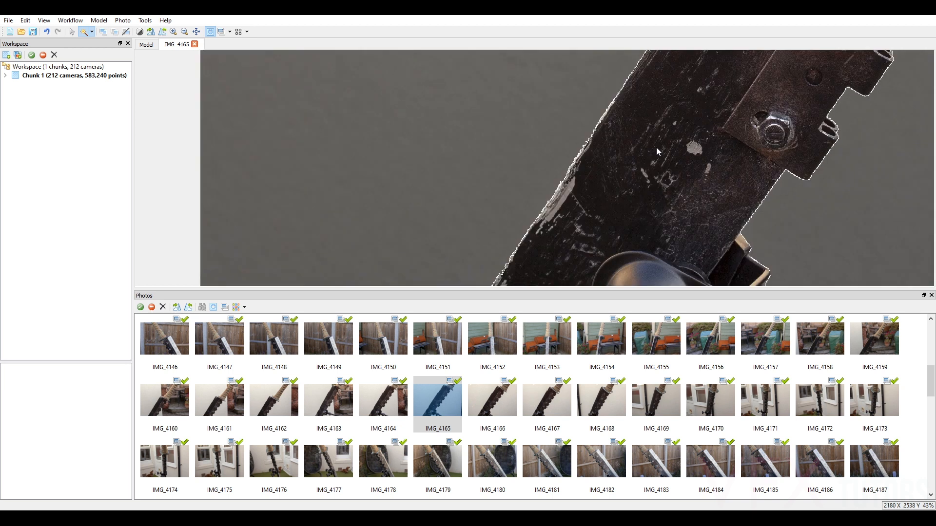
{"action": "scroll", "coordinate": [652, 129], "scroll_direction": "up", "scroll_amount": 6}
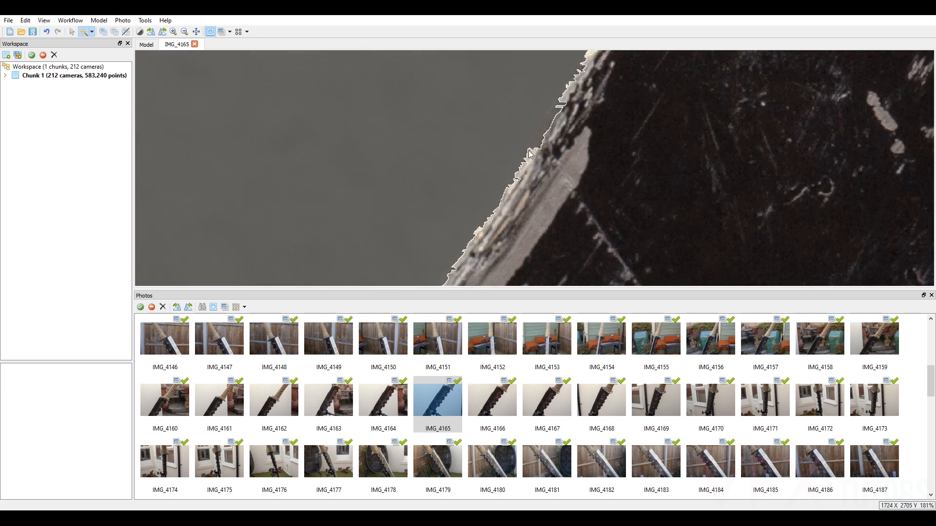
{"action": "left_click", "coordinate": [532, 158]}
{"action": "right_click", "coordinate": [531, 158]}
{"action": "left_click", "coordinate": [564, 160]}
{"action": "scroll", "coordinate": [563, 103], "scroll_direction": "down", "scroll_amount": 2}
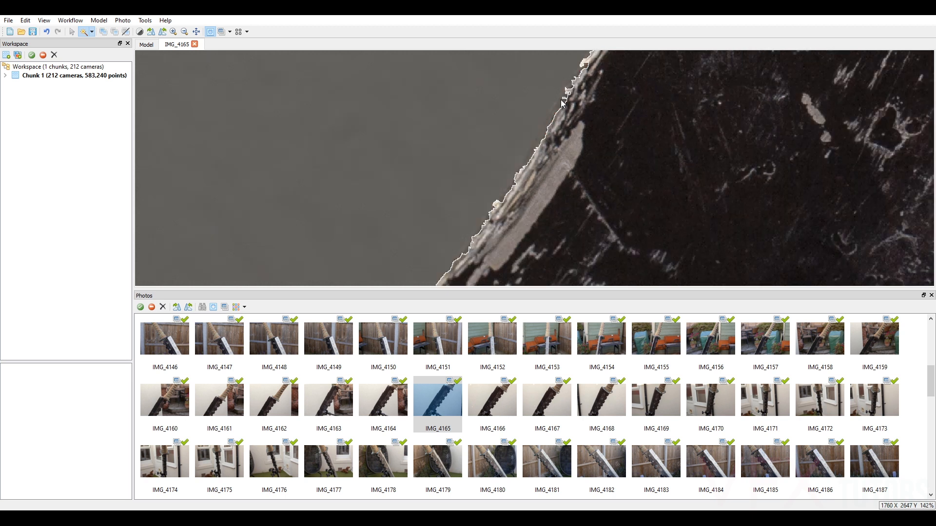
Inspect the mask outline along the blade's edge in IMG_4165 and close the photo.
{"action": "scroll", "coordinate": [562, 100], "scroll_direction": "down", "scroll_amount": 4}
{"action": "middle_click_drag", "start_coordinate": [580, 101], "coordinate": [601, 176]}
{"action": "scroll", "coordinate": [591, 173], "scroll_direction": "up", "scroll_amount": 6}
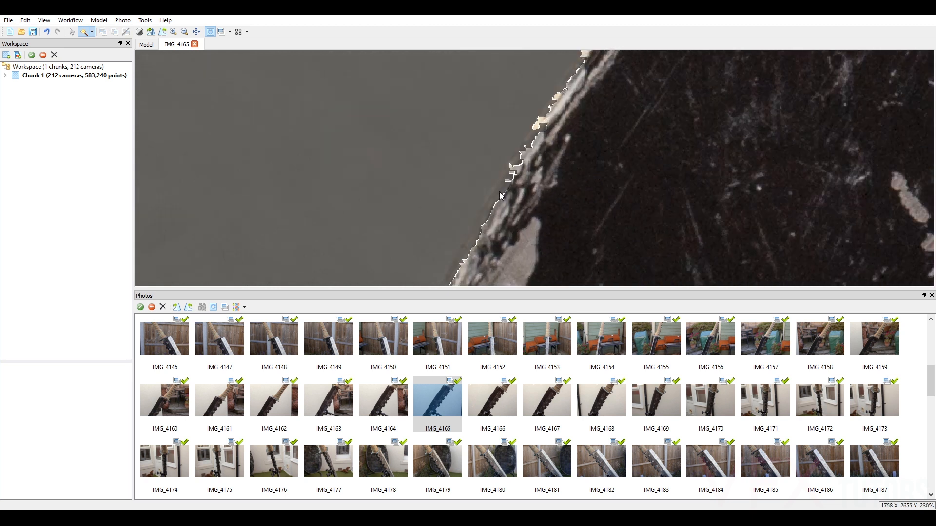
{"action": "left_click", "coordinate": [486, 204]}
{"action": "scroll", "coordinate": [486, 204], "scroll_direction": "down", "scroll_amount": 9}
{"action": "scroll", "coordinate": [541, 118], "scroll_direction": "up", "scroll_amount": 7}
{"action": "scroll", "coordinate": [672, 82], "scroll_direction": "down", "scroll_amount": 8}
{"action": "scroll", "coordinate": [584, 220], "scroll_direction": "up", "scroll_amount": 2}
{"action": "scroll", "coordinate": [607, 156], "scroll_direction": "down", "scroll_amount": 4}
{"action": "scroll", "coordinate": [636, 130], "scroll_direction": "up", "scroll_amount": 6}
{"action": "scroll", "coordinate": [580, 181], "scroll_direction": "down", "scroll_amount": 3}
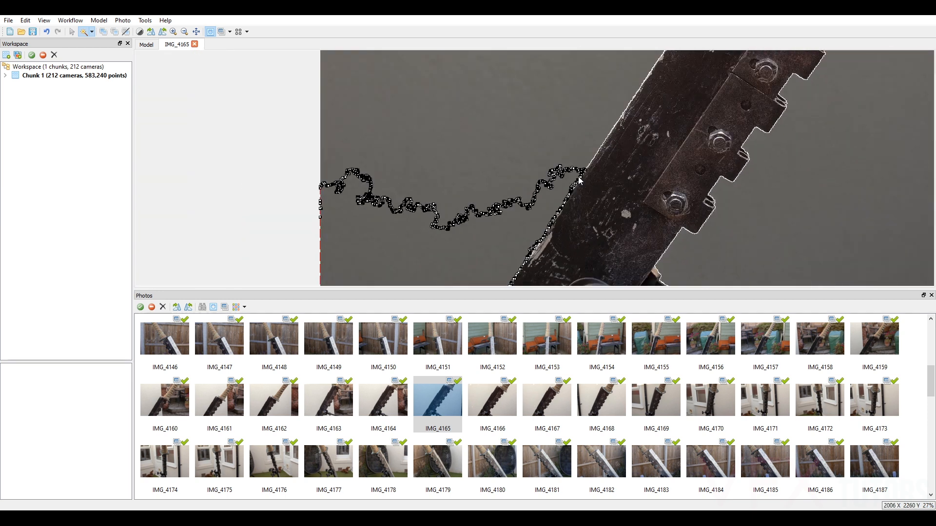
{"action": "left_click", "coordinate": [194, 43]}
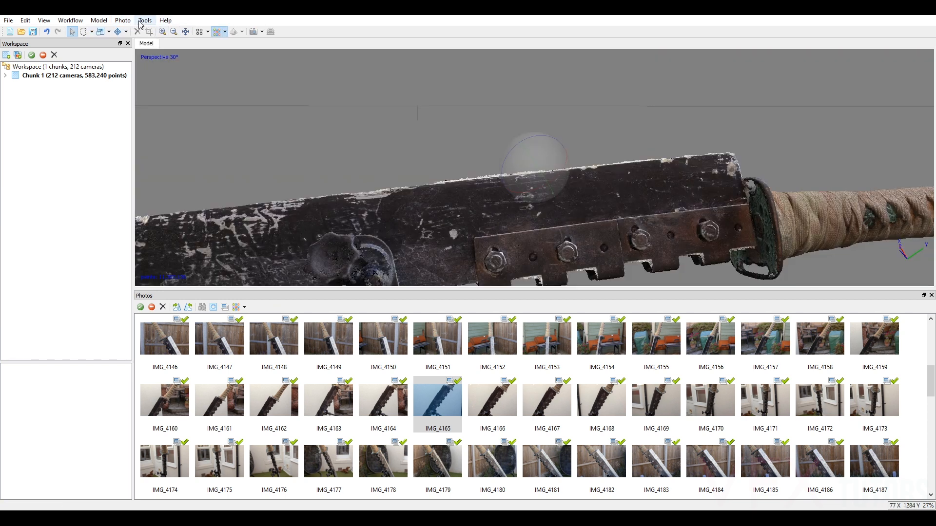
Select the dense cloud points covered by IMG_4165's mask, with edge softness 4, and delete them.
{"action": "left_click", "coordinate": [142, 21]}
{"action": "mouse_move", "coordinate": [214, 43]}
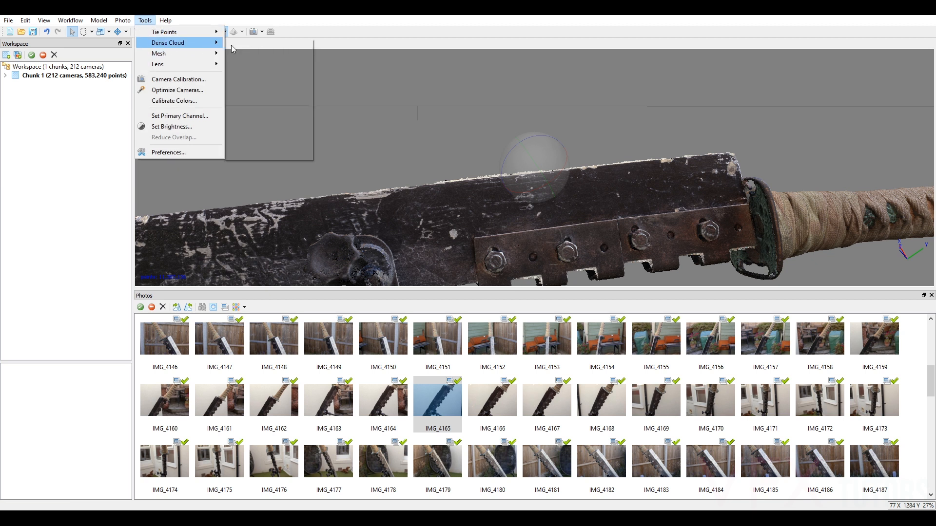
{"action": "left_click", "coordinate": [271, 69]}
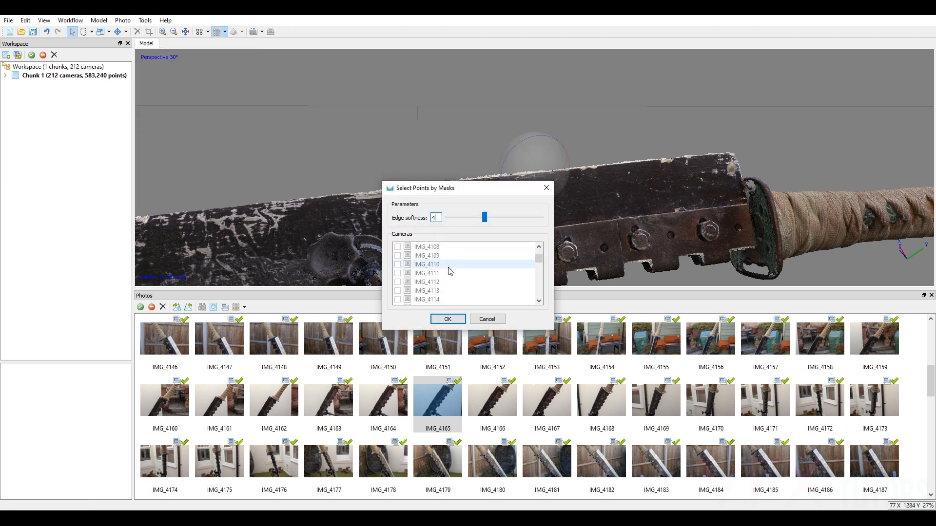
{"action": "scroll", "coordinate": [458, 265], "scroll_direction": "down", "scroll_amount": 8}
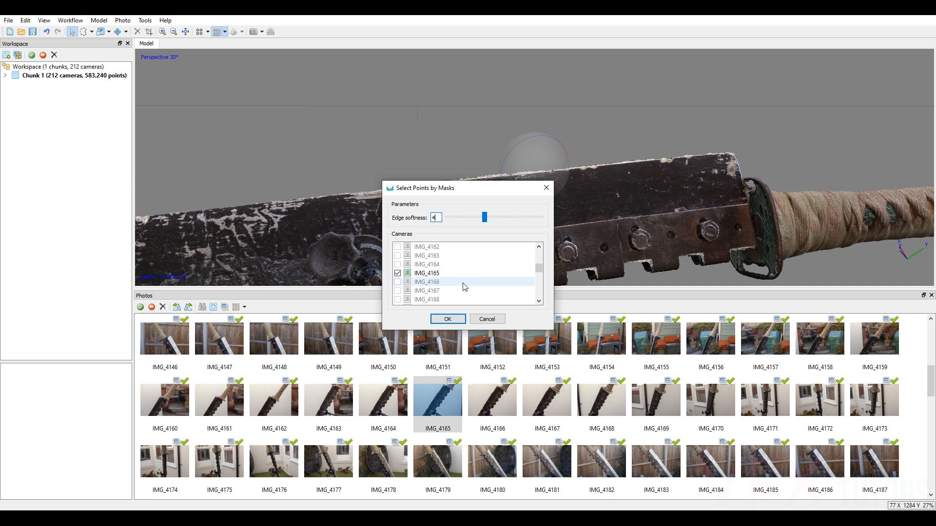
{"action": "left_click", "coordinate": [447, 319]}
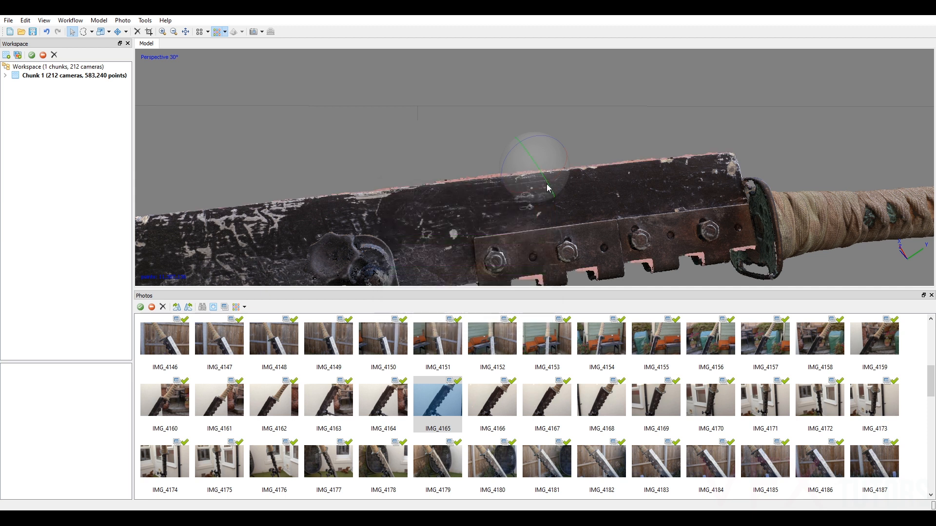
{"action": "scroll", "coordinate": [547, 188], "scroll_direction": "up", "scroll_amount": 5}
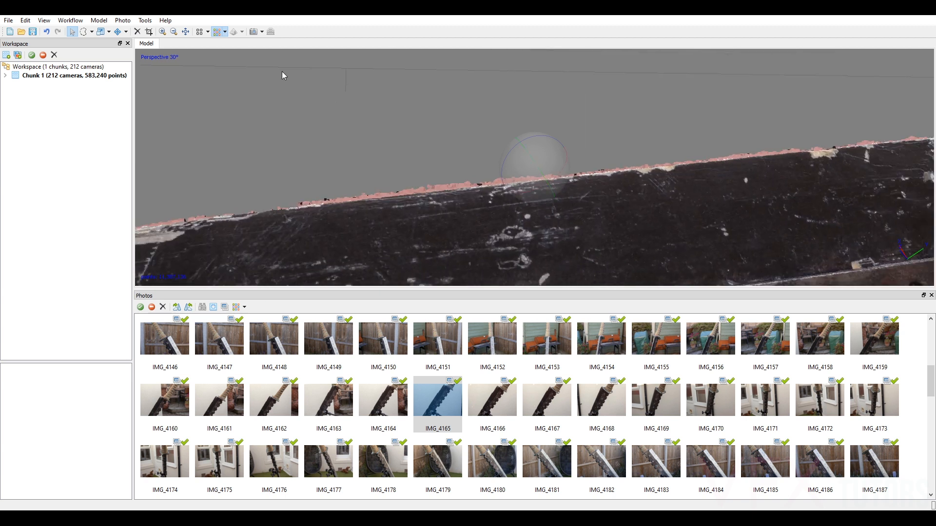
{"action": "left_click", "coordinate": [138, 32]}
{"action": "scroll", "coordinate": [547, 162], "scroll_direction": "down", "scroll_amount": 6}
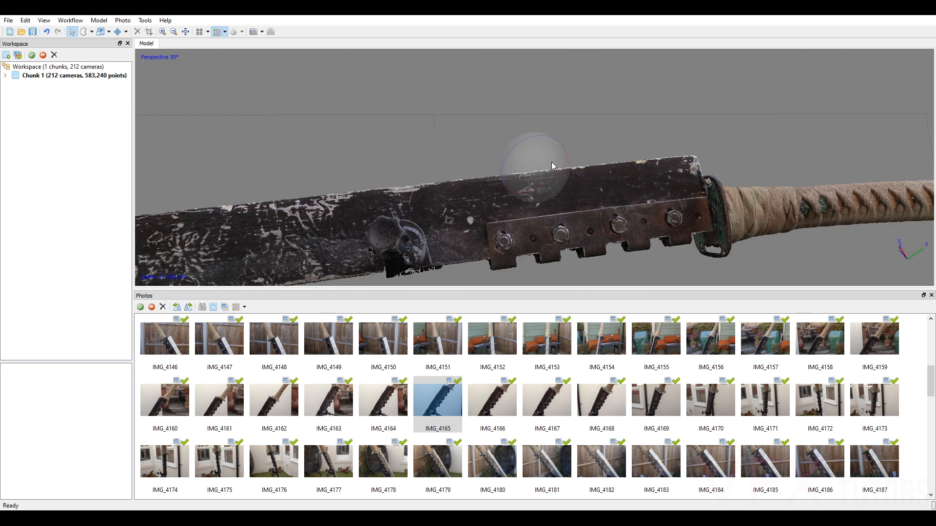
Select the clamp stem points just beneath the blade with a rectangular selection and delete them from the dense cloud.
{"action": "mouse_move", "coordinate": [557, 173]}
{"action": "left_mouse_down"}
{"action": "mouse_move", "coordinate": [520, 162]}
{"action": "mouse_move", "coordinate": [584, 177]}
{"action": "mouse_move", "coordinate": [523, 177]}
{"action": "mouse_move", "coordinate": [564, 156]}
{"action": "left_mouse_up"}
{"action": "scroll", "coordinate": [578, 179], "scroll_direction": "up", "scroll_amount": 4}
{"action": "left_click_drag", "start_coordinate": [541, 186], "coordinate": [527, 164]}
{"action": "scroll", "coordinate": [624, 154], "scroll_direction": "down", "scroll_amount": 6}
{"action": "scroll", "coordinate": [567, 170], "scroll_direction": "up", "scroll_amount": 8}
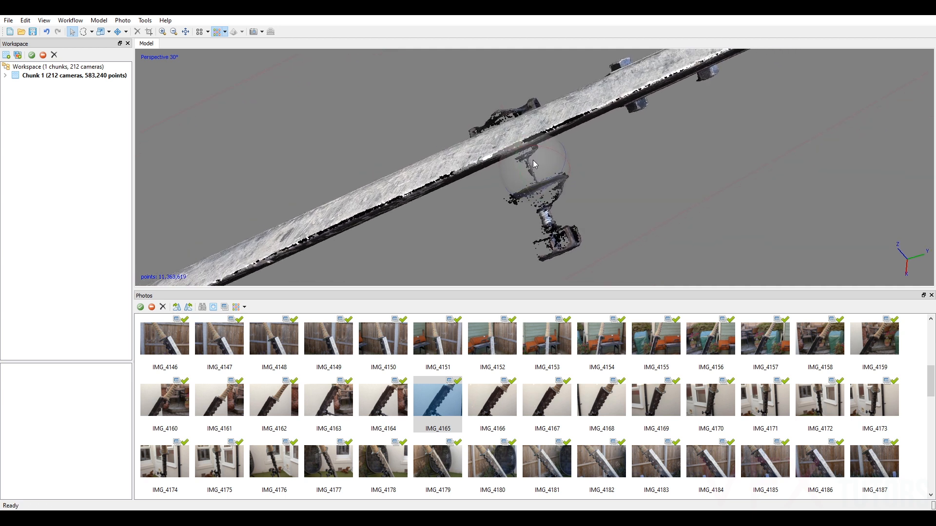
{"action": "scroll", "coordinate": [535, 164], "scroll_direction": "up", "scroll_amount": 2}
{"action": "left_click_drag", "start_coordinate": [520, 202], "coordinate": [551, 163]}
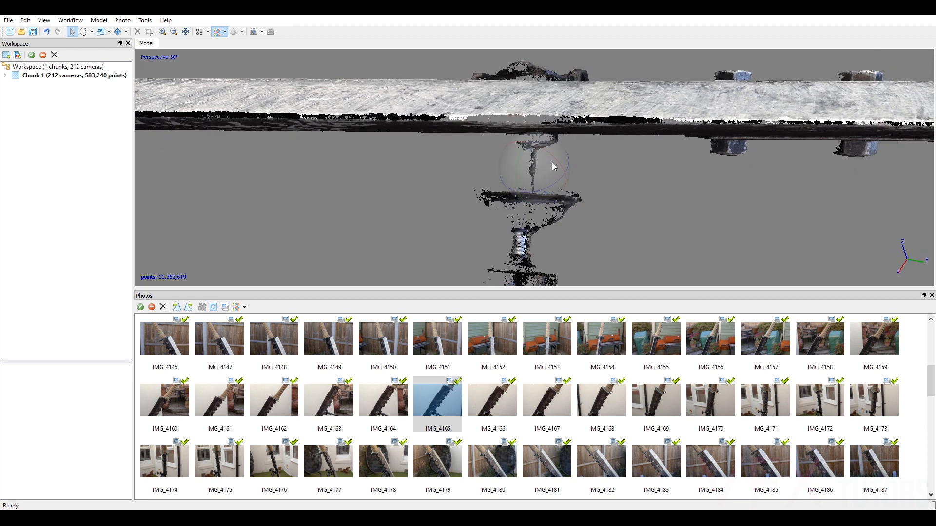
{"action": "left_click", "coordinate": [91, 32]}
{"action": "left_click", "coordinate": [100, 45]}
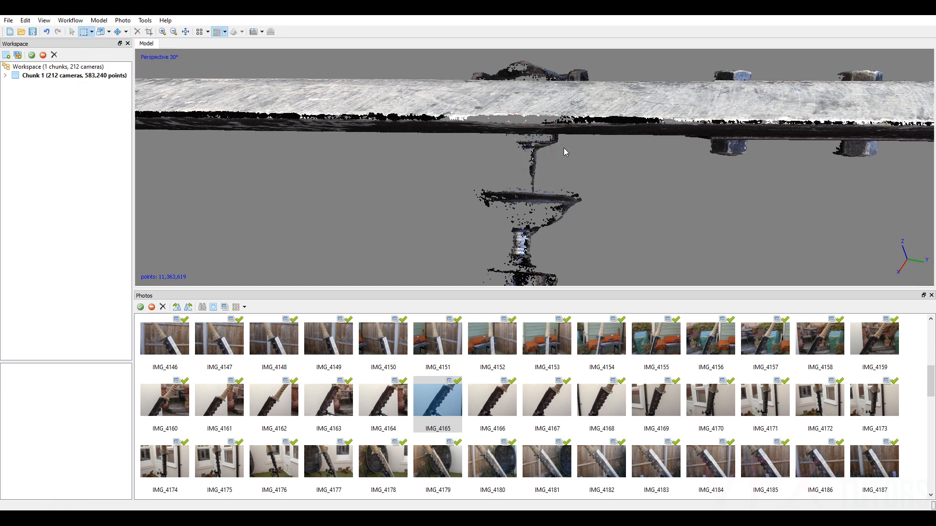
{"action": "left_click_drag", "start_coordinate": [634, 199], "coordinate": [470, 166]}
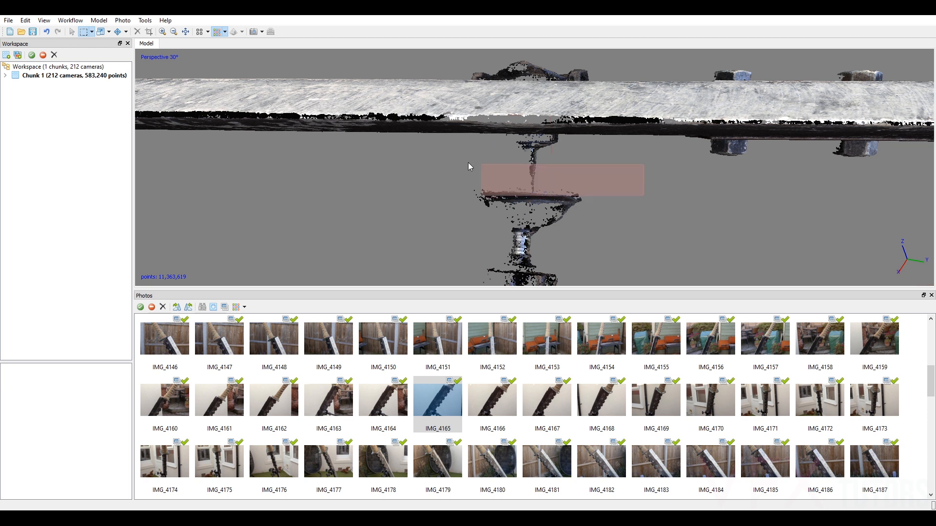
{"action": "left_click_drag", "start_coordinate": [440, 136], "coordinate": [581, 198]}
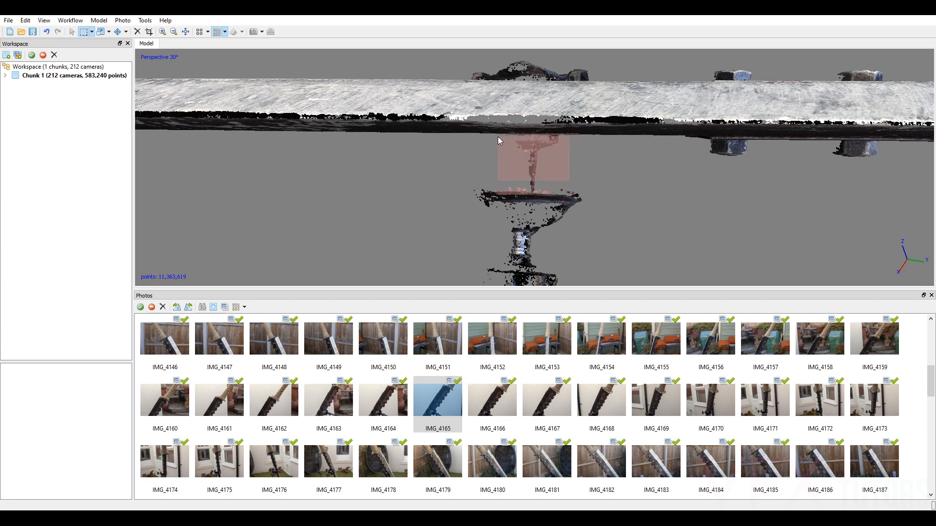
{"action": "left_click_drag", "start_coordinate": [496, 136], "coordinate": [496, 135]}
{"action": "left_click", "coordinate": [137, 33]}
Delete the remaining detached clamp body points floating beneath the blade.
{"action": "scroll", "coordinate": [561, 166], "scroll_direction": "down", "scroll_amount": 2}
{"action": "left_click_drag", "start_coordinate": [579, 166], "coordinate": [394, 320]}
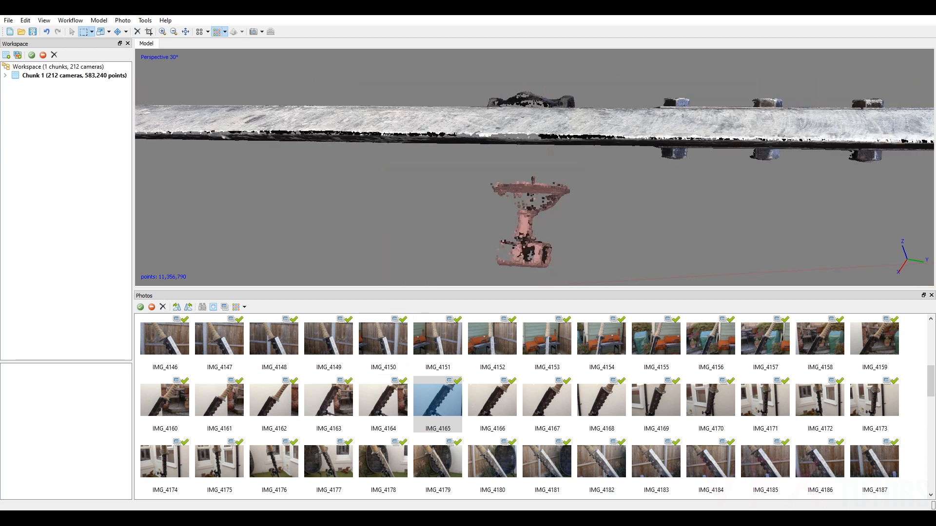
{"action": "left_click", "coordinate": [137, 32]}
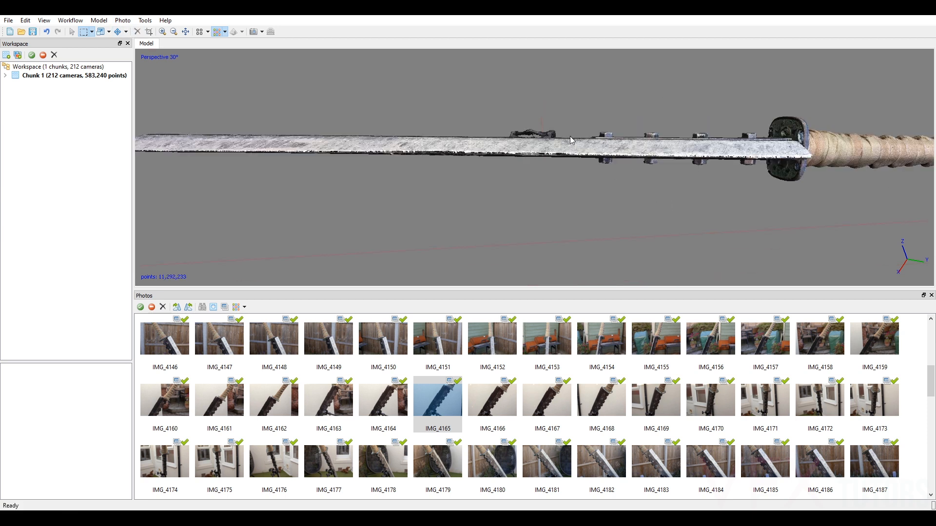
Delete the clamp bracket points sticking out above the blade's opposite face.
{"action": "middle_click_drag", "start_coordinate": [561, 136], "coordinate": [594, 190]}
{"action": "left_click", "coordinate": [72, 32]}
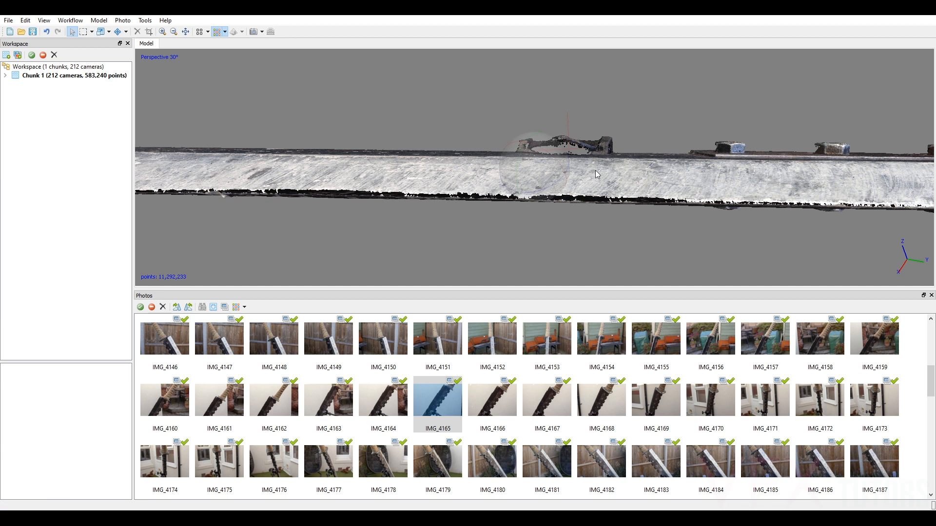
{"action": "left_click_drag", "start_coordinate": [534, 192], "coordinate": [536, 193]}
{"action": "left_click_drag", "start_coordinate": [535, 194], "coordinate": [535, 192]}
{"action": "left_click_drag", "start_coordinate": [591, 156], "coordinate": [636, 164]}
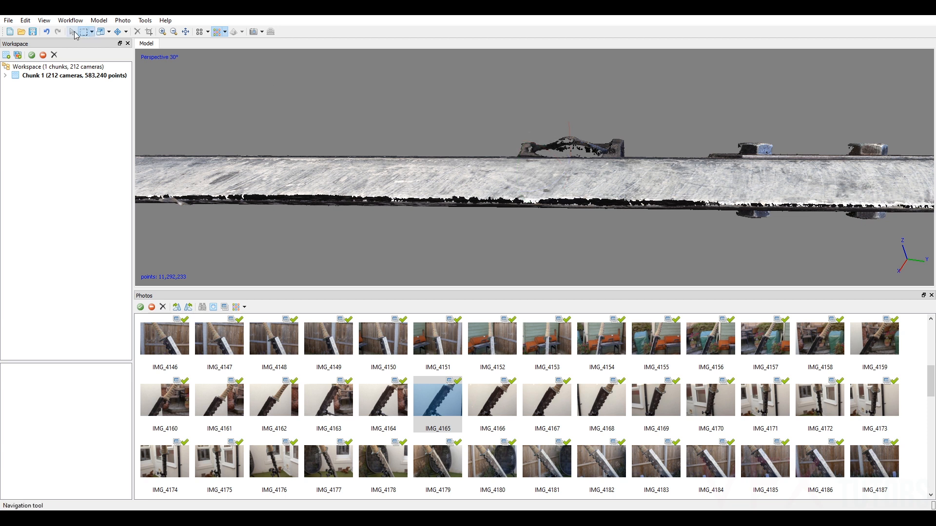
{"action": "left_click_drag", "start_coordinate": [490, 88], "coordinate": [636, 156]}
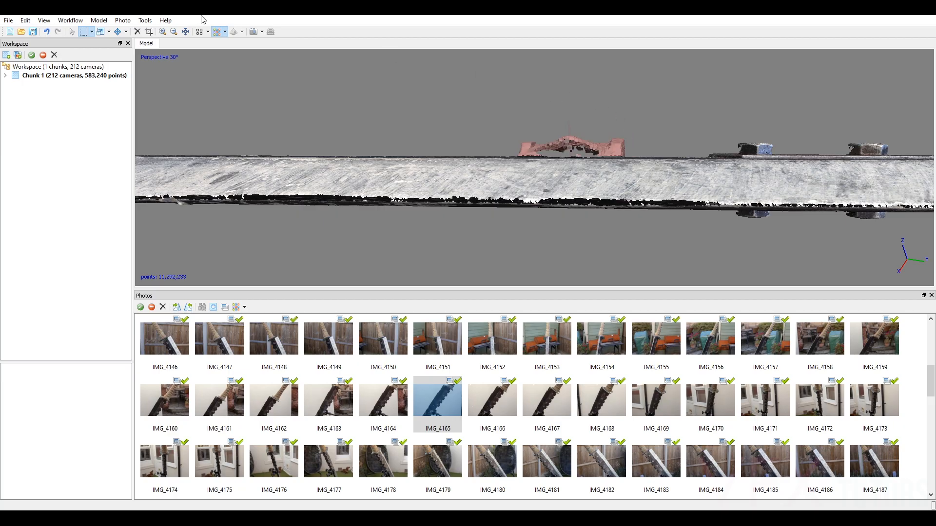
{"action": "left_click", "coordinate": [137, 31]}
Delete the two low clusters of leftover bracket points along the blade surface where the clamp was attached.
{"action": "scroll", "coordinate": [677, 128], "scroll_direction": "up", "scroll_amount": 4}
{"action": "middle_click_drag", "start_coordinate": [712, 116], "coordinate": [727, 140]}
{"action": "left_click_drag", "start_coordinate": [685, 157], "coordinate": [685, 157]}
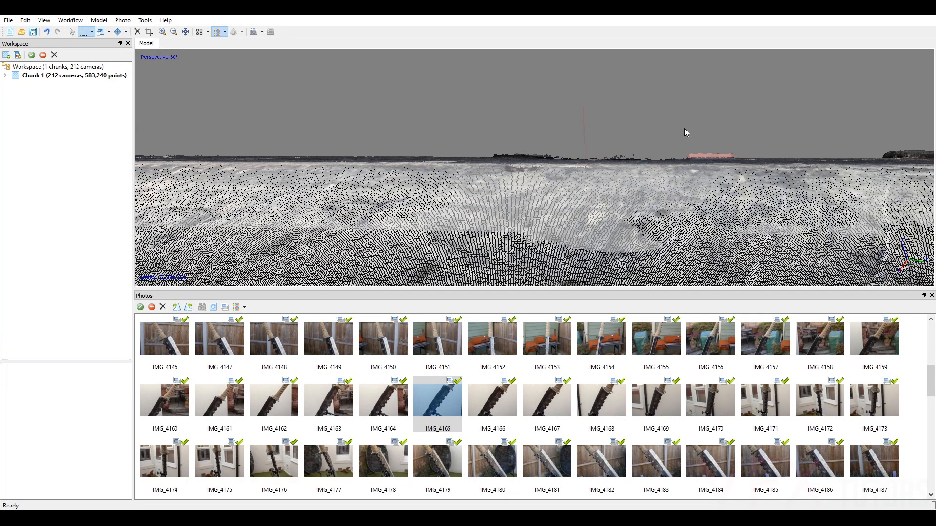
{"action": "left_click", "coordinate": [137, 32]}
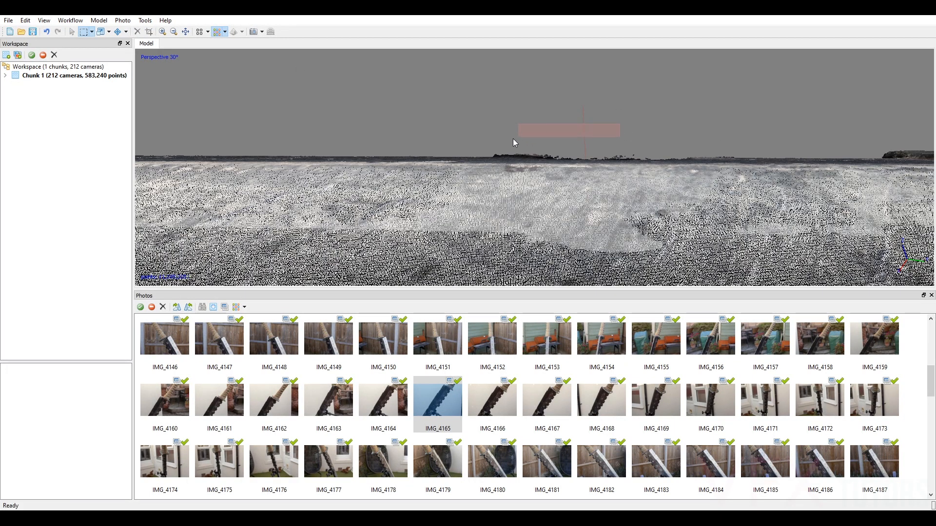
{"action": "left_click_drag", "start_coordinate": [492, 156], "coordinate": [493, 156]}
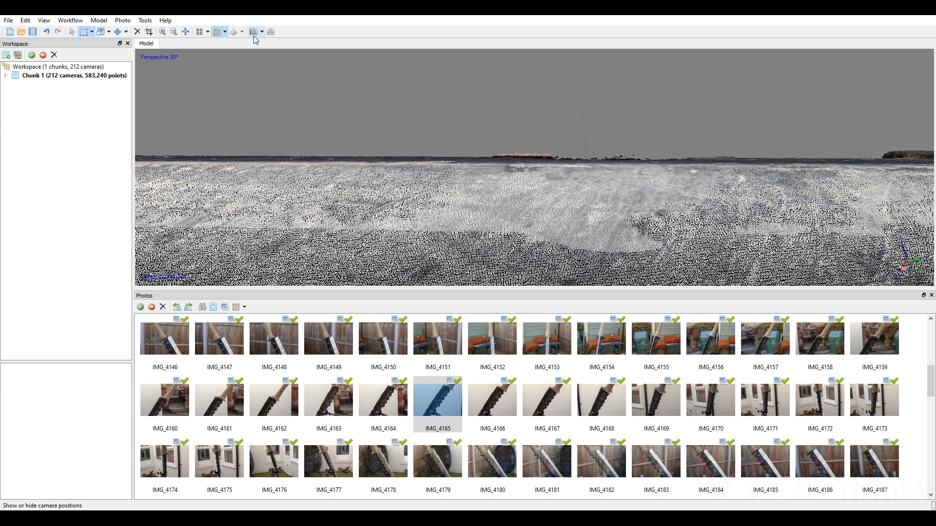
{"action": "left_click", "coordinate": [137, 31]}
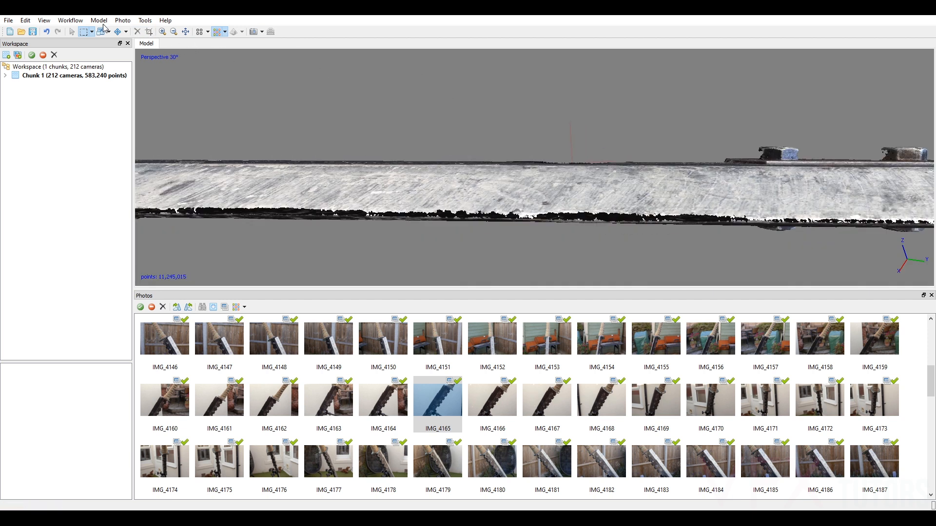
Delete the stray points sticking up around the rim of the dark notch in the blade's spine.
{"action": "left_click", "coordinate": [72, 32]}
{"action": "left_click_drag", "start_coordinate": [531, 160], "coordinate": [660, 156]}
{"action": "scroll", "coordinate": [537, 171], "scroll_direction": "up", "scroll_amount": 2}
{"action": "scroll", "coordinate": [535, 133], "scroll_direction": "up", "scroll_amount": 2}
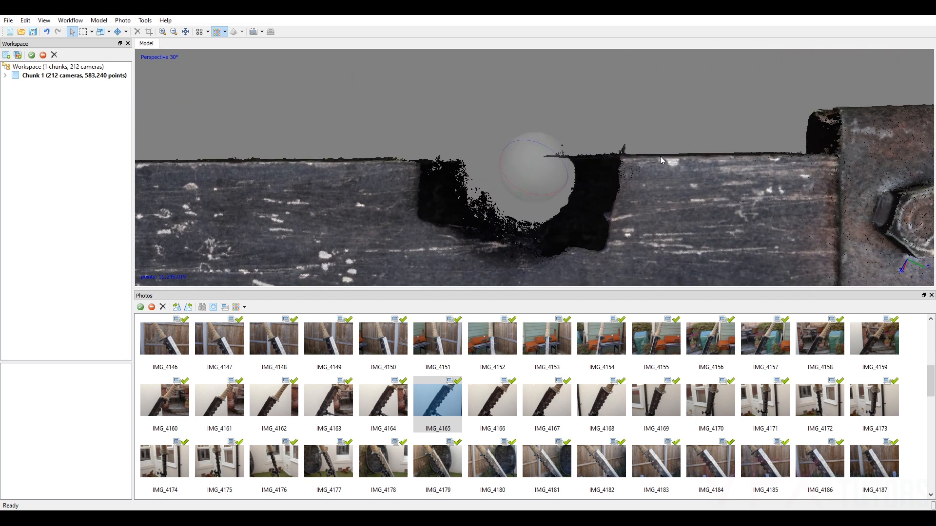
{"action": "left_click", "coordinate": [92, 32]}
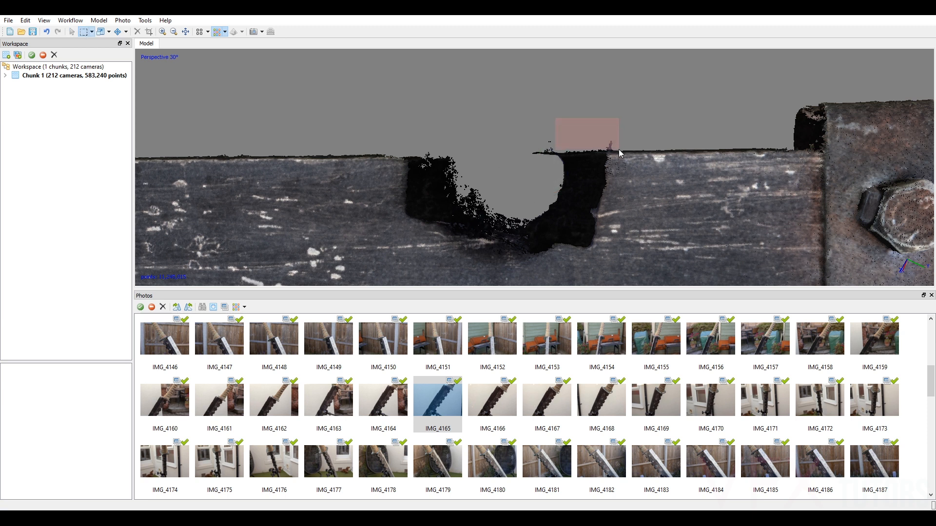
{"action": "left_click", "coordinate": [138, 32]}
{"action": "left_click_drag", "start_coordinate": [501, 114], "coordinate": [537, 136]}
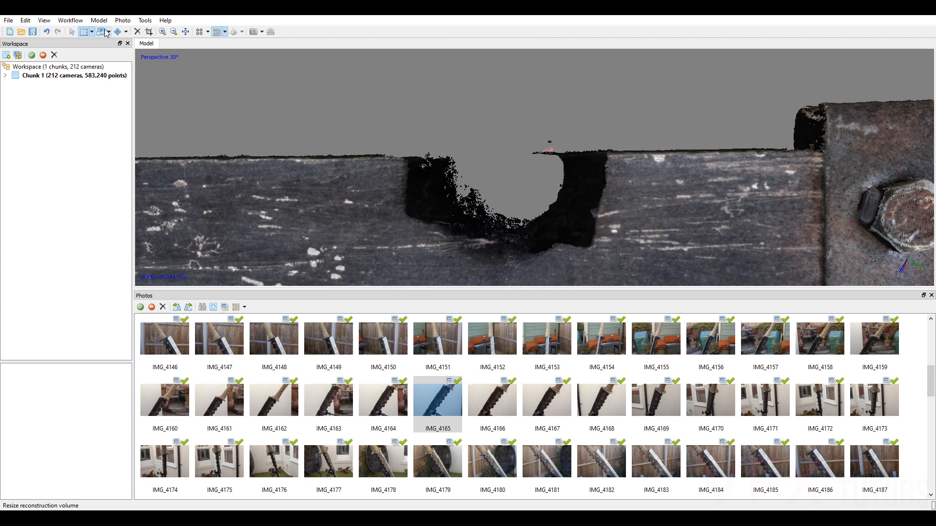
{"action": "left_click", "coordinate": [138, 32]}
{"action": "left_click_drag", "start_coordinate": [472, 118], "coordinate": [424, 153]}
{"action": "left_click", "coordinate": [138, 32]}
Delete the stray points along the tip-side edges of the first and second hinge knuckles.
{"action": "scroll", "coordinate": [467, 123], "scroll_direction": "down", "scroll_amount": 3}
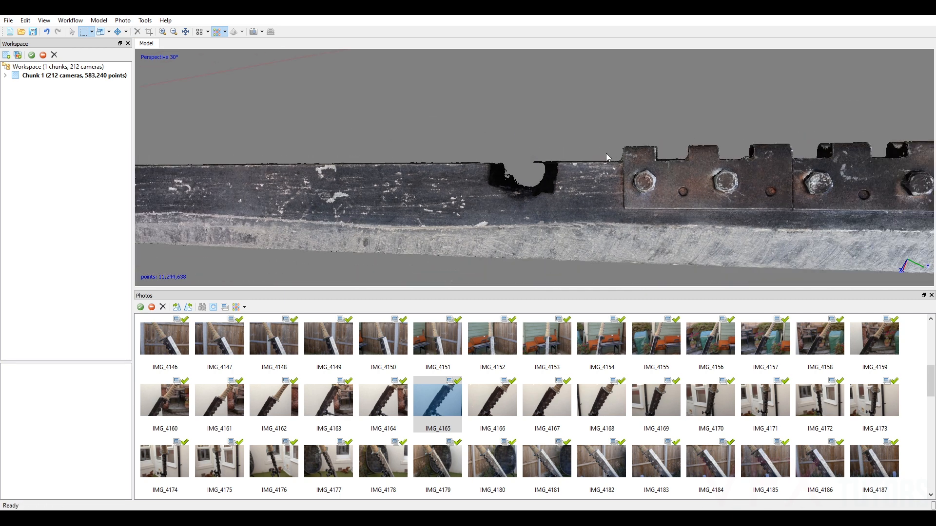
{"action": "scroll", "coordinate": [607, 157], "scroll_direction": "up", "scroll_amount": 5}
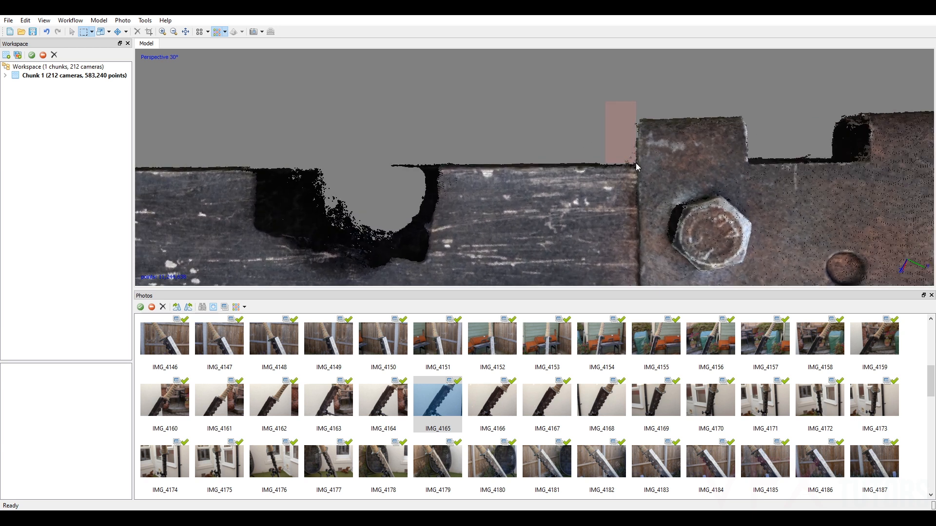
{"action": "left_click", "coordinate": [138, 32]}
{"action": "middle_click_drag", "start_coordinate": [753, 149], "coordinate": [609, 129]}
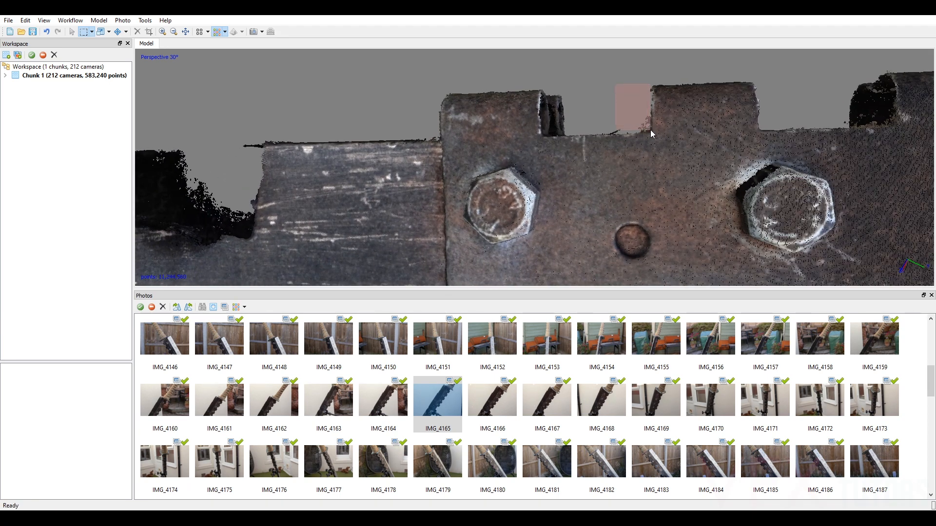
{"action": "left_click", "coordinate": [138, 32]}
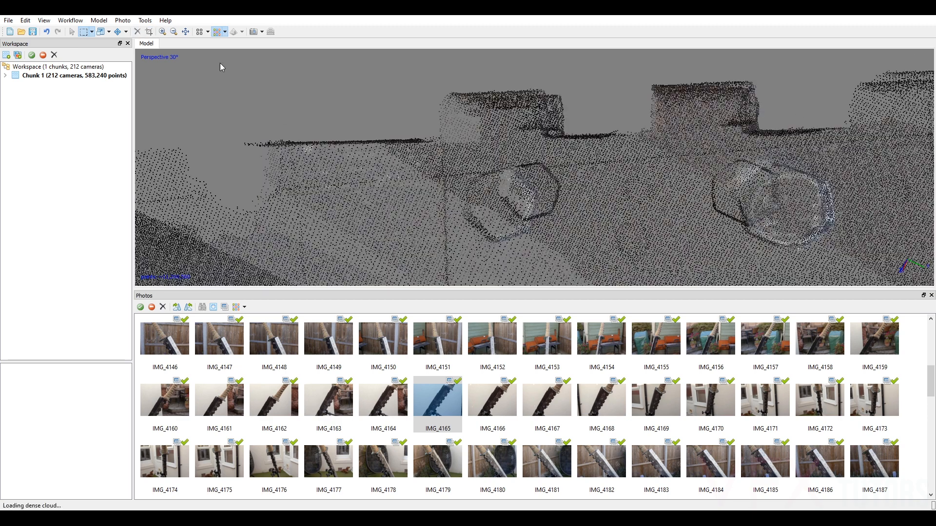
Delete the stray points in the gap between the first two hinge knuckles and along the third knuckle's tip-side edge.
{"action": "mouse_move", "coordinate": [759, 116]}
{"action": "middle_mouse_down"}
{"action": "mouse_move", "coordinate": [738, 115]}
{"action": "mouse_move", "coordinate": [728, 137]}
{"action": "mouse_move", "coordinate": [766, 119]}
{"action": "middle_mouse_up"}
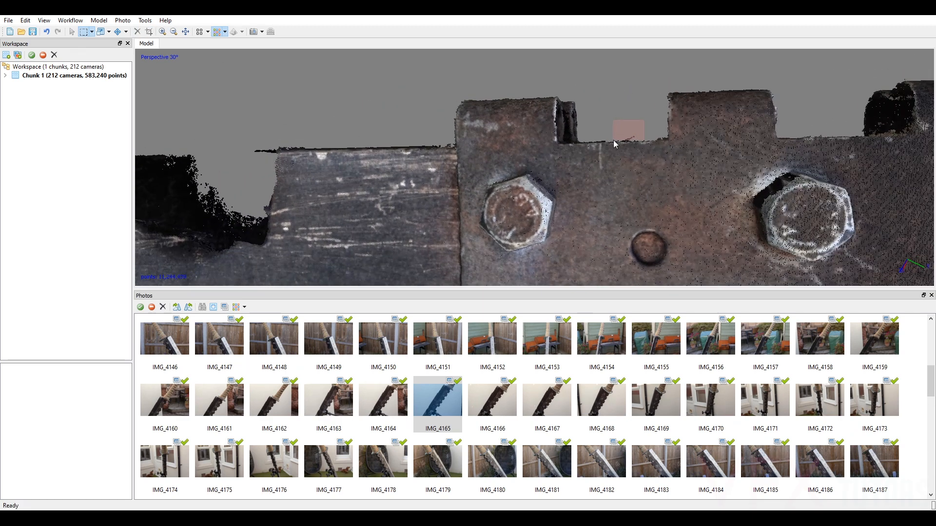
{"action": "left_click", "coordinate": [137, 32]}
{"action": "middle_click_drag", "start_coordinate": [624, 123], "coordinate": [653, 109]}
{"action": "left_click_drag", "start_coordinate": [638, 104], "coordinate": [679, 146]}
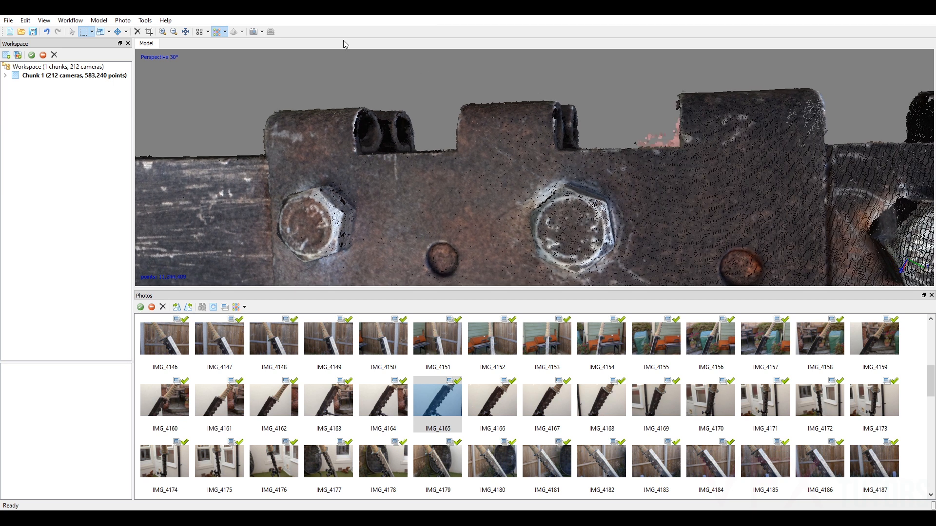
{"action": "left_click", "coordinate": [138, 32]}
{"action": "left_click", "coordinate": [137, 32]}
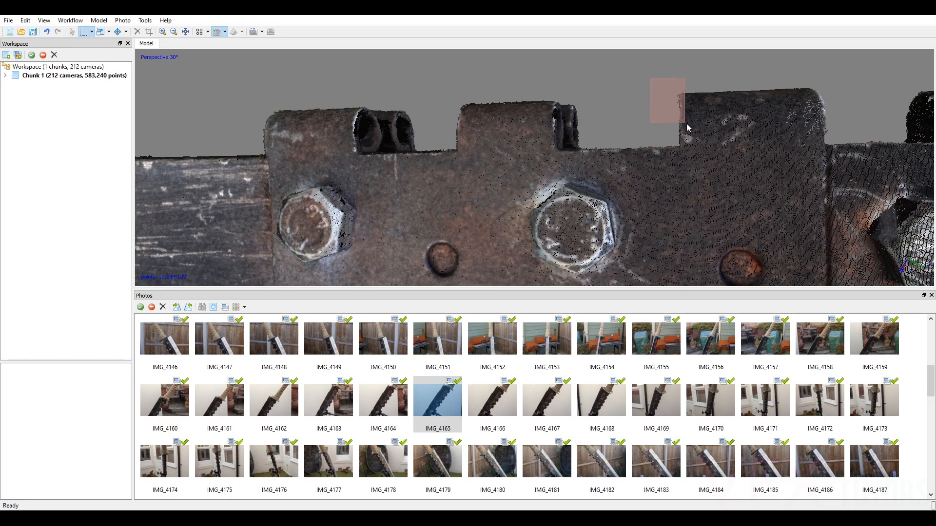
{"action": "left_click", "coordinate": [138, 33]}
Delete the stray points along the tip-side edges of the fourth and fifth hinge knuckles.
{"action": "middle_click_drag", "start_coordinate": [783, 185], "coordinate": [585, 187]}
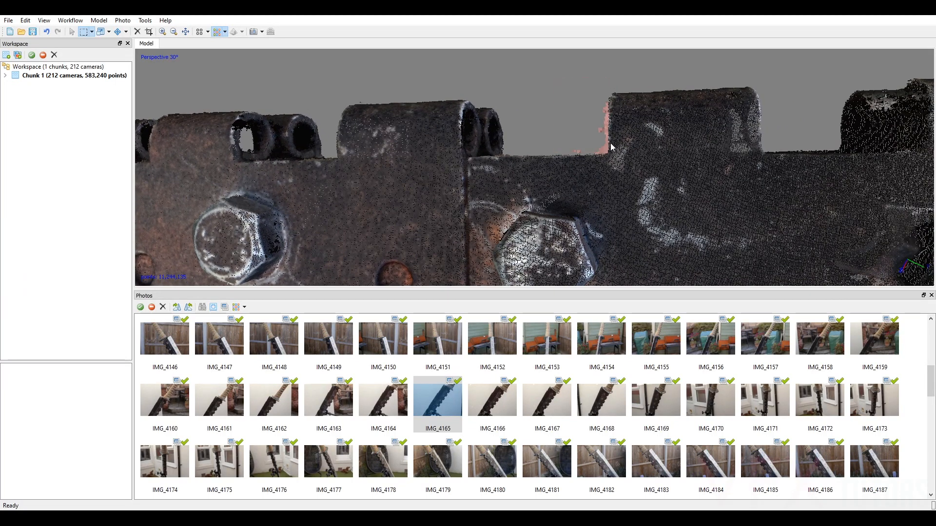
{"action": "left_click", "coordinate": [138, 33]}
{"action": "middle_click_drag", "start_coordinate": [767, 97], "coordinate": [626, 103]}
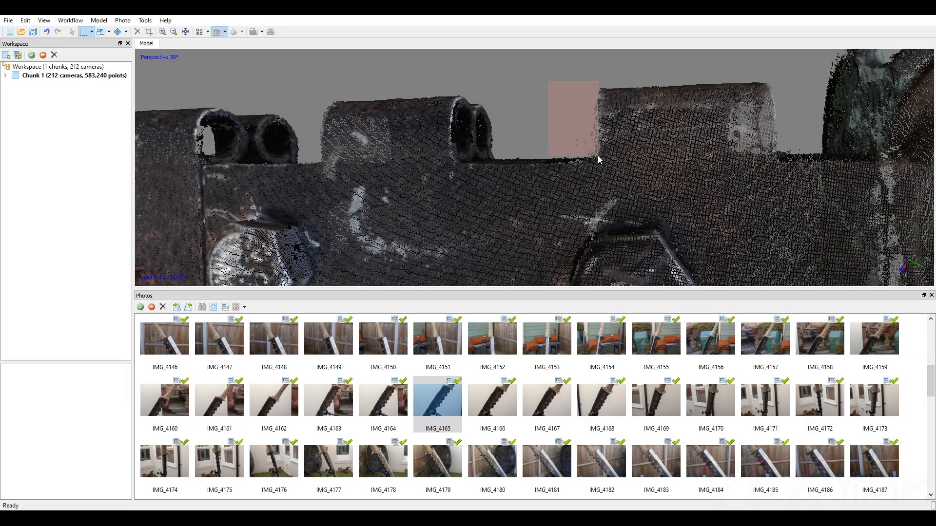
{"action": "left_click_drag", "start_coordinate": [598, 160], "coordinate": [598, 160]}
{"action": "left_click", "coordinate": [137, 32]}
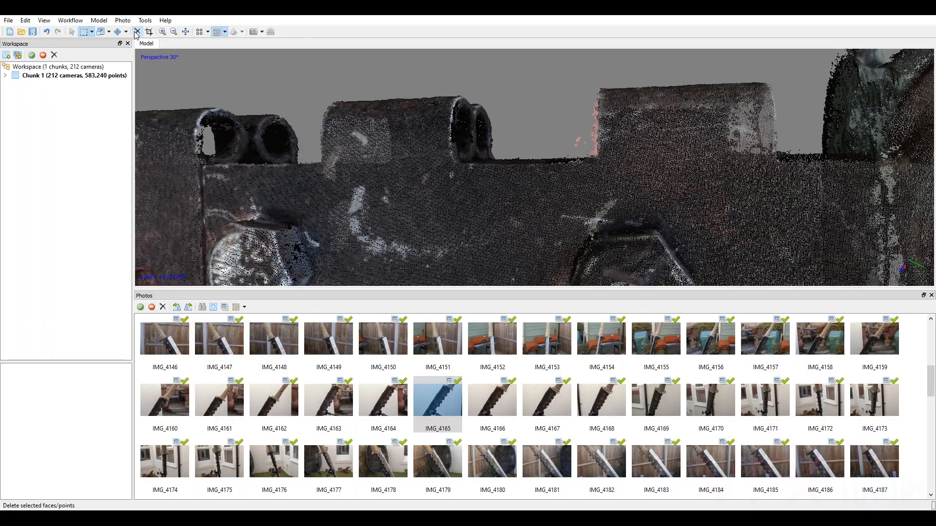
Delete the stray points above the spine between the last hinge knuckle and the sword guard.
{"action": "middle_click_drag", "start_coordinate": [794, 111], "coordinate": [700, 111]}
{"action": "left_click_drag", "start_coordinate": [676, 105], "coordinate": [628, 132]}
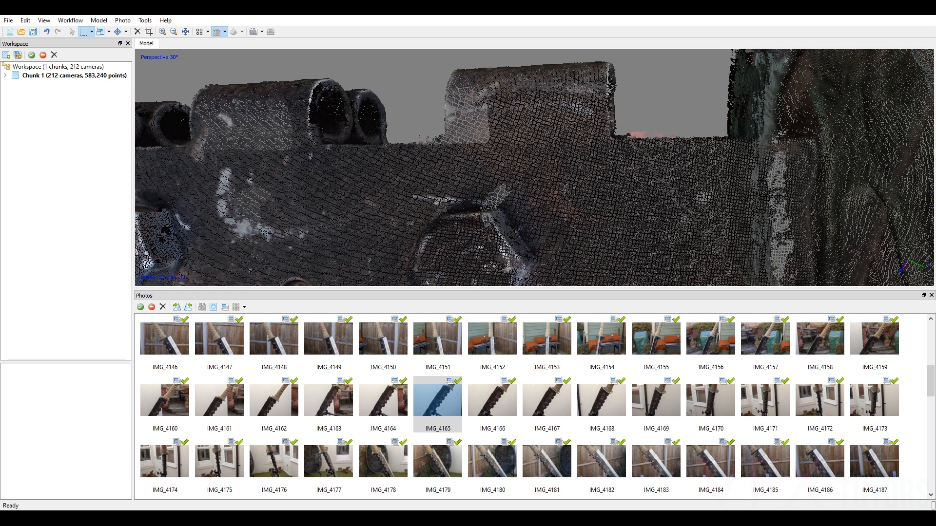
{"action": "left_click", "coordinate": [137, 32]}
Examine the cleaned dense cloud from several angles, checking the handle wrap and its diamond-shaped openings up close.
{"action": "scroll", "coordinate": [523, 122], "scroll_direction": "down", "scroll_amount": 8}
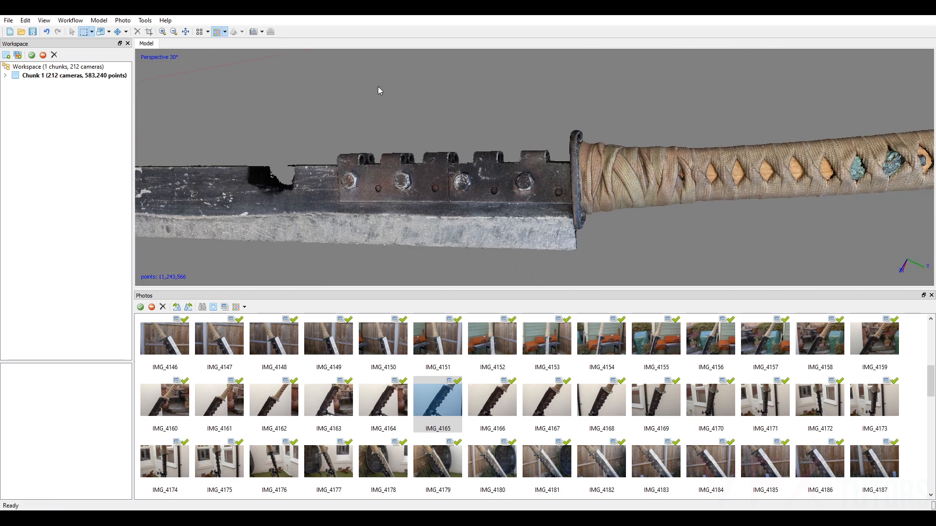
{"action": "left_click", "coordinate": [76, 33]}
{"action": "scroll", "coordinate": [386, 111], "scroll_direction": "down", "scroll_amount": 3}
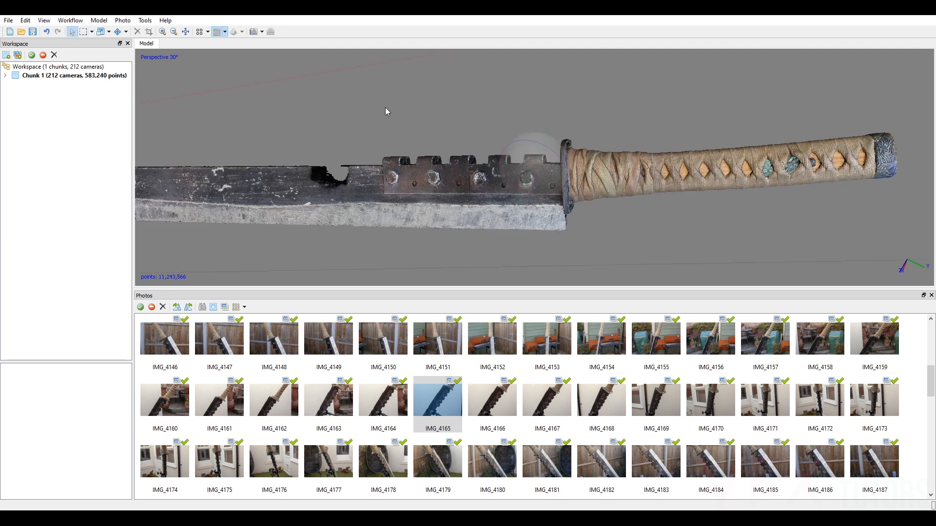
{"action": "left_click_drag", "start_coordinate": [383, 165], "coordinate": [330, 259]}
{"action": "left_click_drag", "start_coordinate": [539, 174], "coordinate": [467, 90]}
{"action": "scroll", "coordinate": [824, 180], "scroll_direction": "up", "scroll_amount": 5}
{"action": "middle_click_drag", "start_coordinate": [824, 180], "coordinate": [833, 72]}
{"action": "scroll", "coordinate": [494, 142], "scroll_direction": "up", "scroll_amount": 2}
{"action": "scroll", "coordinate": [494, 141], "scroll_direction": "up", "scroll_amount": 3}
{"action": "scroll", "coordinate": [676, 159], "scroll_direction": "up", "scroll_amount": 2}
{"action": "scroll", "coordinate": [675, 165], "scroll_direction": "down", "scroll_amount": 1}
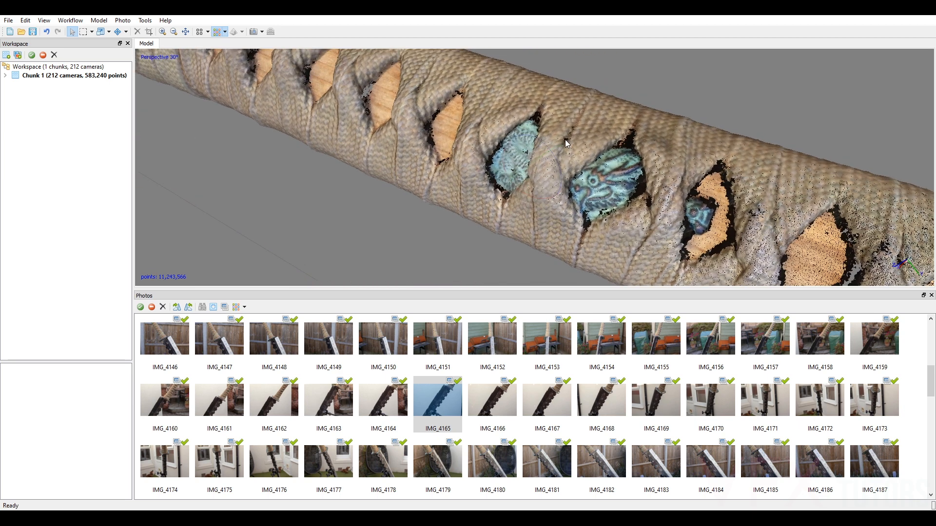
{"action": "scroll", "coordinate": [717, 146], "scroll_direction": "down", "scroll_amount": 2}
{"action": "scroll", "coordinate": [720, 142], "scroll_direction": "down", "scroll_amount": 3}
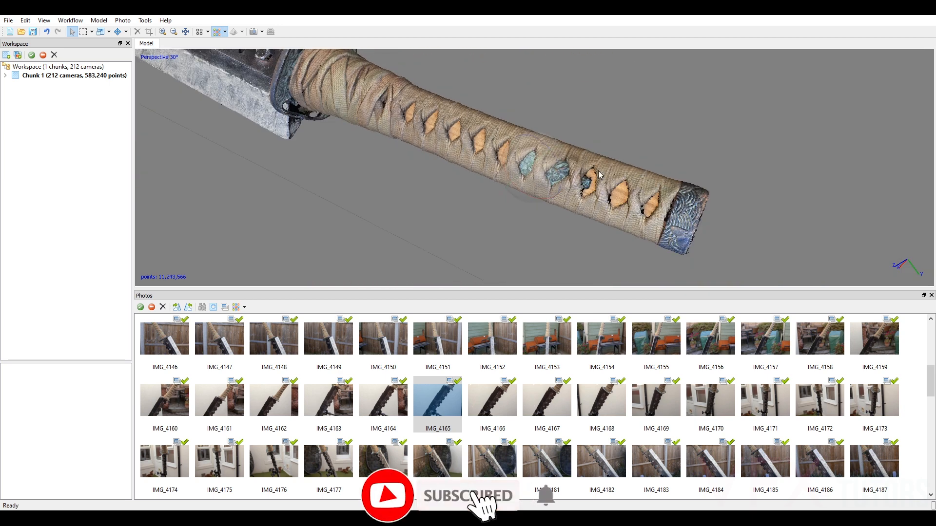
{"action": "left_click_drag", "start_coordinate": [548, 179], "coordinate": [553, 163]}
{"action": "scroll", "coordinate": [553, 159], "scroll_direction": "up", "scroll_amount": 1}
{"action": "middle_click_drag", "start_coordinate": [553, 155], "coordinate": [626, 204]}
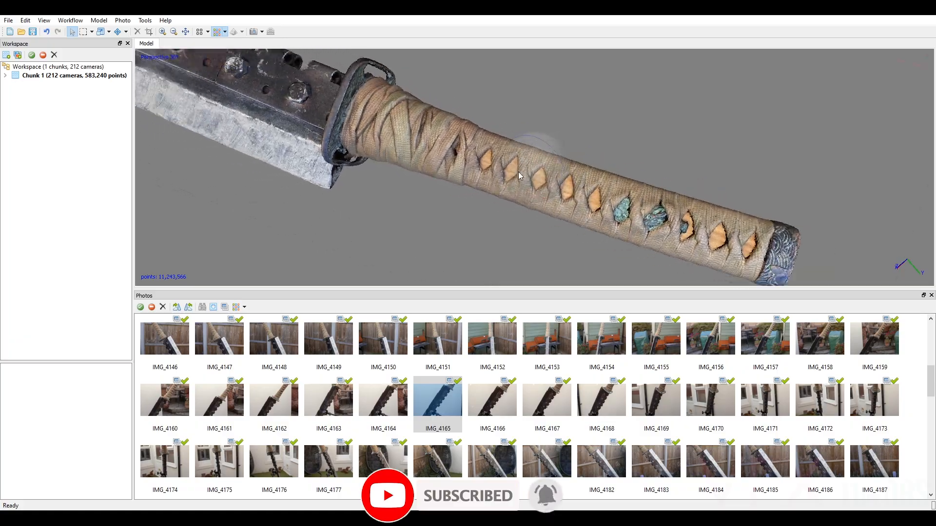
{"action": "scroll", "coordinate": [575, 180], "scroll_direction": "up", "scroll_amount": 6}
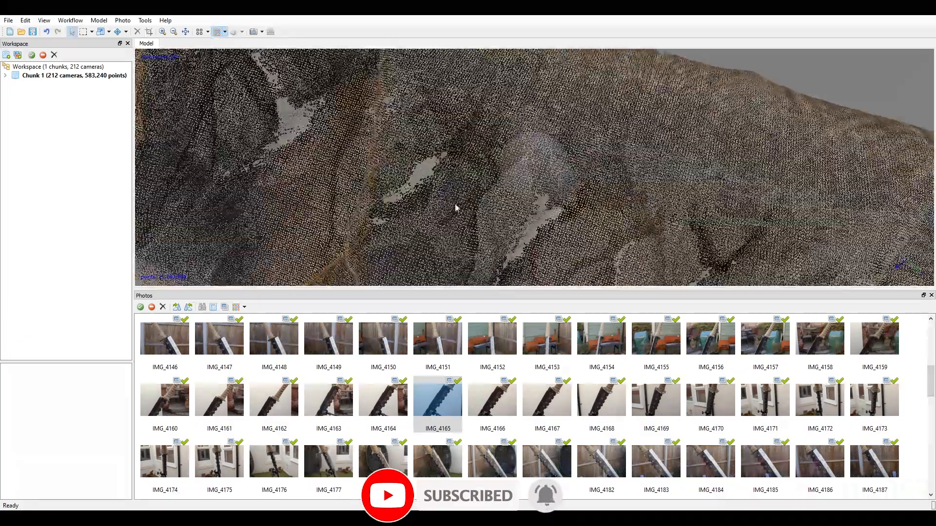
{"action": "scroll", "coordinate": [532, 153], "scroll_direction": "up", "scroll_amount": 3}
{"action": "scroll", "coordinate": [564, 153], "scroll_direction": "down", "scroll_amount": 3}
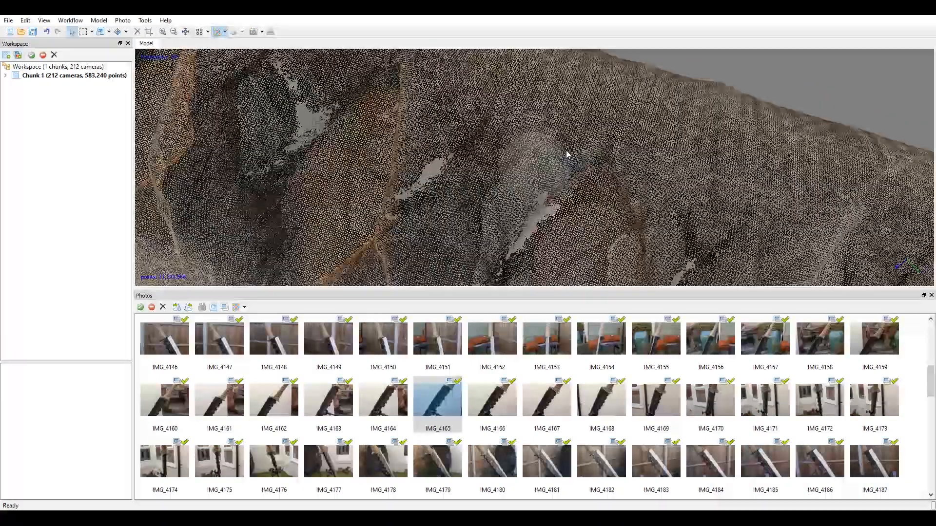
Save the project as a new version named PropSword_v003 in the Scan folder.
{"action": "scroll", "coordinate": [568, 152], "scroll_direction": "down", "scroll_amount": 8}
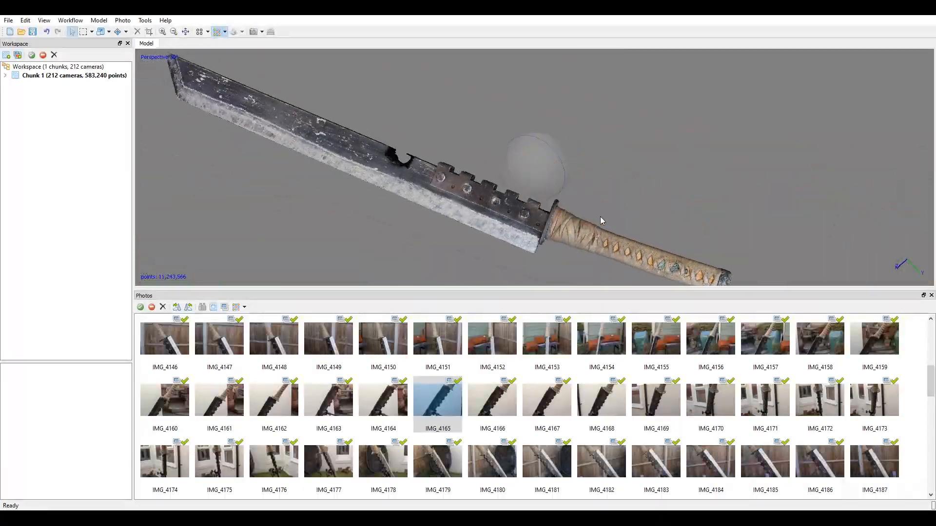
{"action": "left_click_drag", "start_coordinate": [565, 194], "coordinate": [533, 200]}
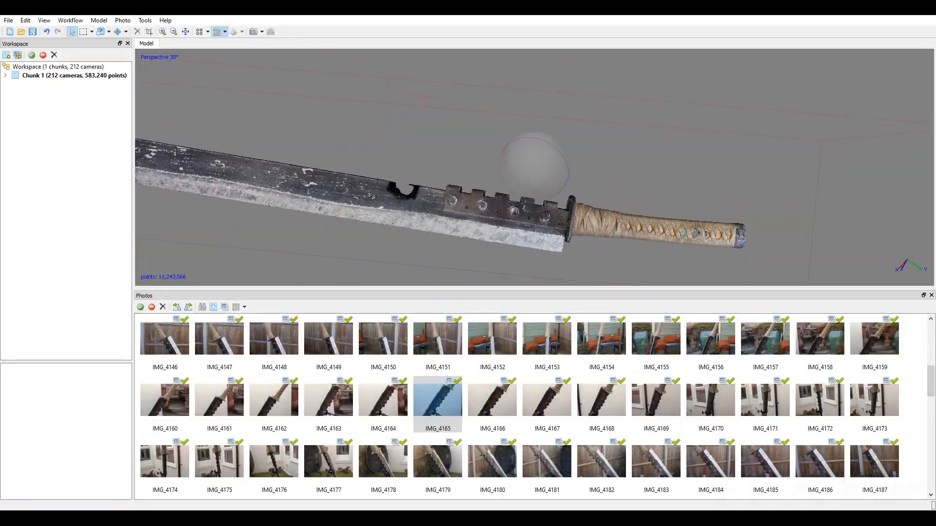
{"action": "left_click", "coordinate": [8, 22]}
{"action": "left_click", "coordinate": [33, 74]}
{"action": "left_click", "coordinate": [149, 117]}
{"action": "left_click", "coordinate": [116, 371]}
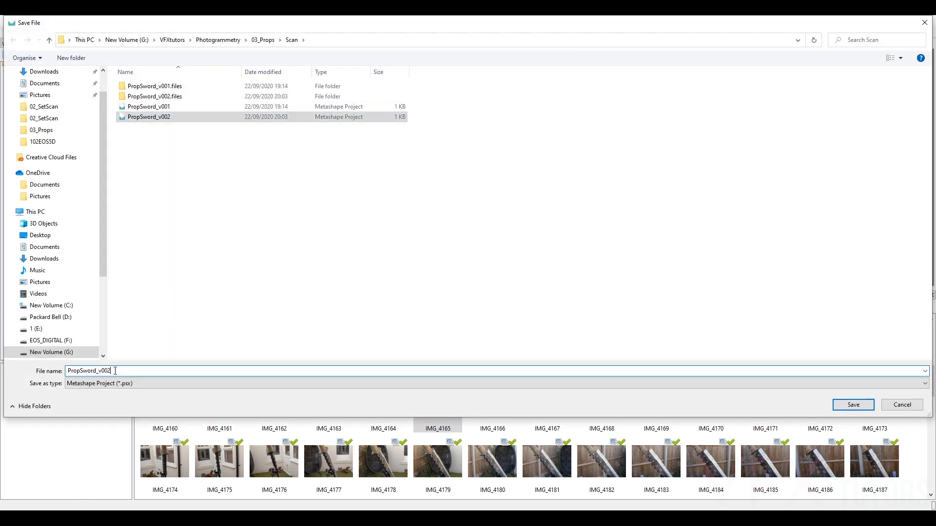
{"action": "key", "text": "BackSpace"}
{"action": "type", "text": "3"}
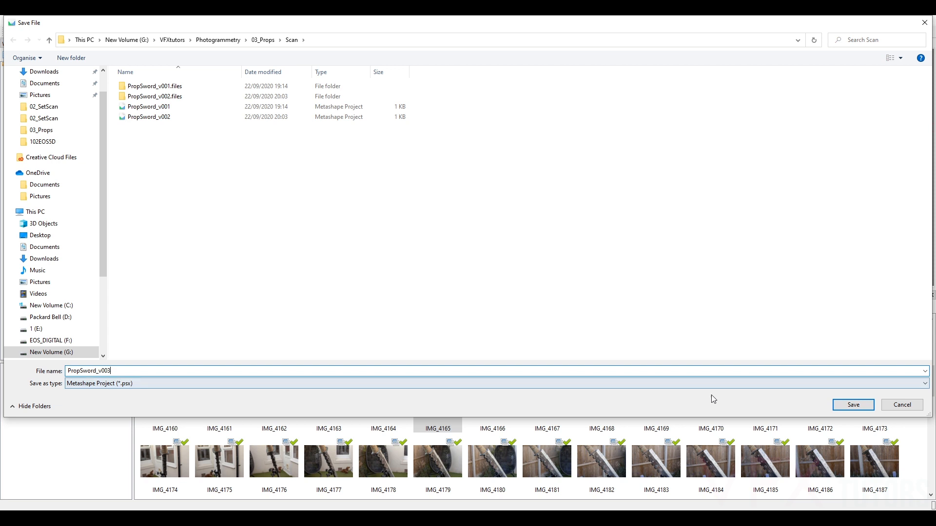
{"action": "left_click", "coordinate": [839, 408]}
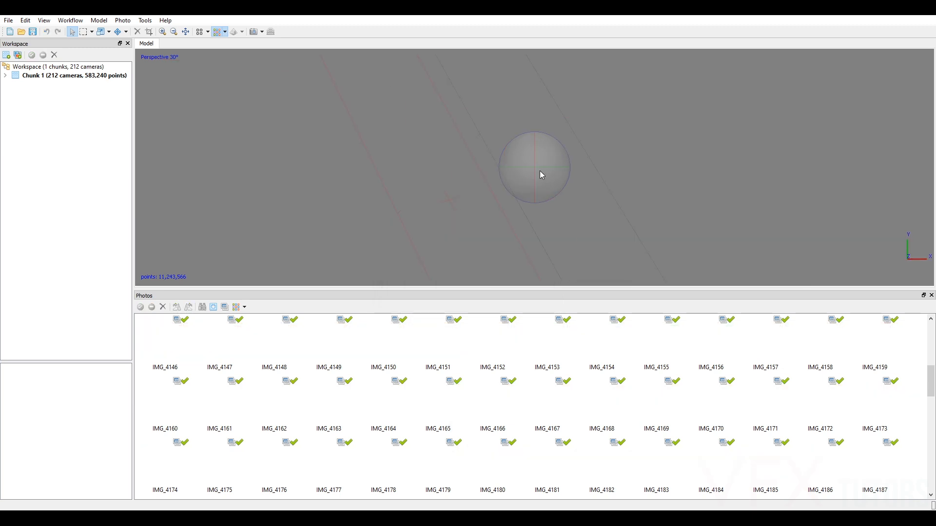
Filter the dense cloud by confidence with a maximum of 255, hiding the low-confidence stray points around the sword.
{"action": "left_click_drag", "start_coordinate": [530, 175], "coordinate": [560, 211]}
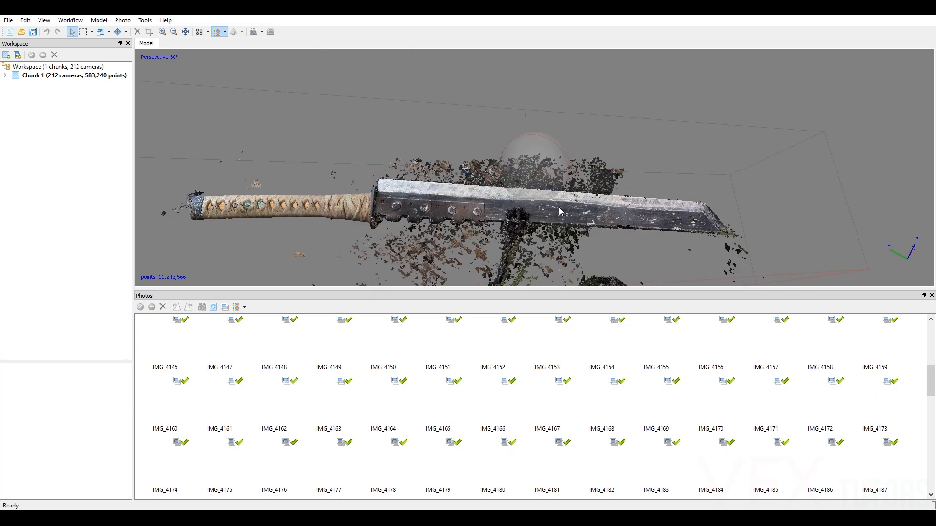
{"action": "left_click_drag", "start_coordinate": [528, 155], "coordinate": [528, 162]}
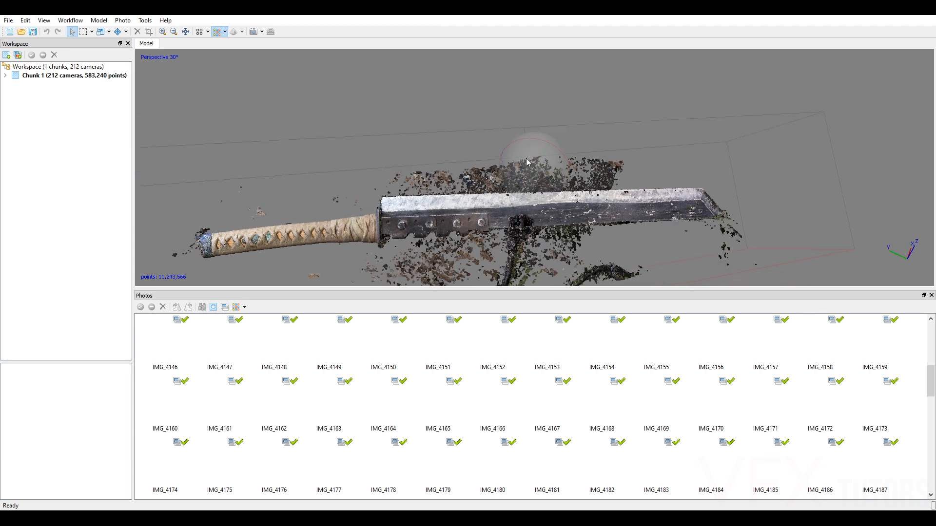
{"action": "left_click", "coordinate": [142, 21]}
{"action": "mouse_move", "coordinate": [168, 43]}
{"action": "left_click", "coordinate": [253, 96]}
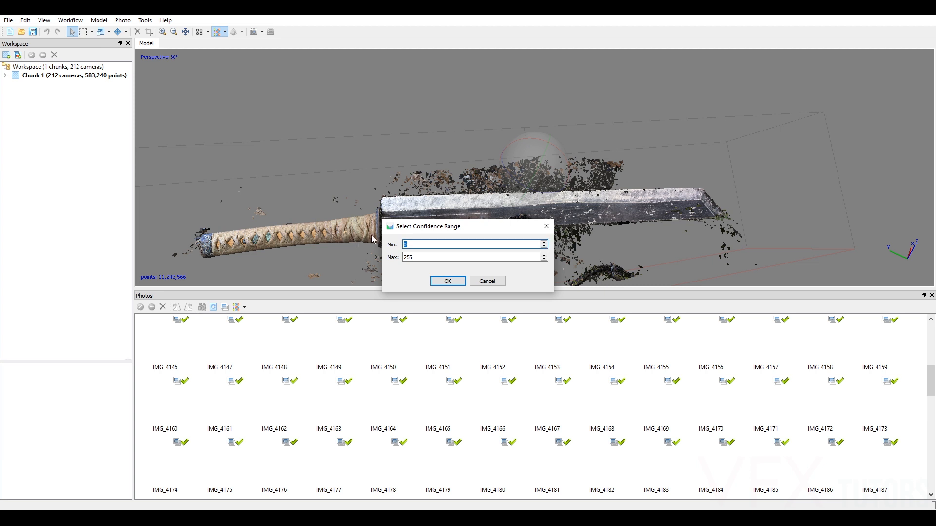
{"action": "left_click", "coordinate": [447, 281]}
Examine the filtered dense cloud from several angles, checking the blade, hinge knuckles, guard and handle.
{"action": "scroll", "coordinate": [543, 178], "scroll_direction": "up", "scroll_amount": 5}
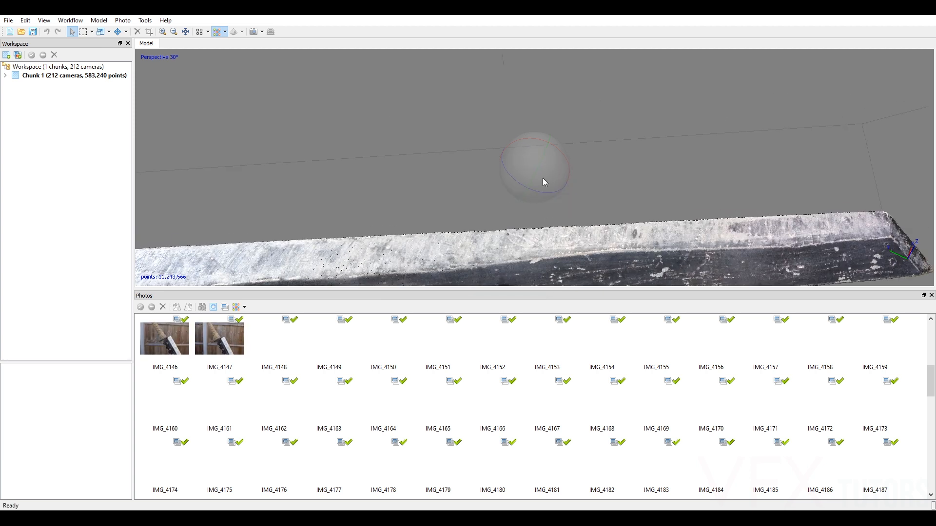
{"action": "left_click_drag", "start_coordinate": [537, 179], "coordinate": [520, 59]}
{"action": "scroll", "coordinate": [532, 81], "scroll_direction": "down", "scroll_amount": 2}
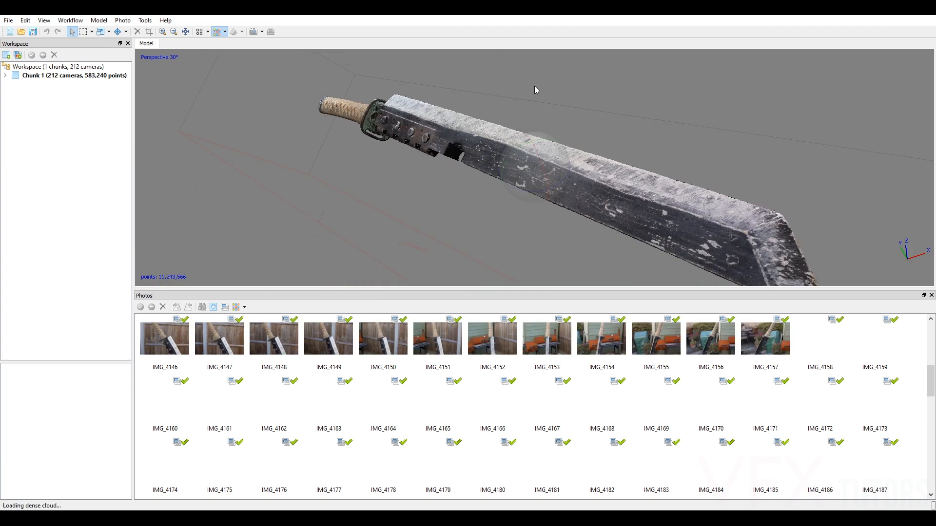
{"action": "scroll", "coordinate": [544, 146], "scroll_direction": "down", "scroll_amount": 2}
{"action": "left_click_drag", "start_coordinate": [544, 146], "coordinate": [570, 151]}
{"action": "scroll", "coordinate": [537, 148], "scroll_direction": "up", "scroll_amount": 4}
{"action": "middle_click_drag", "start_coordinate": [535, 175], "coordinate": [667, 263]}
{"action": "mouse_move", "coordinate": [502, 181]}
{"action": "left_mouse_down"}
{"action": "mouse_move", "coordinate": [538, 192]}
{"action": "mouse_move", "coordinate": [566, 170]}
{"action": "mouse_move", "coordinate": [502, 188]}
{"action": "left_mouse_up"}
{"action": "scroll", "coordinate": [503, 188], "scroll_direction": "up", "scroll_amount": 3}
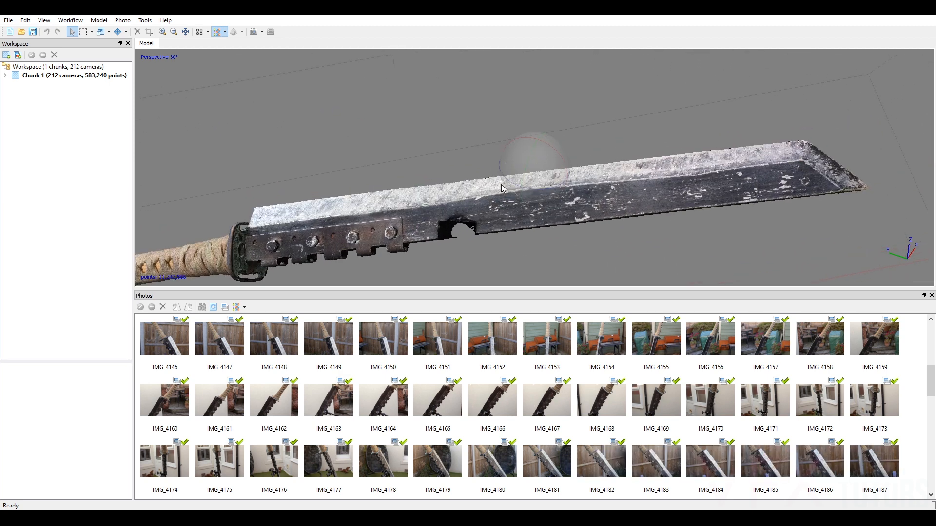
{"action": "mouse_move", "coordinate": [573, 157]}
{"action": "left_mouse_down"}
{"action": "mouse_move", "coordinate": [546, 164]}
{"action": "mouse_move", "coordinate": [574, 167]}
{"action": "left_mouse_up"}
{"action": "left_click_drag", "start_coordinate": [523, 183], "coordinate": [545, 166]}
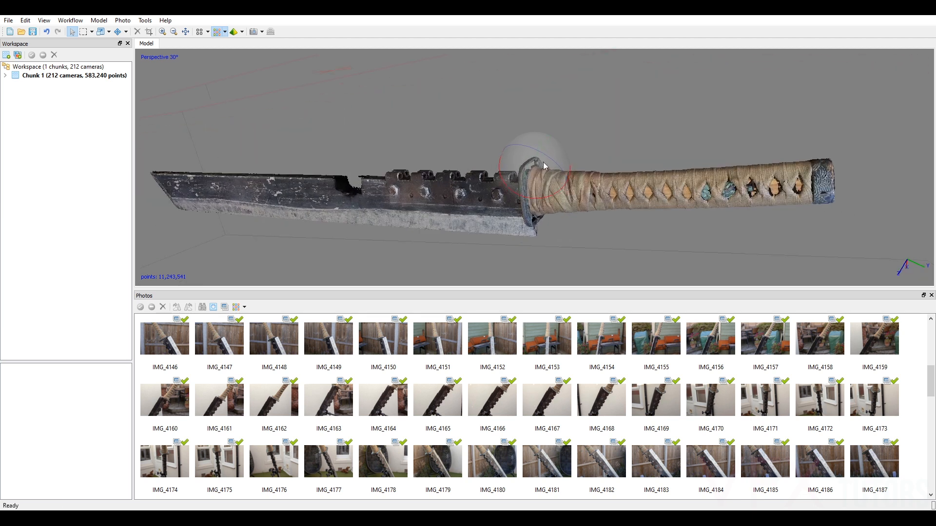
{"action": "left_click_drag", "start_coordinate": [531, 125], "coordinate": [518, 170]}
{"action": "right_click_drag", "start_coordinate": [680, 149], "coordinate": [533, 204]}
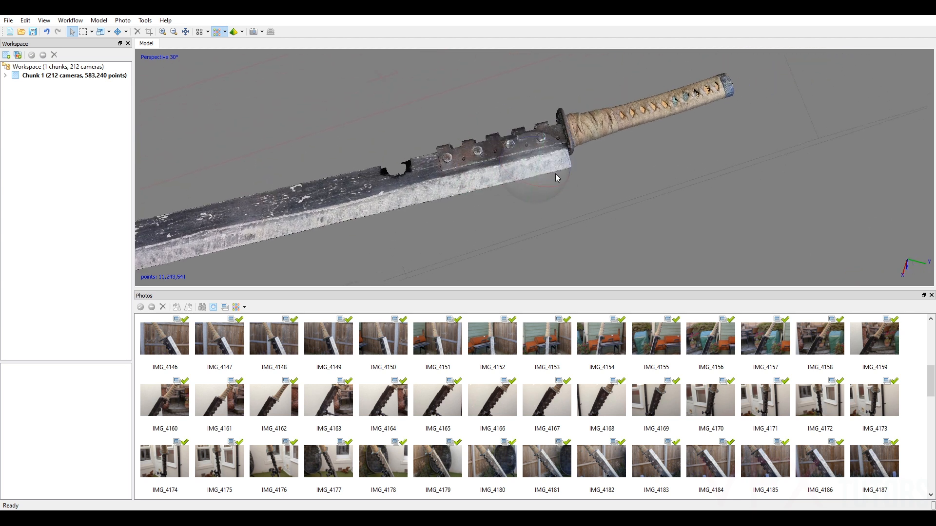
{"action": "left_click_drag", "start_coordinate": [556, 174], "coordinate": [509, 87]}
{"action": "left_click_drag", "start_coordinate": [656, 128], "coordinate": [495, 150]}
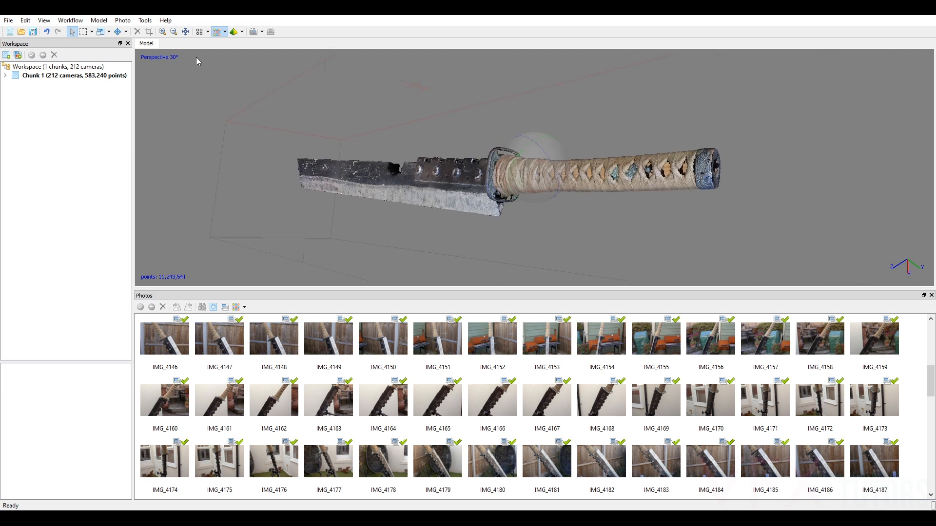
Lower the minimum of the dense cloud's confidence filter, keeping the maximum at 255, to show the low-confidence points again.
{"action": "left_click", "coordinate": [145, 20]}
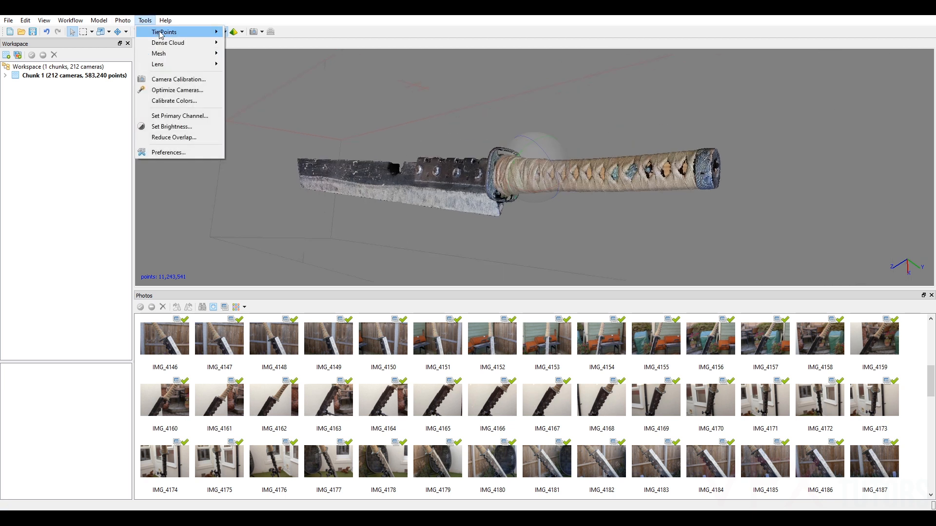
{"action": "mouse_move", "coordinate": [168, 43]}
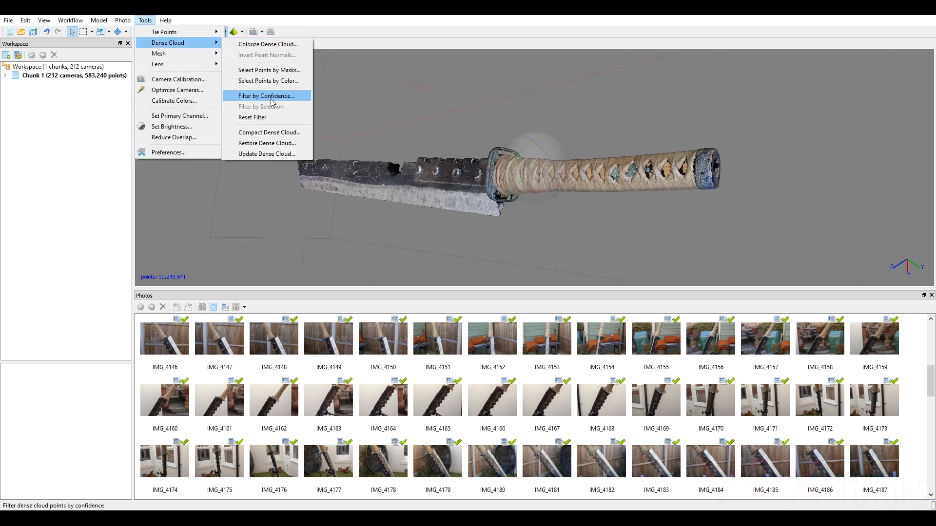
{"action": "left_click", "coordinate": [271, 100]}
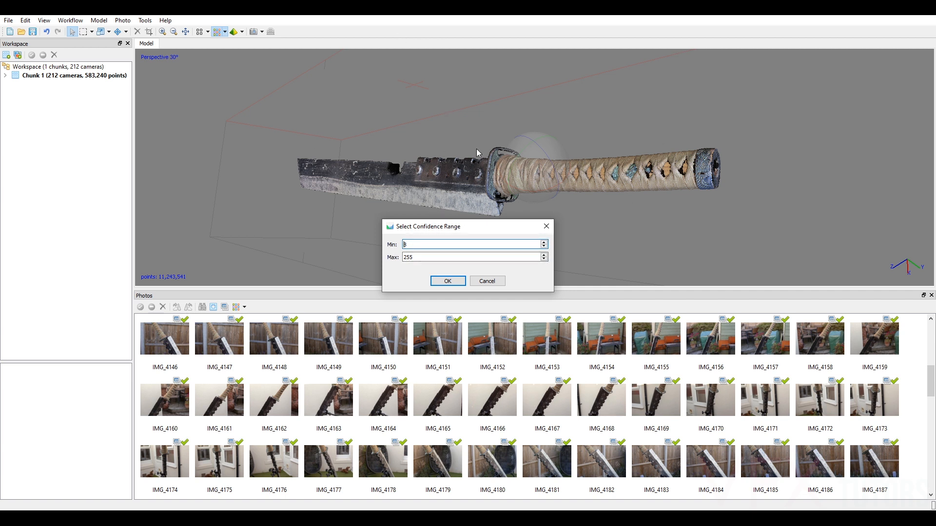
{"action": "left_click", "coordinate": [410, 247]}
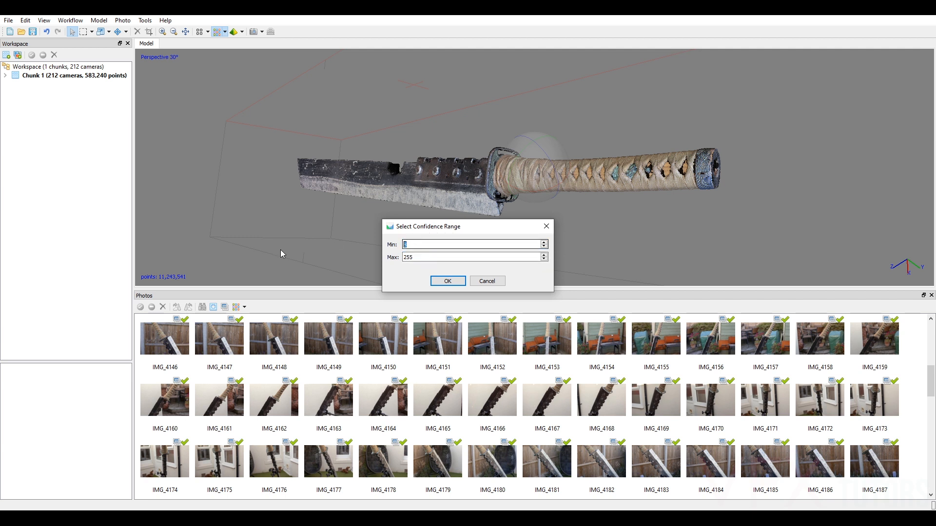
{"action": "key", "text": "Return"}
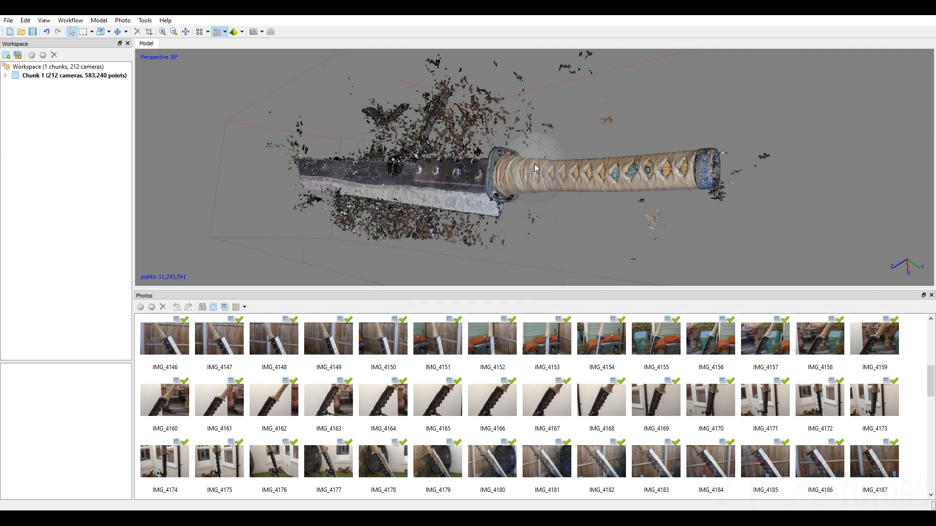
Enlarge the model view and display the dense cloud coloured by confidence.
{"action": "left_click_drag", "start_coordinate": [525, 173], "coordinate": [462, 177]}
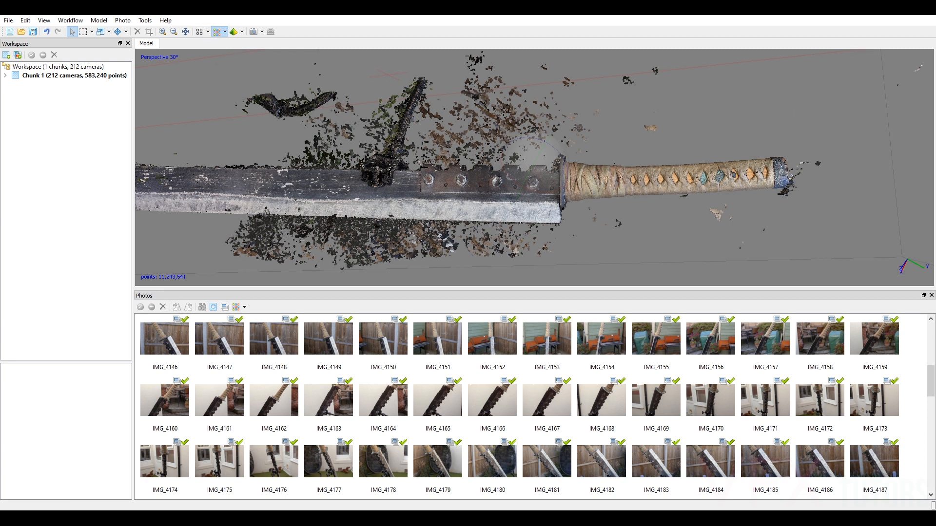
{"action": "left_click_drag", "start_coordinate": [517, 189], "coordinate": [569, 196]}
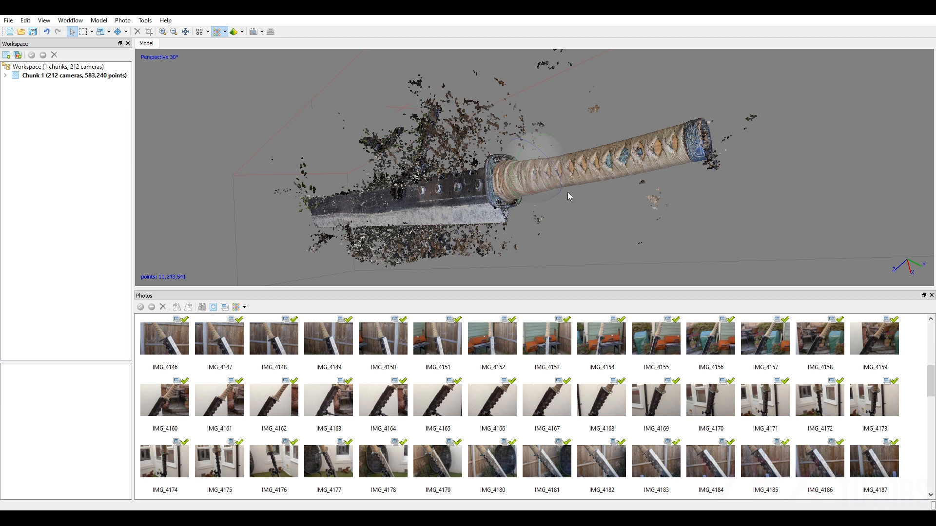
{"action": "left_click_drag", "start_coordinate": [514, 167], "coordinate": [559, 161]}
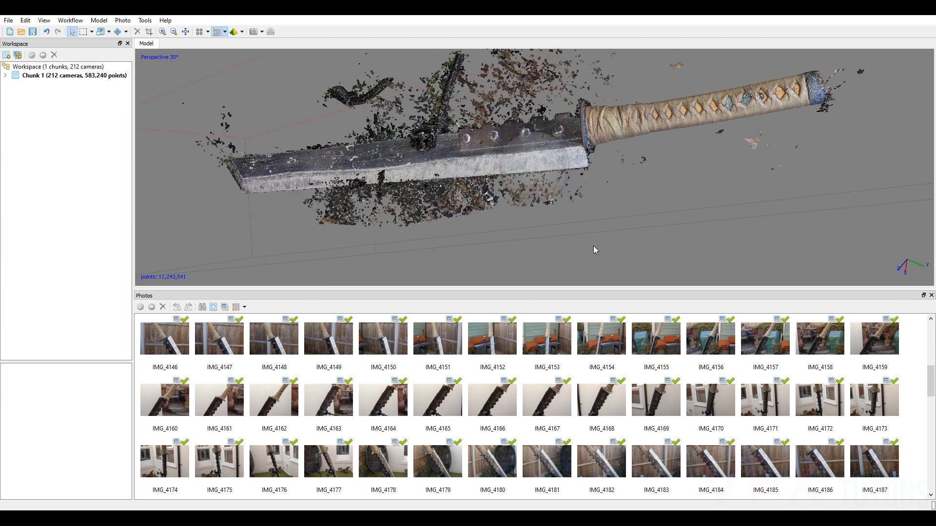
{"action": "left_click_drag", "start_coordinate": [592, 292], "coordinate": [580, 411]}
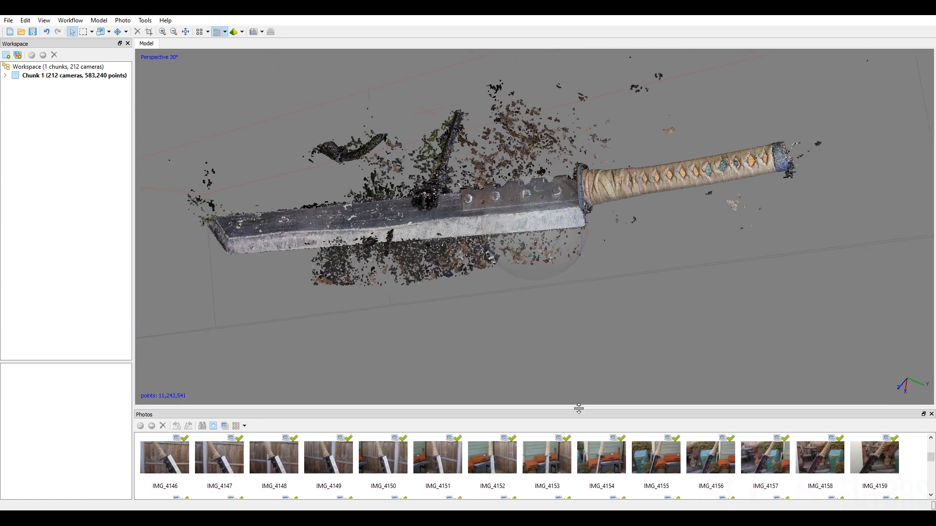
{"action": "left_click", "coordinate": [225, 33]}
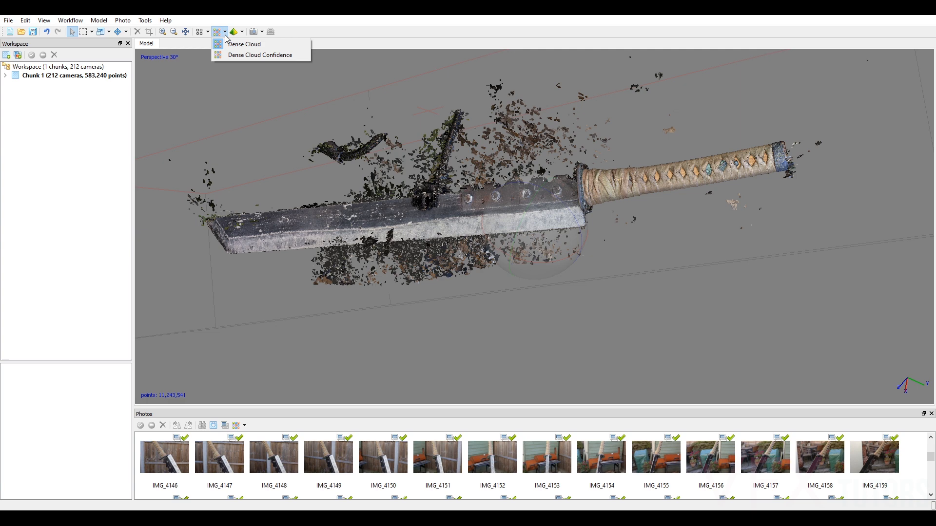
{"action": "left_click", "coordinate": [267, 56]}
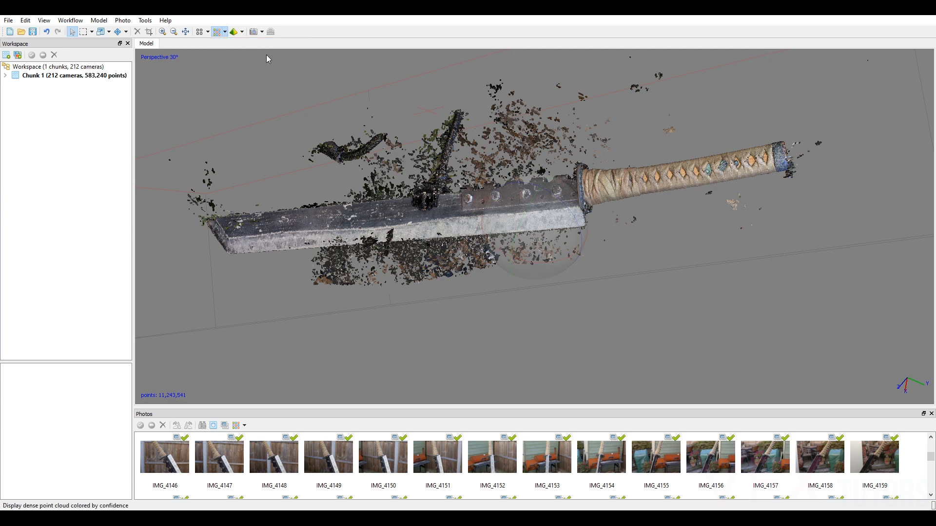
Examine the confidence colours along the blade, hinge, handle and surrounding stray points from several angles.
{"action": "left_click_drag", "start_coordinate": [510, 218], "coordinate": [719, 210]}
{"action": "scroll", "coordinate": [566, 219], "scroll_direction": "up", "scroll_amount": 3}
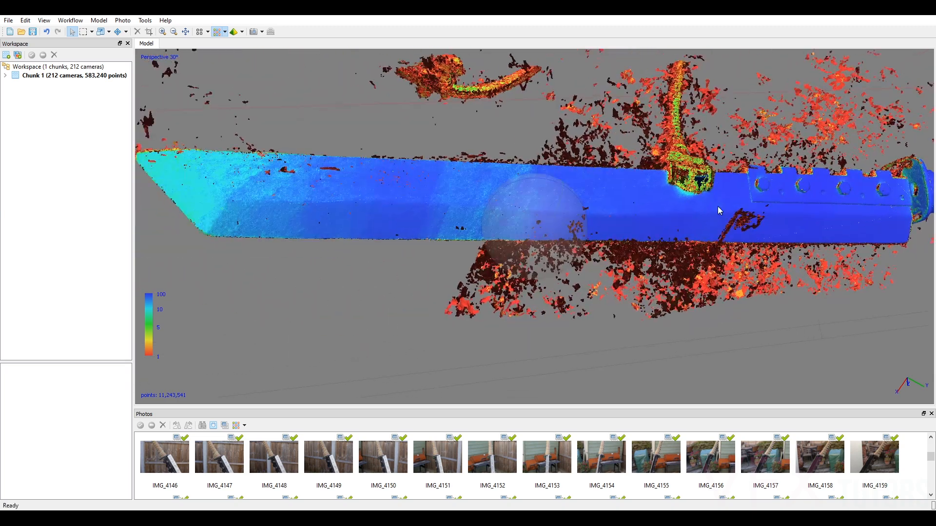
{"action": "mouse_move", "coordinate": [527, 214]}
{"action": "left_mouse_down"}
{"action": "mouse_move", "coordinate": [554, 222]}
{"action": "mouse_move", "coordinate": [541, 224]}
{"action": "left_mouse_up"}
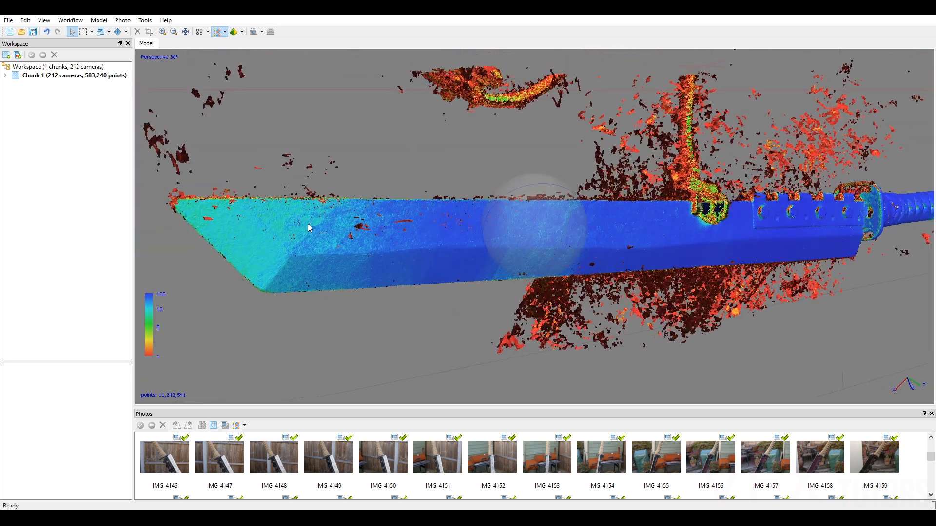
{"action": "left_click_drag", "start_coordinate": [664, 220], "coordinate": [620, 216]}
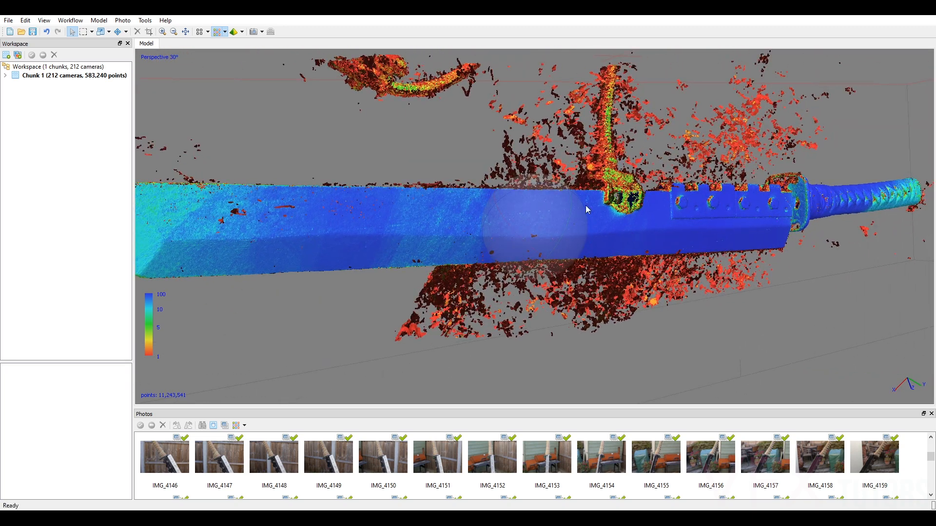
{"action": "left_click_drag", "start_coordinate": [560, 221], "coordinate": [742, 193]}
{"action": "left_click_drag", "start_coordinate": [549, 224], "coordinate": [397, 234]}
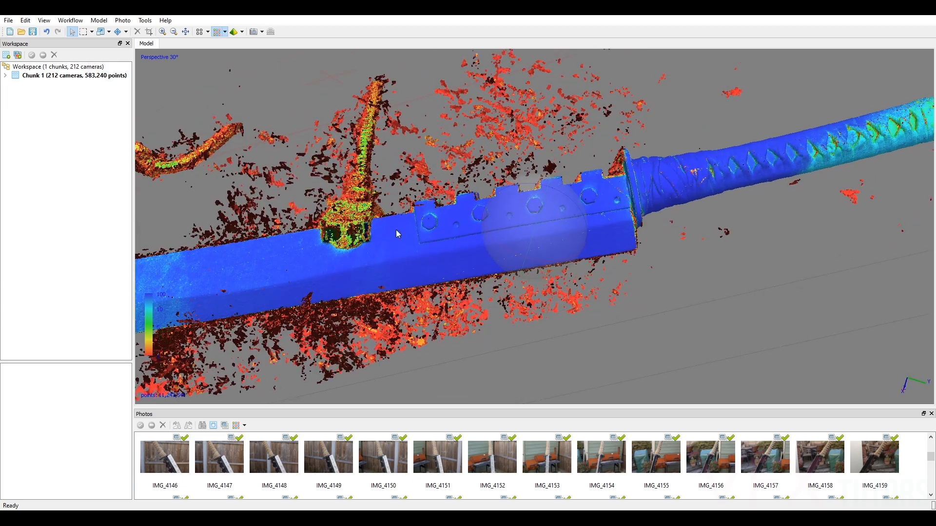
{"action": "left_click_drag", "start_coordinate": [463, 235], "coordinate": [497, 165]}
{"action": "left_click_drag", "start_coordinate": [494, 231], "coordinate": [550, 211]}
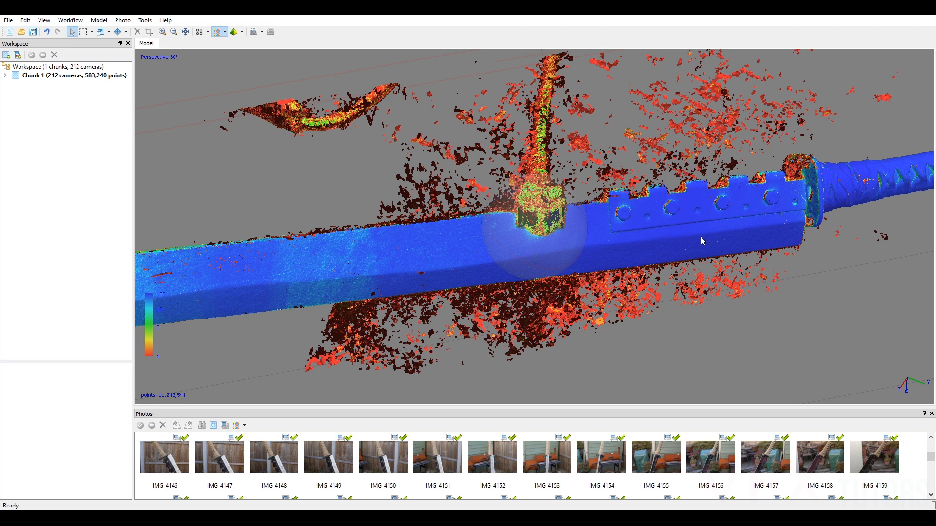
{"action": "scroll", "coordinate": [529, 258], "scroll_direction": "down", "scroll_amount": 3}
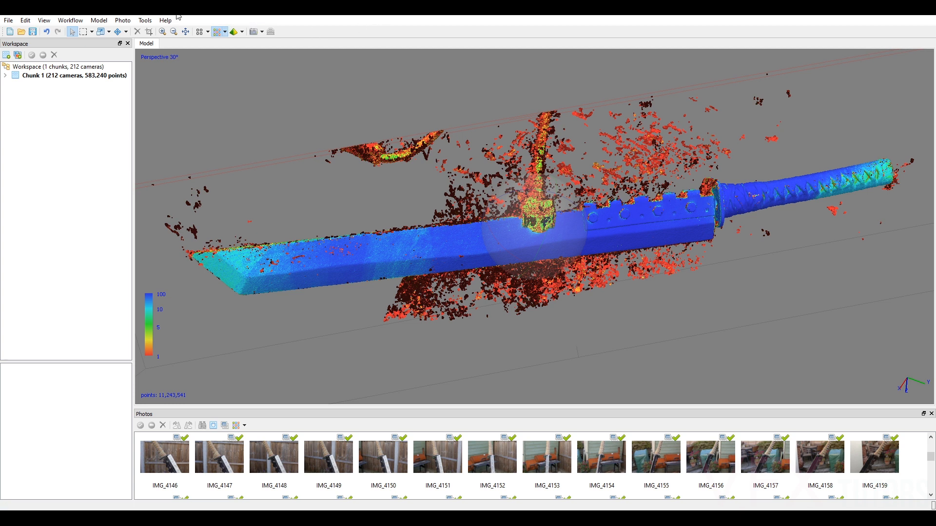
Filter the dense cloud by confidence, using a minimum of 6 and a maximum of 255.
{"action": "left_click", "coordinate": [146, 20]}
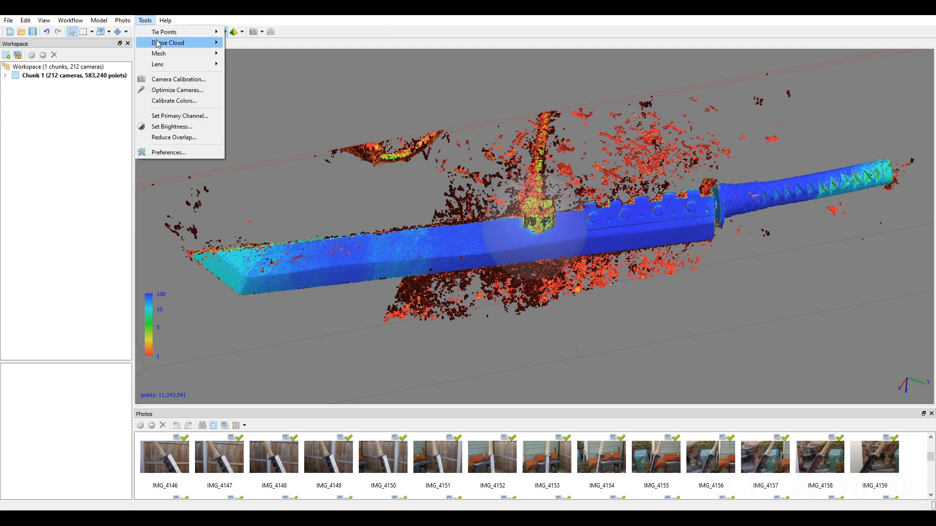
{"action": "mouse_move", "coordinate": [158, 43]}
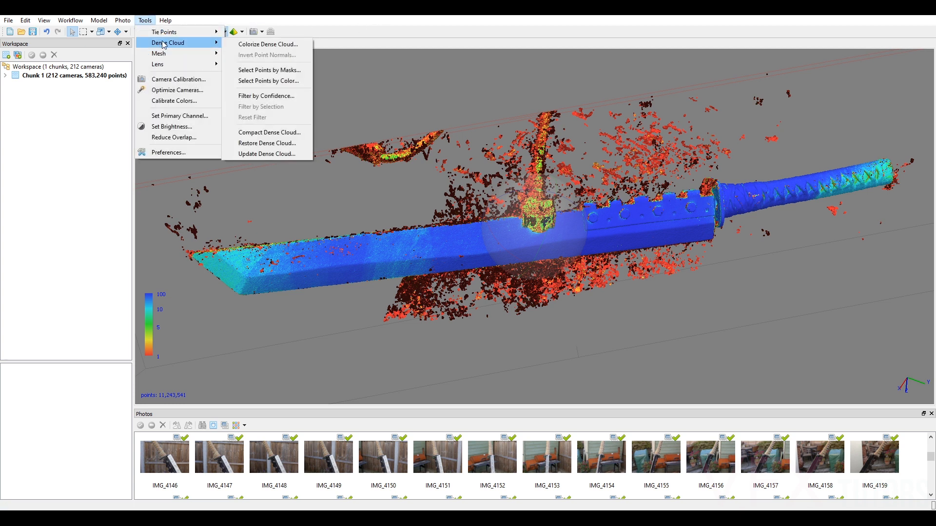
{"action": "left_click", "coordinate": [275, 96]}
{"action": "type", "text": "6"}
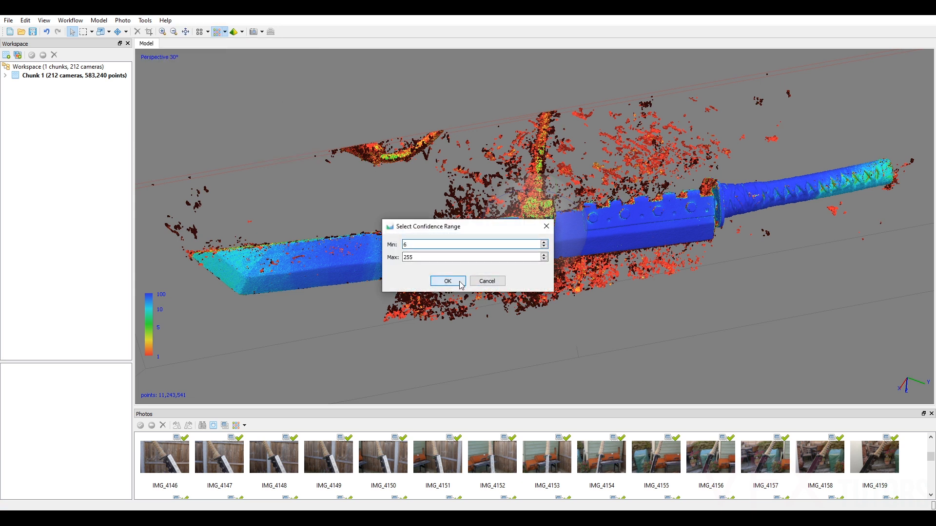
{"action": "left_click", "coordinate": [447, 281]}
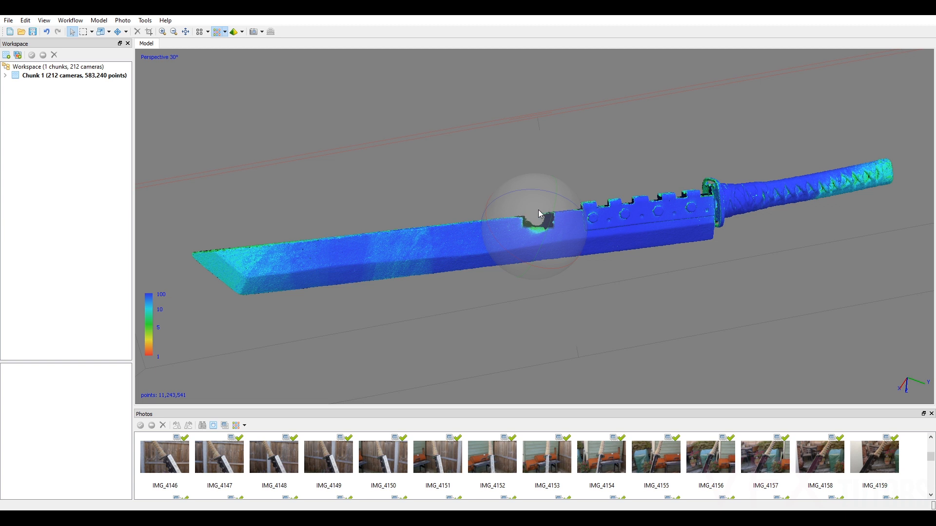
Try to restore the hidden low-confidence points with a confidence filter range of 0 to 255.
{"action": "left_click", "coordinate": [145, 20]}
{"action": "mouse_move", "coordinate": [168, 47]}
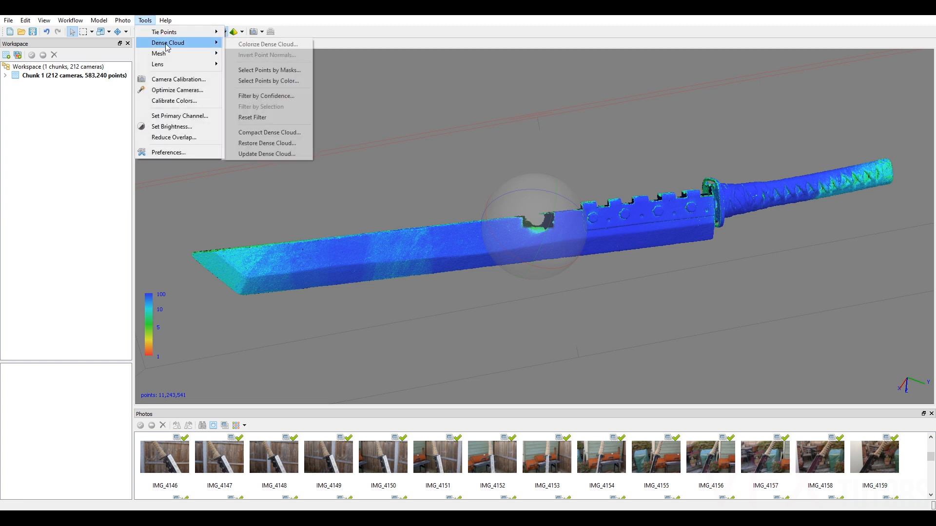
{"action": "left_click", "coordinate": [263, 95]}
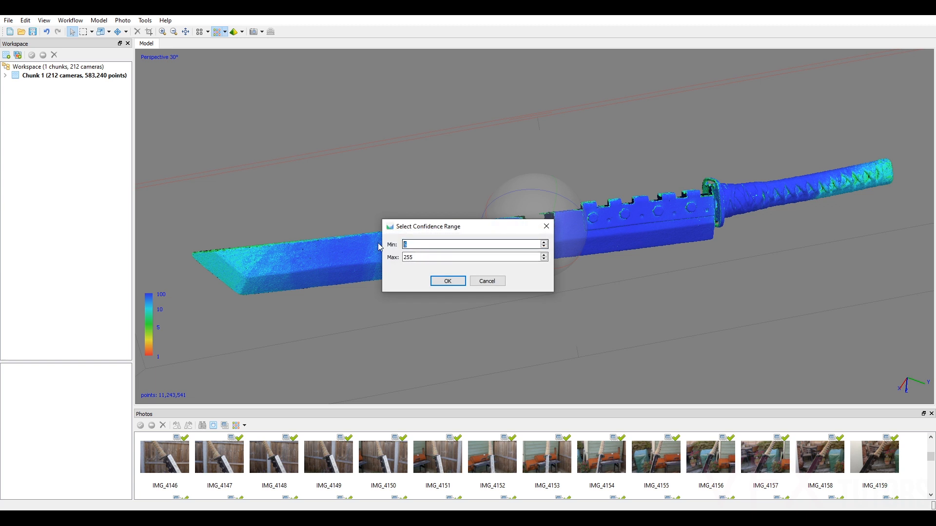
{"action": "type", "text": "0"}
{"action": "left_click", "coordinate": [418, 257]}
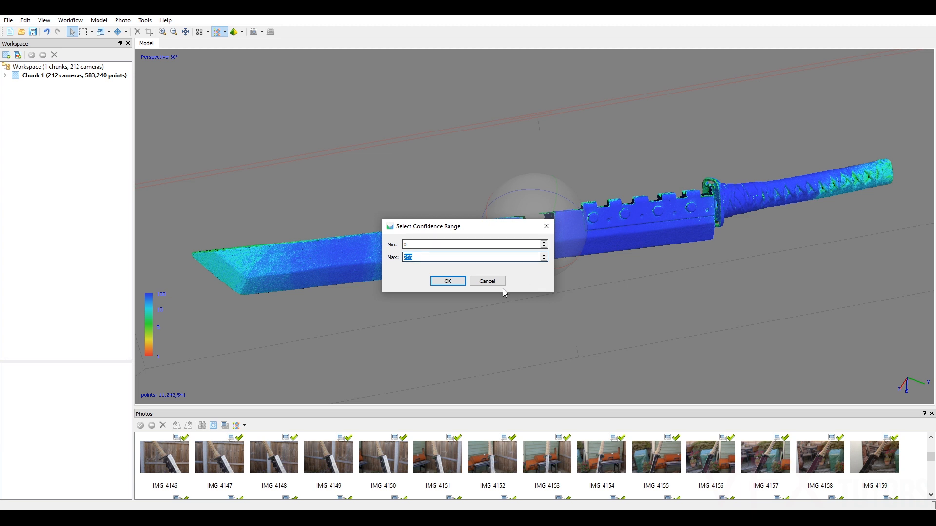
{"action": "left_click", "coordinate": [448, 281]}
{"action": "mouse_move", "coordinate": [530, 242]}
{"action": "left_mouse_down"}
{"action": "mouse_move", "coordinate": [545, 256]}
{"action": "mouse_move", "coordinate": [590, 237]}
{"action": "mouse_move", "coordinate": [522, 233]}
{"action": "left_mouse_up"}
Reapply the dense cloud's confidence filter with a minimum of 0, keeping the maximum at 255.
{"action": "left_click", "coordinate": [145, 20]}
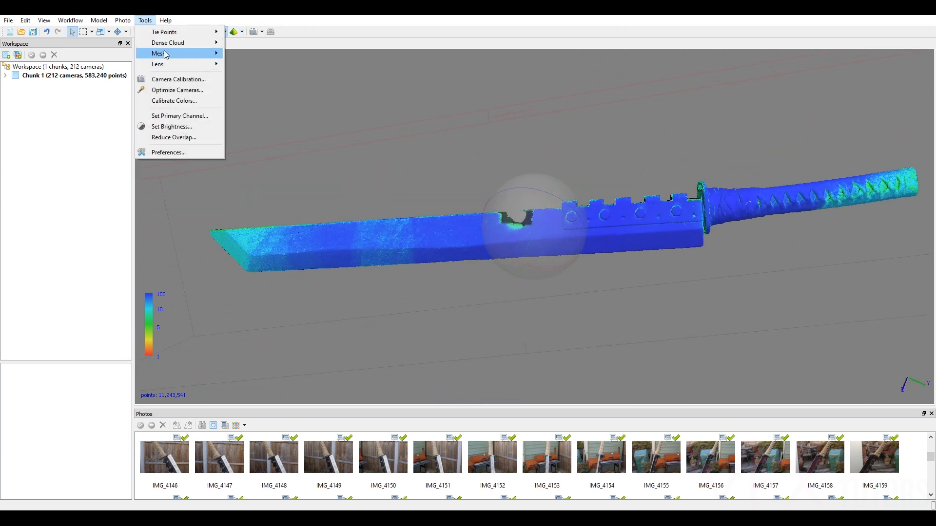
{"action": "mouse_move", "coordinate": [205, 42]}
{"action": "left_click", "coordinate": [263, 96]}
{"action": "double_click", "coordinate": [410, 244]}
{"action": "type", "text": "55"}
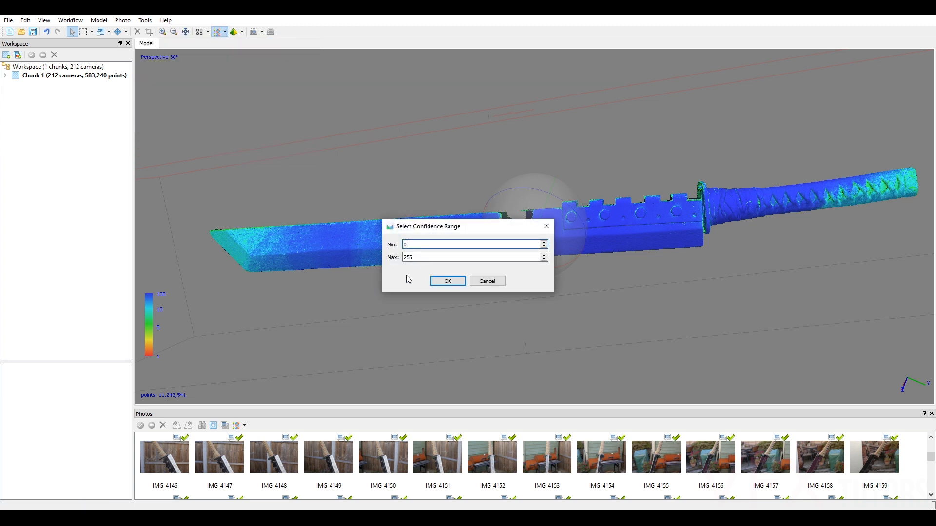
{"action": "left_click", "coordinate": [448, 282]}
Compare the confidence colours on the blade, the support attached to its spine and the surrounding stray points with the colour scale.
{"action": "scroll", "coordinate": [330, 264], "scroll_direction": "up", "scroll_amount": 3}
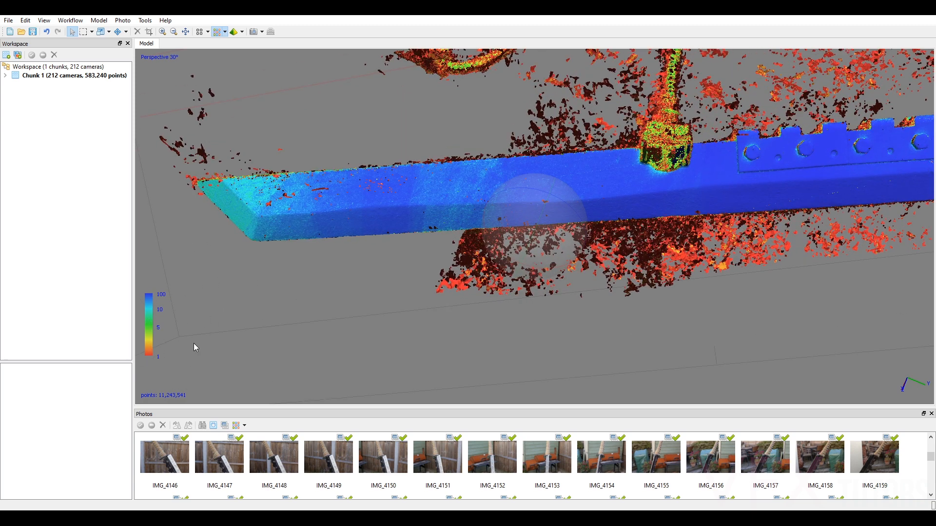
{"action": "left_click_drag", "start_coordinate": [194, 347], "coordinate": [226, 318]}
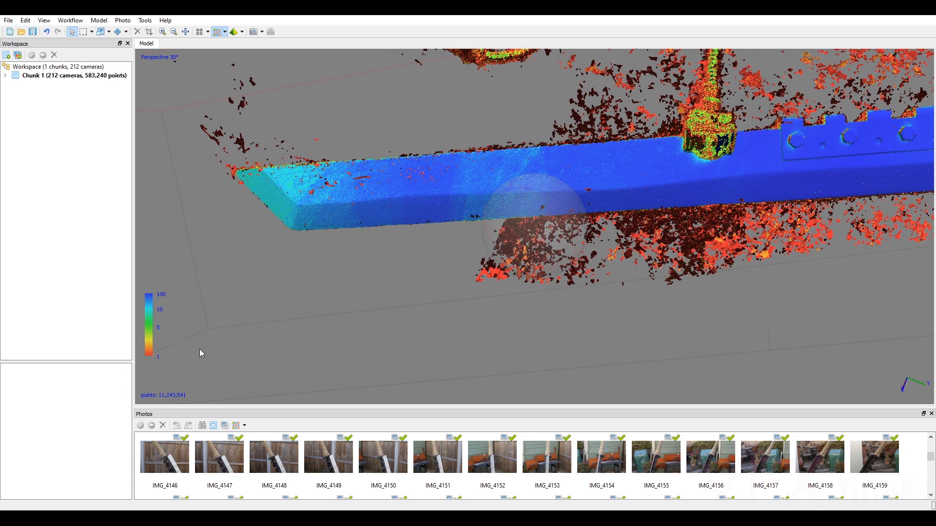
{"action": "left_click_drag", "start_coordinate": [563, 185], "coordinate": [536, 221]}
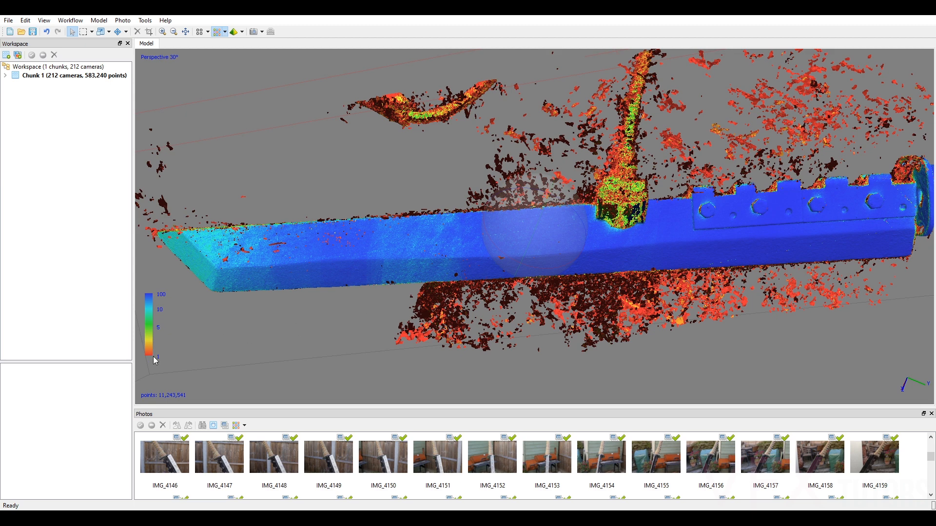
{"action": "left_click_drag", "start_coordinate": [505, 241], "coordinate": [653, 207]}
{"action": "middle_click_drag", "start_coordinate": [565, 223], "coordinate": [313, 300]}
{"action": "left_click_drag", "start_coordinate": [585, 200], "coordinate": [543, 205]}
{"action": "scroll", "coordinate": [543, 205], "scroll_direction": "up", "scroll_amount": 5}
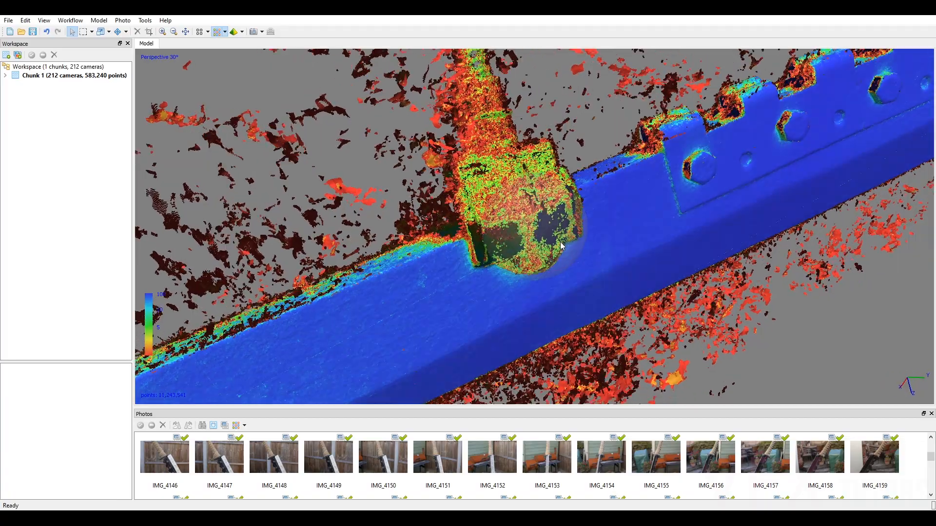
{"action": "left_click_drag", "start_coordinate": [561, 242], "coordinate": [564, 233]}
{"action": "middle_click_drag", "start_coordinate": [538, 229], "coordinate": [273, 336]}
{"action": "scroll", "coordinate": [505, 241], "scroll_direction": "up", "scroll_amount": 4}
Examine the confidence colours along the wrapped handle and its end, and return to the blade and its tip.
{"action": "mouse_move", "coordinate": [505, 241]}
{"action": "left_mouse_down"}
{"action": "mouse_move", "coordinate": [541, 243]}
{"action": "mouse_move", "coordinate": [522, 235]}
{"action": "left_mouse_up"}
{"action": "middle_click_drag", "start_coordinate": [558, 204], "coordinate": [80, 336]}
{"action": "middle_click_drag", "start_coordinate": [463, 200], "coordinate": [200, 307]}
{"action": "middle_click_drag", "start_coordinate": [514, 214], "coordinate": [111, 292]}
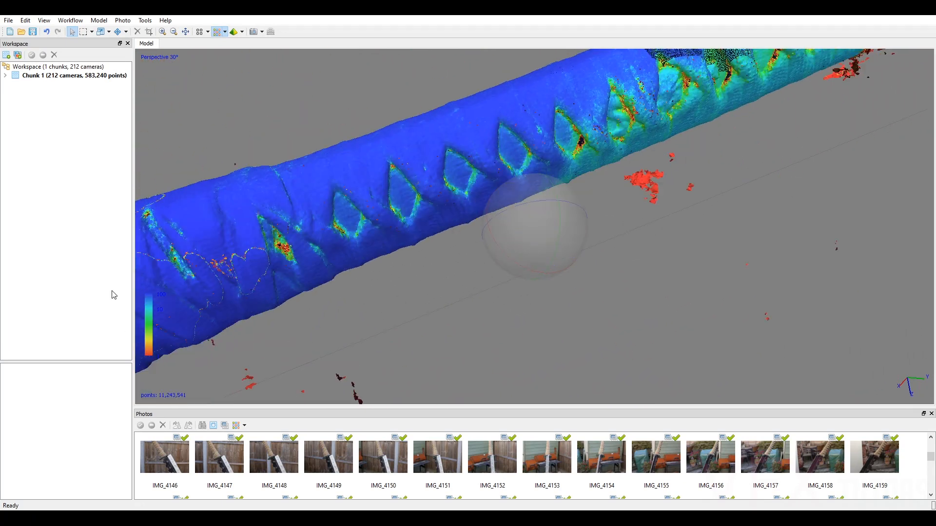
{"action": "left_click_drag", "start_coordinate": [520, 200], "coordinate": [356, 309]}
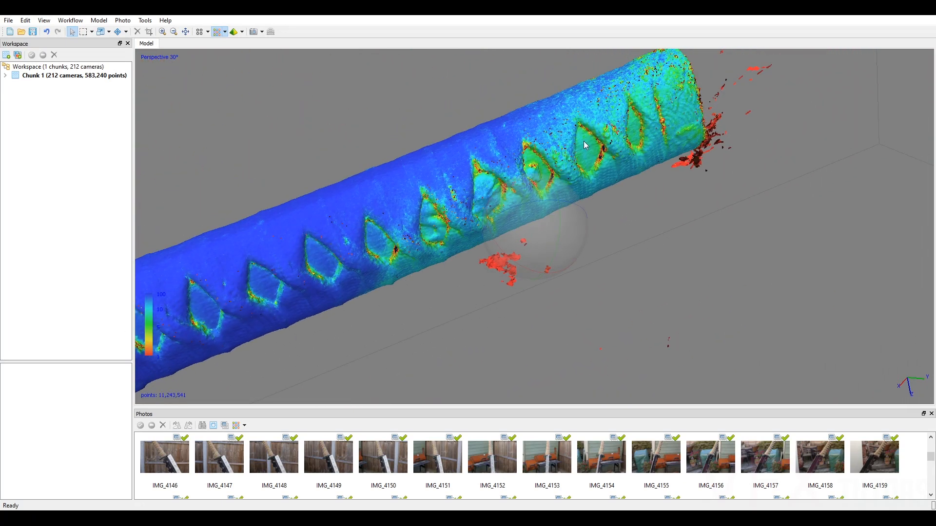
{"action": "left_click_drag", "start_coordinate": [536, 191], "coordinate": [920, 155]}
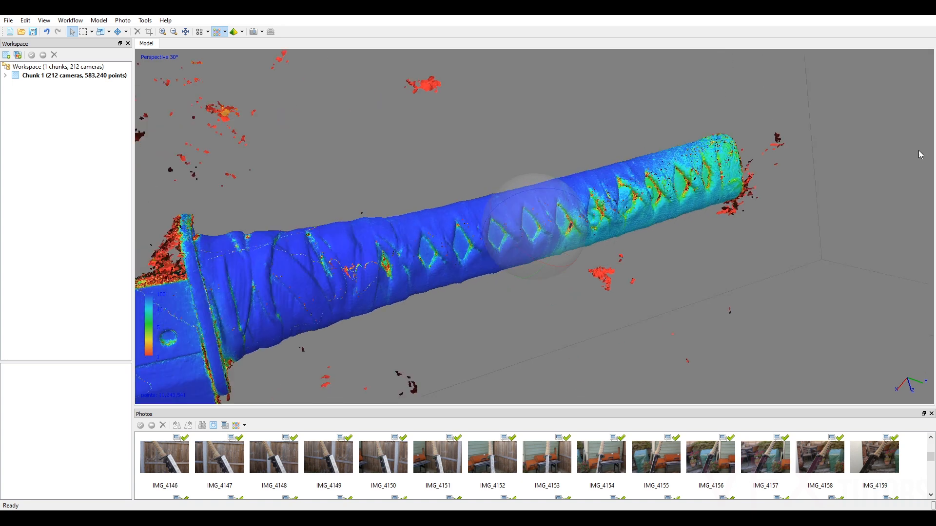
{"action": "middle_click_drag", "start_coordinate": [487, 210], "coordinate": [804, 163]}
{"action": "scroll", "coordinate": [455, 219], "scroll_direction": "down", "scroll_amount": 4}
{"action": "middle_click_drag", "start_coordinate": [455, 220], "coordinate": [892, 83]}
{"action": "scroll", "coordinate": [487, 218], "scroll_direction": "down", "scroll_amount": 2}
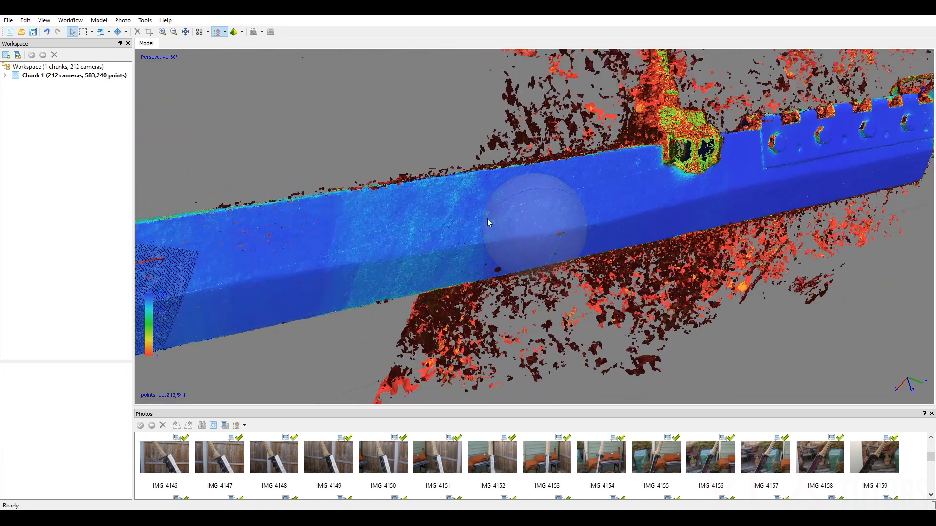
{"action": "scroll", "coordinate": [487, 218], "scroll_direction": "down", "scroll_amount": 4}
{"action": "middle_click_drag", "start_coordinate": [488, 218], "coordinate": [592, 207]}
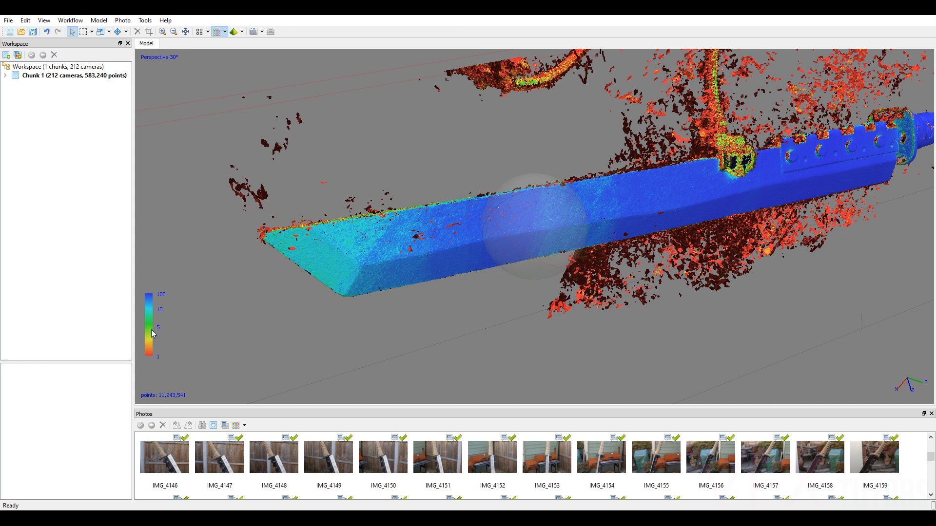
Limit the dense cloud's confidence filter to a range of 0 to 3 and inspect the points around the hinge knuckles.
{"action": "left_click", "coordinate": [145, 20]}
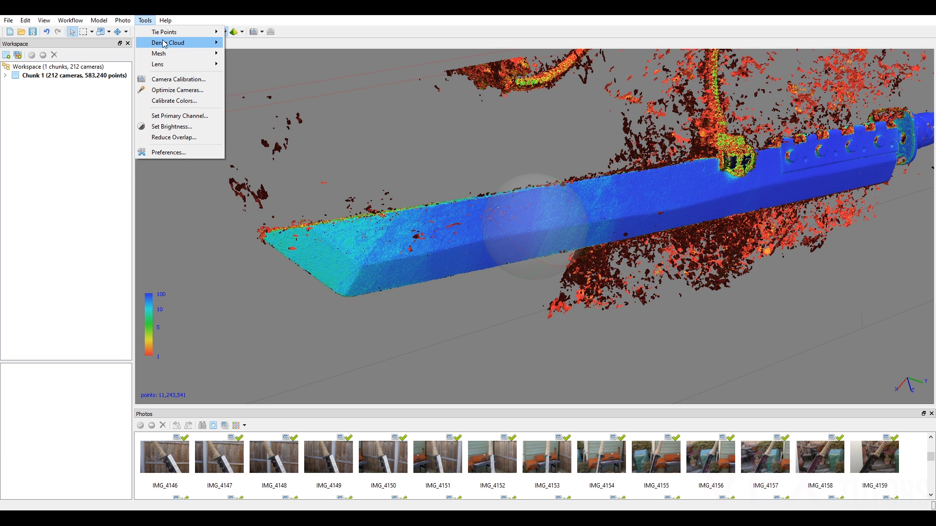
{"action": "mouse_move", "coordinate": [171, 43]}
{"action": "left_click", "coordinate": [266, 96]}
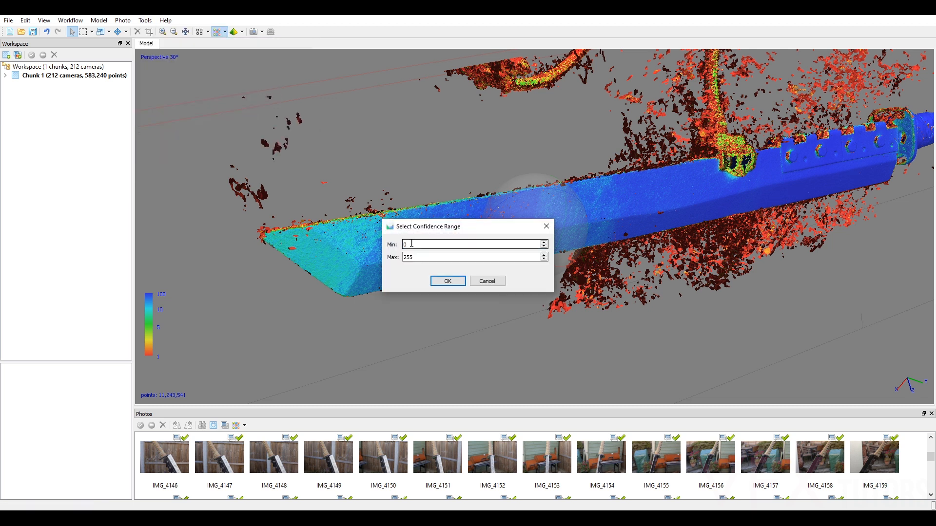
{"action": "key", "text": "Tab"}
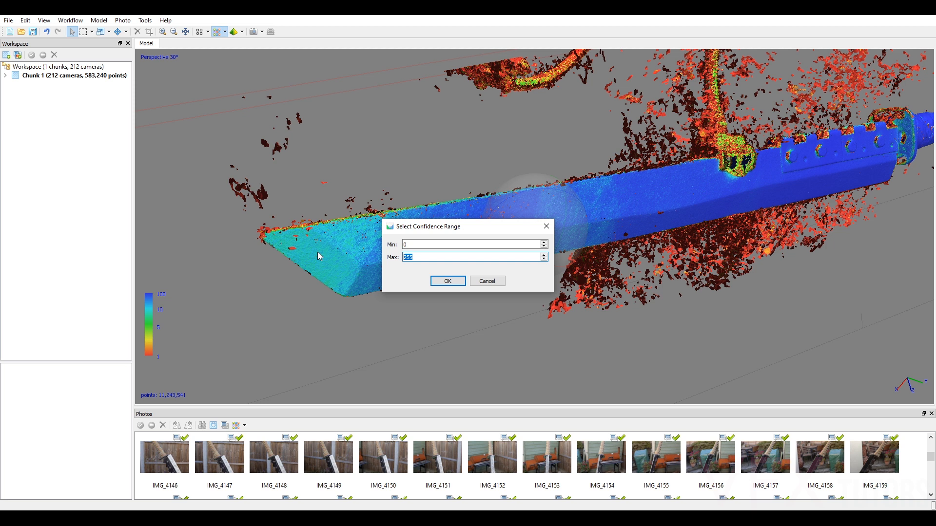
{"action": "type", "text": "3"}
{"action": "left_click", "coordinate": [440, 283]}
{"action": "left_click_drag", "start_coordinate": [574, 235], "coordinate": [490, 204]}
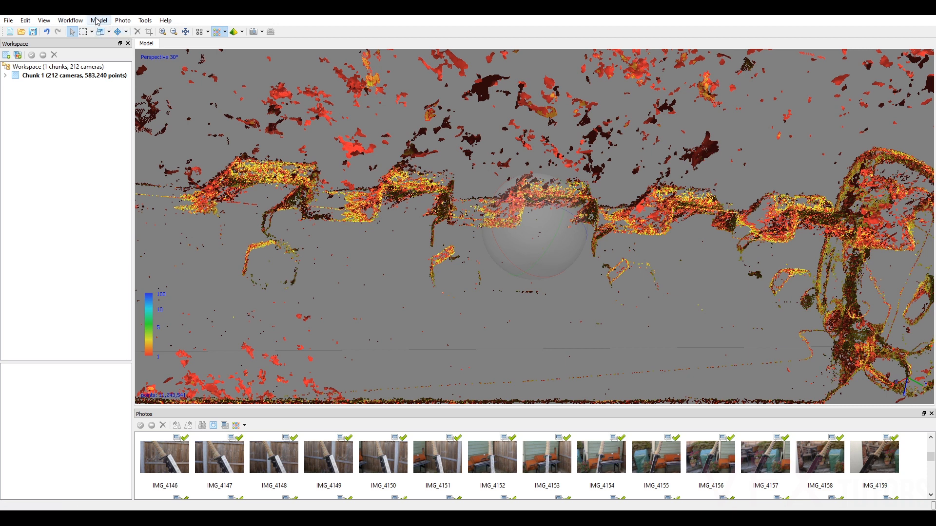
Lower the maximum of the dense cloud's confidence filter further, keeping the minimum at 0.
{"action": "left_click", "coordinate": [145, 20]}
{"action": "mouse_move", "coordinate": [172, 44]}
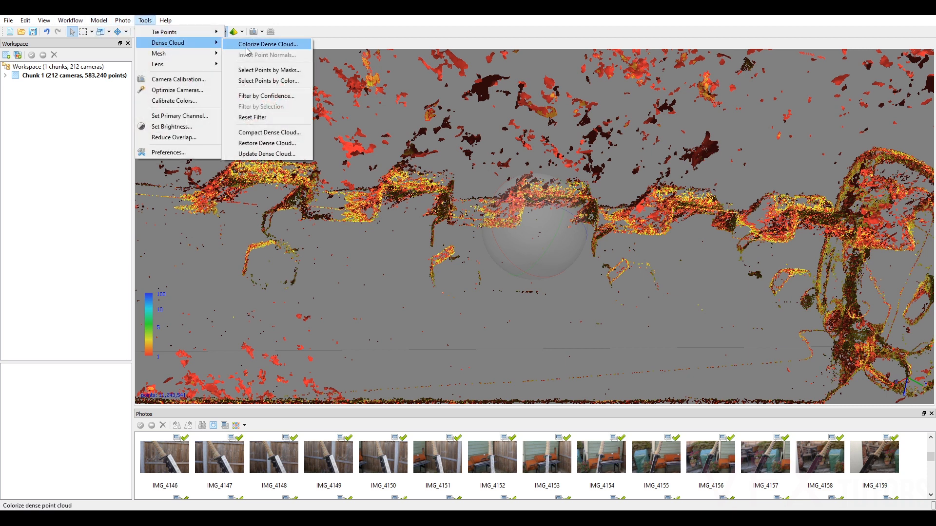
{"action": "left_click", "coordinate": [268, 96]}
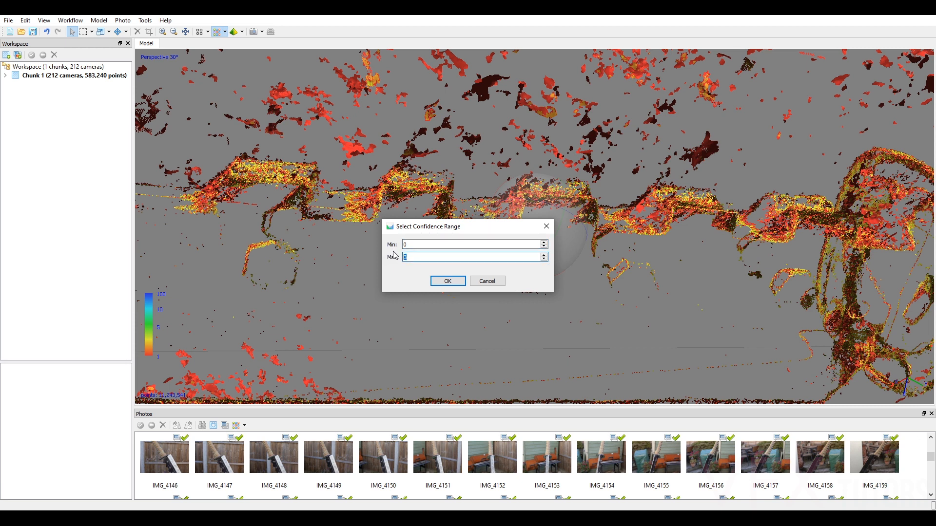
{"action": "type", "text": "1"}
{"action": "left_click", "coordinate": [448, 281]}
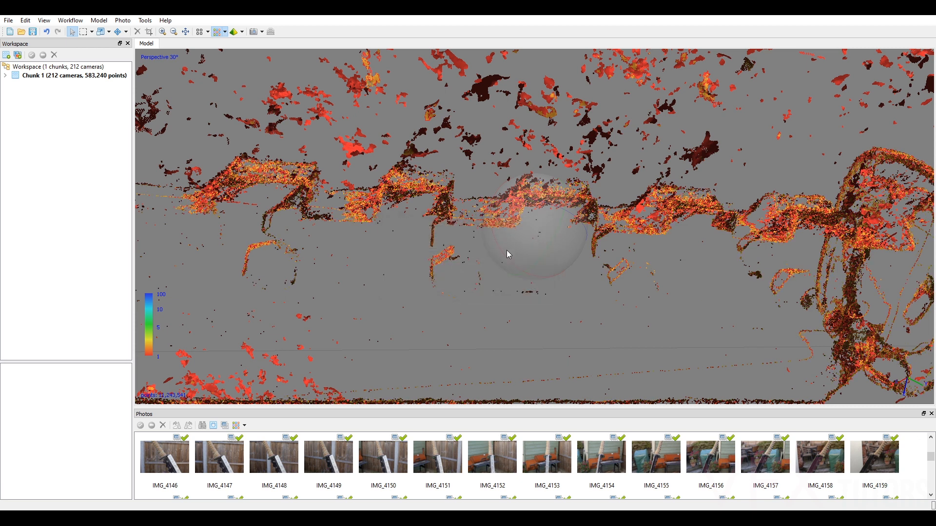
Select all the displayed low-confidence points with a rectangular selection around the whole cloud and delete them.
{"action": "left_click_drag", "start_coordinate": [587, 215], "coordinate": [681, 219]}
{"action": "middle_click_drag", "start_coordinate": [681, 219], "coordinate": [721, 223]}
{"action": "middle_click_drag", "start_coordinate": [625, 223], "coordinate": [532, 264]}
{"action": "scroll", "coordinate": [593, 223], "scroll_direction": "down", "scroll_amount": 3}
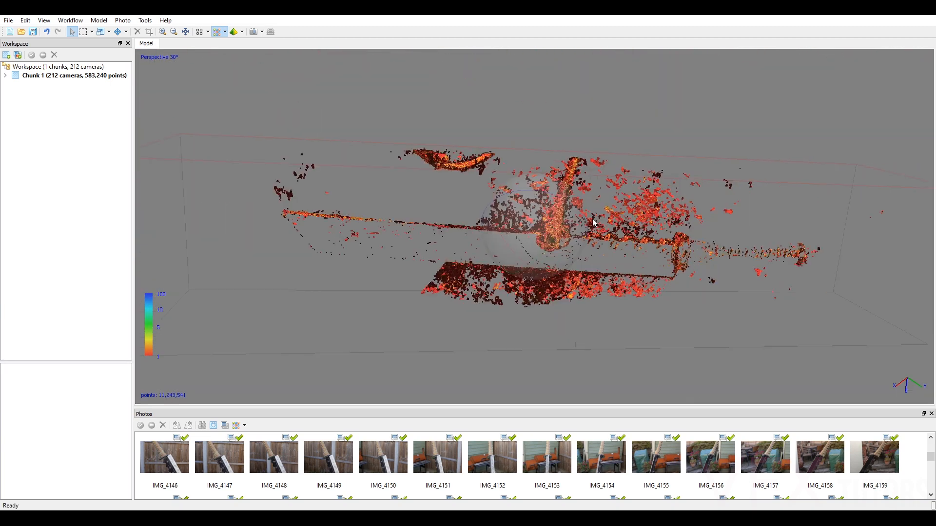
{"action": "left_click_drag", "start_coordinate": [576, 233], "coordinate": [553, 220]}
{"action": "left_click", "coordinate": [83, 32]}
{"action": "scroll", "coordinate": [680, 134], "scroll_direction": "down", "scroll_amount": 2}
{"action": "left_click_drag", "start_coordinate": [802, 49], "coordinate": [130, 329]}
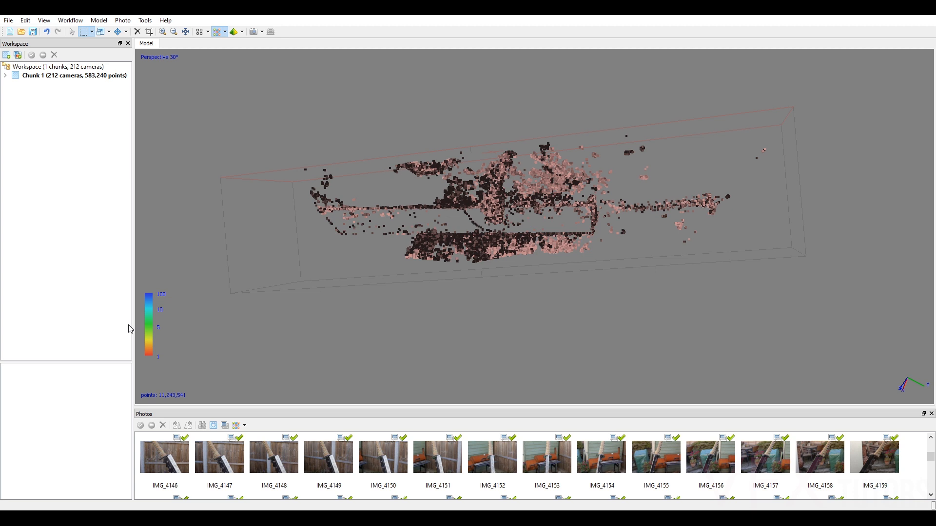
{"action": "left_click", "coordinate": [137, 31]}
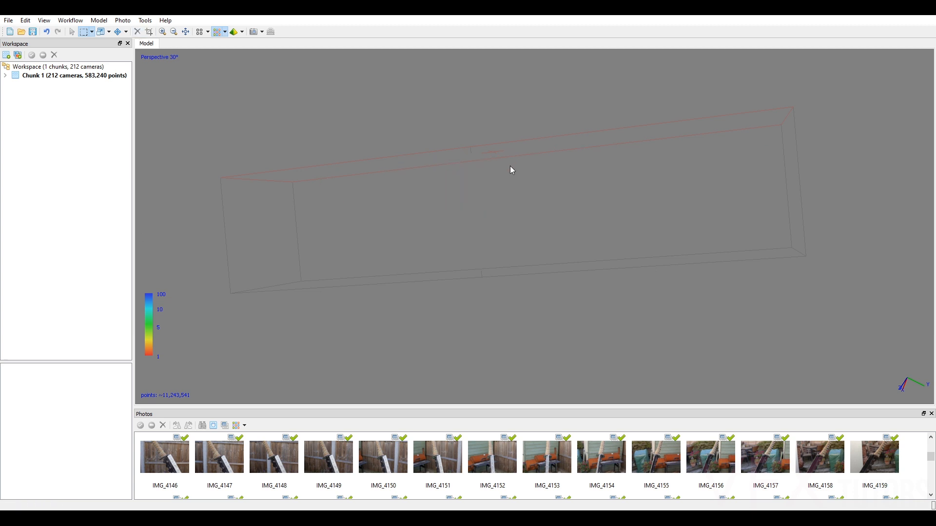
Set the confidence filter's maximum to 255, keeping the minimum at 0, to display the remaining dense cloud.
{"action": "left_click", "coordinate": [145, 22]}
{"action": "mouse_move", "coordinate": [205, 43]}
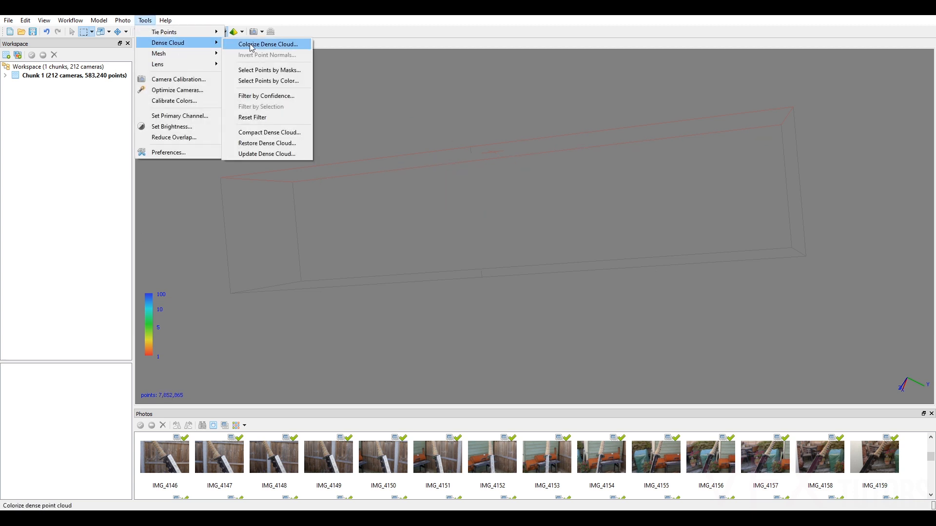
{"action": "left_click", "coordinate": [286, 96]}
{"action": "left_click", "coordinate": [425, 255]}
{"action": "type", "text": "255"}
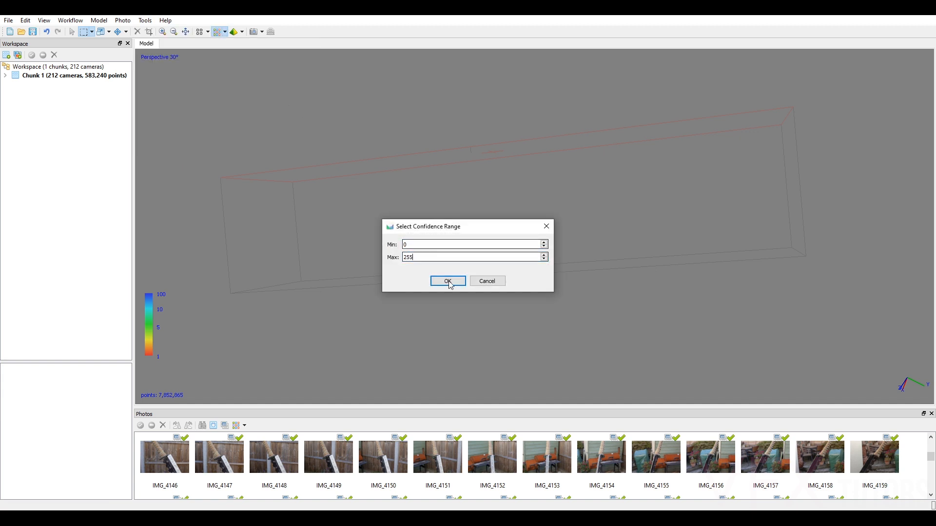
{"action": "left_click", "coordinate": [446, 281]}
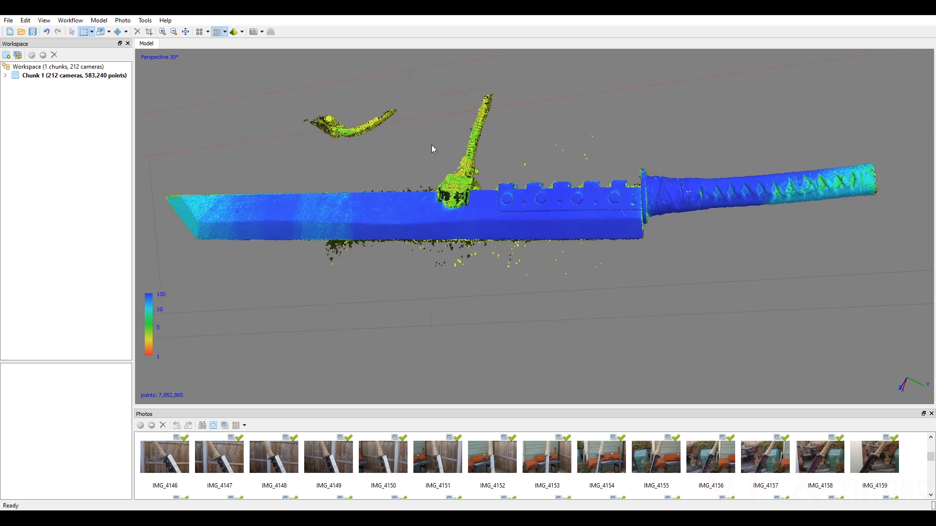
{"action": "scroll", "coordinate": [507, 236], "scroll_direction": "up", "scroll_amount": 2}
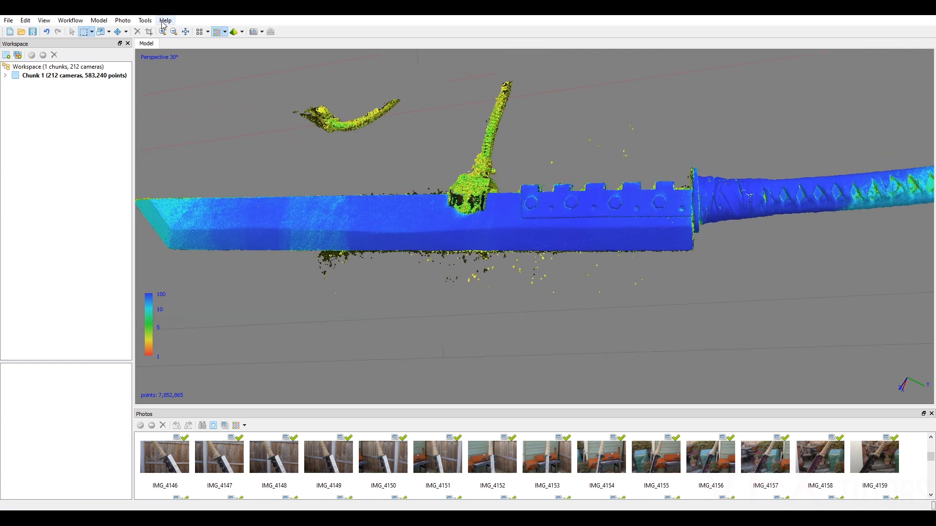
Limit the dense cloud's confidence filter to a range of 0 to 4.
{"action": "left_click", "coordinate": [144, 21]}
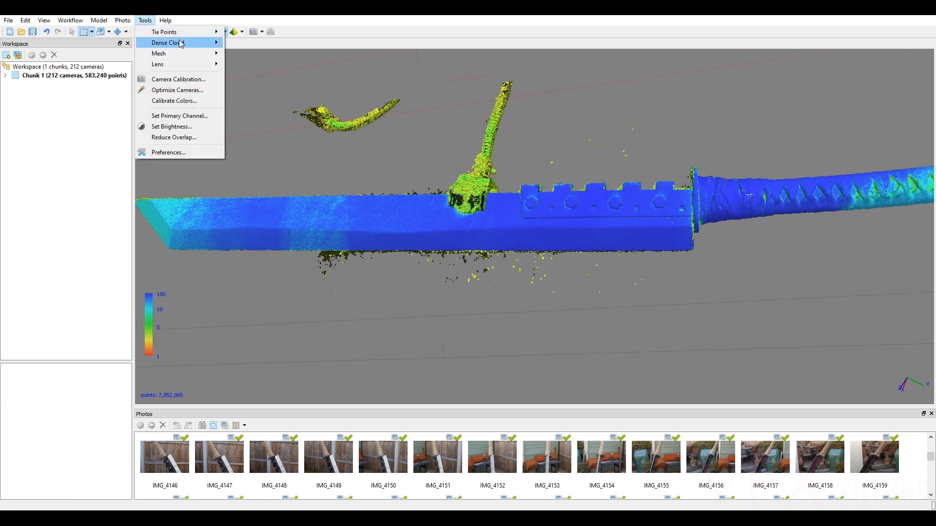
{"action": "mouse_move", "coordinate": [224, 45]}
{"action": "left_click", "coordinate": [273, 95]}
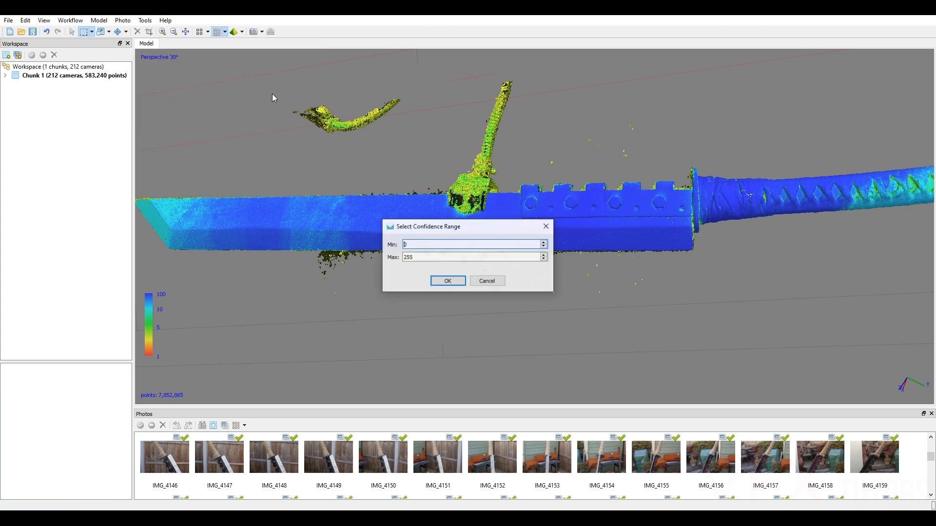
{"action": "left_click", "coordinate": [431, 257]}
{"action": "left_click_drag", "start_coordinate": [431, 258], "coordinate": [330, 266]}
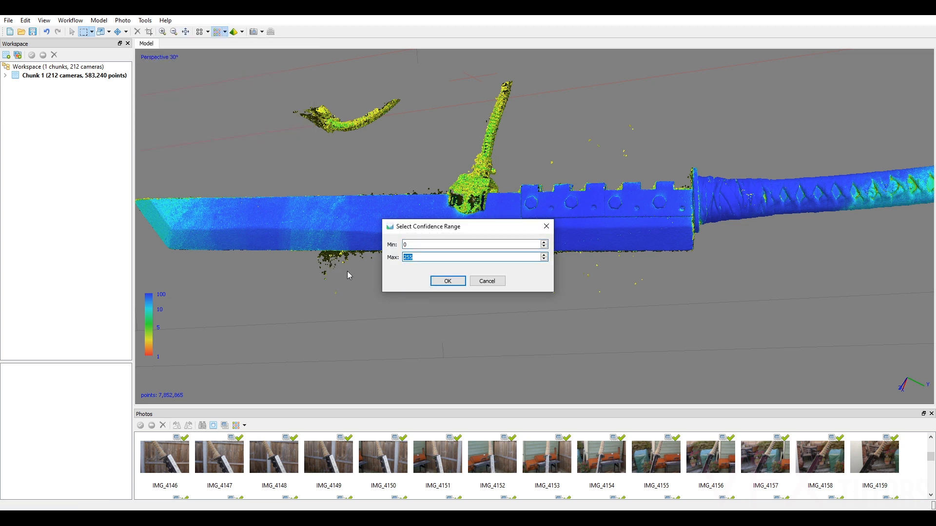
{"action": "left_click", "coordinate": [446, 282]}
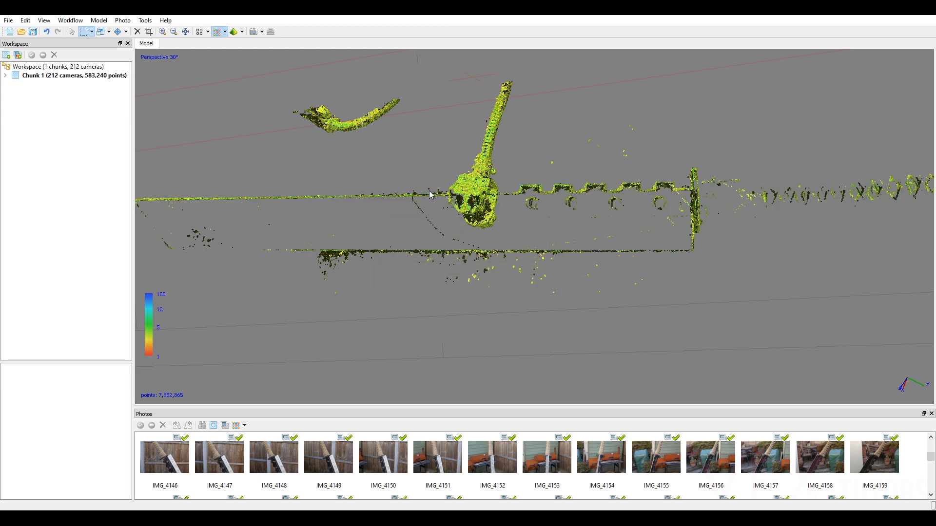
Examine the filtered points around the clamp holding the blade from several angles and at close range.
{"action": "right_click_drag", "start_coordinate": [358, 127], "coordinate": [431, 156]}
{"action": "scroll", "coordinate": [612, 253], "scroll_direction": "up", "scroll_amount": 6}
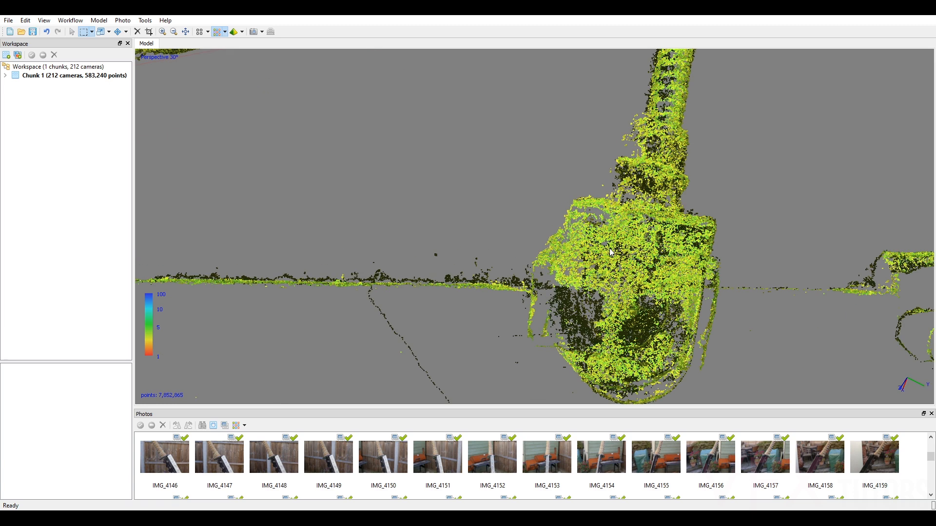
{"action": "scroll", "coordinate": [613, 235], "scroll_direction": "down", "scroll_amount": 3}
{"action": "right_click_drag", "start_coordinate": [653, 256], "coordinate": [565, 222]}
{"action": "left_click", "coordinate": [72, 32]}
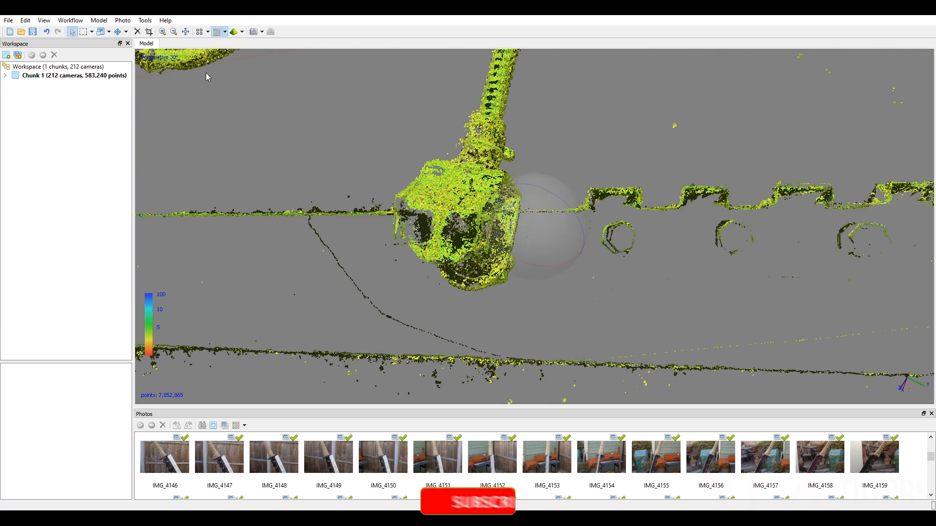
{"action": "left_click_drag", "start_coordinate": [533, 224], "coordinate": [646, 215]}
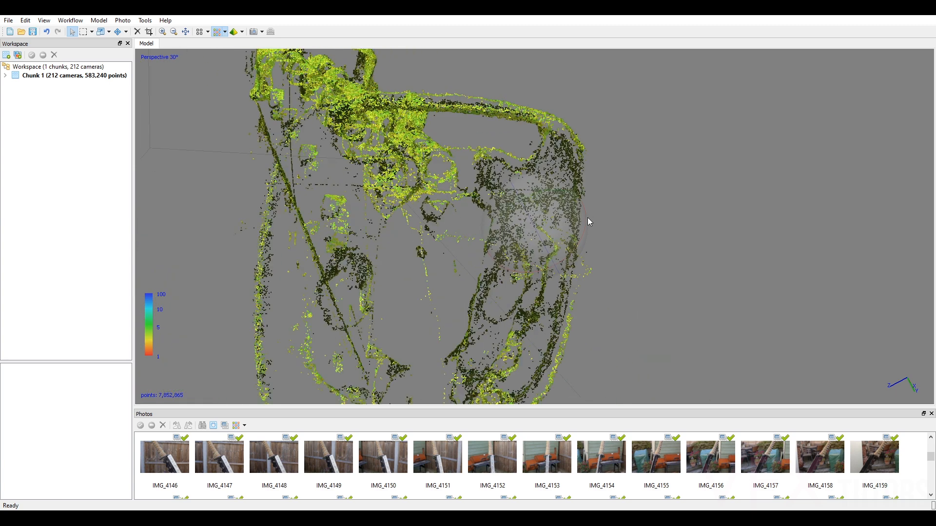
{"action": "left_click_drag", "start_coordinate": [539, 207], "coordinate": [570, 228]}
Set the maximum of the dense cloud's confidence filter to 3, keeping the minimum at 0.
{"action": "left_click", "coordinate": [144, 20]}
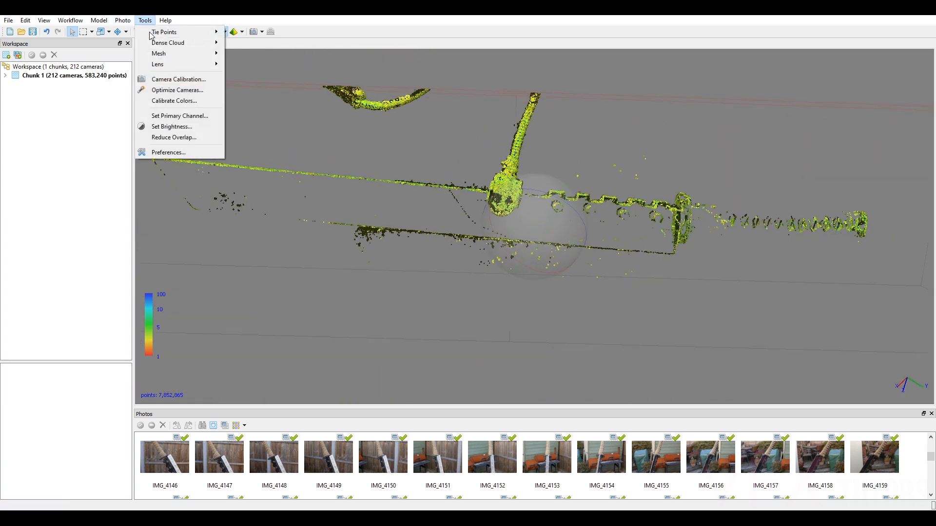
{"action": "mouse_move", "coordinate": [160, 47]}
{"action": "left_click", "coordinate": [293, 98]}
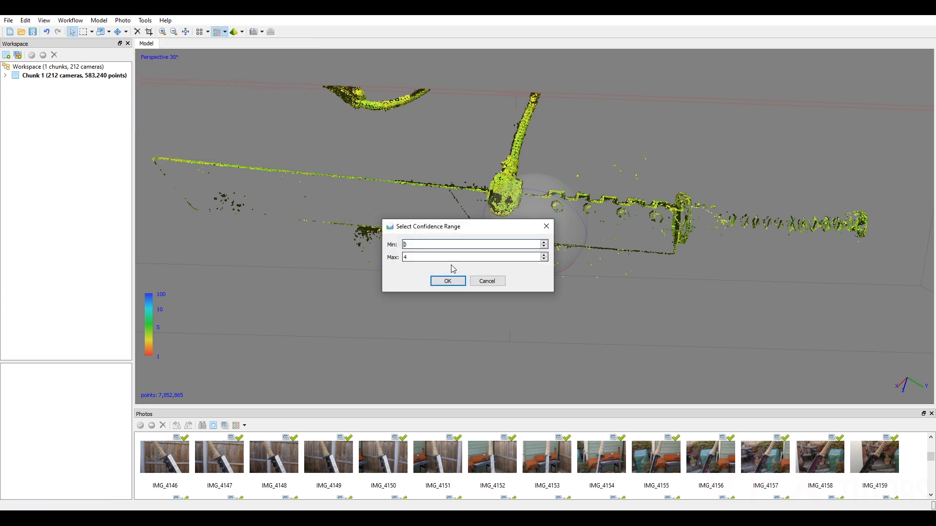
{"action": "left_click_drag", "start_coordinate": [415, 259], "coordinate": [386, 260]}
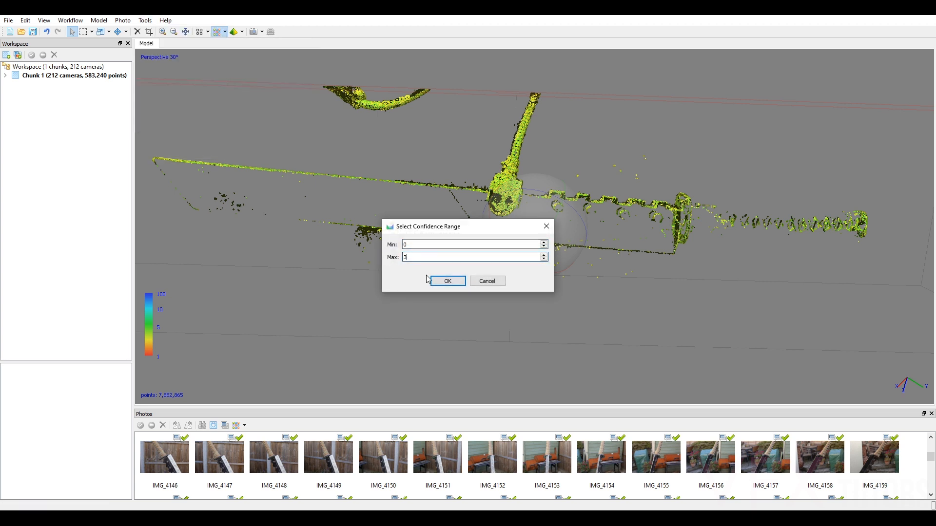
{"action": "left_click", "coordinate": [441, 282]}
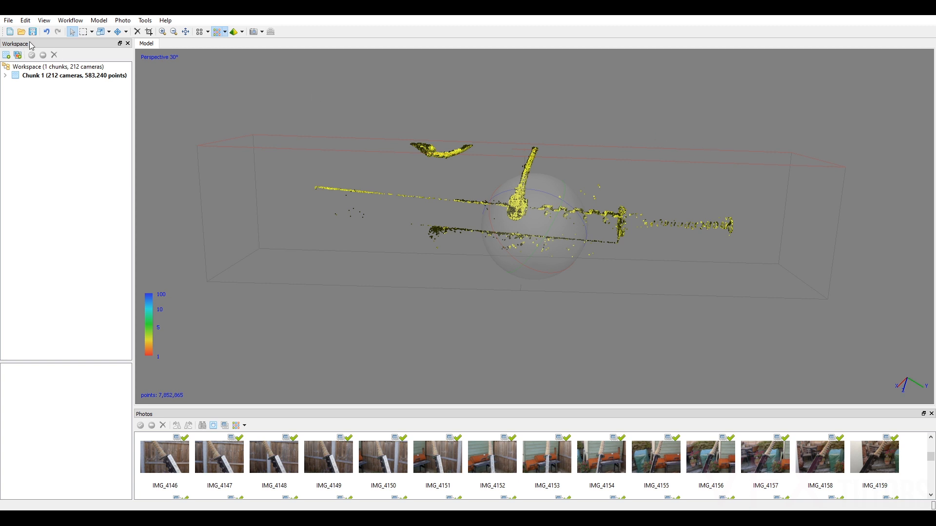
Select all points displayed by the 0 to 3 confidence filter with one rectangle around the cloud and delete them.
{"action": "left_click", "coordinate": [85, 32]}
{"action": "left_click_drag", "start_coordinate": [795, 110], "coordinate": [271, 286]}
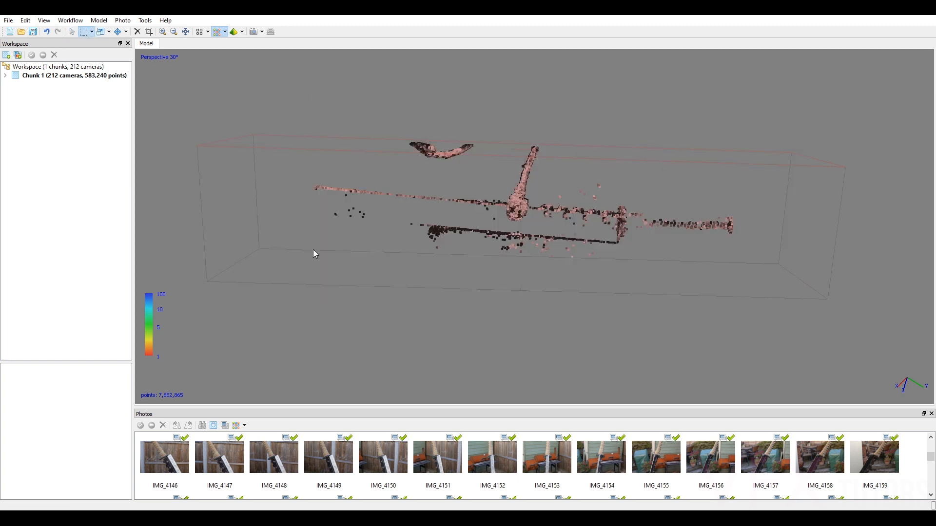
{"action": "left_click", "coordinate": [138, 31]}
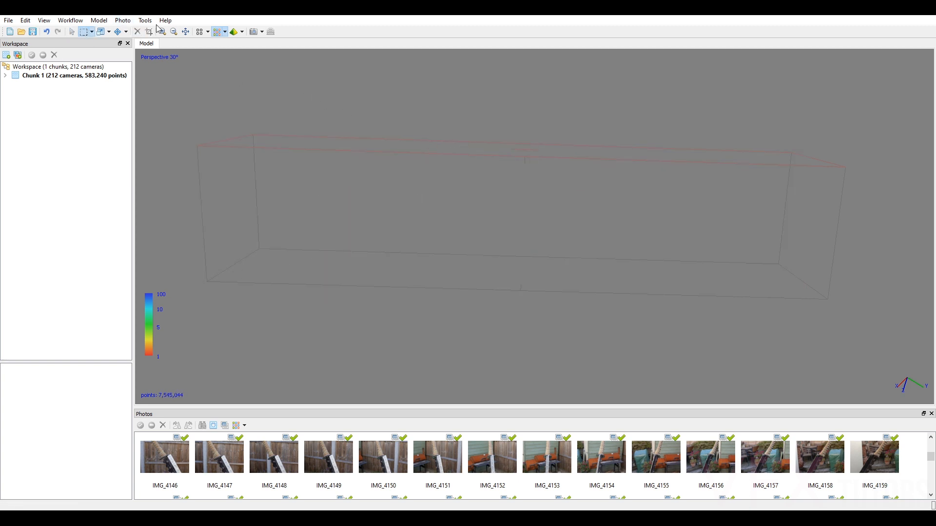
Reset the dense cloud filter to display all the points left after deleting the 0 to 3 confidence range.
{"action": "left_click", "coordinate": [145, 20]}
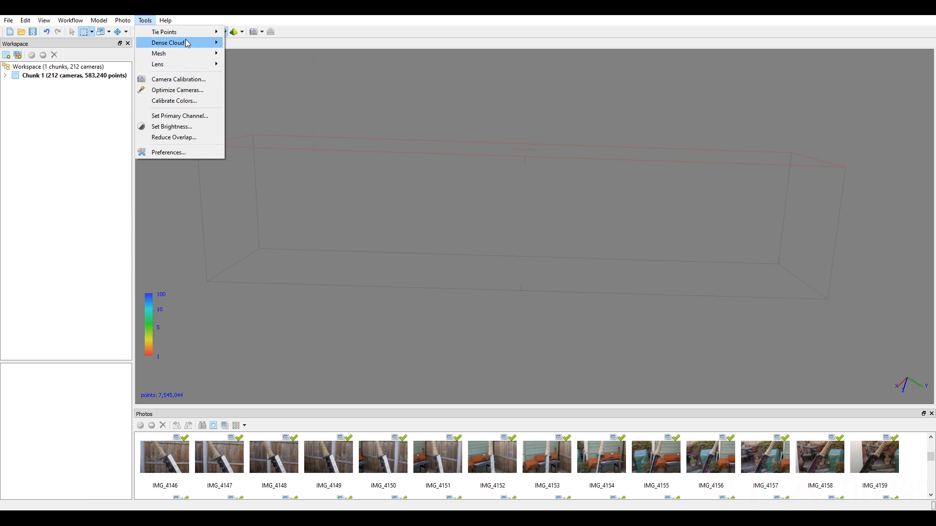
{"action": "mouse_move", "coordinate": [187, 43]}
{"action": "left_click", "coordinate": [263, 116]}
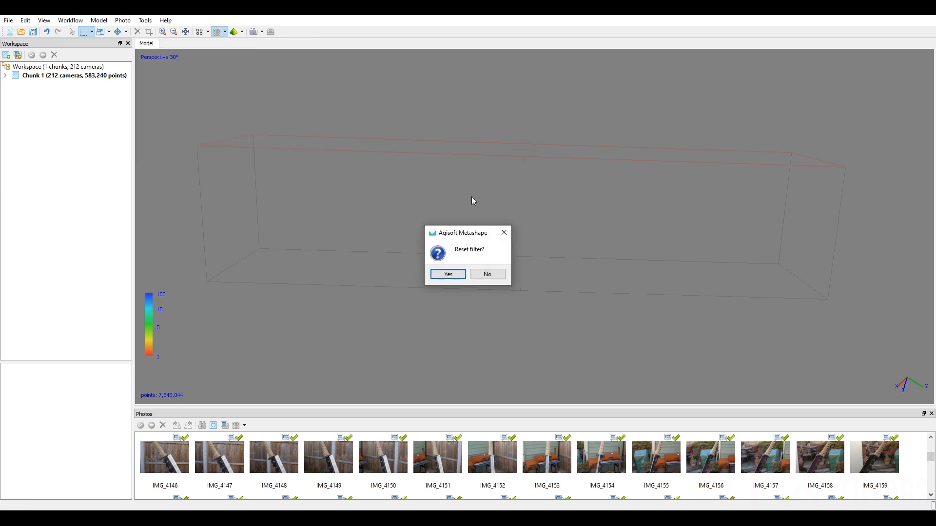
{"action": "left_click", "coordinate": [458, 273]}
{"action": "scroll", "coordinate": [544, 170], "scroll_direction": "up", "scroll_amount": 5}
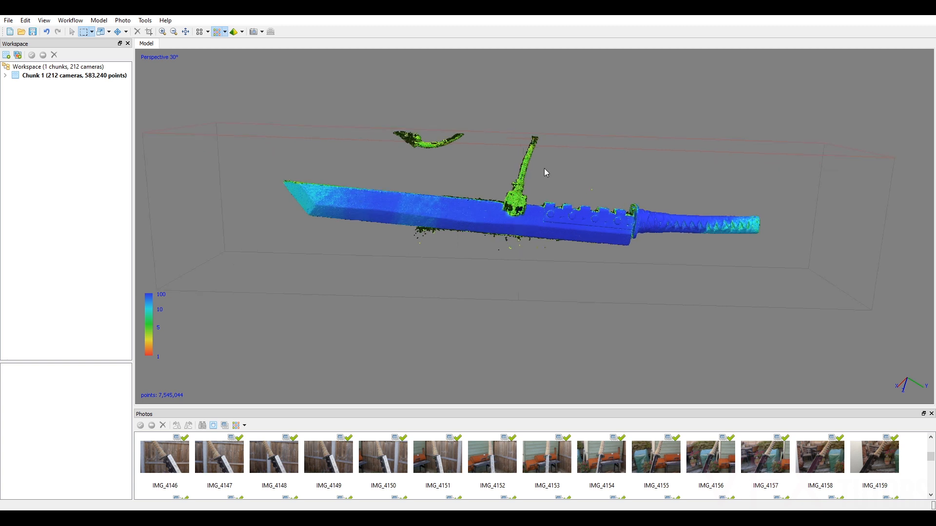
Display the dense cloud in its photo colours and check the stray points around the blade and clamp.
{"action": "left_click_drag", "start_coordinate": [546, 173], "coordinate": [601, 222]}
{"action": "scroll", "coordinate": [532, 144], "scroll_direction": "down", "scroll_amount": 2}
{"action": "left_click", "coordinate": [224, 32]}
{"action": "left_click", "coordinate": [225, 34]}
{"action": "left_click", "coordinate": [224, 32]}
{"action": "left_click", "coordinate": [235, 44]}
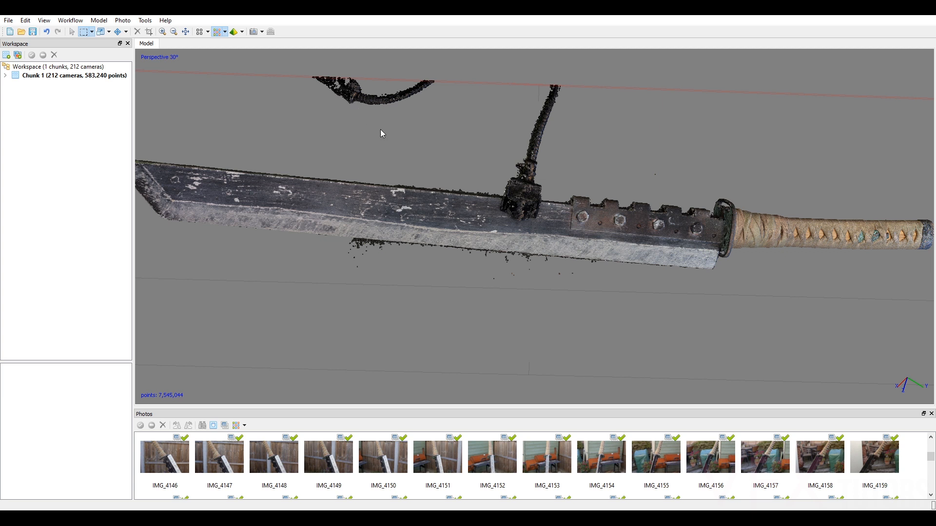
Switch the display back to Dense Cloud Confidence.
{"action": "left_click", "coordinate": [242, 33]}
{"action": "left_click", "coordinate": [225, 33]}
{"action": "left_click", "coordinate": [253, 56]}
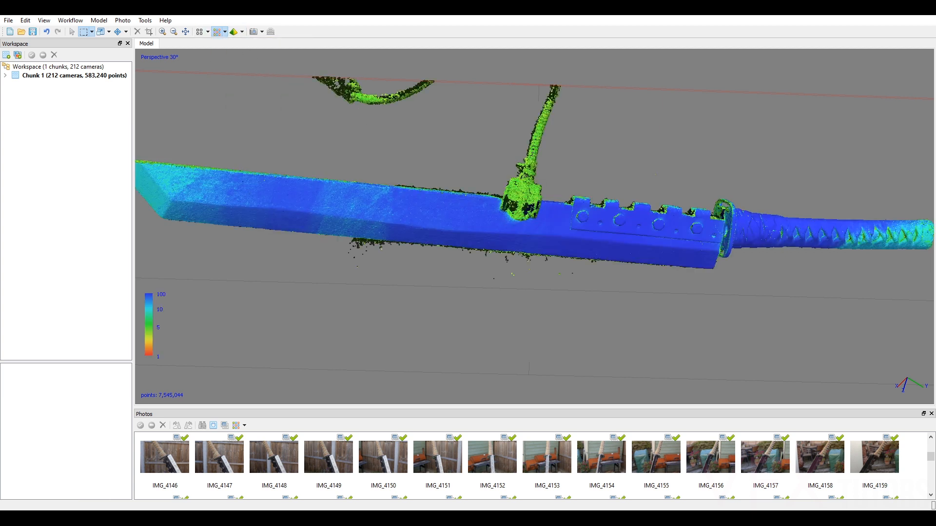
Filter the dense cloud by confidence with a maximum above 3, keeping the minimum at 0.
{"action": "left_click", "coordinate": [145, 20]}
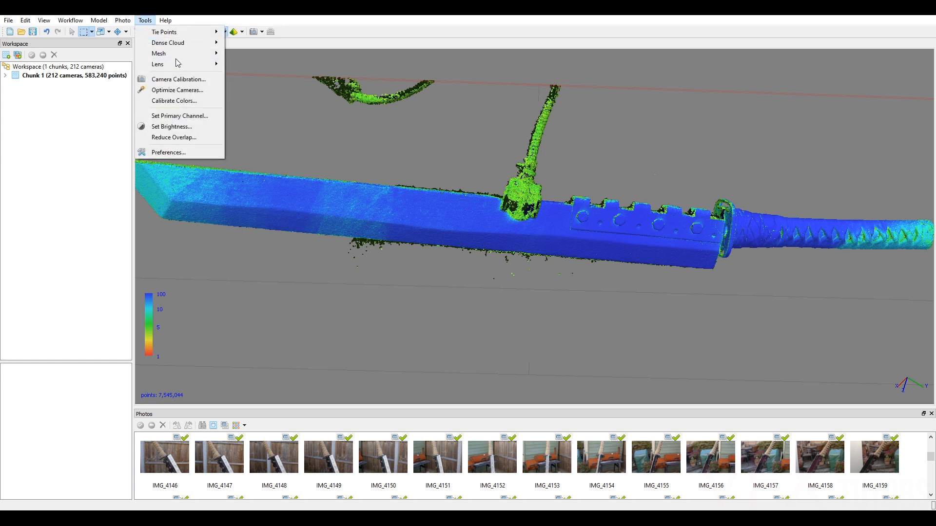
{"action": "mouse_move", "coordinate": [177, 55]}
{"action": "mouse_move", "coordinate": [201, 44]}
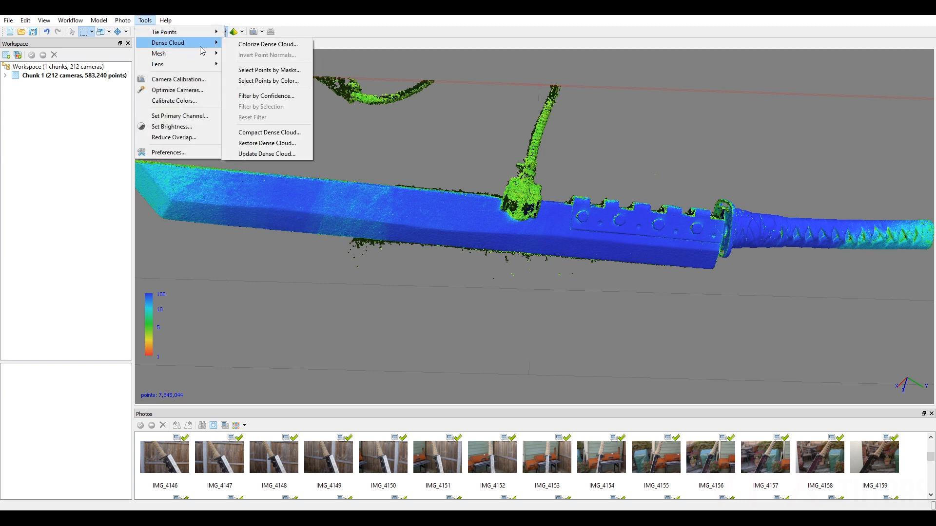
{"action": "left_click", "coordinate": [293, 95]}
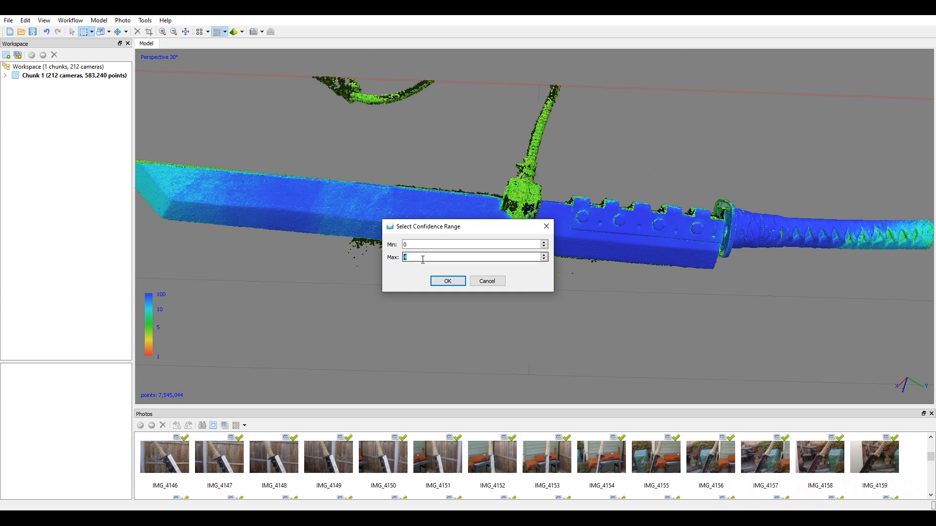
{"action": "left_click", "coordinate": [447, 281]}
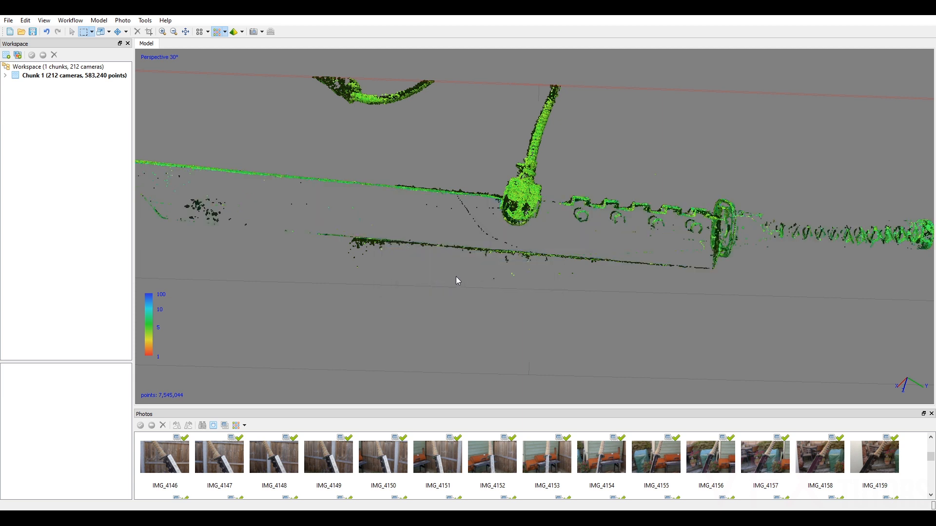
Select every point shown by the raised confidence filter, including the clamp and stray strap, and delete them.
{"action": "middle_click_drag", "start_coordinate": [689, 249], "coordinate": [573, 275]}
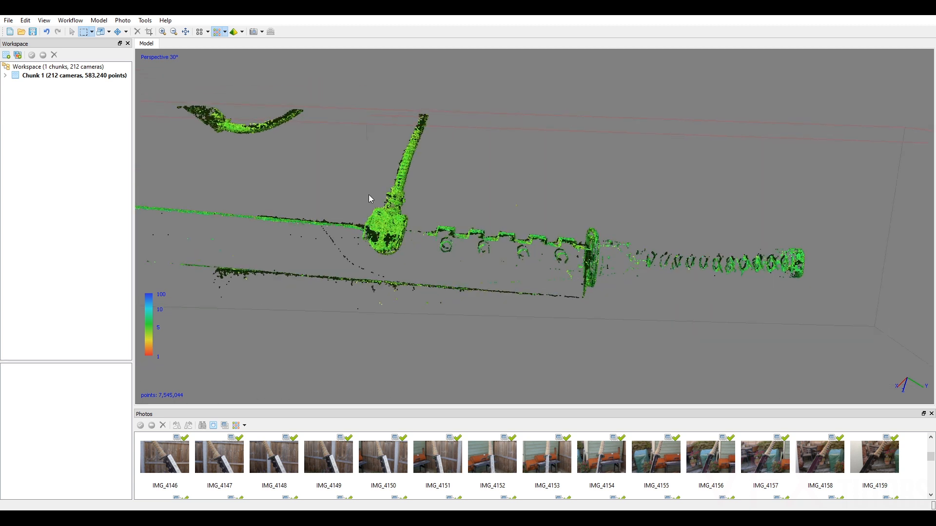
{"action": "scroll", "coordinate": [544, 217], "scroll_direction": "up", "scroll_amount": 3}
{"action": "scroll", "coordinate": [741, 235], "scroll_direction": "down", "scroll_amount": 4}
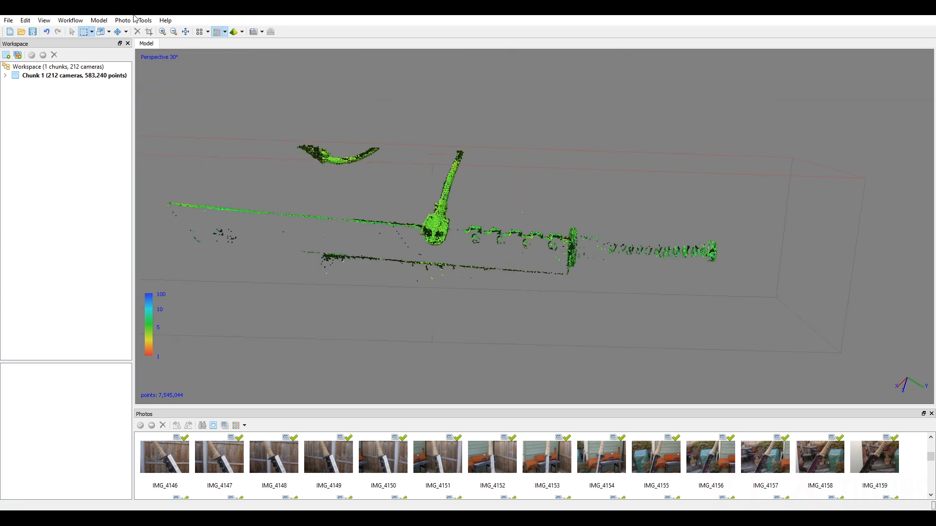
{"action": "scroll", "coordinate": [503, 99], "scroll_direction": "down", "scroll_amount": 3}
{"action": "left_click_drag", "start_coordinate": [744, 112], "coordinate": [200, 310]}
{"action": "key", "text": "Delete"}
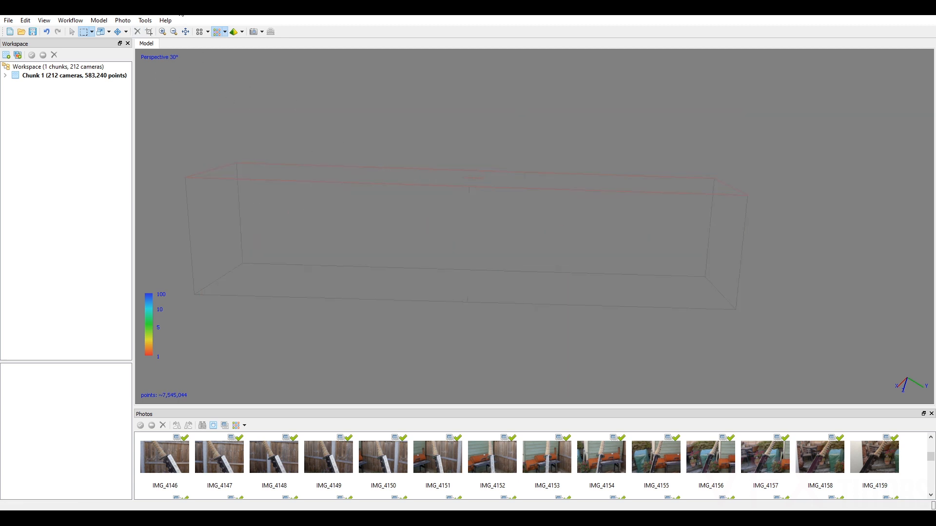
Reset the dense cloud filter and examine the cleaned blade, the gap at the clamp, the hinge plate and the handle.
{"action": "left_click", "coordinate": [145, 20]}
{"action": "mouse_move", "coordinate": [164, 45]}
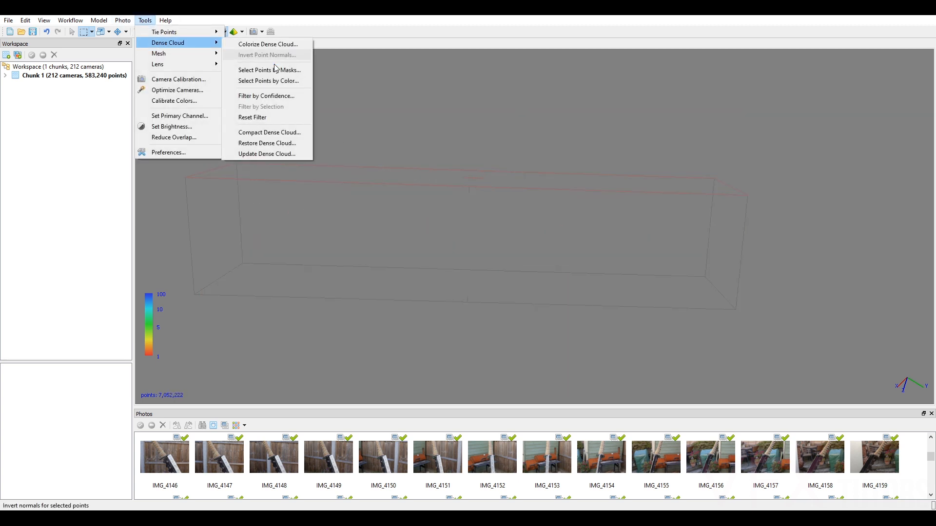
{"action": "left_click", "coordinate": [285, 118]}
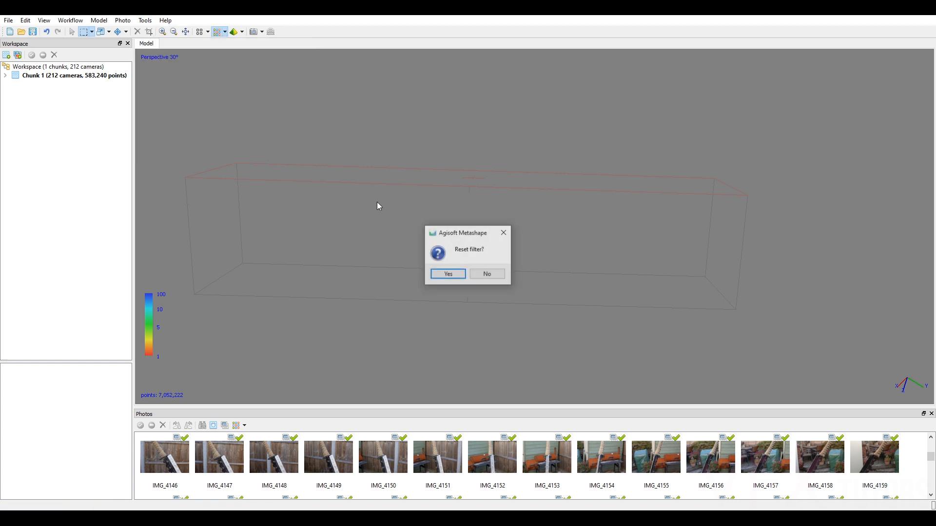
{"action": "left_click", "coordinate": [447, 274]}
{"action": "scroll", "coordinate": [448, 267], "scroll_direction": "up", "scroll_amount": 8}
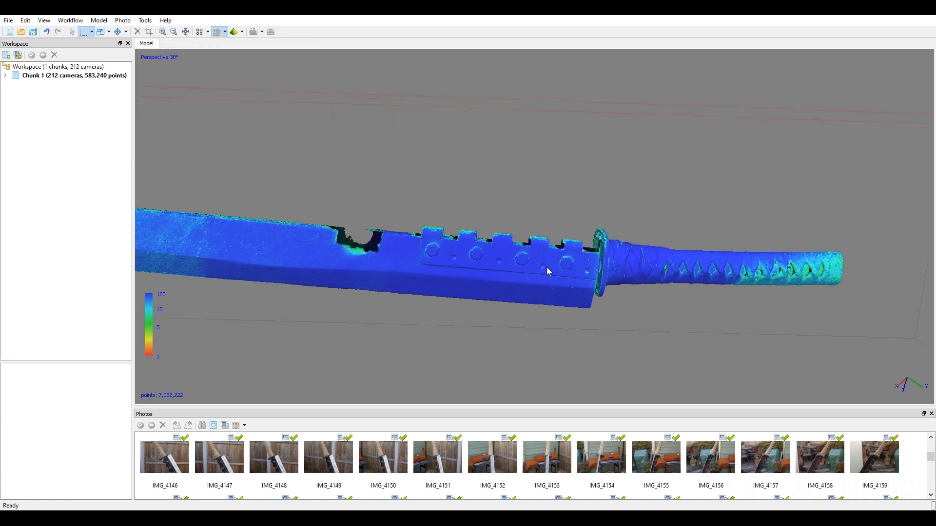
{"action": "scroll", "coordinate": [807, 244], "scroll_direction": "down", "scroll_amount": 4}
{"action": "right_click_drag", "start_coordinate": [710, 232], "coordinate": [523, 201]}
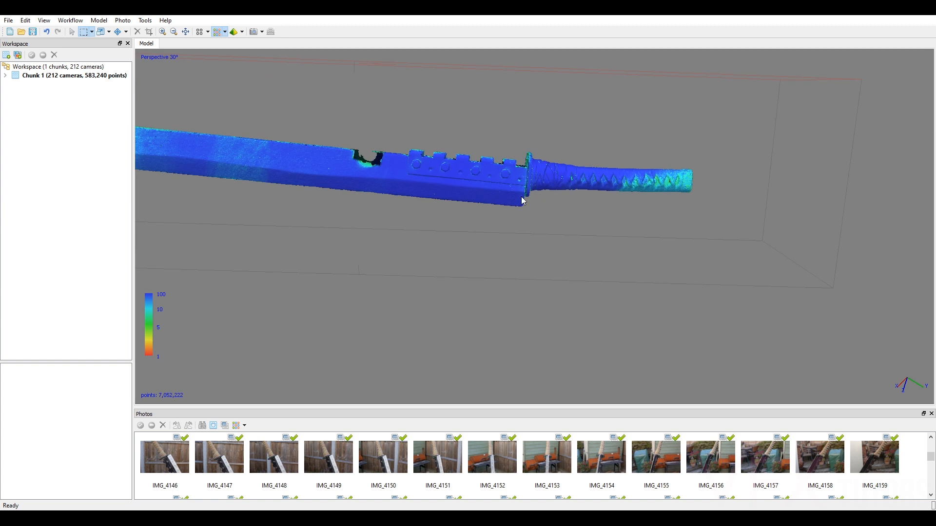
{"action": "scroll", "coordinate": [537, 160], "scroll_direction": "up", "scroll_amount": 3}
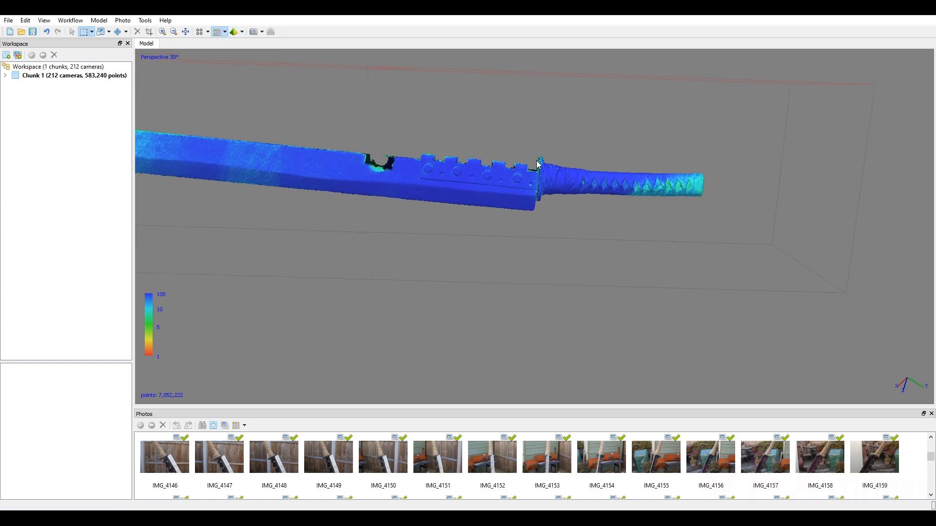
{"action": "scroll", "coordinate": [572, 188], "scroll_direction": "up", "scroll_amount": 2}
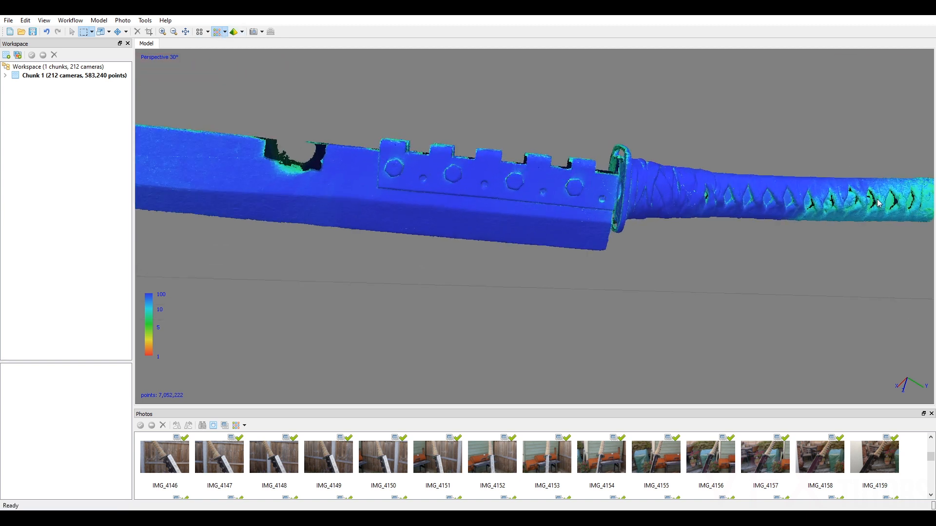
{"action": "scroll", "coordinate": [471, 194], "scroll_direction": "up", "scroll_amount": 2}
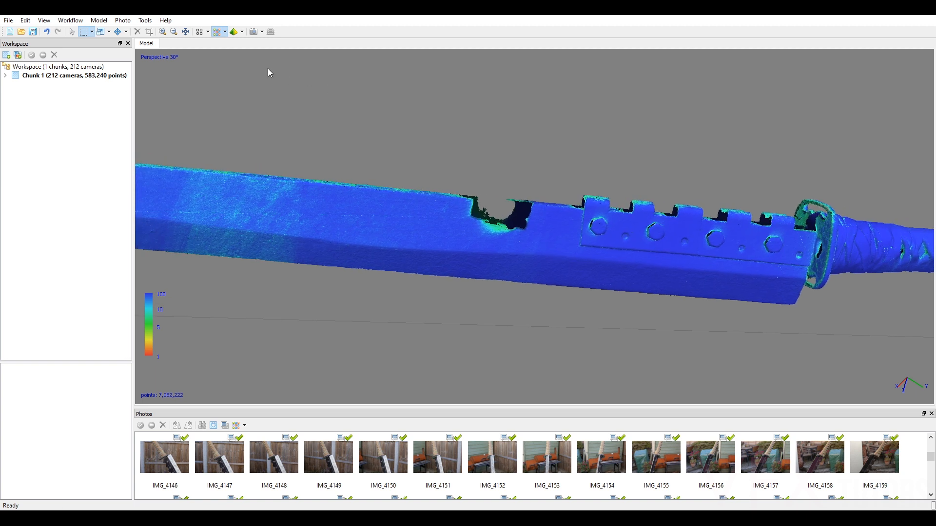
Switch the display from confidence to the coloured Dense Cloud and inspect the sword from its handle end.
{"action": "left_click", "coordinate": [224, 32]}
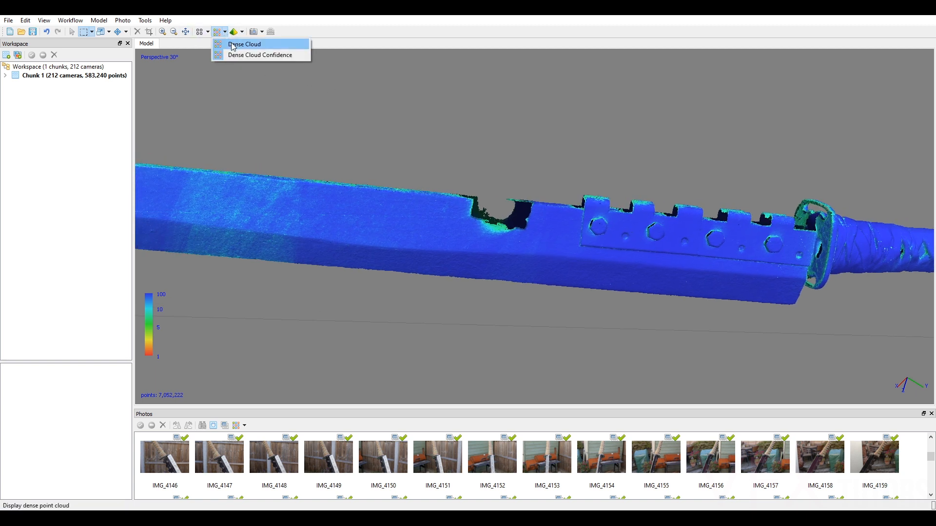
{"action": "left_click", "coordinate": [234, 45]}
{"action": "scroll", "coordinate": [546, 243], "scroll_direction": "down", "scroll_amount": 3}
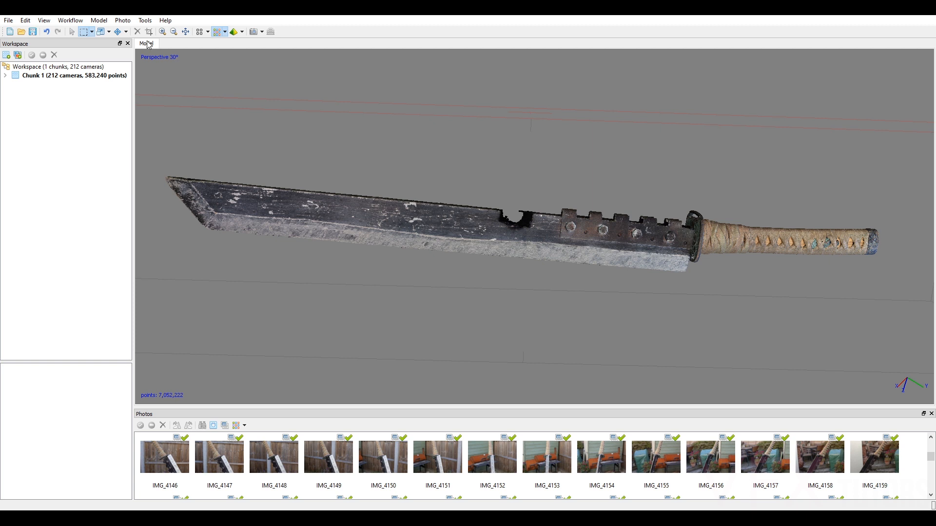
{"action": "left_click", "coordinate": [72, 32]}
{"action": "left_click_drag", "start_coordinate": [538, 234], "coordinate": [461, 220]}
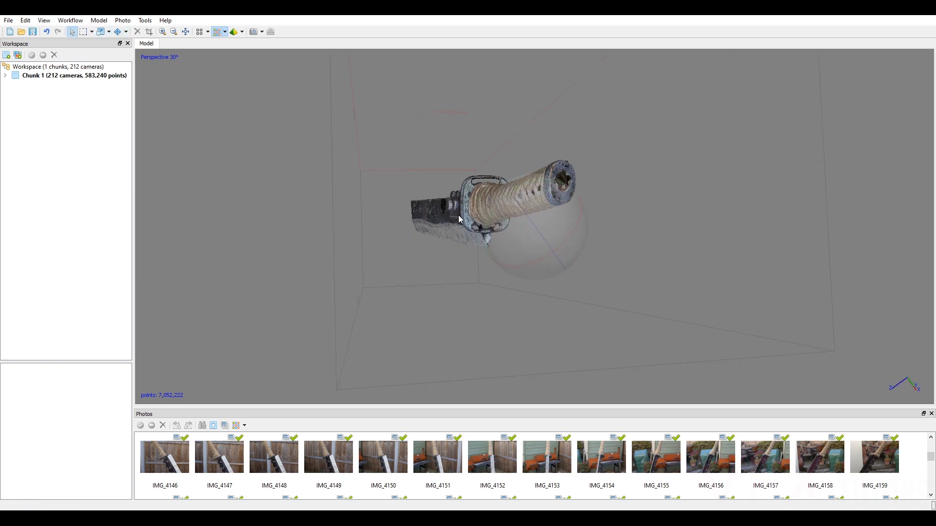
Examine the coloured dense cloud at the handle's end cap, the guard, the hinge plate, the clamp gap and the blade tip.
{"action": "scroll", "coordinate": [531, 228], "scroll_direction": "up", "scroll_amount": 2}
{"action": "left_click_drag", "start_coordinate": [540, 226], "coordinate": [599, 198]}
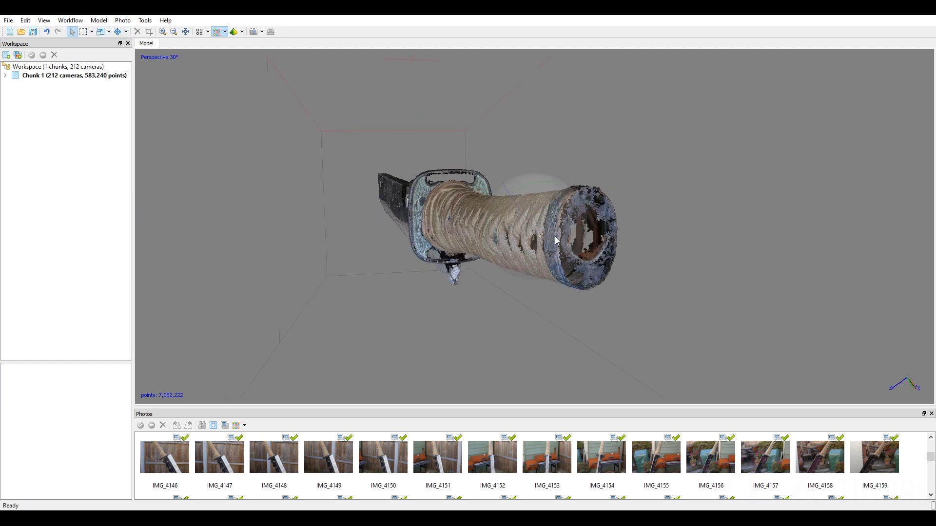
{"action": "left_click_drag", "start_coordinate": [569, 257], "coordinate": [626, 271]}
{"action": "mouse_move", "coordinate": [539, 262]}
{"action": "left_mouse_down"}
{"action": "mouse_move", "coordinate": [577, 265]}
{"action": "mouse_move", "coordinate": [554, 259]}
{"action": "left_mouse_up"}
{"action": "left_click_drag", "start_coordinate": [496, 227], "coordinate": [519, 206]}
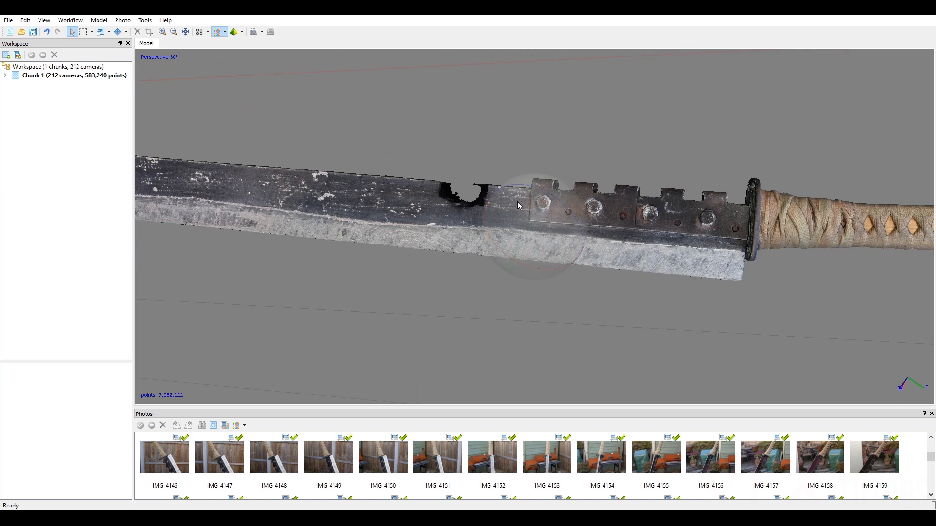
{"action": "left_click_drag", "start_coordinate": [563, 247], "coordinate": [668, 252]}
{"action": "left_click_drag", "start_coordinate": [547, 240], "coordinate": [710, 230]}
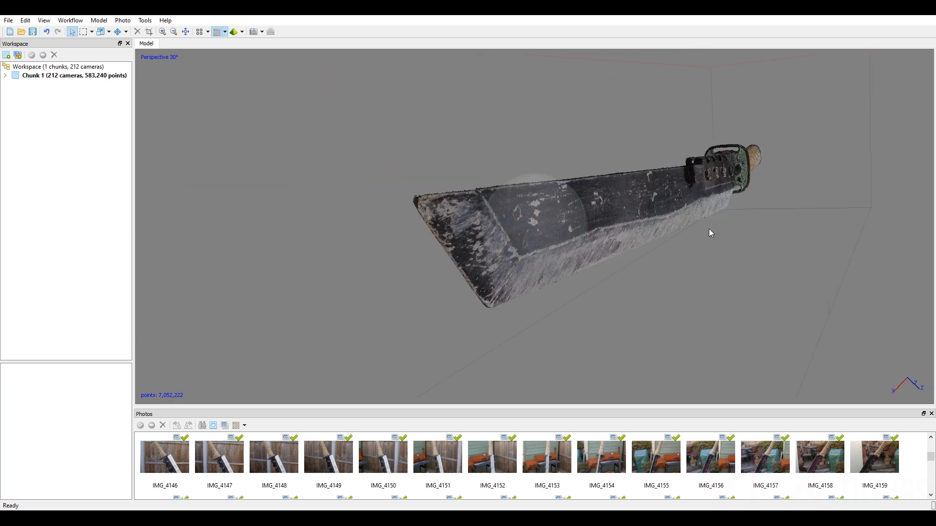
{"action": "left_click_drag", "start_coordinate": [537, 221], "coordinate": [556, 230]}
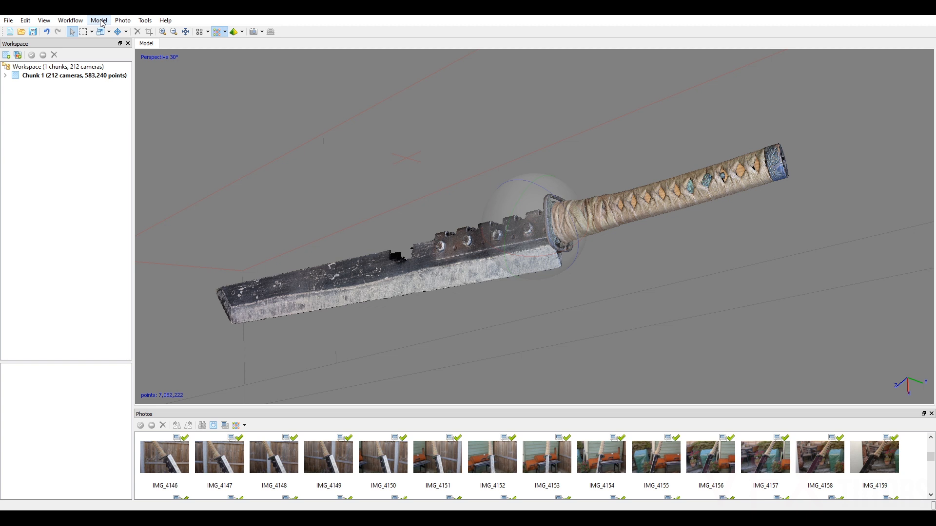
Build a mesh from the dense cloud with Arbitrary (3D) surface type, High face count, default interpolation and calculated vertex colors.
{"action": "left_click", "coordinate": [70, 20]}
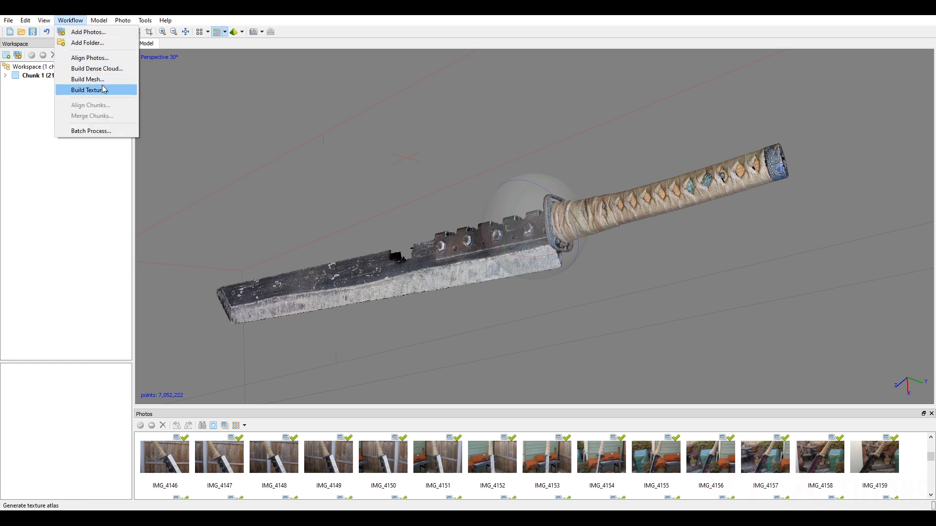
{"action": "left_click", "coordinate": [88, 79]}
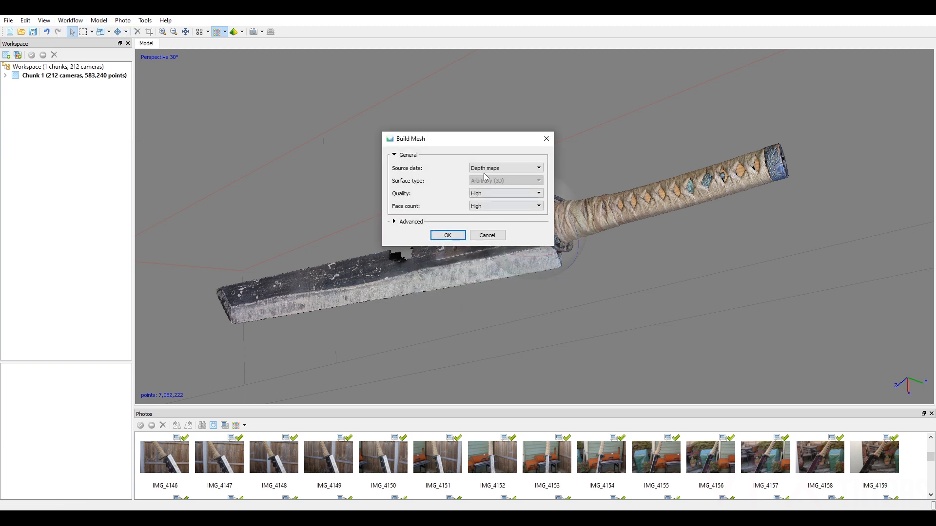
{"action": "left_click", "coordinate": [486, 169]}
{"action": "left_click", "coordinate": [489, 190]}
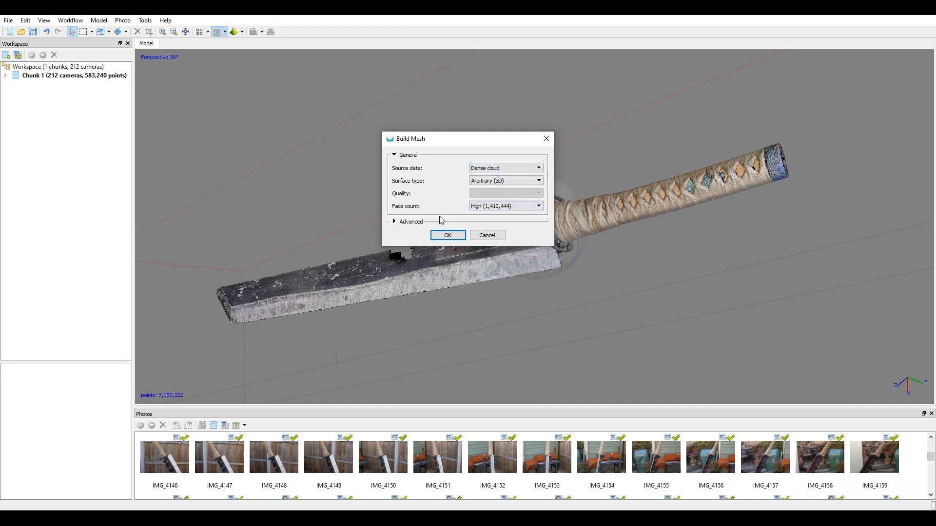
{"action": "left_click", "coordinate": [395, 224]}
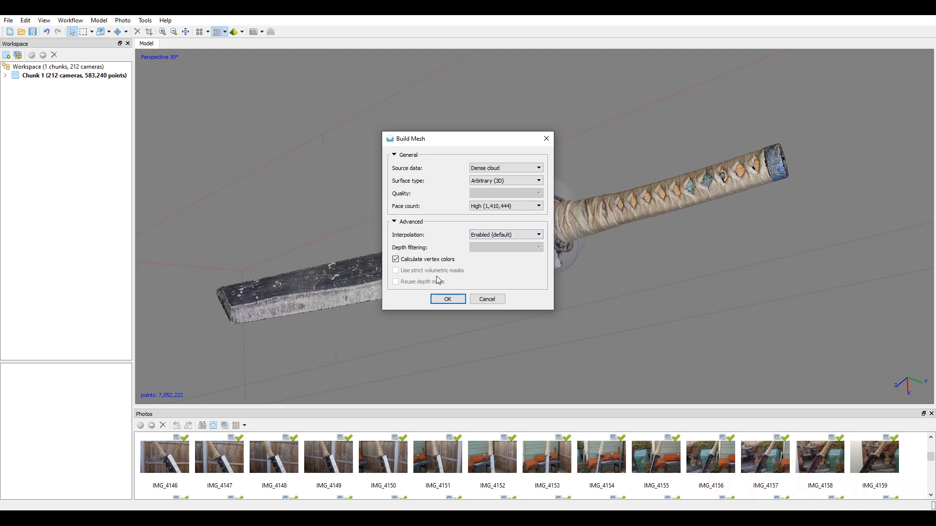
{"action": "left_click", "coordinate": [448, 299]}
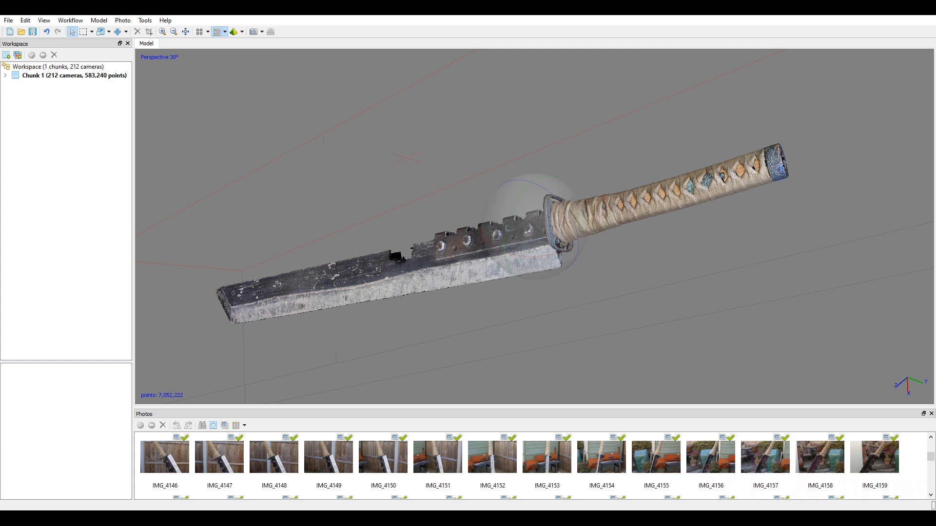
Display the mesh as Model Shaded and inspect the handle wrap, guard and blade up close.
{"action": "left_click", "coordinate": [235, 35]}
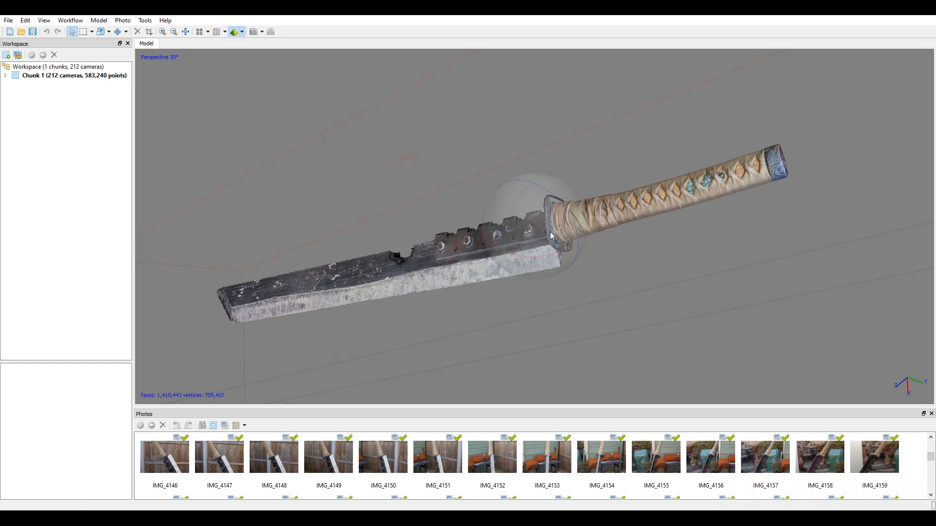
{"action": "left_click_drag", "start_coordinate": [561, 239], "coordinate": [554, 242]}
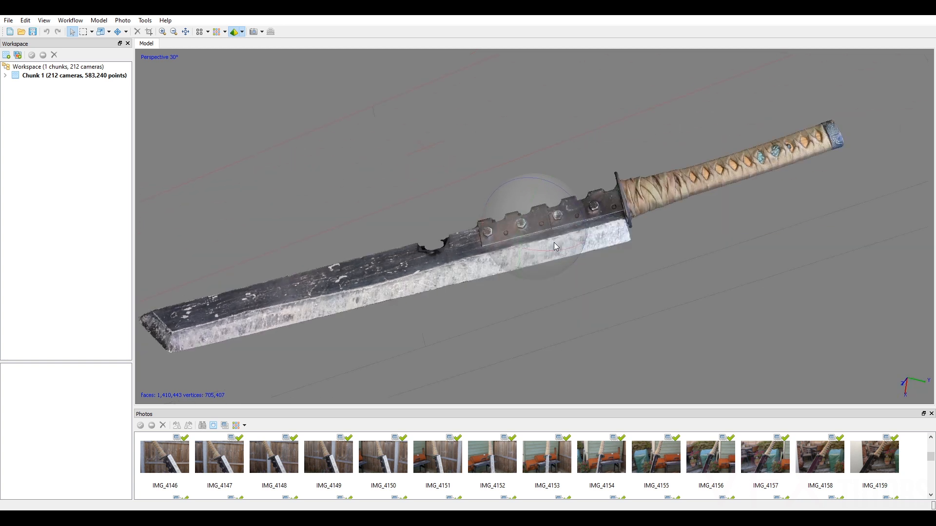
{"action": "scroll", "coordinate": [542, 228], "scroll_direction": "up", "scroll_amount": 5}
{"action": "scroll", "coordinate": [548, 220], "scroll_direction": "down", "scroll_amount": 5}
{"action": "left_click_drag", "start_coordinate": [570, 190], "coordinate": [603, 223]}
{"action": "scroll", "coordinate": [569, 210], "scroll_direction": "up", "scroll_amount": 6}
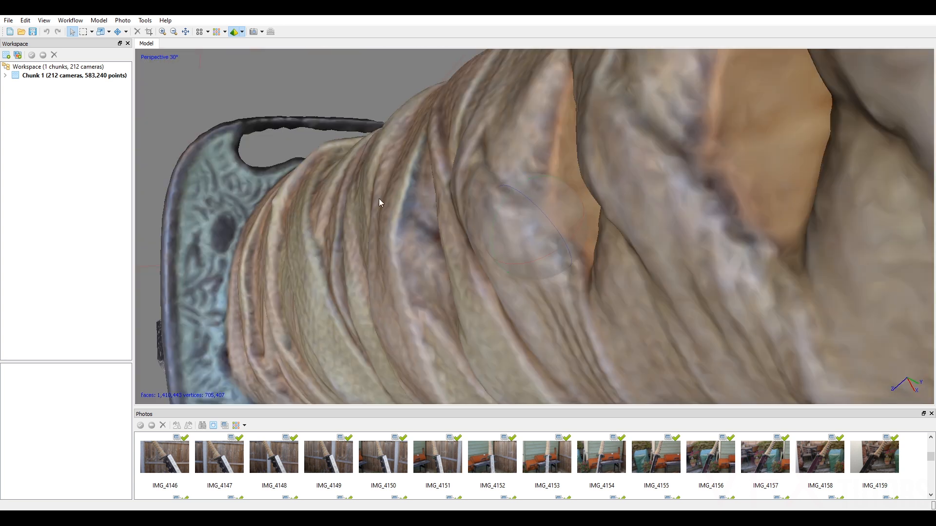
{"action": "scroll", "coordinate": [468, 230], "scroll_direction": "down", "scroll_amount": 4}
{"action": "left_click_drag", "start_coordinate": [510, 245], "coordinate": [562, 245]}
{"action": "scroll", "coordinate": [563, 248], "scroll_direction": "down", "scroll_amount": 2}
{"action": "middle_click_drag", "start_coordinate": [563, 252], "coordinate": [794, 115]}
{"action": "scroll", "coordinate": [793, 116], "scroll_direction": "down", "scroll_amount": 3}
{"action": "left_click_drag", "start_coordinate": [515, 246], "coordinate": [361, 164]}
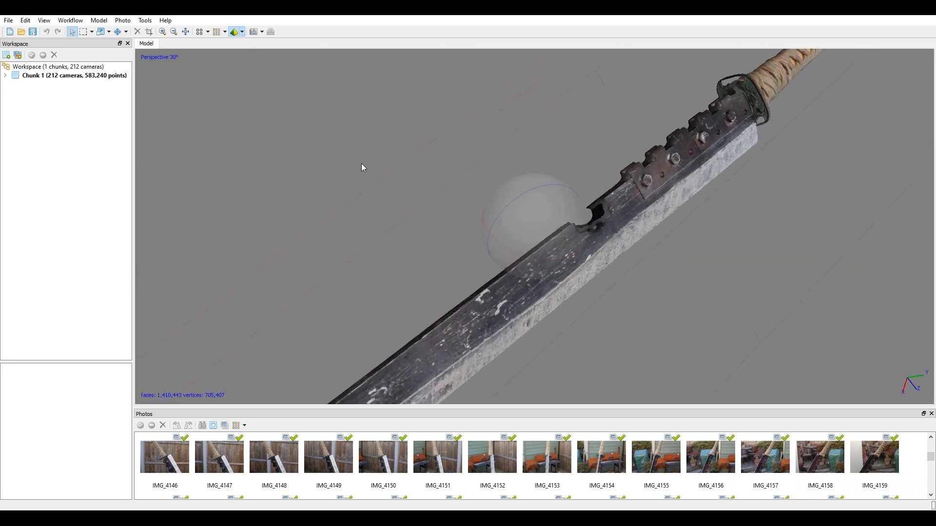
Switch the mesh display to Model Solid.
{"action": "left_click", "coordinate": [236, 33]}
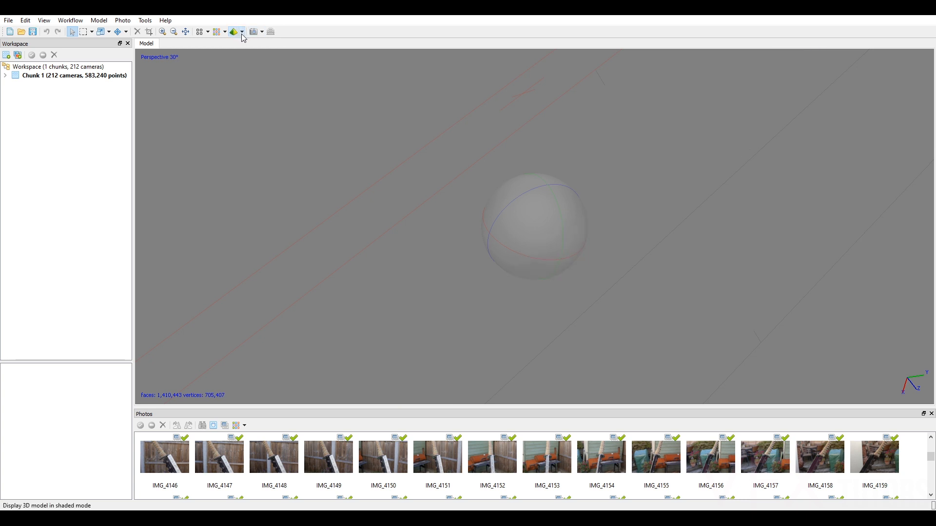
{"action": "left_click", "coordinate": [243, 34]}
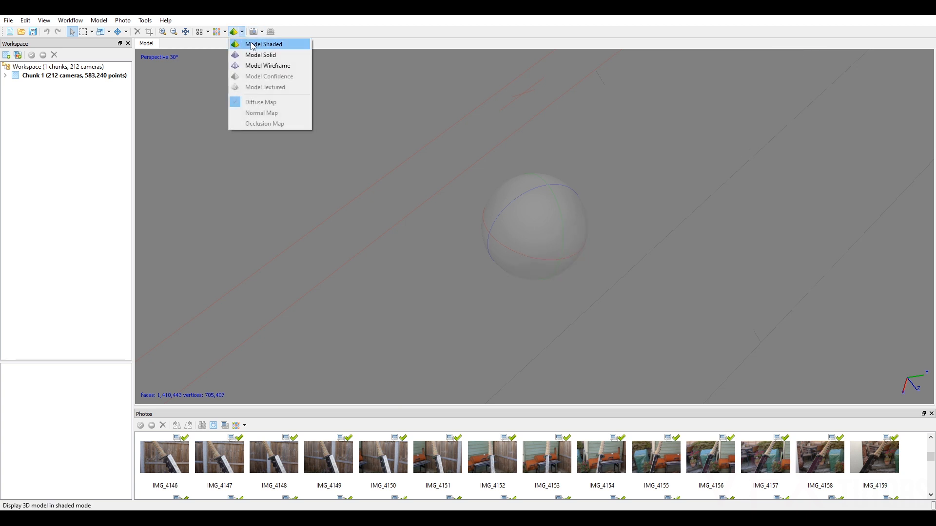
{"action": "left_click", "coordinate": [256, 55]}
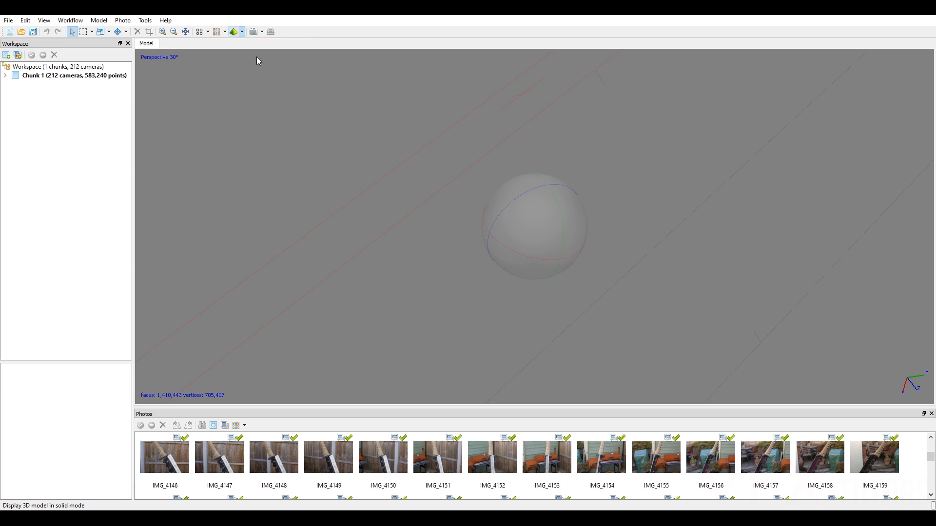
{"action": "left_click_drag", "start_coordinate": [553, 231], "coordinate": [499, 234]}
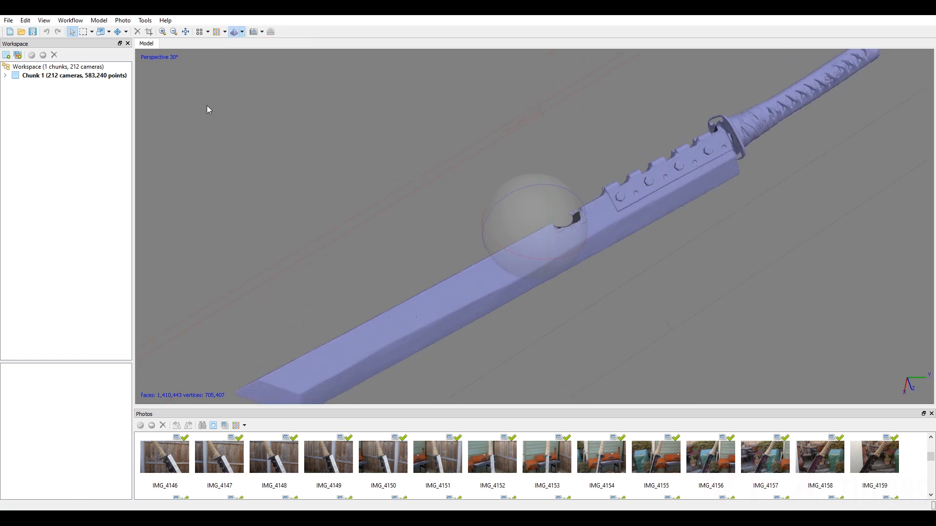
{"action": "left_click", "coordinate": [243, 33]}
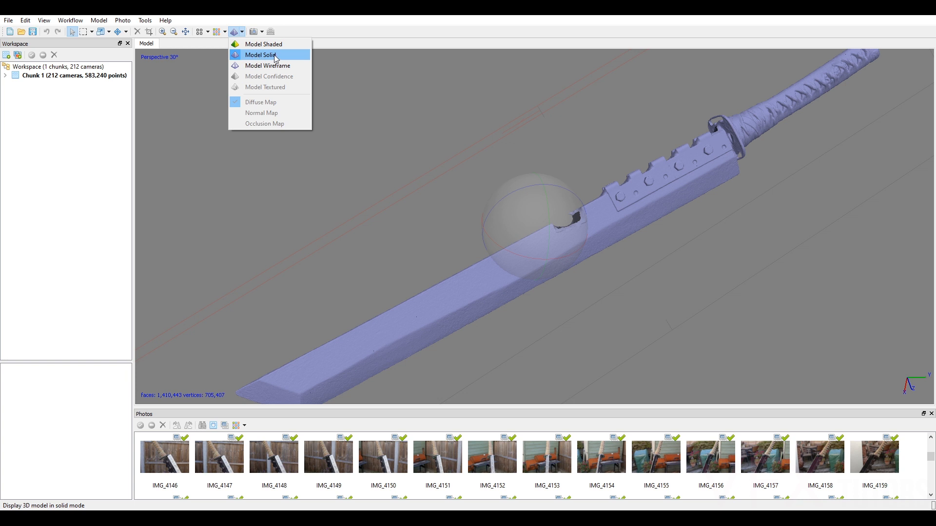
{"action": "left_click", "coordinate": [618, 236]}
Examine the solid mesh's surface detail from several angles, both up close and as a whole sword.
{"action": "mouse_move", "coordinate": [546, 232]}
{"action": "left_mouse_down"}
{"action": "mouse_move", "coordinate": [483, 242]}
{"action": "mouse_move", "coordinate": [516, 250]}
{"action": "mouse_move", "coordinate": [527, 209]}
{"action": "mouse_move", "coordinate": [510, 222]}
{"action": "mouse_move", "coordinate": [548, 215]}
{"action": "mouse_move", "coordinate": [529, 227]}
{"action": "mouse_move", "coordinate": [480, 216]}
{"action": "left_mouse_up"}
{"action": "scroll", "coordinate": [563, 218], "scroll_direction": "up", "scroll_amount": 4}
{"action": "scroll", "coordinate": [556, 234], "scroll_direction": "up", "scroll_amount": 3}
{"action": "left_click_drag", "start_coordinate": [525, 257], "coordinate": [376, 215]}
{"action": "left_click_drag", "start_coordinate": [541, 235], "coordinate": [590, 203]}
{"action": "scroll", "coordinate": [535, 244], "scroll_direction": "down", "scroll_amount": 3}
{"action": "right_click_drag", "start_coordinate": [533, 240], "coordinate": [625, 197]}
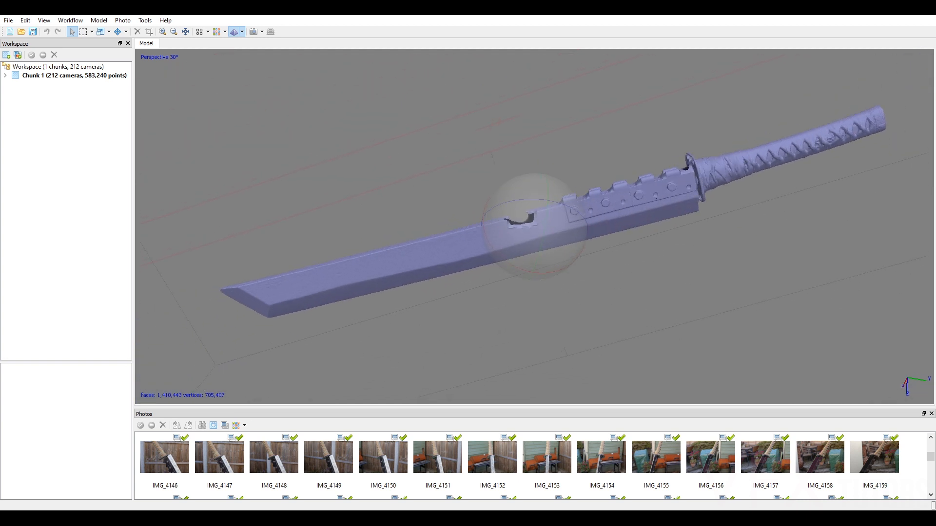
Set up a texture build with the Diffuse map type, Images as source data and Generic mapping mode.
{"action": "left_click", "coordinate": [71, 20]}
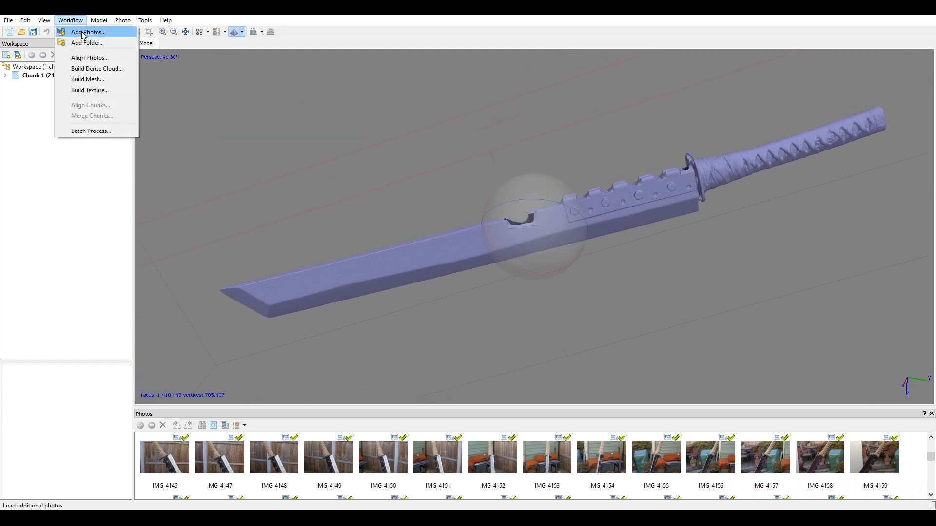
{"action": "left_click", "coordinate": [106, 93]}
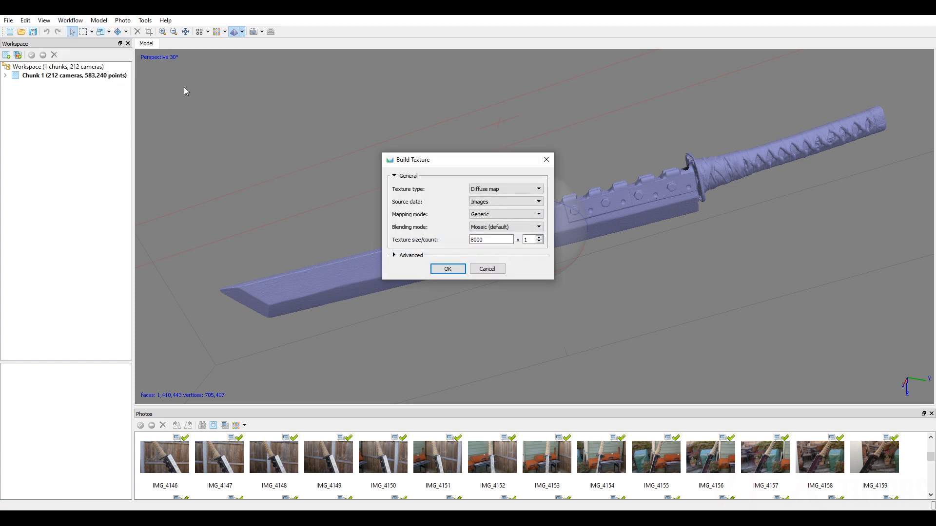
{"action": "left_click", "coordinate": [507, 192]}
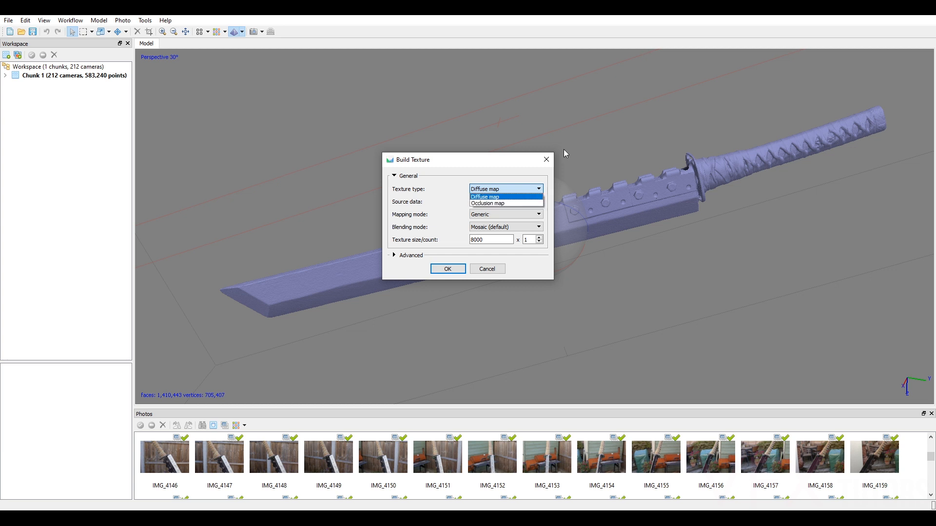
{"action": "left_click", "coordinate": [484, 197]}
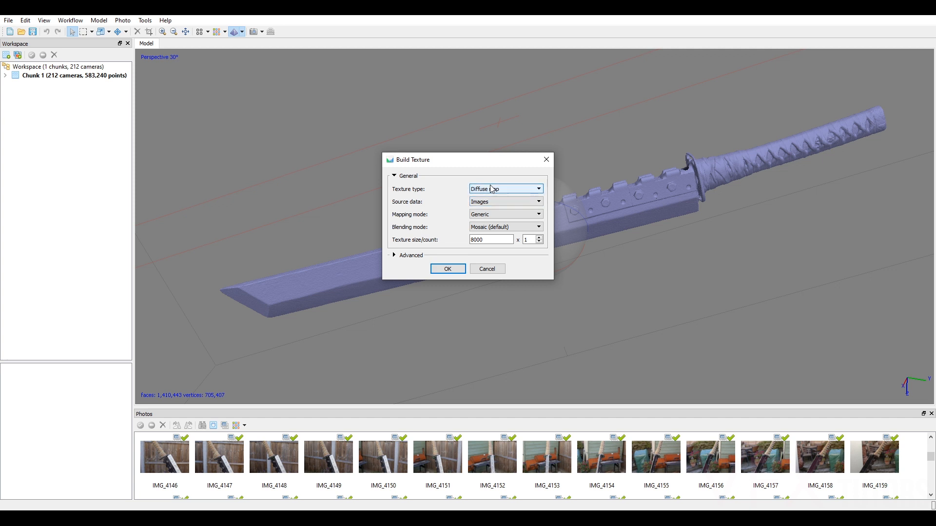
{"action": "left_click", "coordinate": [488, 202]}
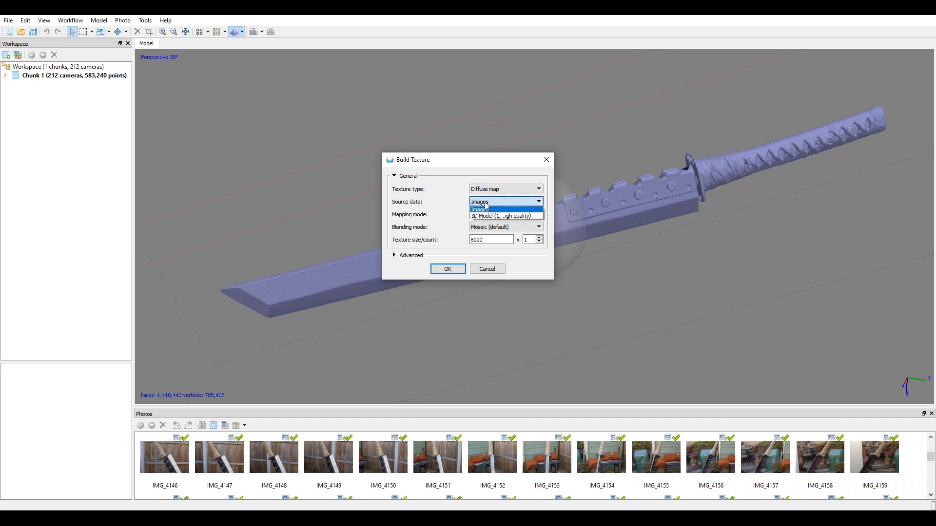
{"action": "left_click", "coordinate": [489, 209]}
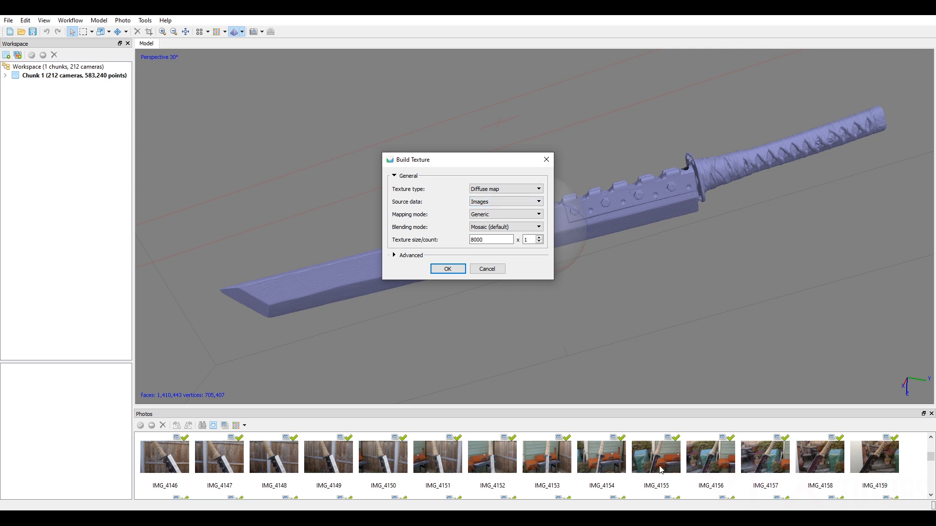
{"action": "left_click", "coordinate": [511, 215]}
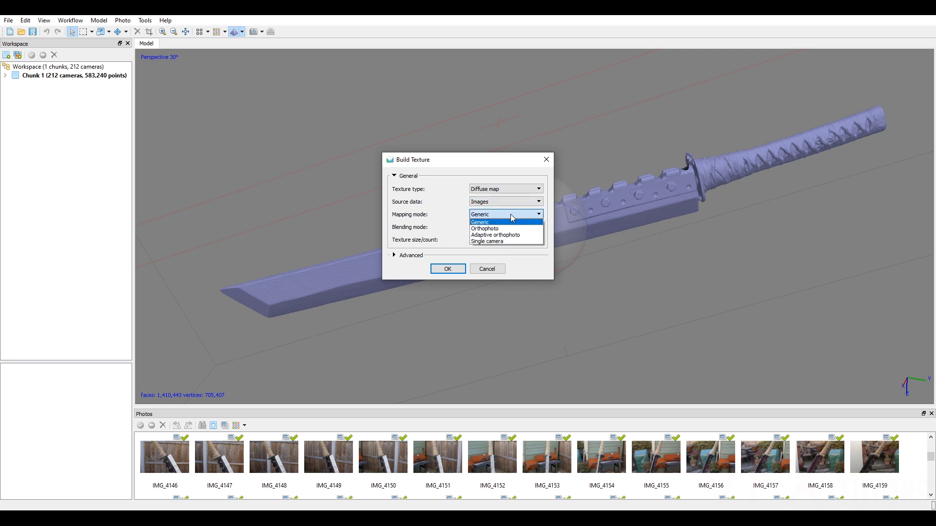
{"action": "left_click", "coordinate": [489, 223]}
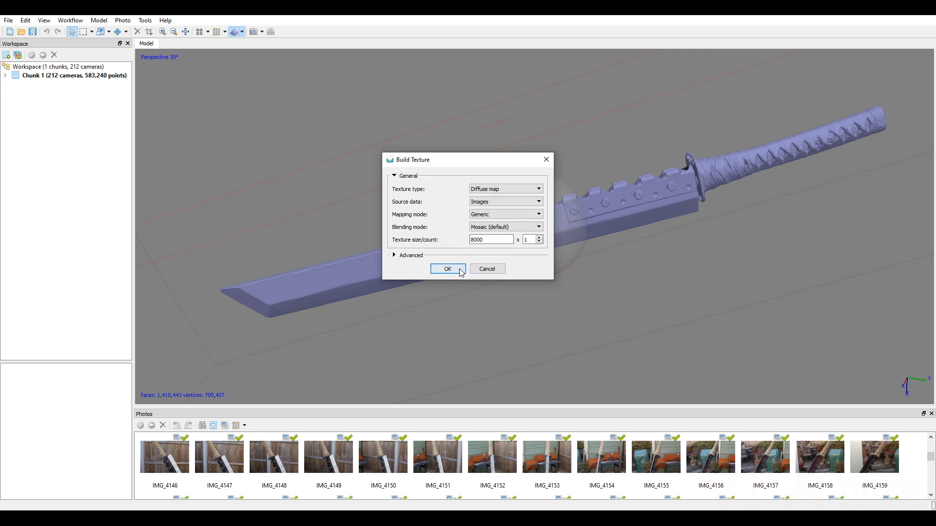
Build the texture with Mosaic (default) blending, size 8000 and count 1, leaving hole filling and the ghosting filter off.
{"action": "left_click_drag", "start_coordinate": [483, 239], "coordinate": [444, 239]}
{"action": "left_click", "coordinate": [395, 255]}
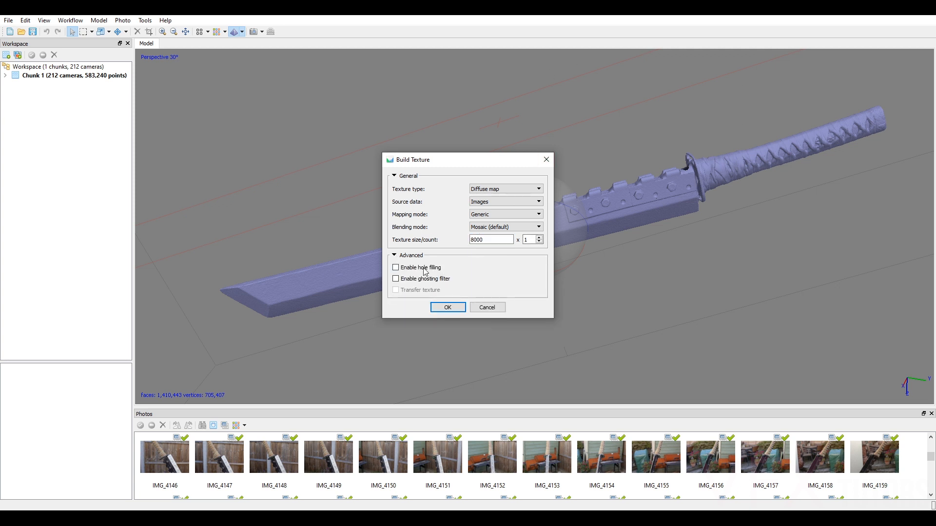
{"action": "left_click", "coordinate": [394, 257]}
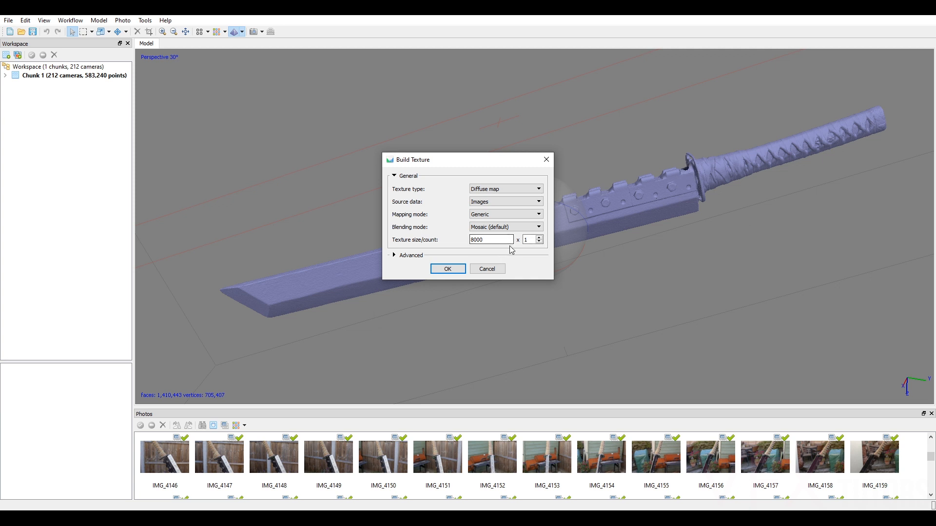
{"action": "left_click", "coordinate": [450, 273]}
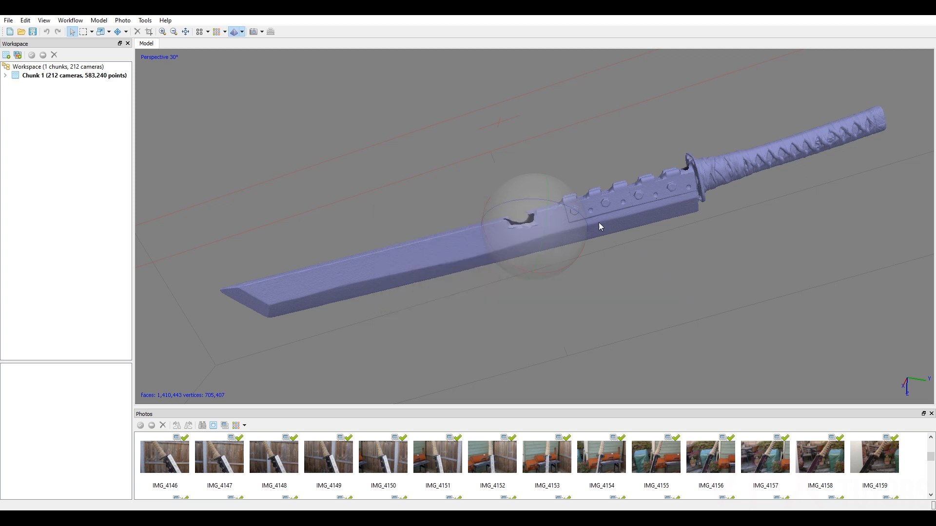
Switch the mesh display to Model Textured and inspect the woven handle wrap up close.
{"action": "left_click", "coordinate": [243, 32]}
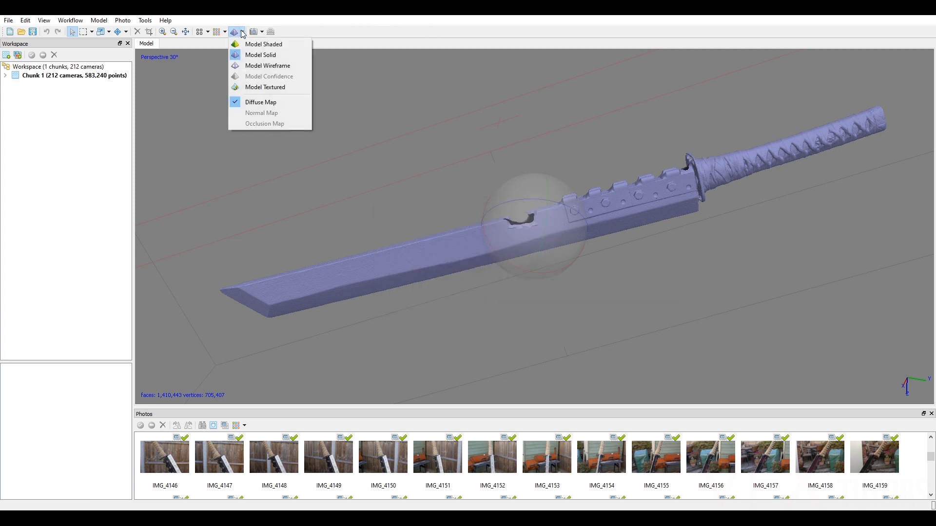
{"action": "left_click", "coordinate": [265, 88]}
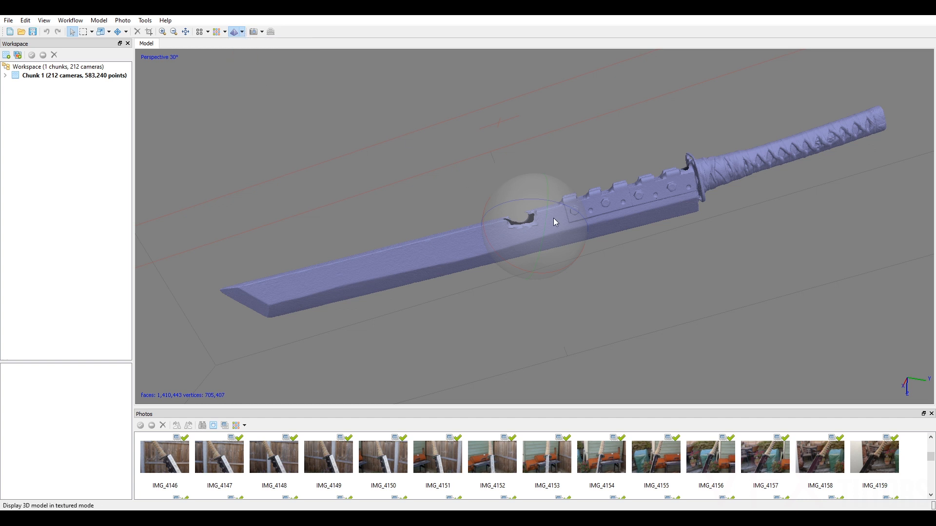
{"action": "scroll", "coordinate": [566, 223], "scroll_direction": "up", "scroll_amount": 5}
{"action": "mouse_move", "coordinate": [560, 226]}
{"action": "left_mouse_down"}
{"action": "mouse_move", "coordinate": [552, 235]}
{"action": "mouse_move", "coordinate": [556, 210]}
{"action": "left_mouse_up"}
{"action": "scroll", "coordinate": [556, 210], "scroll_direction": "down", "scroll_amount": 4}
{"action": "middle_click_drag", "start_coordinate": [556, 210], "coordinate": [400, 236]}
{"action": "left_click_drag", "start_coordinate": [565, 227], "coordinate": [663, 239]}
{"action": "scroll", "coordinate": [620, 227], "scroll_direction": "up", "scroll_amount": 3}
{"action": "scroll", "coordinate": [578, 224], "scroll_direction": "up", "scroll_amount": 5}
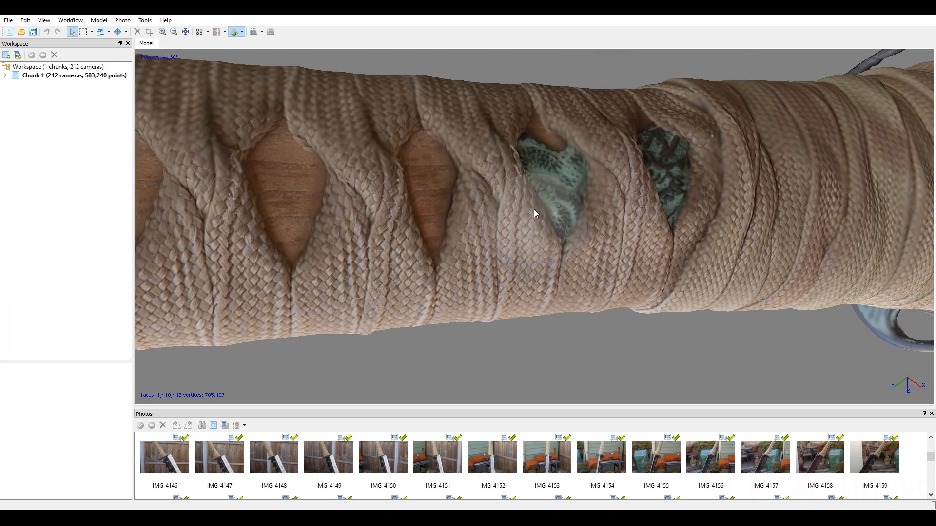
{"action": "scroll", "coordinate": [534, 209], "scroll_direction": "up", "scroll_amount": 5}
{"action": "scroll", "coordinate": [533, 204], "scroll_direction": "down", "scroll_amount": 3}
{"action": "left_click_drag", "start_coordinate": [535, 200], "coordinate": [626, 154]}
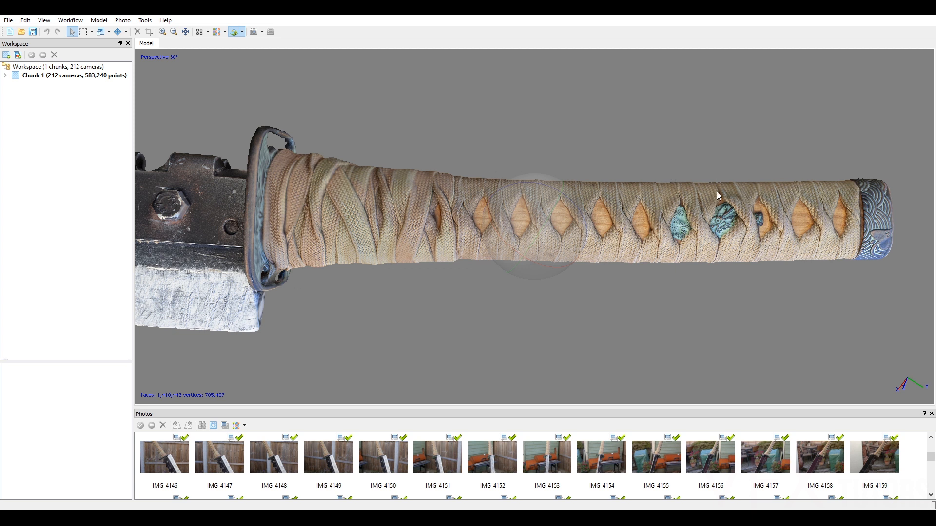
Examine the textured handle and guard, and the bolted hinge plate from the other side of the blade.
{"action": "scroll", "coordinate": [654, 204], "scroll_direction": "down", "scroll_amount": 5}
{"action": "scroll", "coordinate": [642, 203], "scroll_direction": "down", "scroll_amount": 4}
{"action": "scroll", "coordinate": [616, 206], "scroll_direction": "up", "scroll_amount": 9}
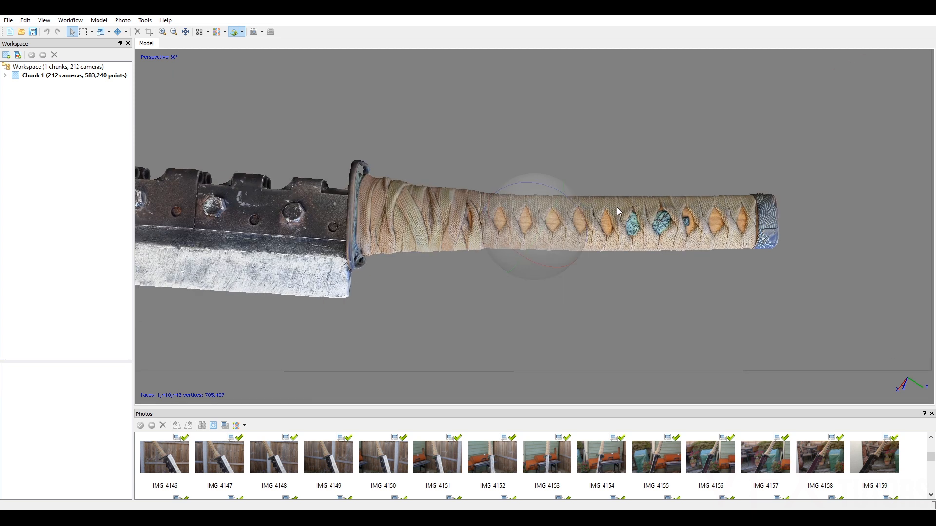
{"action": "scroll", "coordinate": [628, 186], "scroll_direction": "down", "scroll_amount": 5}
{"action": "left_click_drag", "start_coordinate": [561, 225], "coordinate": [491, 236]}
{"action": "left_click_drag", "start_coordinate": [558, 247], "coordinate": [539, 175]}
{"action": "scroll", "coordinate": [431, 176], "scroll_direction": "up", "scroll_amount": 5}
{"action": "scroll", "coordinate": [430, 174], "scroll_direction": "up", "scroll_amount": 3}
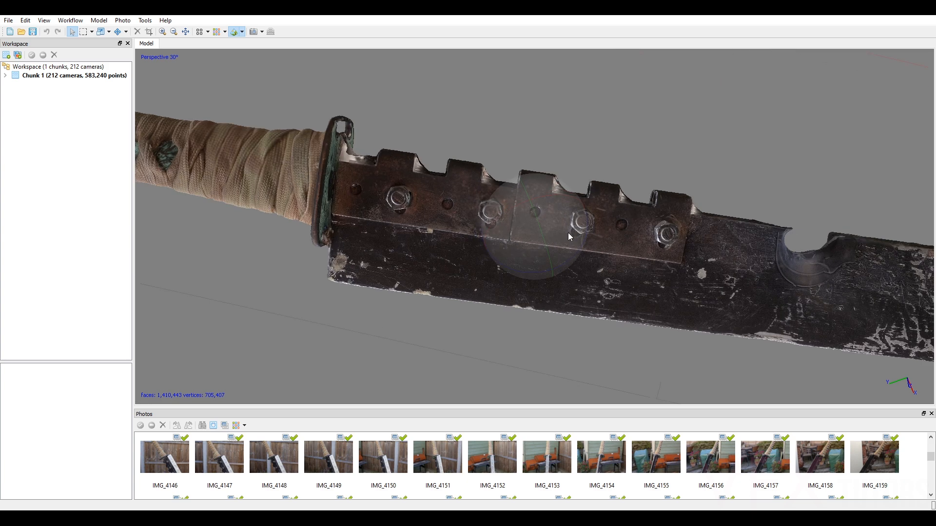
Examine the textured hinge plate and guard, and the other face of the blade down to its angled tip.
{"action": "left_click_drag", "start_coordinate": [568, 233], "coordinate": [531, 232]}
{"action": "scroll", "coordinate": [628, 244], "scroll_direction": "up", "scroll_amount": 4}
{"action": "left_click_drag", "start_coordinate": [577, 253], "coordinate": [661, 233]}
{"action": "scroll", "coordinate": [661, 233], "scroll_direction": "down", "scroll_amount": 2}
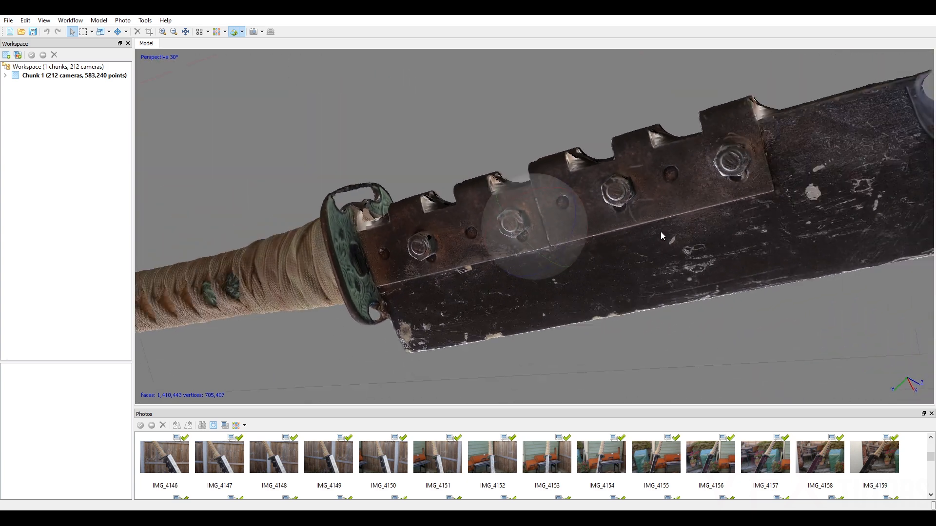
{"action": "middle_click_drag", "start_coordinate": [668, 233], "coordinate": [199, 342]}
{"action": "scroll", "coordinate": [595, 247], "scroll_direction": "down", "scroll_amount": 4}
{"action": "left_click_drag", "start_coordinate": [559, 224], "coordinate": [564, 252]}
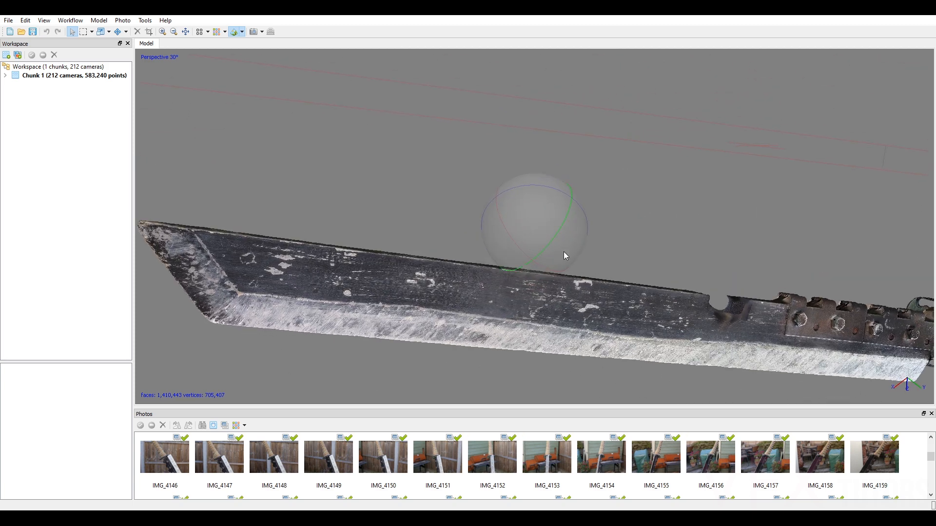
{"action": "scroll", "coordinate": [564, 253], "scroll_direction": "up", "scroll_amount": 4}
{"action": "middle_click_drag", "start_coordinate": [563, 252], "coordinate": [748, 199]}
{"action": "scroll", "coordinate": [585, 224], "scroll_direction": "up", "scroll_amount": 1}
{"action": "middle_click_drag", "start_coordinate": [521, 209], "coordinate": [907, 273]}
{"action": "scroll", "coordinate": [697, 208], "scroll_direction": "down", "scroll_amount": 3}
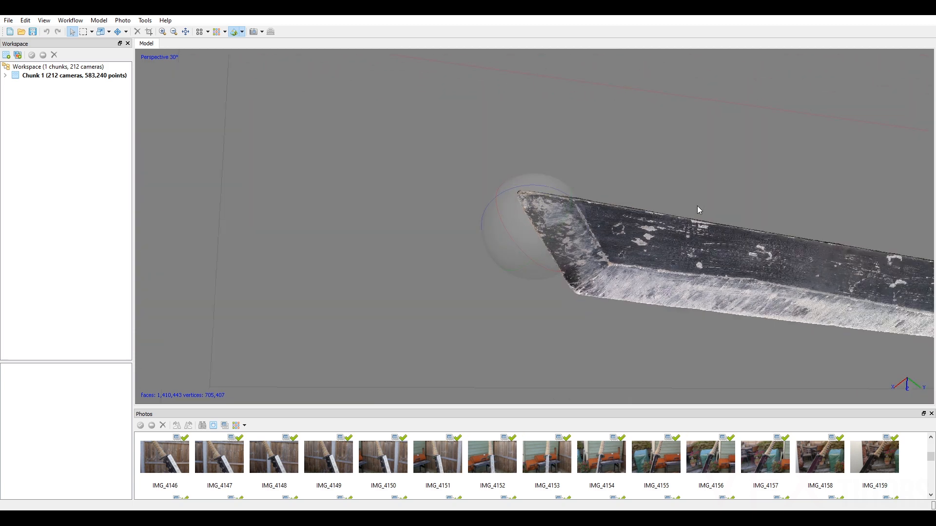
{"action": "middle_click_drag", "start_coordinate": [700, 208], "coordinate": [424, 161]}
Switch the mesh display to Model Wireframe and inspect the mesh density on the notch, bolted hinge plate, guard and handle.
{"action": "left_click", "coordinate": [242, 32]}
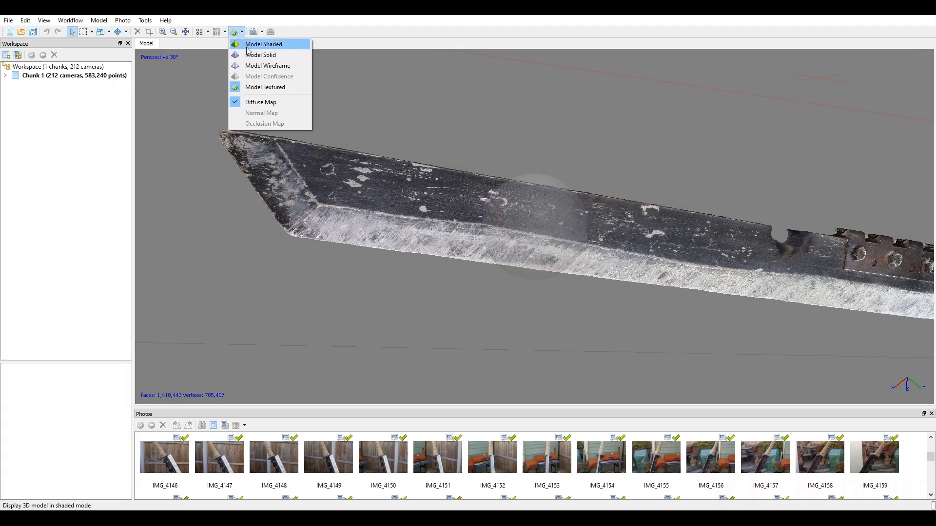
{"action": "left_click", "coordinate": [262, 54]}
{"action": "scroll", "coordinate": [564, 209], "scroll_direction": "up", "scroll_amount": 4}
{"action": "scroll", "coordinate": [563, 209], "scroll_direction": "down", "scroll_amount": 2}
{"action": "middle_click_drag", "start_coordinate": [828, 231], "coordinate": [377, 153]}
{"action": "left_click_drag", "start_coordinate": [561, 211], "coordinate": [552, 188]}
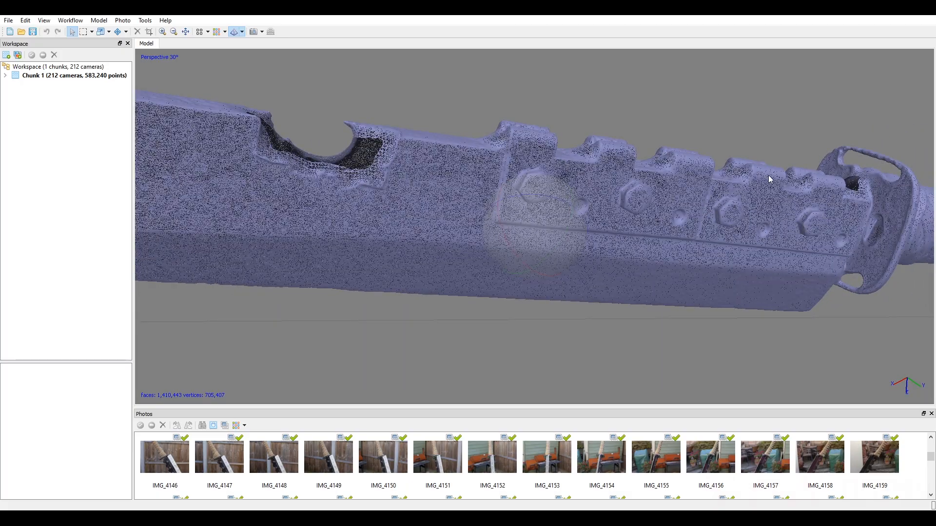
{"action": "right_click_drag", "start_coordinate": [928, 200], "coordinate": [519, 184]}
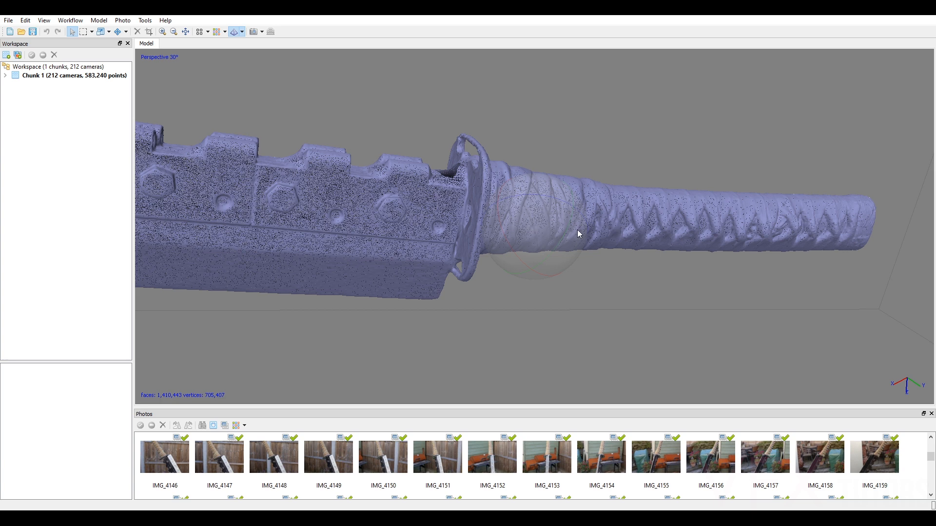
{"action": "right_click_drag", "start_coordinate": [531, 220], "coordinate": [704, 222]}
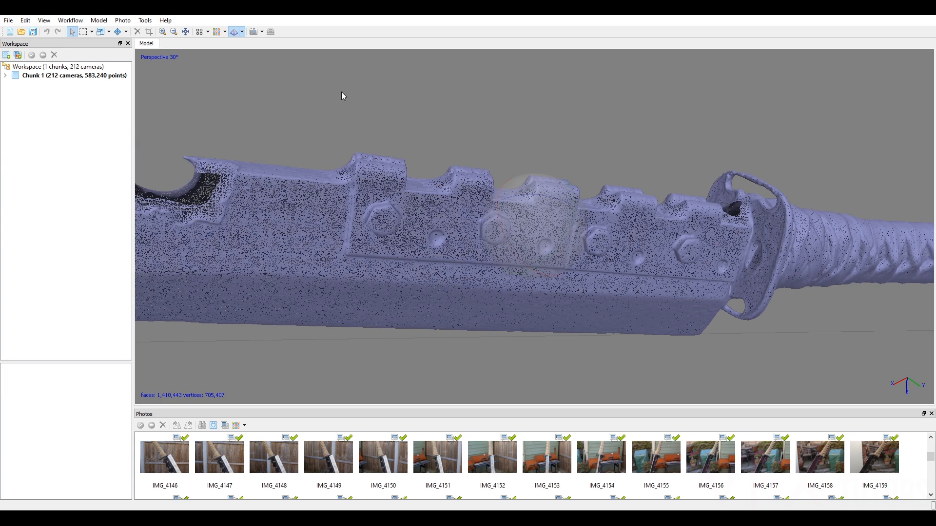
Return the mesh display to Model Textured and view the whole sword.
{"action": "left_click", "coordinate": [242, 31]}
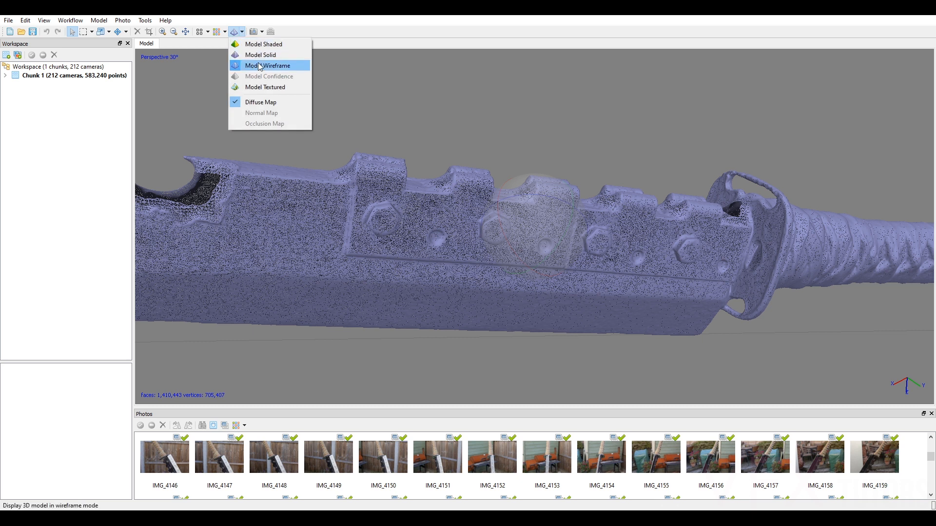
{"action": "left_click", "coordinate": [270, 87]}
{"action": "scroll", "coordinate": [397, 147], "scroll_direction": "down", "scroll_amount": 4}
{"action": "left_click_drag", "start_coordinate": [582, 234], "coordinate": [554, 206]}
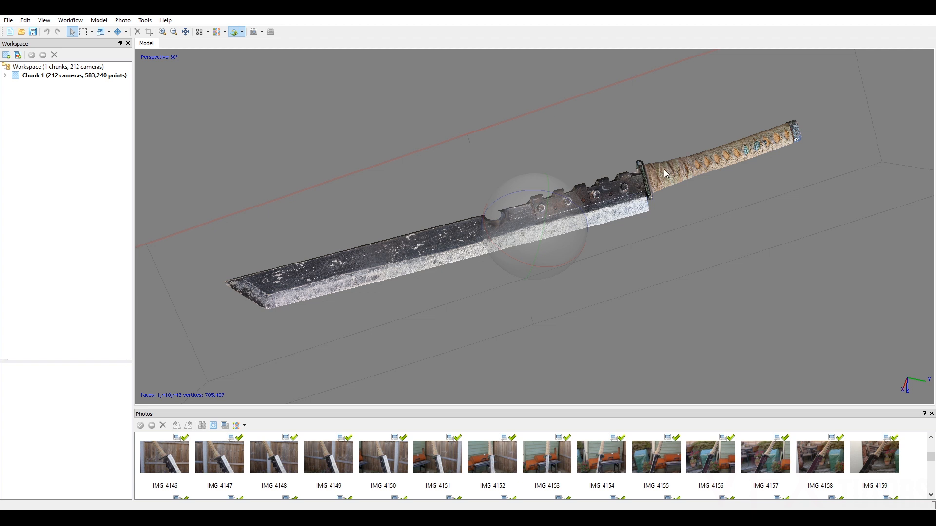
Start a model export and create a folder named Exports inside 03_Props.
{"action": "left_click", "coordinate": [8, 20]}
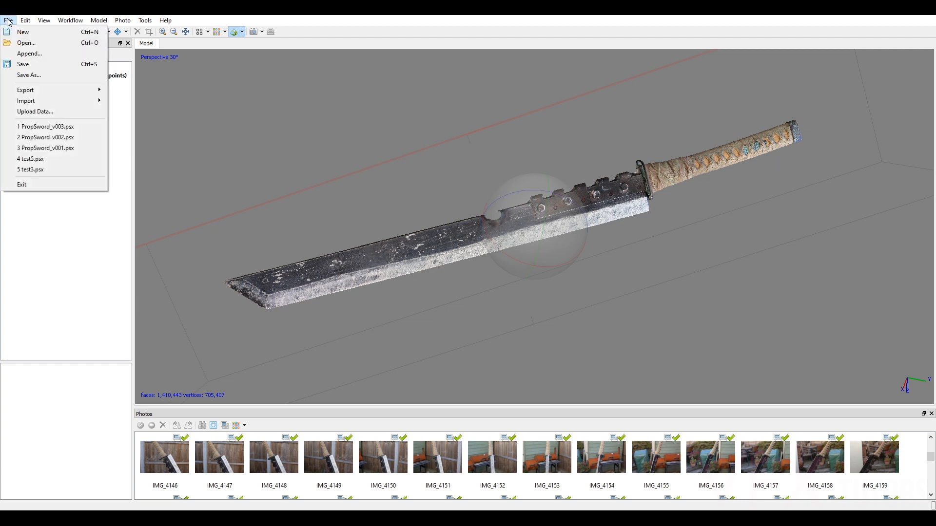
{"action": "mouse_move", "coordinate": [35, 90]}
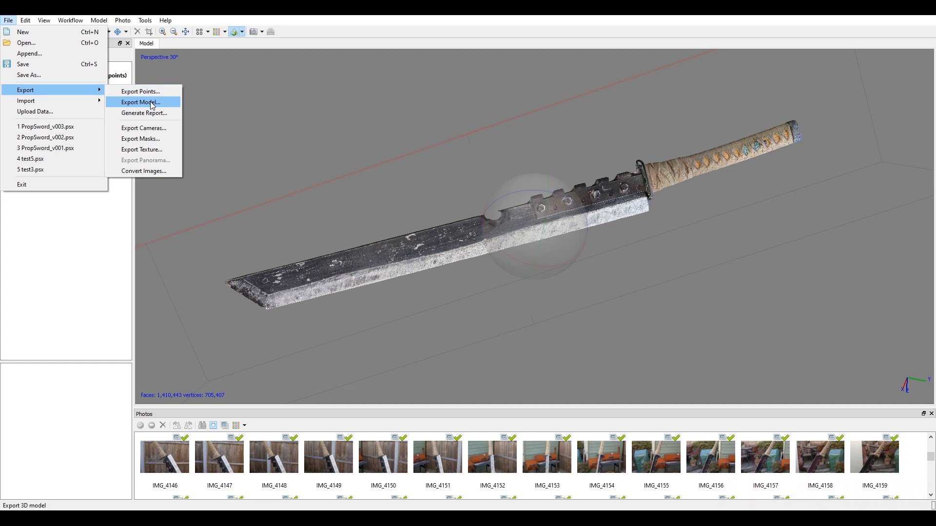
{"action": "left_click", "coordinate": [152, 103]}
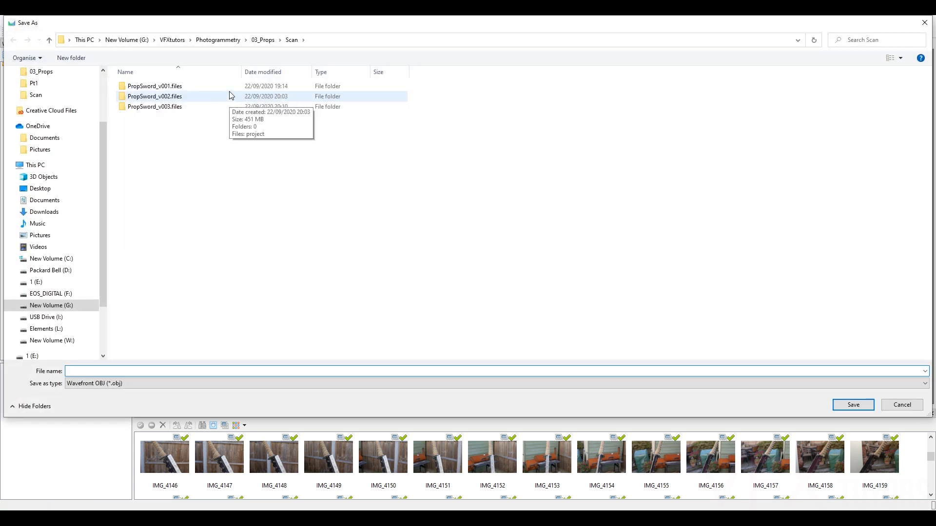
{"action": "left_click", "coordinate": [273, 39]}
{"action": "right_click", "coordinate": [216, 141]}
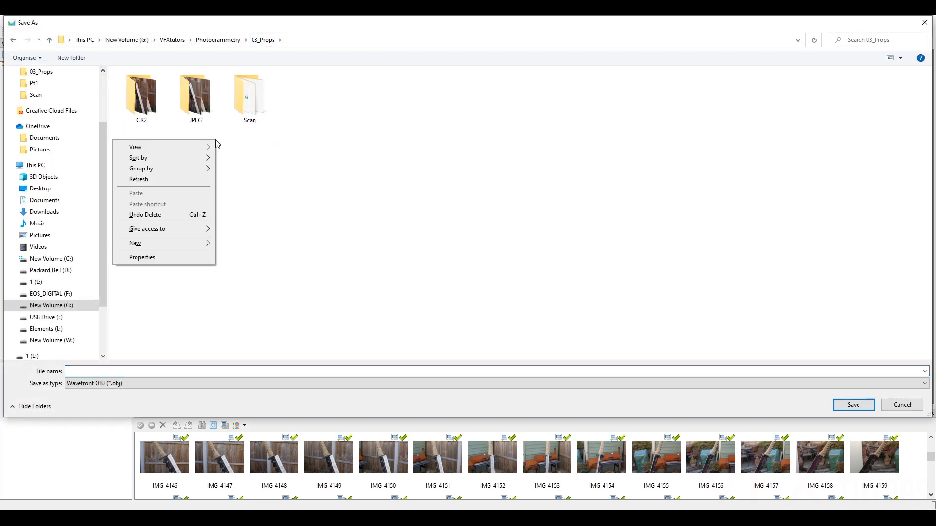
{"action": "mouse_move", "coordinate": [171, 243]}
{"action": "left_click", "coordinate": [239, 244]}
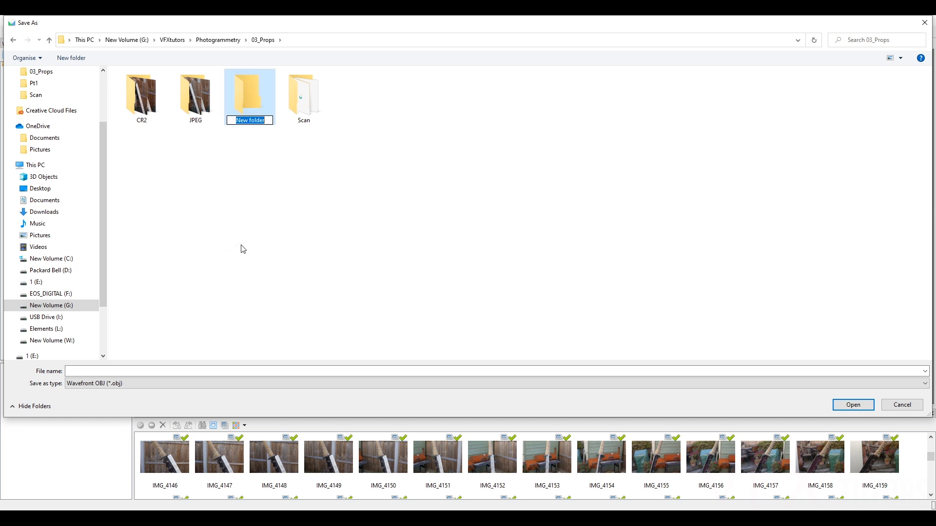
{"action": "type", "text": "Exports"}
{"action": "left_click", "coordinate": [222, 213]}
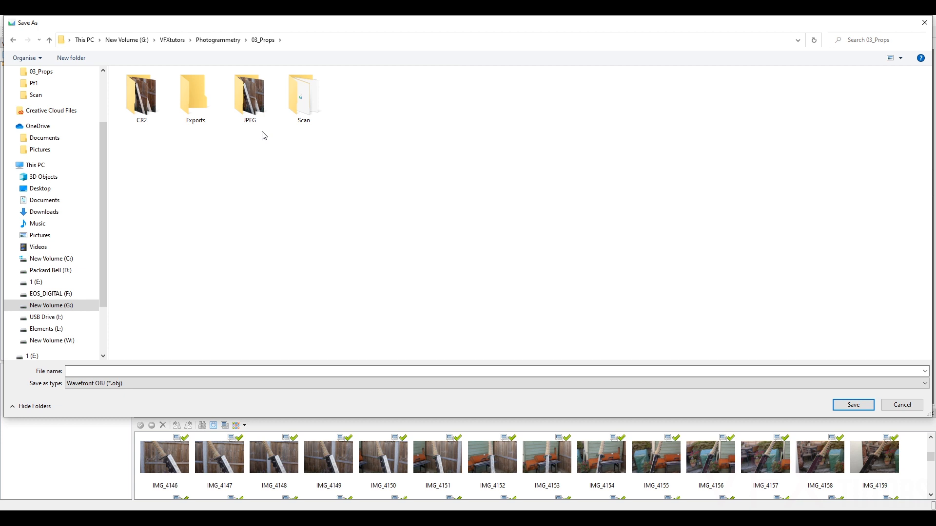
Save the export in the Exports folder as PropSword_v001 in Wavefront OBJ format.
{"action": "double_click", "coordinate": [204, 111]}
{"action": "left_click", "coordinate": [91, 371]}
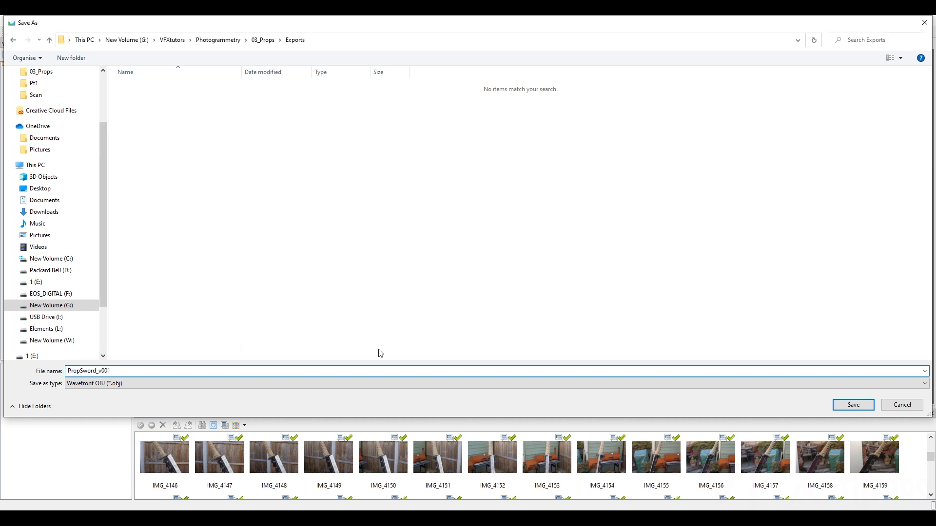
{"action": "left_click", "coordinate": [854, 408]}
Set the export comment to PropSword and export the OBJ with vertex colors and a JPEG texture.
{"action": "left_click", "coordinate": [481, 210]}
{"action": "key", "text": "ctrl+a"}
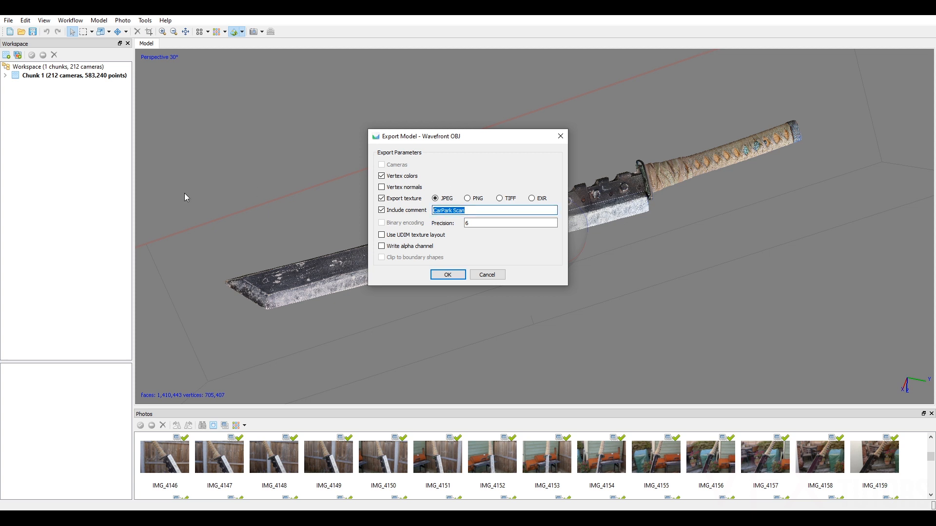
{"action": "type", "text": "PropSword"}
{"action": "left_click", "coordinate": [448, 275]}
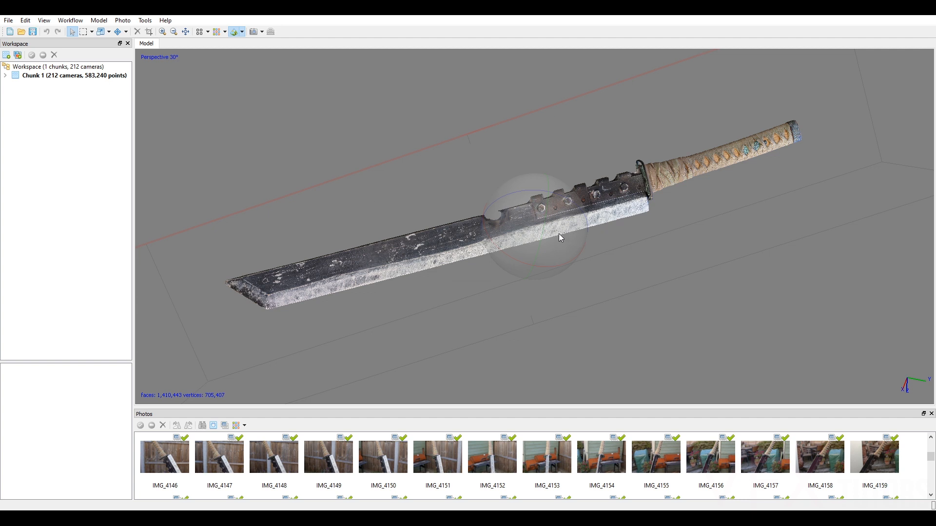
{"action": "left_click_drag", "start_coordinate": [566, 236], "coordinate": [522, 231]}
{"action": "left_click_drag", "start_coordinate": [581, 227], "coordinate": [536, 211]}
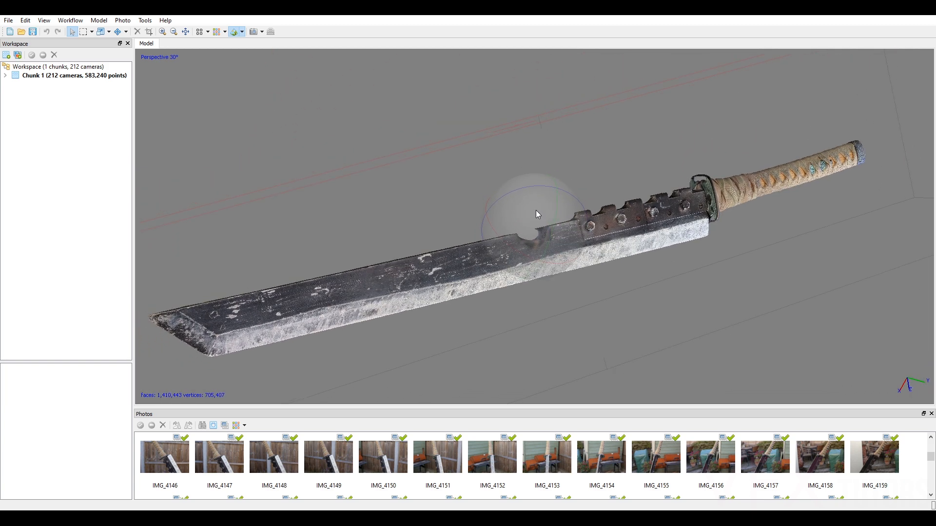